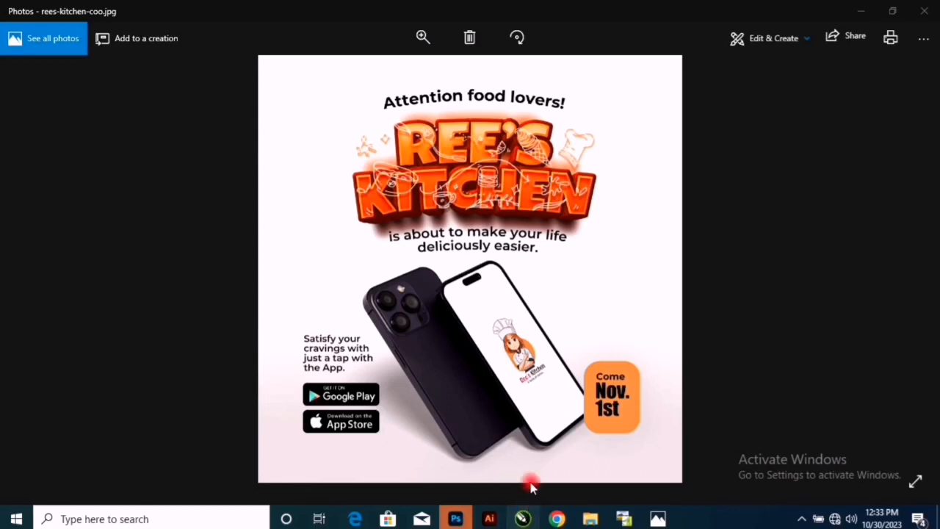
{"action": "scroll", "coordinate": [541, 382], "scroll_direction": "up", "scroll_amount": 1}
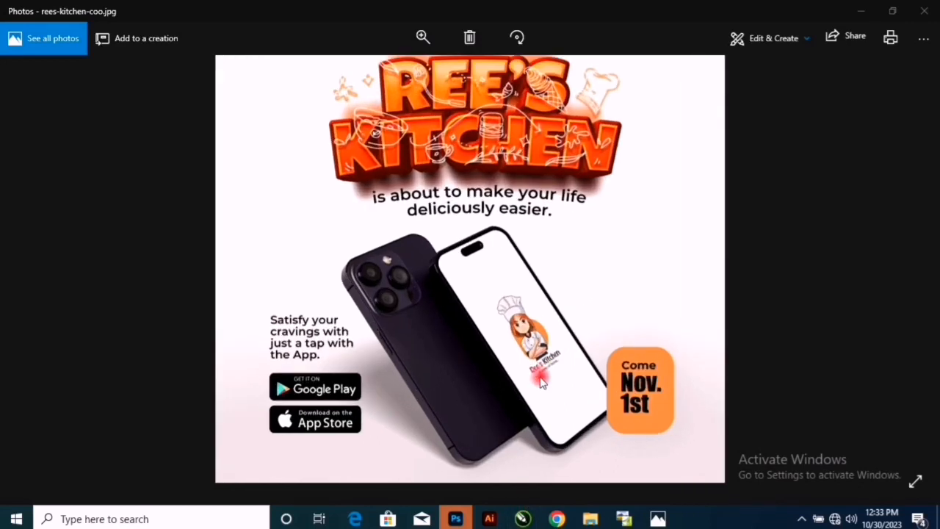
{"action": "scroll", "coordinate": [541, 382], "scroll_direction": "down", "scroll_amount": 1}
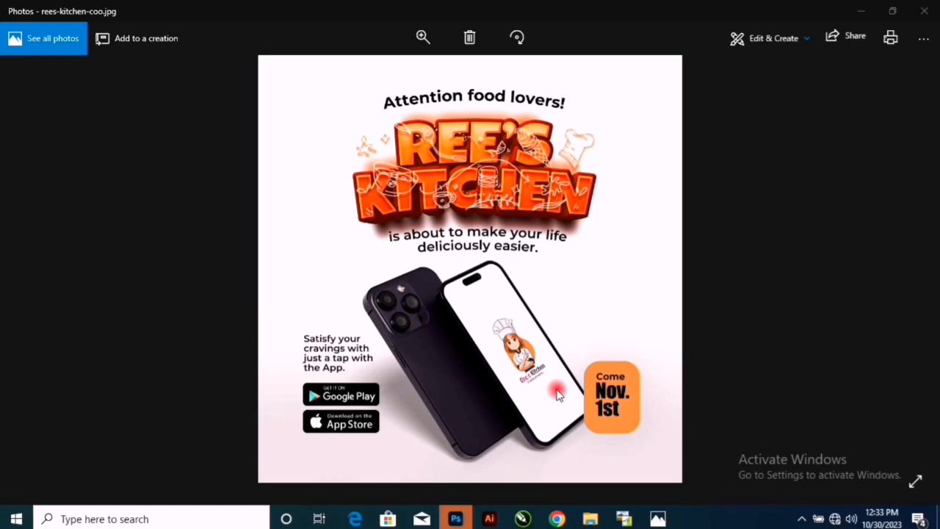
Switch to Photoshop and create a new 2000 x 2000 pixel document at 300 pixels/inch, RGB Color, with a white background.
{"action": "left_click", "coordinate": [461, 519]}
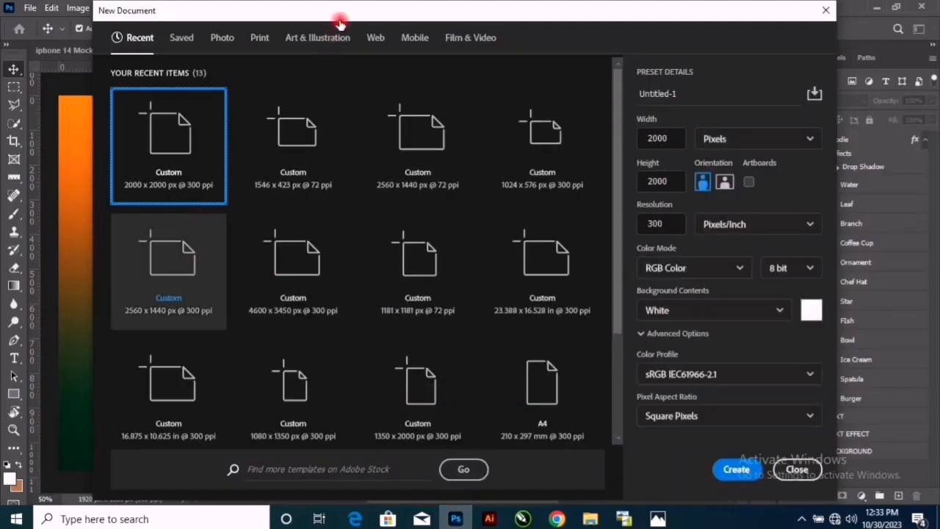
{"action": "mouse_move", "coordinate": [363, 12]}
{"action": "left_mouse_down"}
{"action": "mouse_move", "coordinate": [311, 25]}
{"action": "mouse_move", "coordinate": [361, 24]}
{"action": "left_mouse_up"}
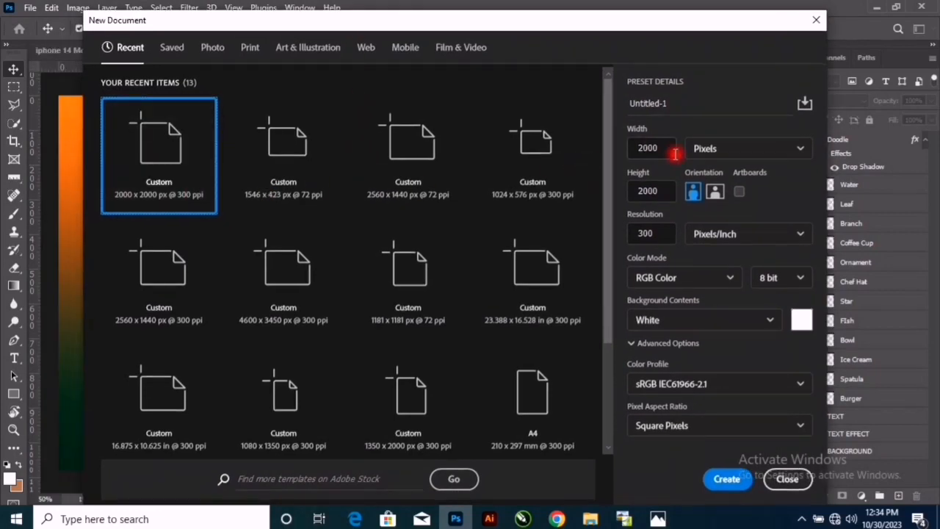
{"action": "double_click", "coordinate": [639, 149]}
{"action": "left_click_drag", "start_coordinate": [648, 147], "coordinate": [622, 151]}
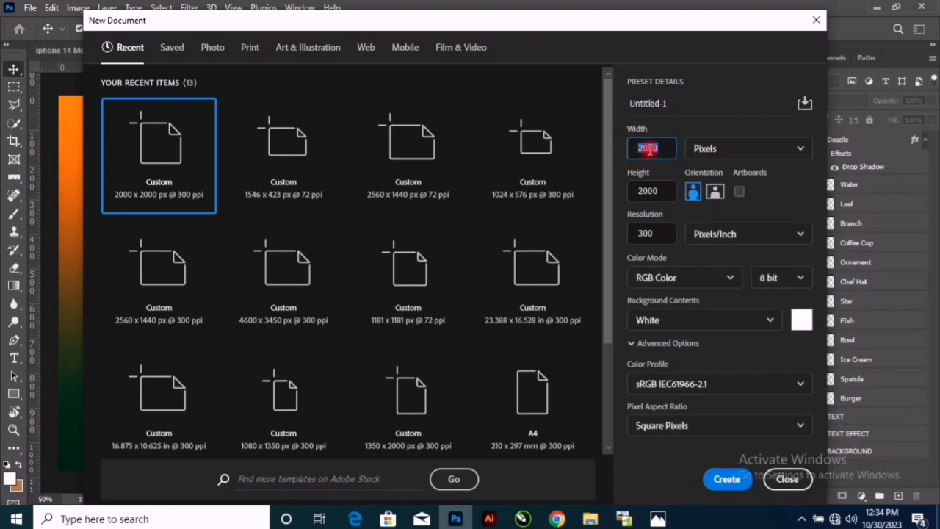
{"action": "left_click", "coordinate": [649, 149]}
{"action": "key", "text": "Tab"}
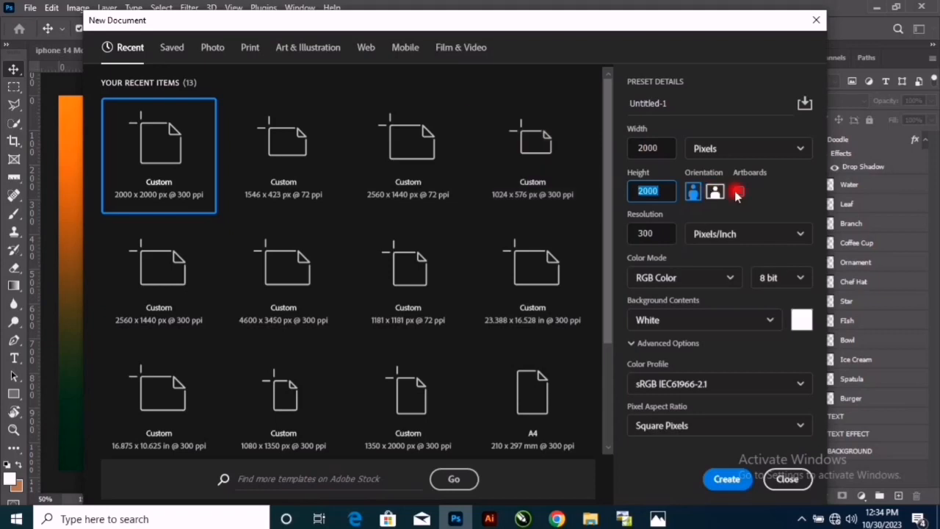
{"action": "left_click", "coordinate": [746, 149]}
{"action": "left_click", "coordinate": [746, 149]}
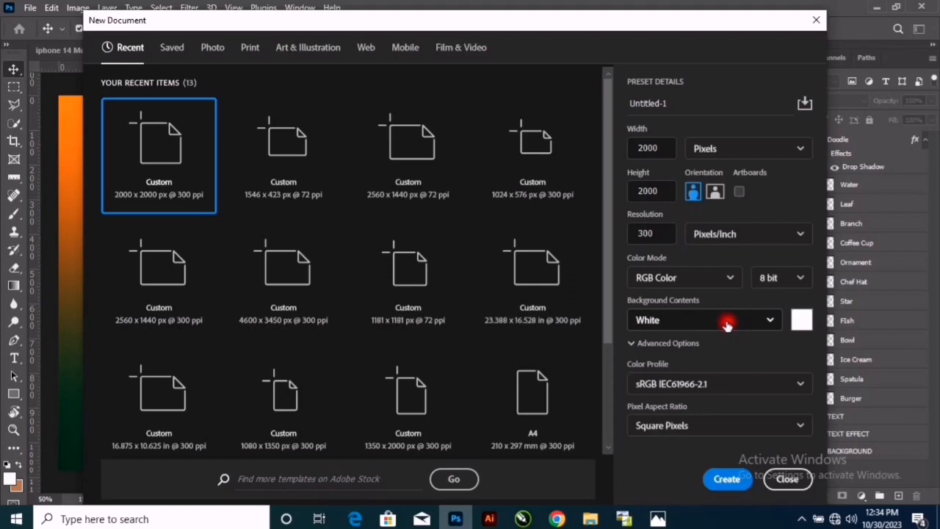
{"action": "left_click", "coordinate": [727, 479]}
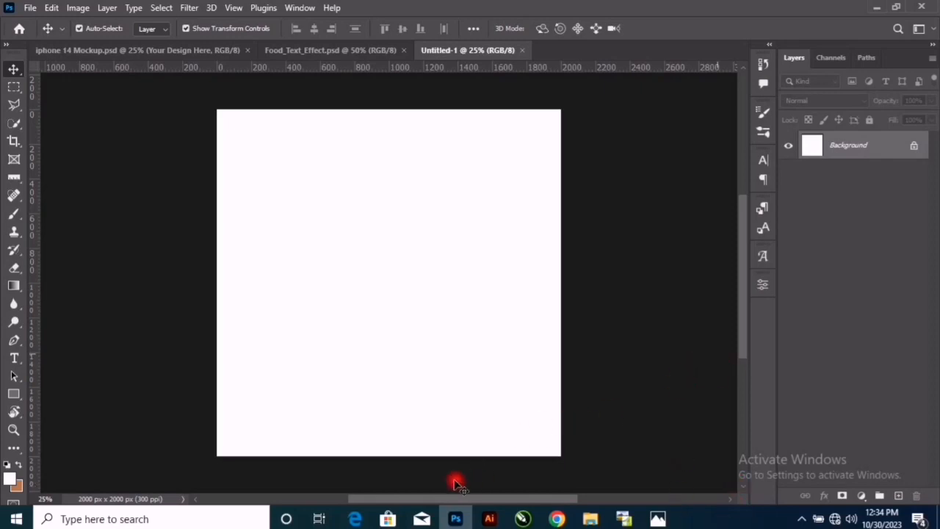
Place the rees-kitchen-coo image from the 1x folder on the canvas and scale it down to about 16.6%.
{"action": "mouse_move", "coordinate": [591, 514]}
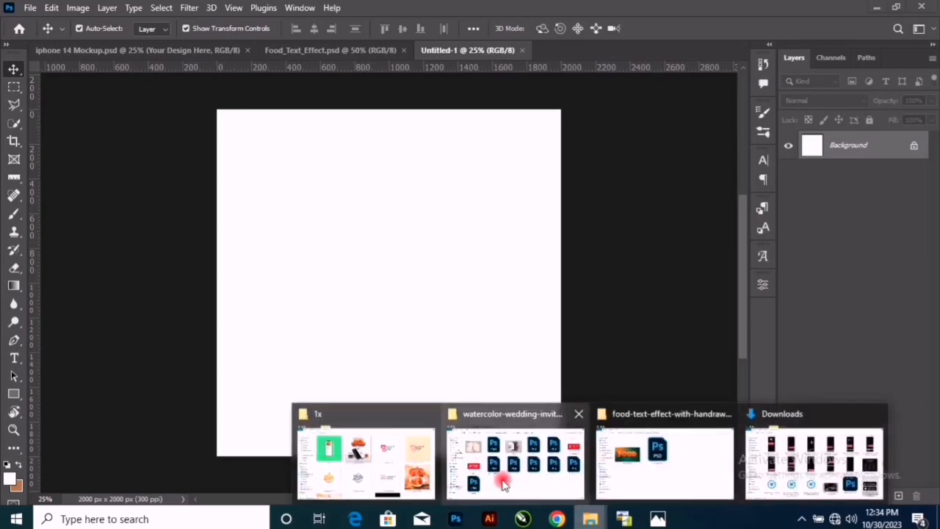
{"action": "left_click", "coordinate": [374, 456]}
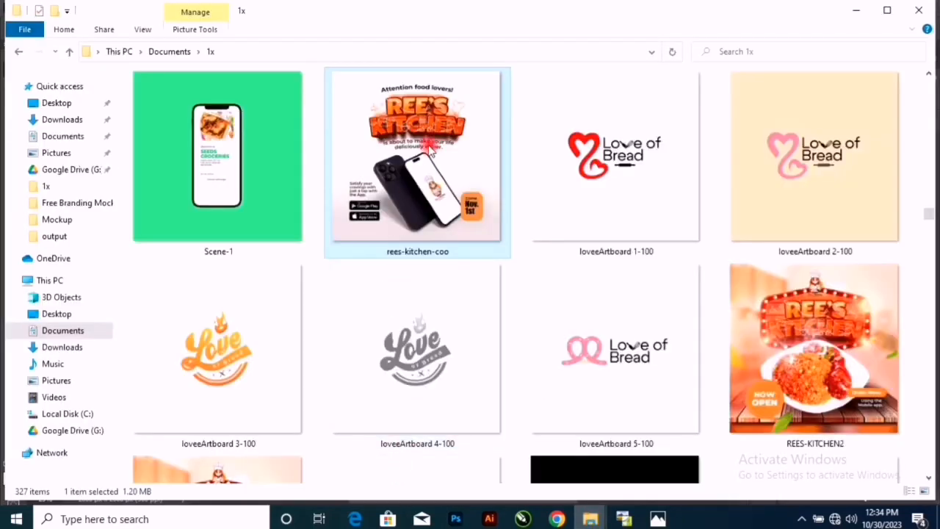
{"action": "left_click_drag", "start_coordinate": [425, 126], "coordinate": [383, 289]}
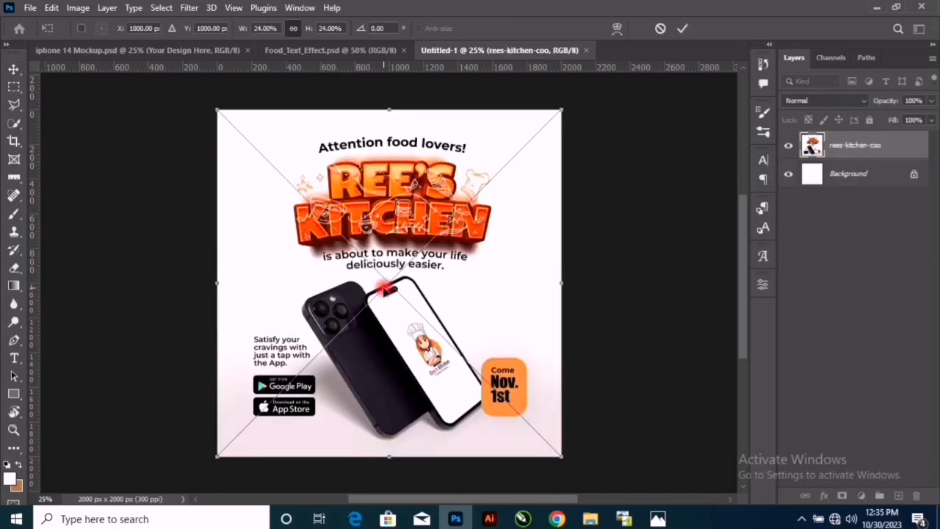
{"action": "left_click_drag", "start_coordinate": [564, 455], "coordinate": [453, 357]}
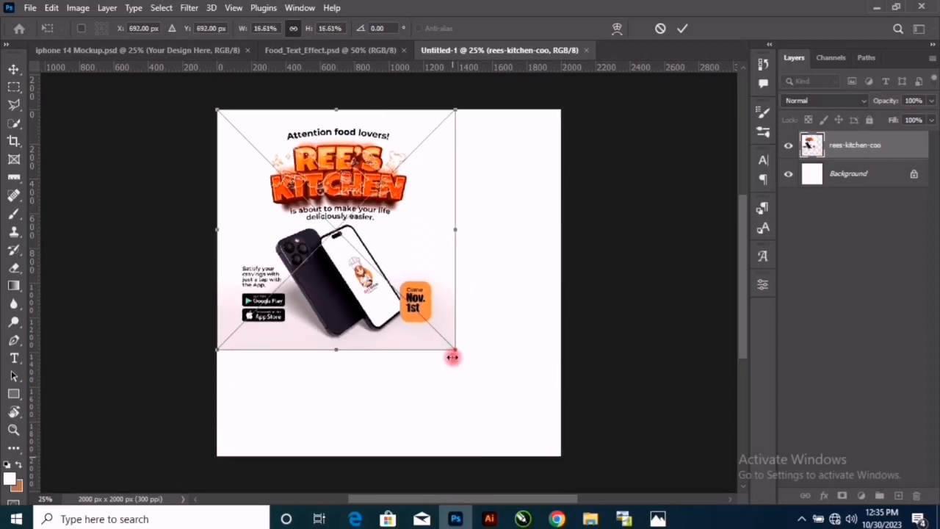
{"action": "key", "text": "Return"}
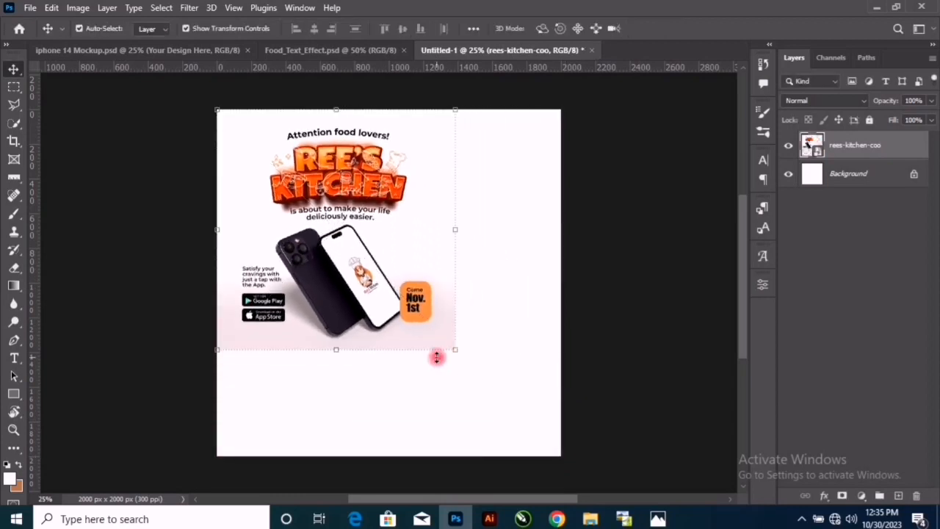
Move the placed rees-kitchen-coo image from the canvas corner to near its centre and deselect it.
{"action": "left_click", "coordinate": [530, 336]}
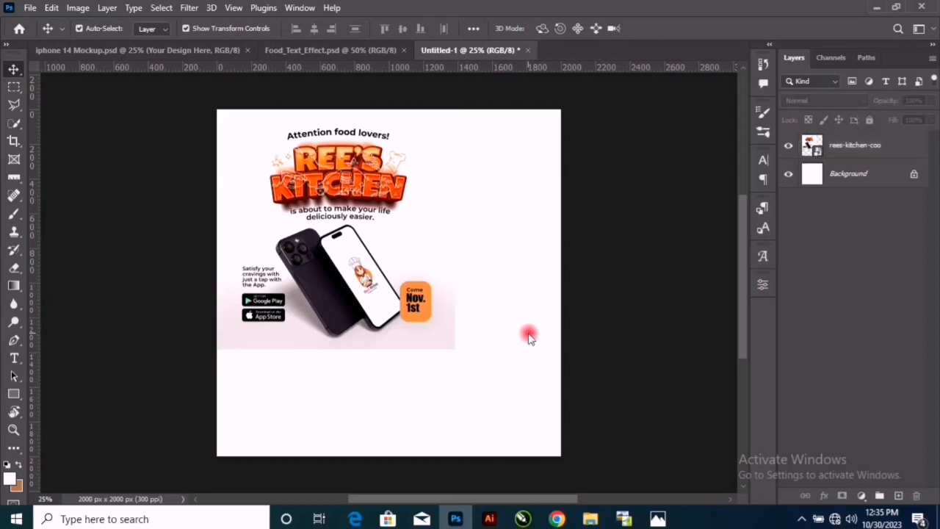
{"action": "key", "text": "ctrl"}
{"action": "left_click", "coordinate": [370, 311]}
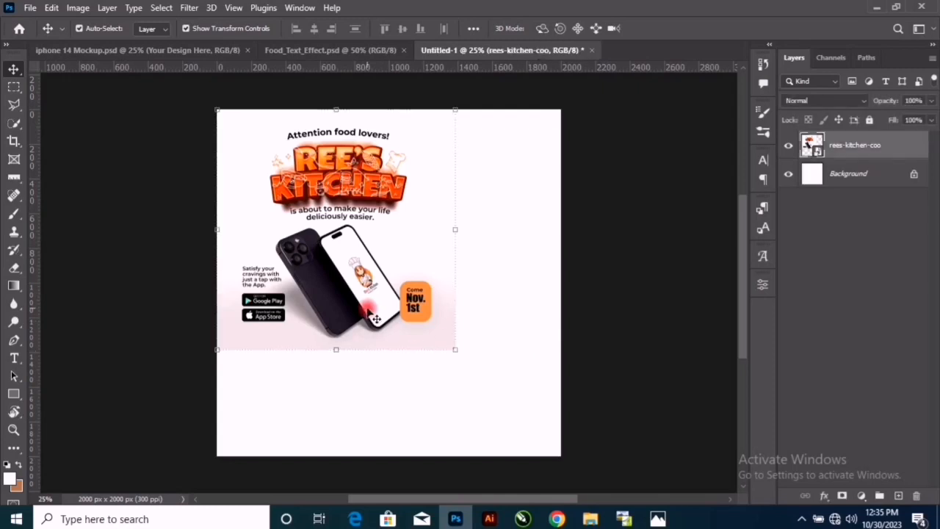
{"action": "key", "text": "ctrl+t"}
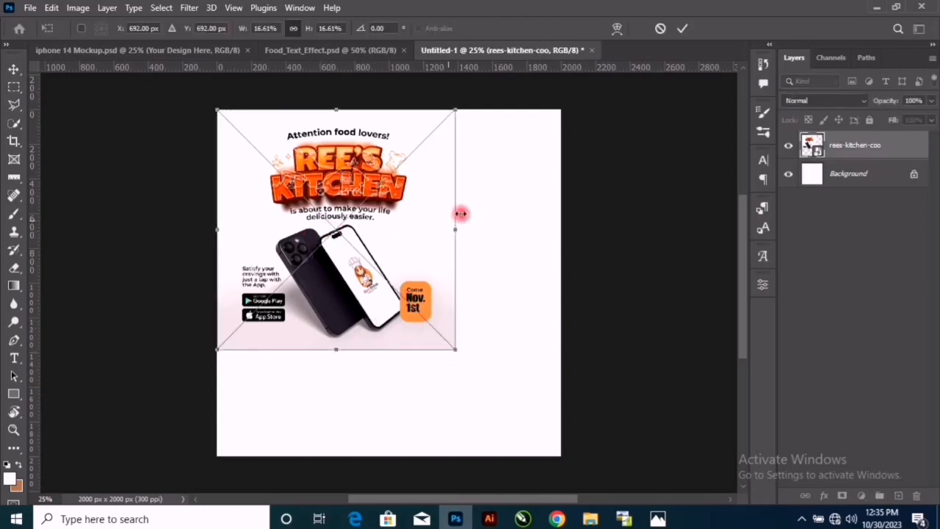
{"action": "left_click", "coordinate": [683, 28]}
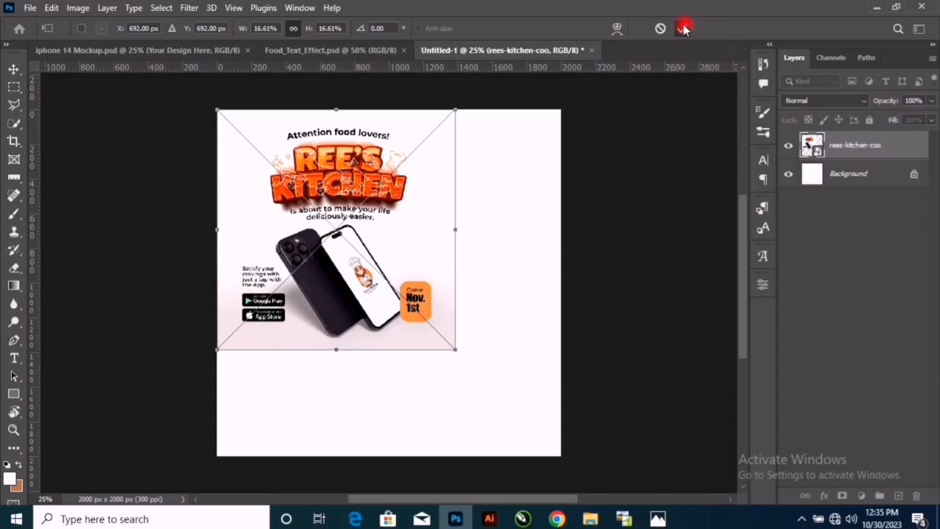
{"action": "left_click_drag", "start_coordinate": [360, 242], "coordinate": [395, 277]}
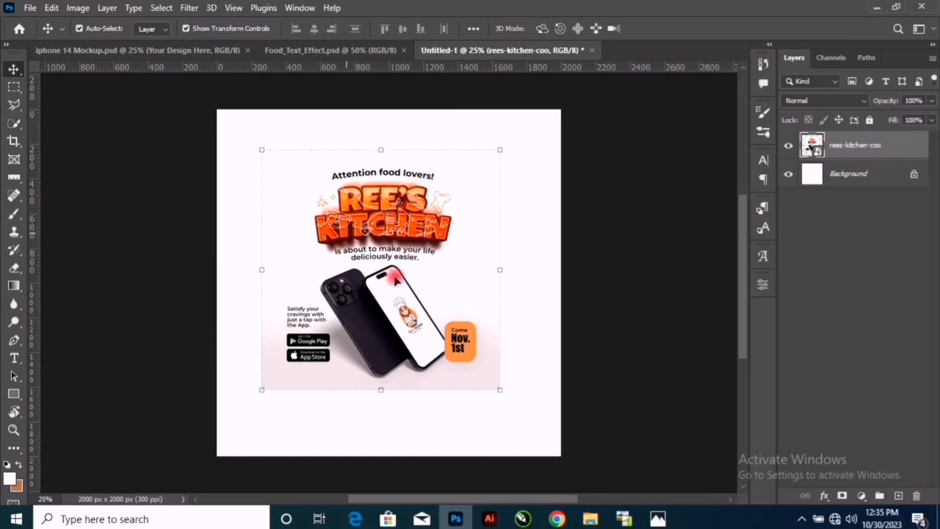
{"action": "key", "text": "ctrl"}
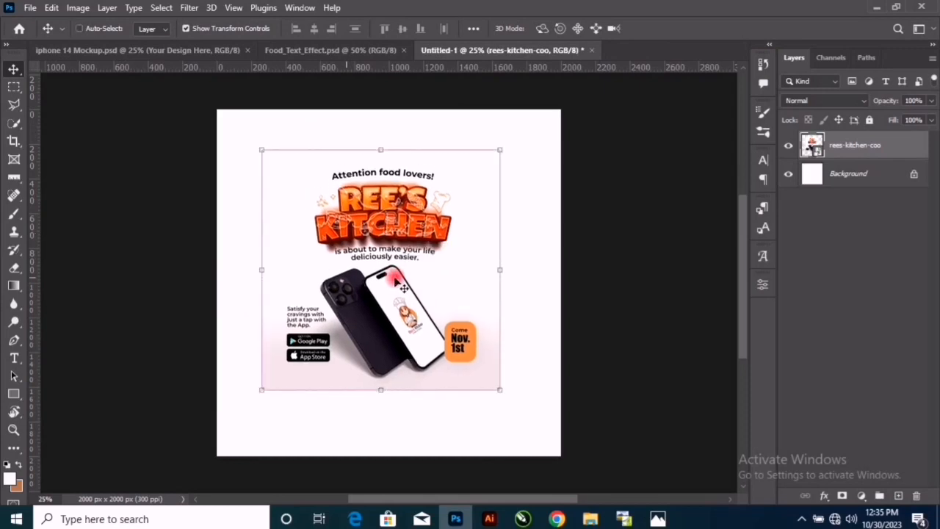
{"action": "scroll", "coordinate": [396, 283], "scroll_direction": "up", "scroll_amount": 1}
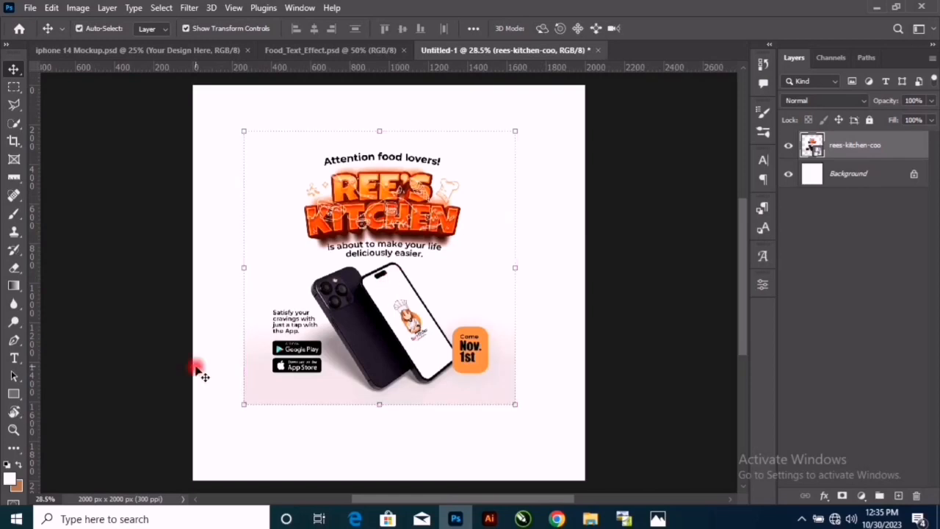
{"action": "left_click", "coordinate": [361, 430]}
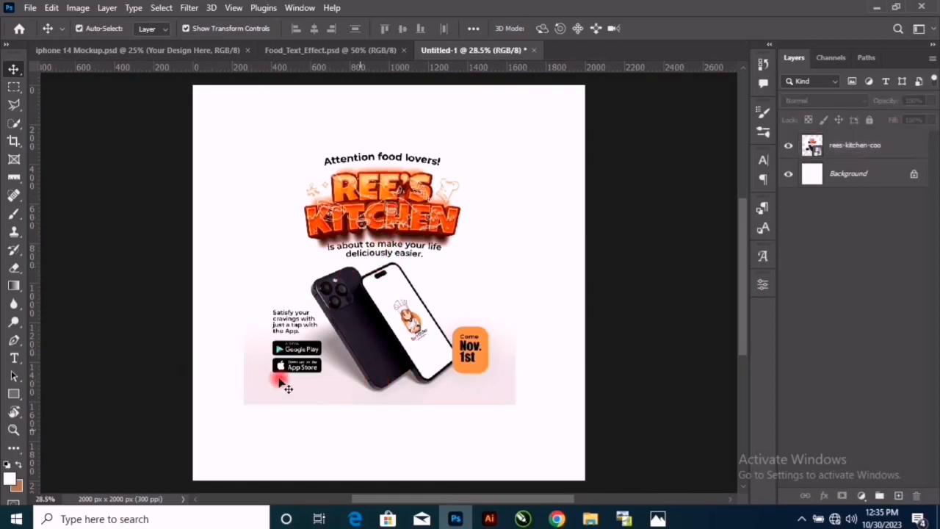
Start a text layer over the reference image with the headline "Attention food lovers!".
{"action": "left_click", "coordinate": [15, 358]}
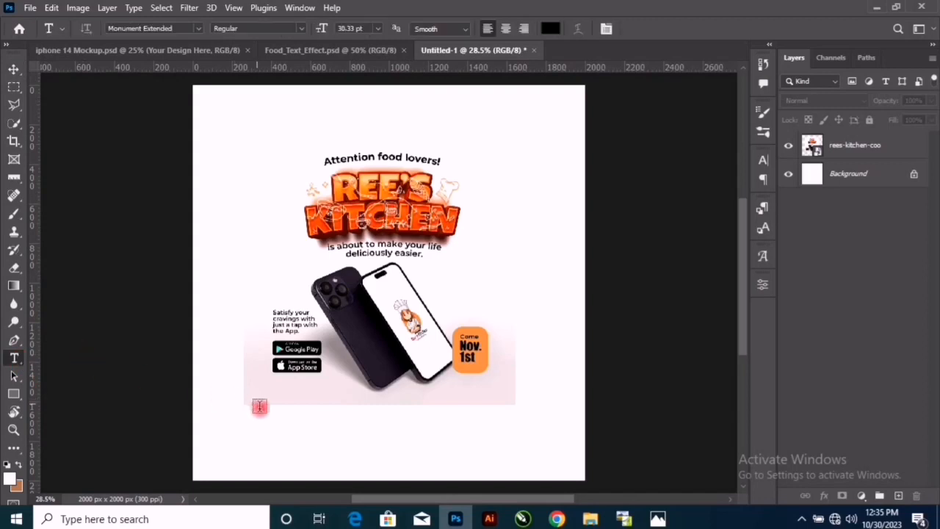
{"action": "left_click", "coordinate": [277, 272]}
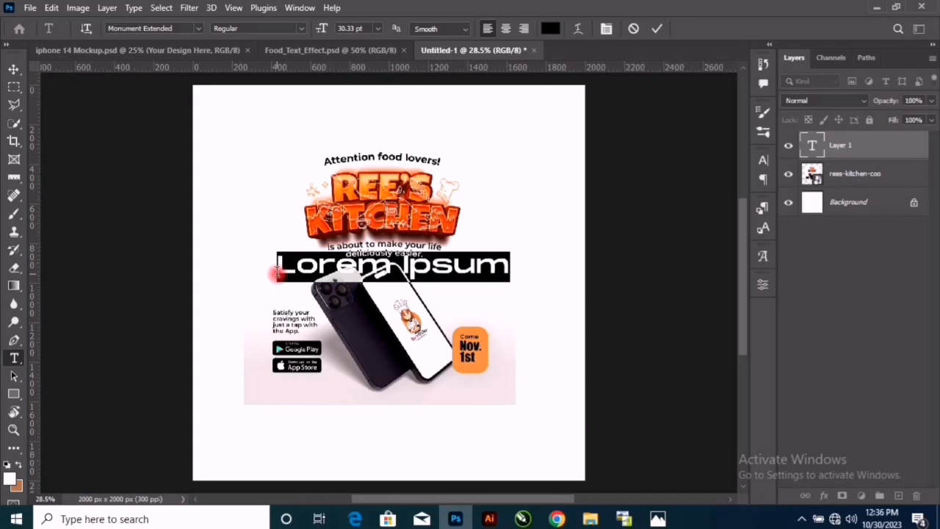
{"action": "type", "text": "S"}
{"action": "key", "text": "BackSpace"}
{"action": "type", "text": "A"}
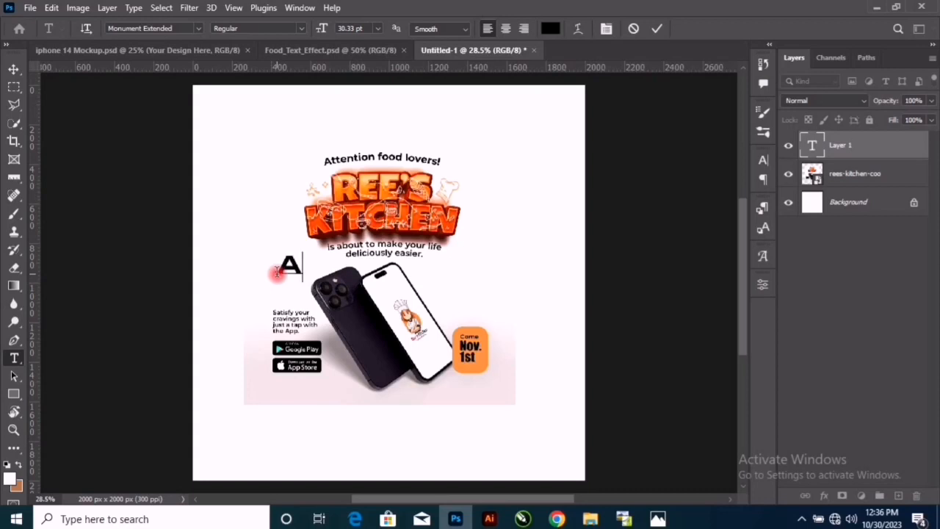
{"action": "type", "text": "ttention "}
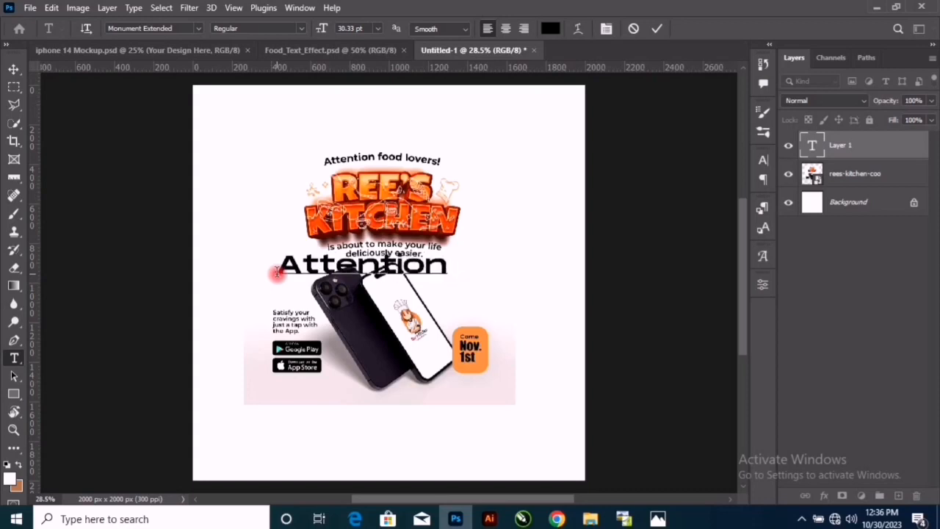
{"action": "type", "text": "food lovers!"}
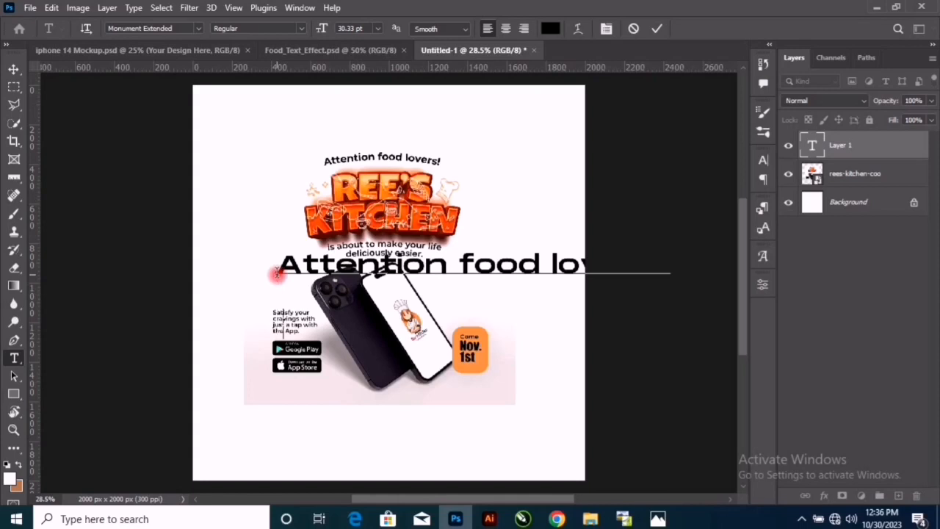
Add the lines "is about to make your life" and "deliciously easier" below the headline, separated from it by a blank line.
{"action": "type", "text": "is a bout to make your life"}
{"action": "key", "text": "Return"}
{"action": "type", "text": "delic"}
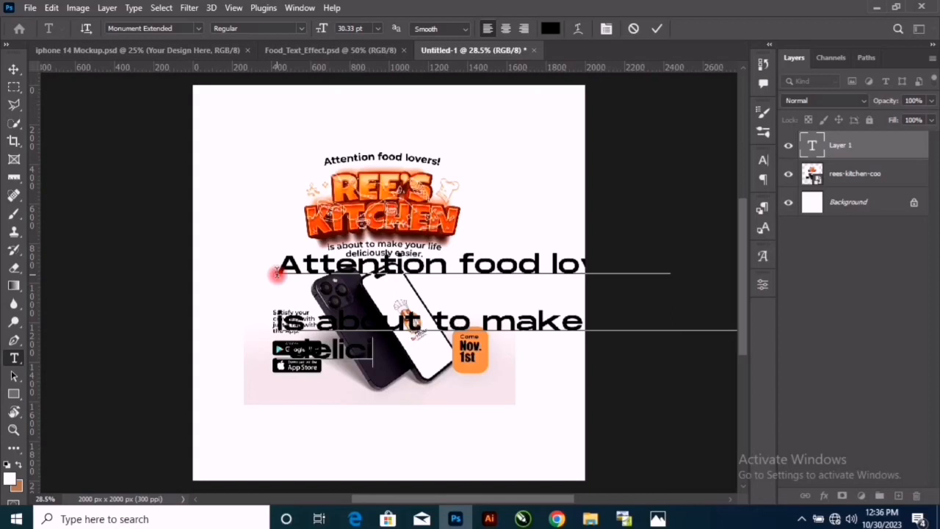
{"action": "type", "text": "iously ea"}
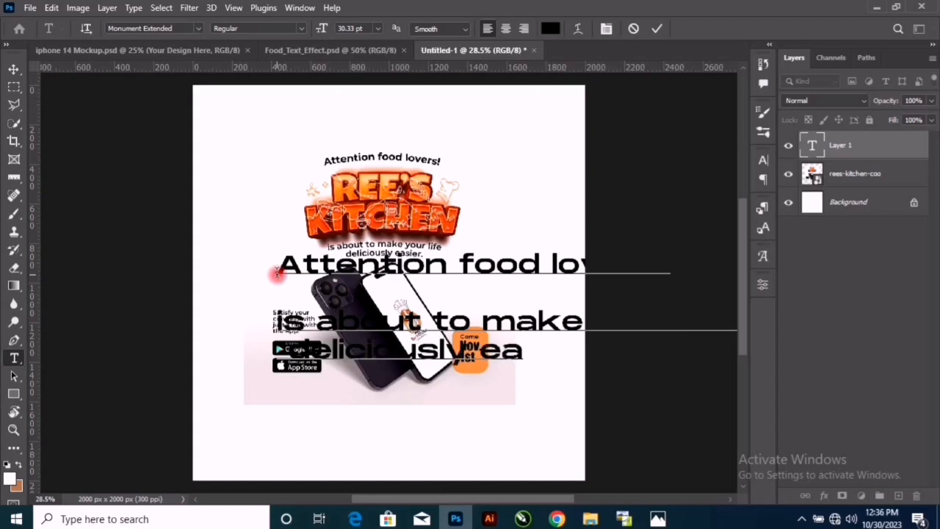
{"action": "type", "text": "sier"}
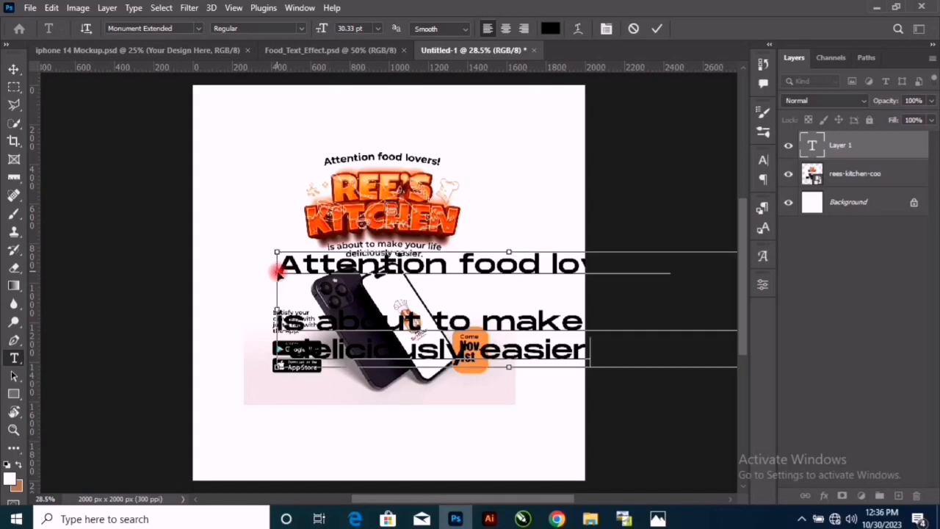
Set the whole text block to a 16 pt font size with 24 pt leading and commit the text.
{"action": "key", "text": "ctrl+a"}
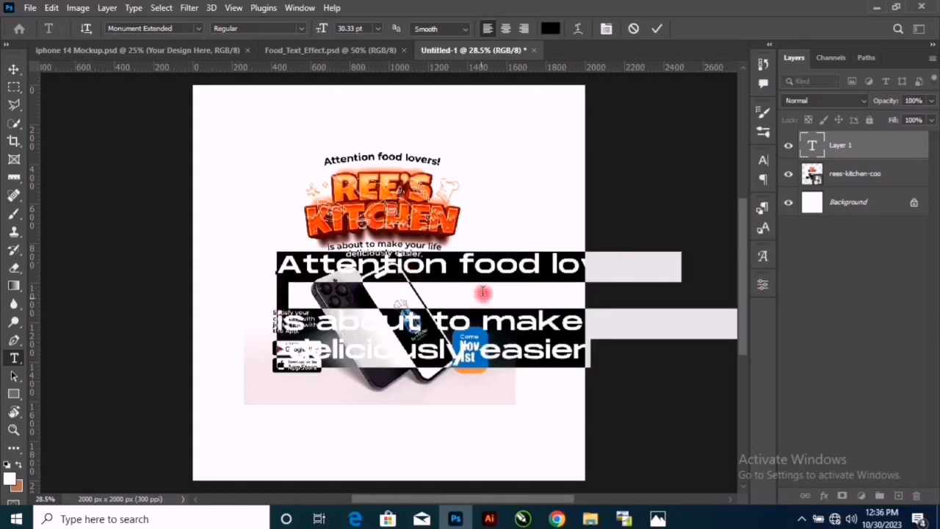
{"action": "left_click", "coordinate": [382, 28]}
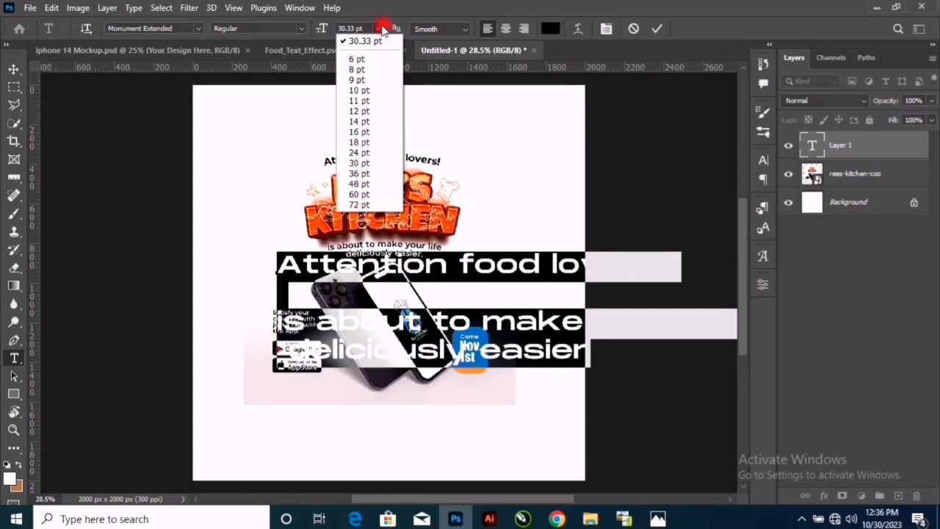
{"action": "left_click", "coordinate": [377, 133]}
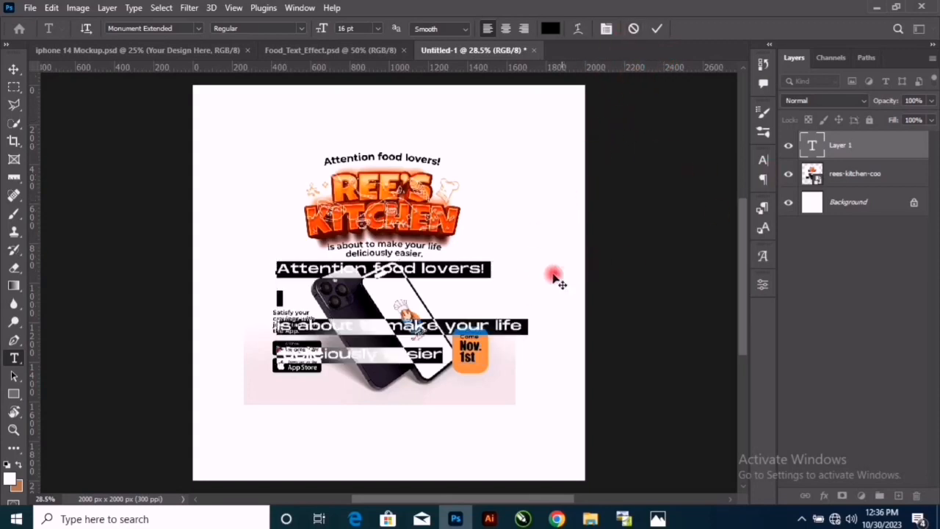
{"action": "left_click", "coordinate": [766, 159]}
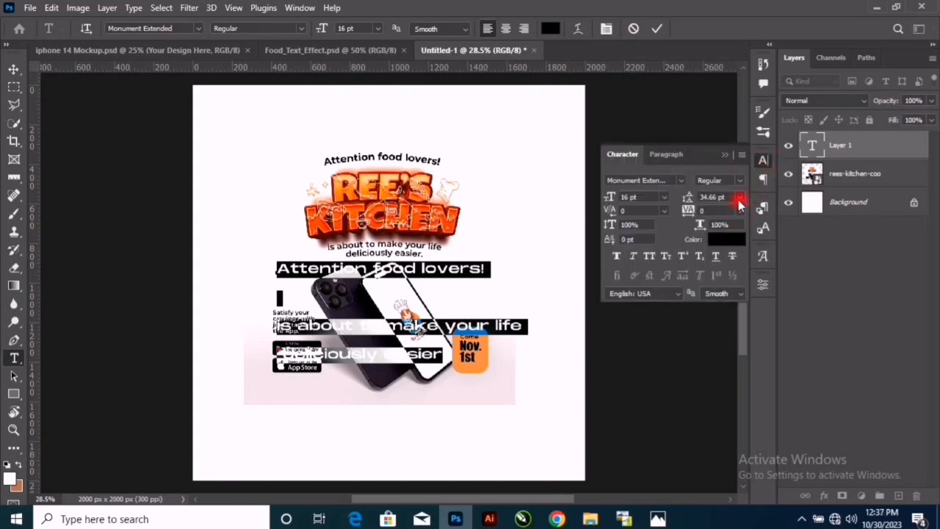
{"action": "left_click", "coordinate": [740, 197]}
{"action": "left_click", "coordinate": [721, 320]}
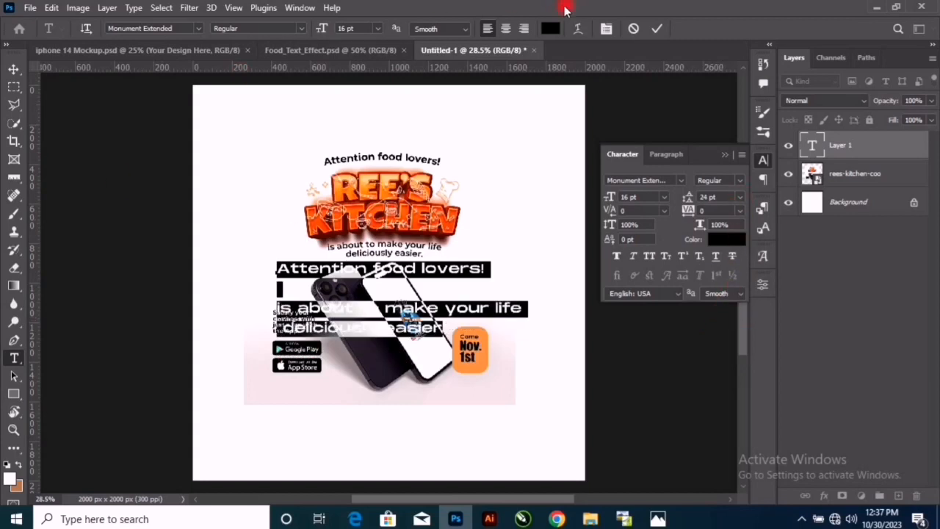
{"action": "left_click", "coordinate": [658, 29]}
{"action": "left_click", "coordinate": [13, 69]}
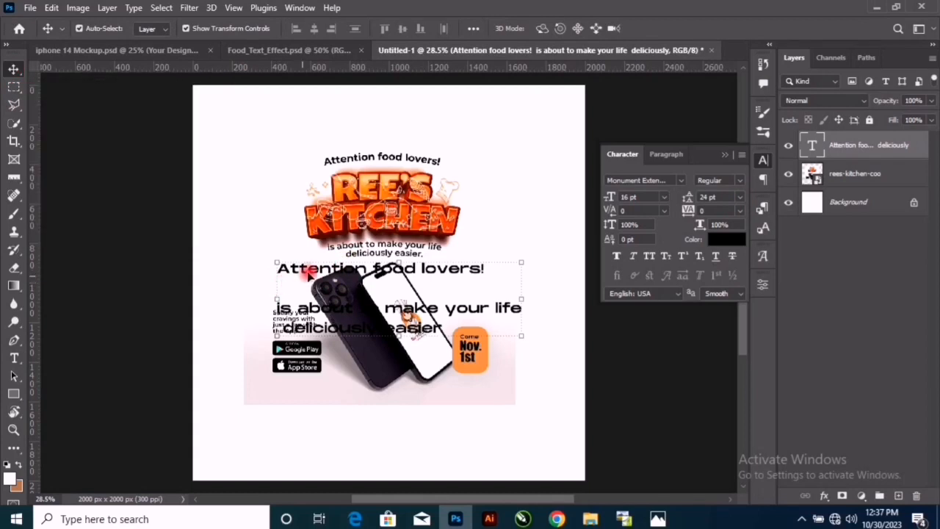
Move the headline text block up to near the top of the canvas, above the headline in the reference image.
{"action": "left_click_drag", "start_coordinate": [318, 248], "coordinate": [323, 147]}
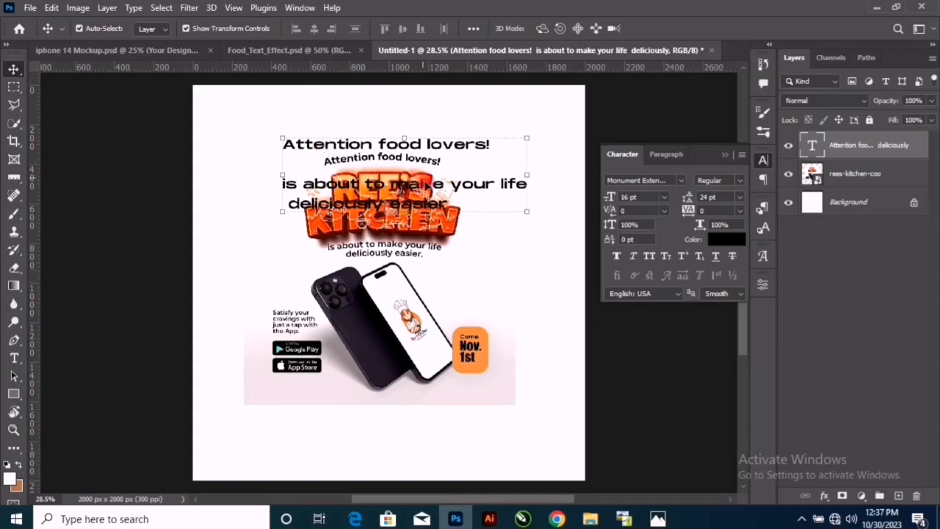
{"action": "left_click_drag", "start_coordinate": [443, 211], "coordinate": [463, 329]}
{"action": "left_click_drag", "start_coordinate": [462, 321], "coordinate": [447, 314]}
{"action": "key", "text": "ctrl+z"}
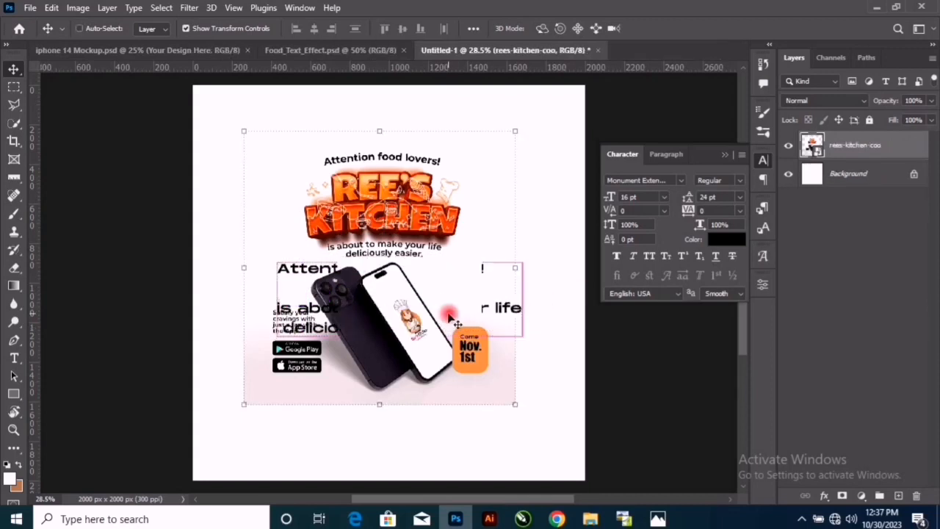
{"action": "key", "text": "ctrl+shift+z"}
{"action": "key", "text": "ctrl+z"}
{"action": "left_click_drag", "start_coordinate": [444, 312], "coordinate": [408, 168]}
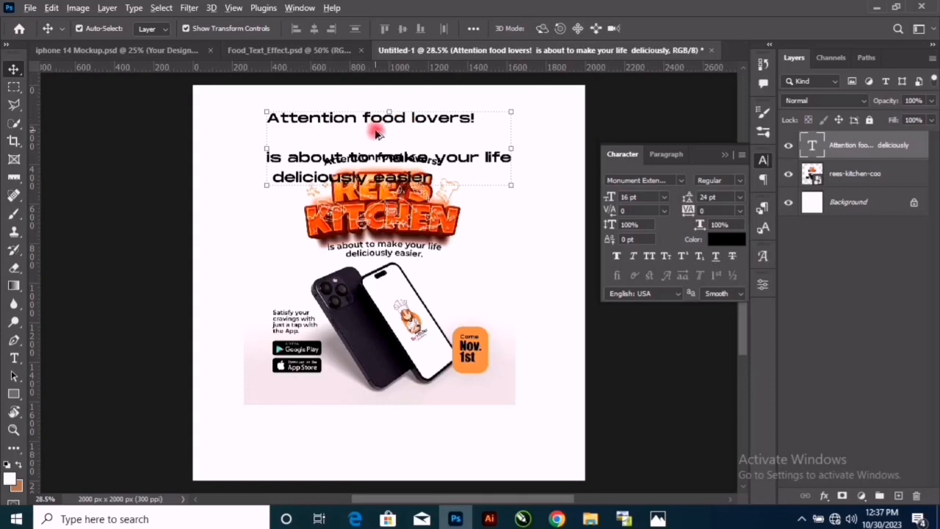
Duplicate the headline text block straight down, placing the copy over the Ree's Kitchen lettering of the reference image.
{"action": "left_click_drag", "start_coordinate": [394, 120], "coordinate": [401, 250]}
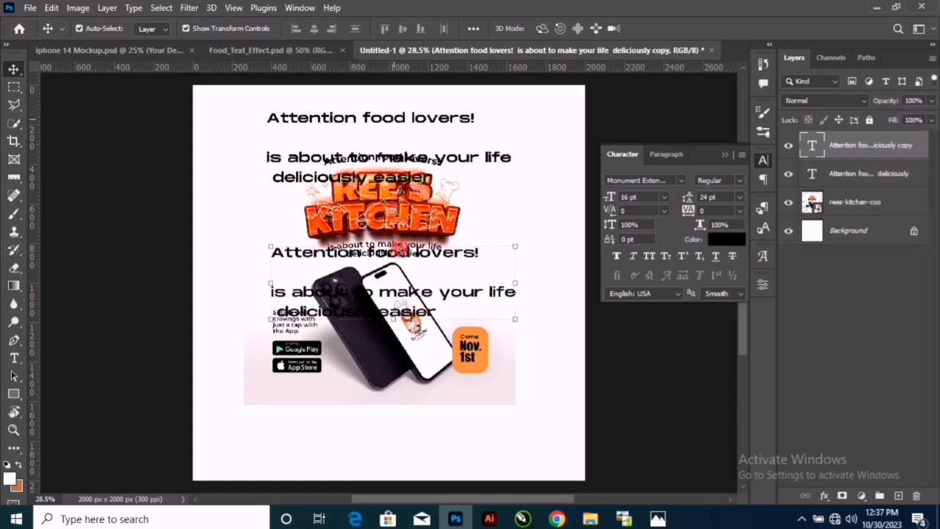
{"action": "key", "text": "ctrl+z"}
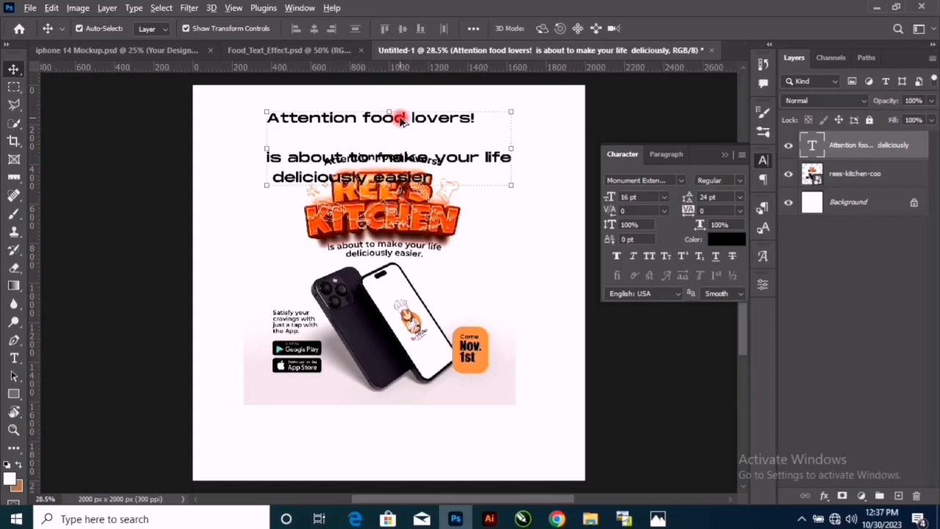
{"action": "left_click_drag", "start_coordinate": [402, 121], "coordinate": [403, 223]}
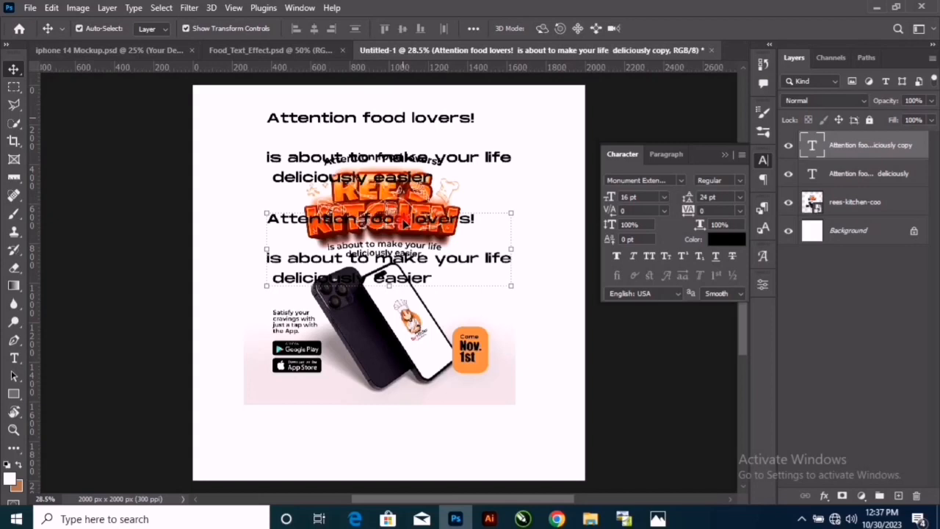
Replace the duplicate's text with the lines "Satisfy your" and "cravings with just".
{"action": "double_click", "coordinate": [404, 219]}
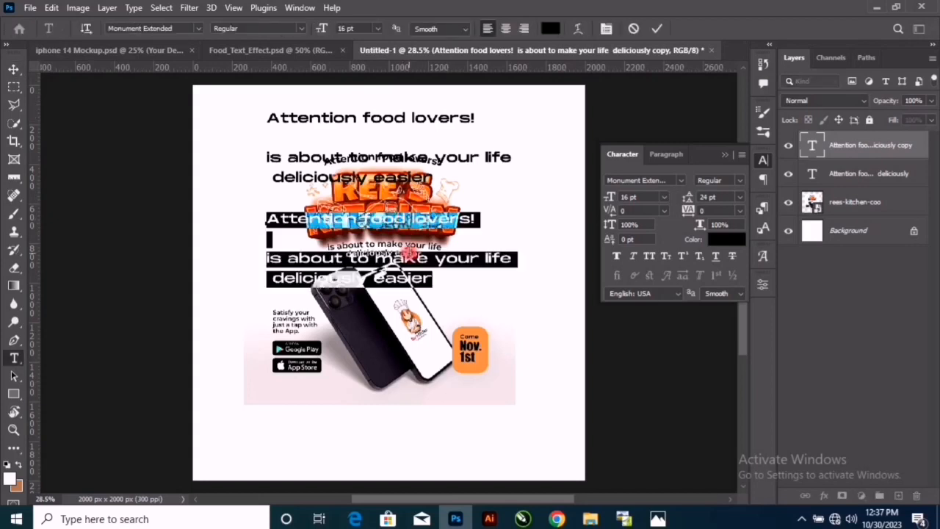
{"action": "type", "text": "S"}
{"action": "type", "text": "aa"}
{"action": "key", "text": "BackSpace"}
{"action": "key", "text": "BackSpace"}
{"action": "type", "text": "astis"}
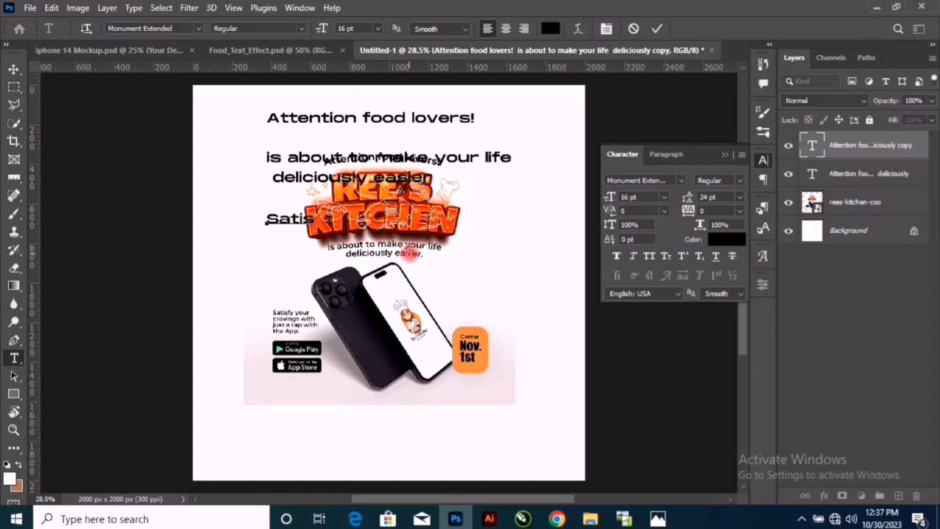
{"action": "type", "text": "fy yourcra"}
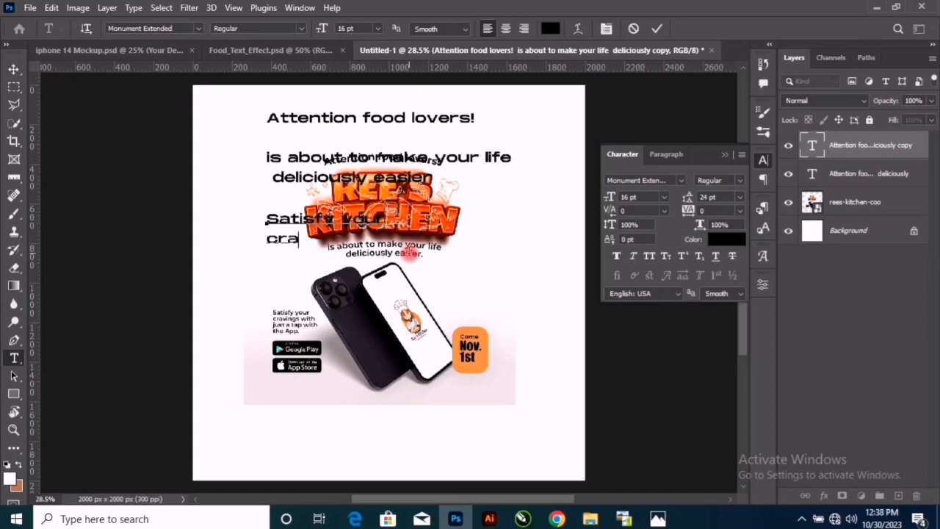
{"action": "type", "text": "vings with just"}
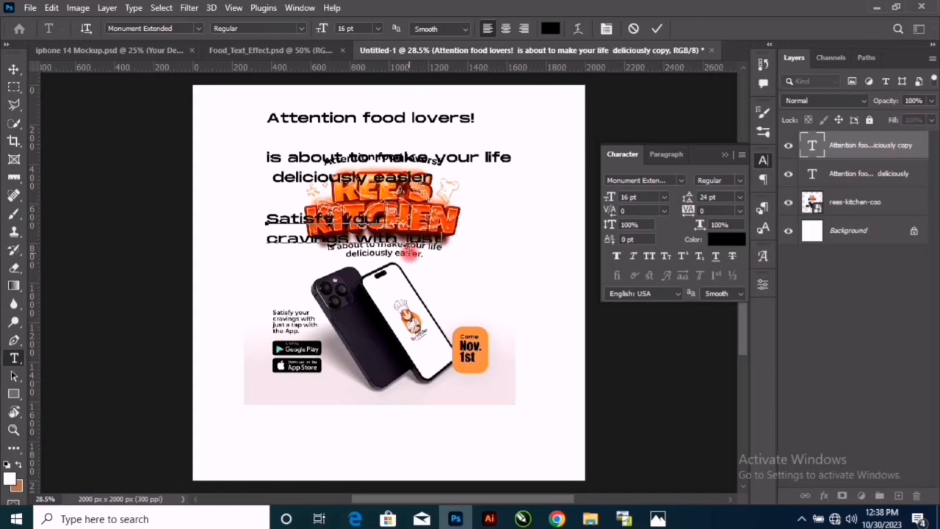
Add the third line "a tap with the app.", commit the text and move the block just below the phones.
{"action": "type", "text": "a tq"}
{"action": "key", "text": "BackSpace"}
{"action": "type", "text": "ap with the"}
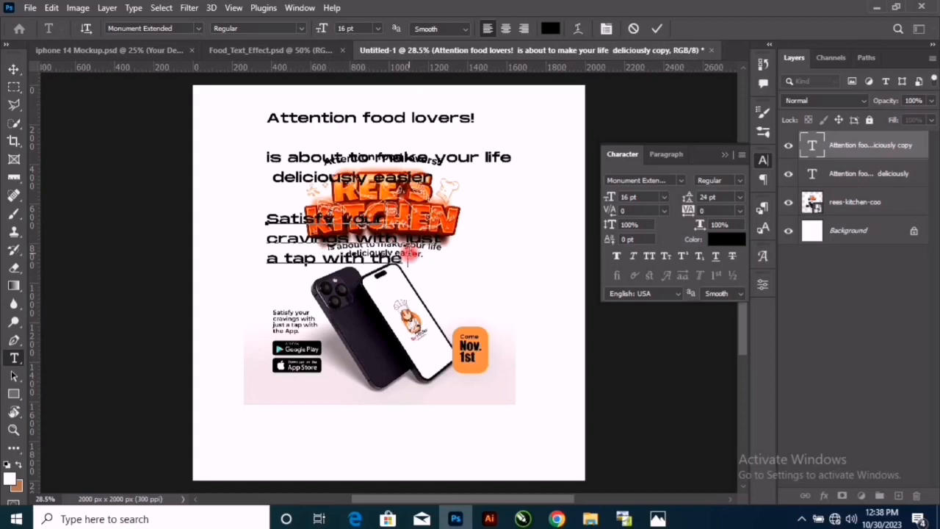
{"action": "type", "text": " app."}
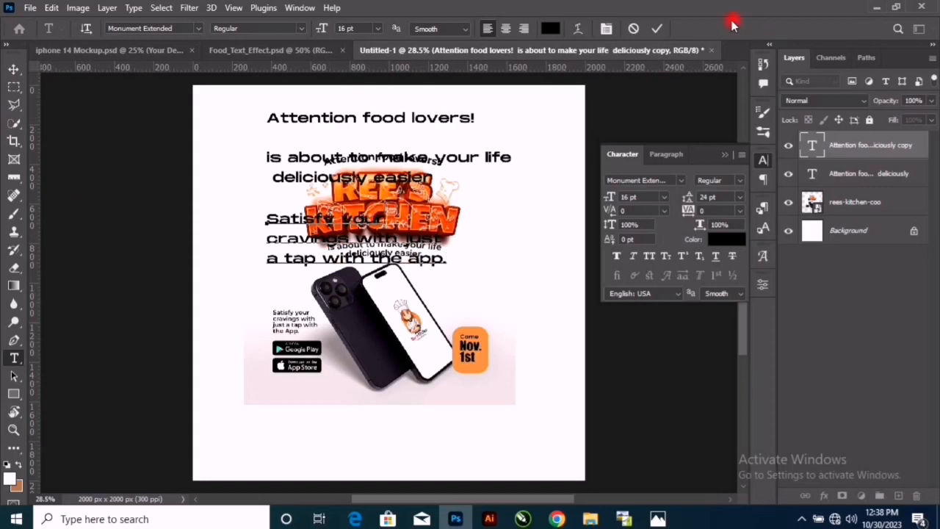
{"action": "left_click", "coordinate": [662, 28]}
{"action": "key", "text": "v"}
{"action": "left_click_drag", "start_coordinate": [300, 249], "coordinate": [307, 395]}
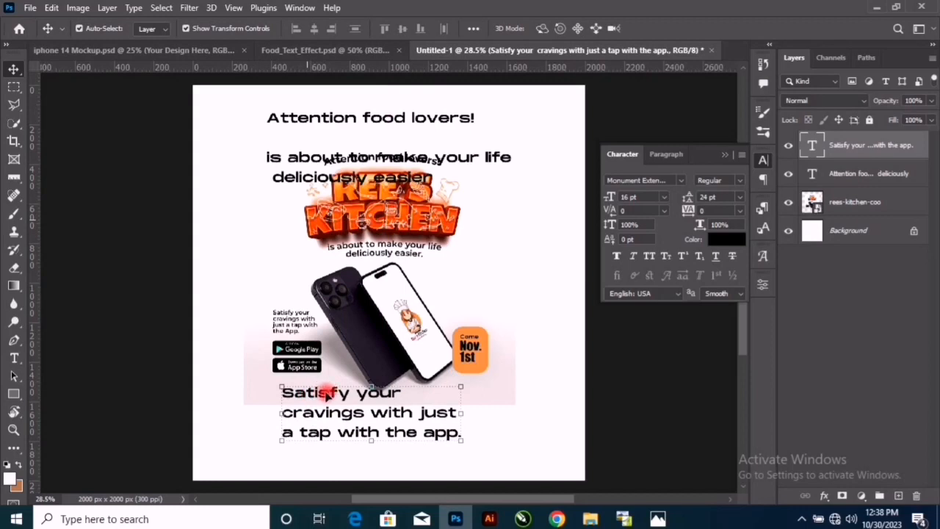
Set the "Satisfy your cravings" text in Montserrat SemiBold with 16 pt leading and commit it.
{"action": "double_click", "coordinate": [326, 394]}
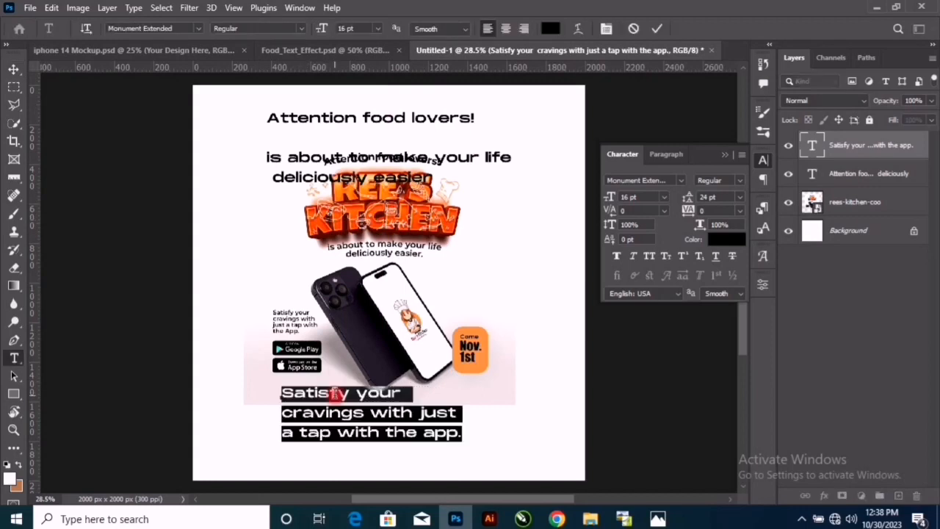
{"action": "left_click", "coordinate": [184, 28]}
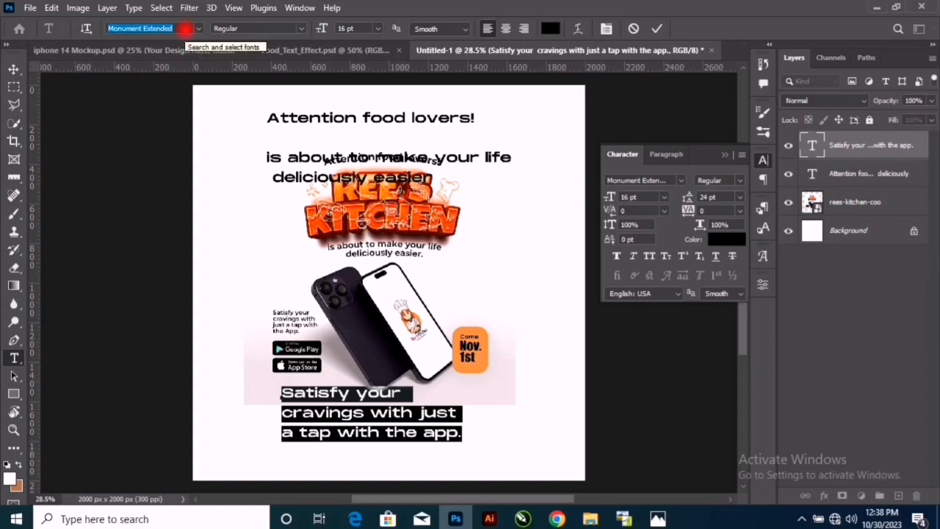
{"action": "left_click", "coordinate": [184, 28]}
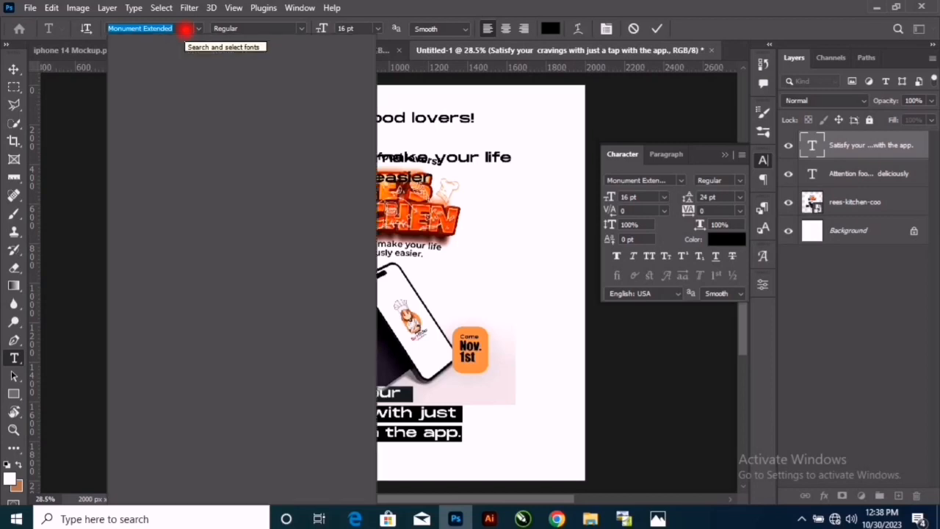
{"action": "type", "text": "monts"}
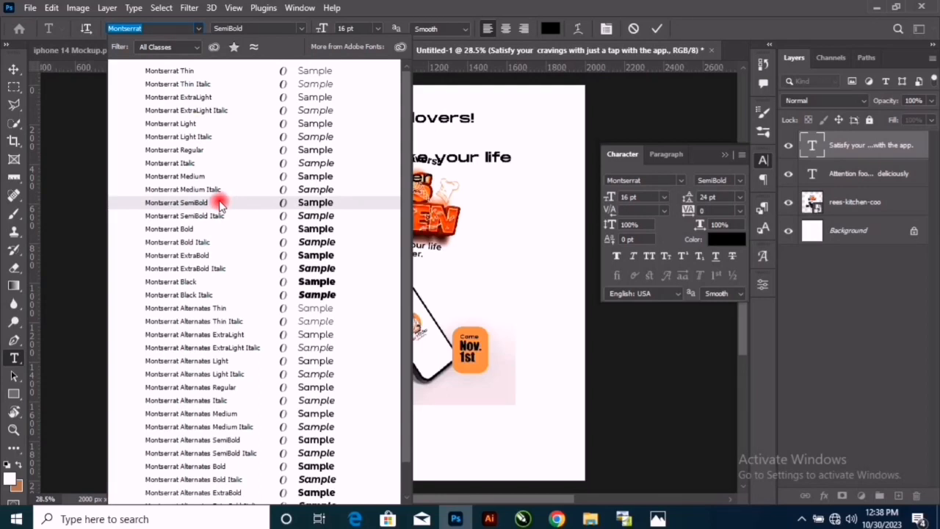
{"action": "left_click", "coordinate": [219, 202]}
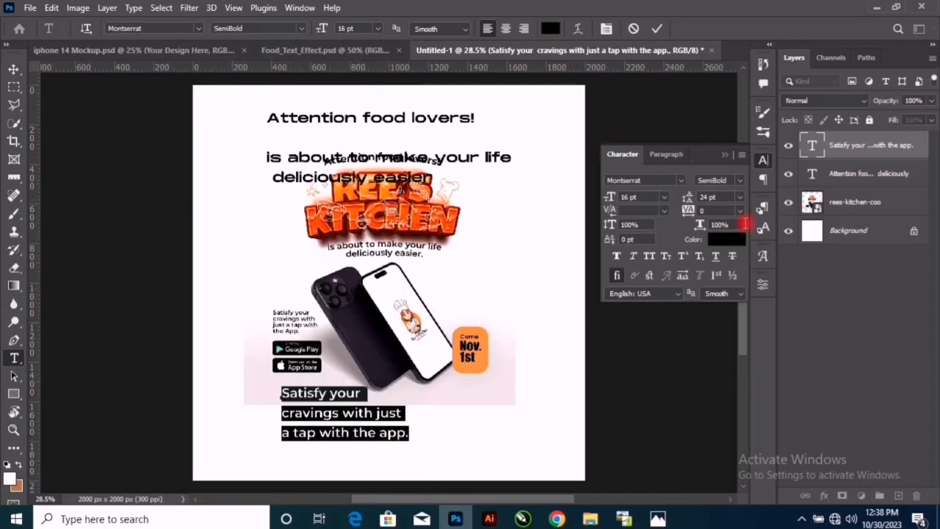
{"action": "left_click", "coordinate": [739, 198]}
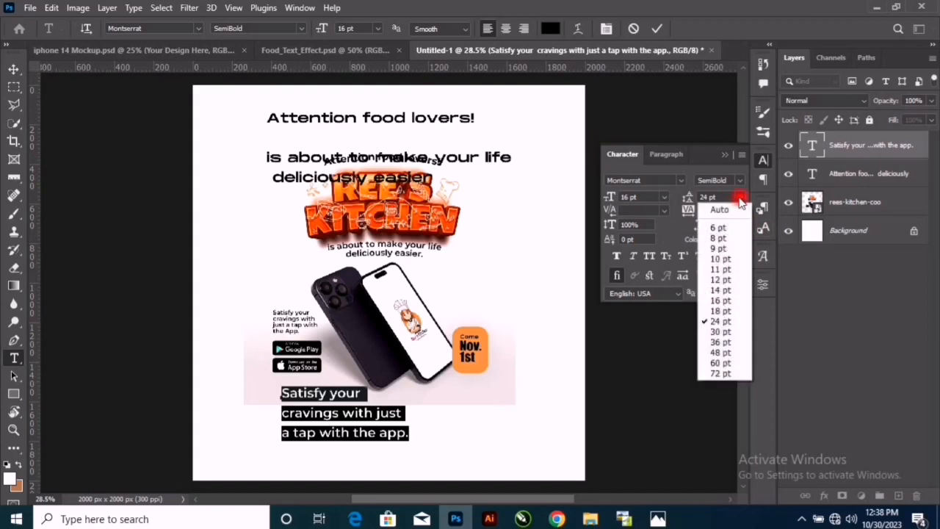
{"action": "left_click", "coordinate": [730, 301]}
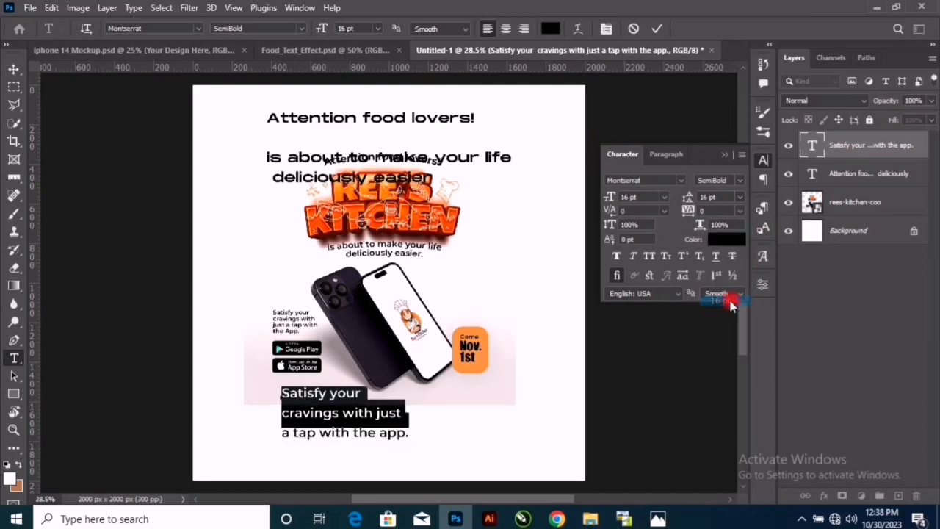
{"action": "left_click", "coordinate": [656, 28]}
Move the "Satisfy your cravings" text to the canvas's lower left and shift the reference image down below the headline block.
{"action": "key", "text": "v"}
{"action": "left_click_drag", "start_coordinate": [301, 396], "coordinate": [251, 403]}
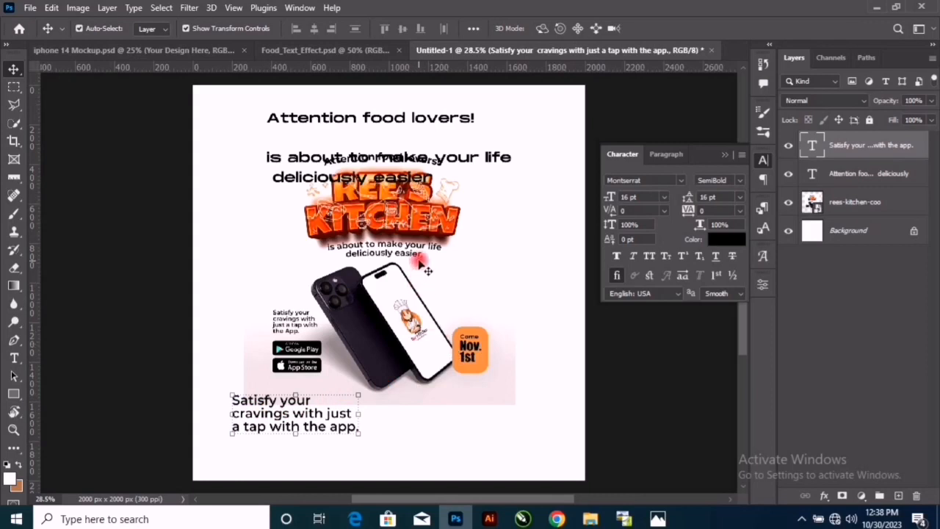
{"action": "left_click_drag", "start_coordinate": [428, 302], "coordinate": [431, 325]}
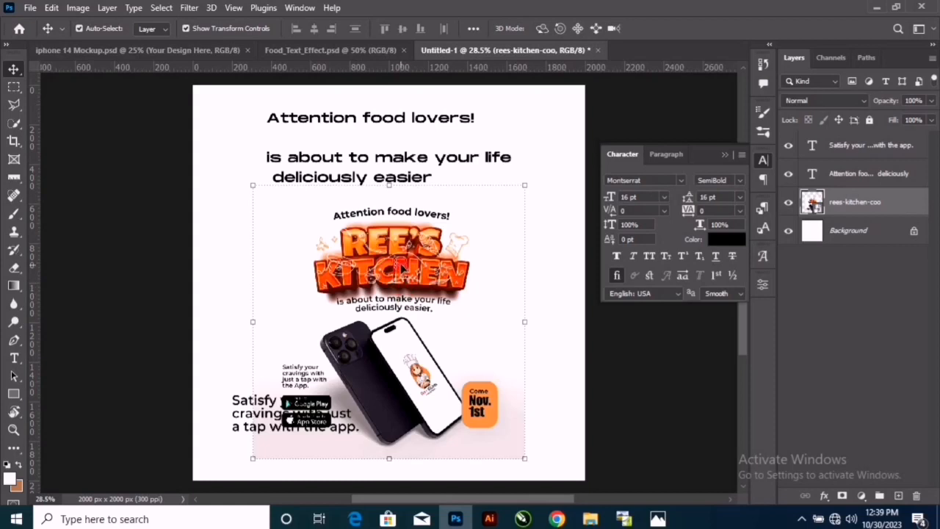
{"action": "left_click", "coordinate": [340, 125]}
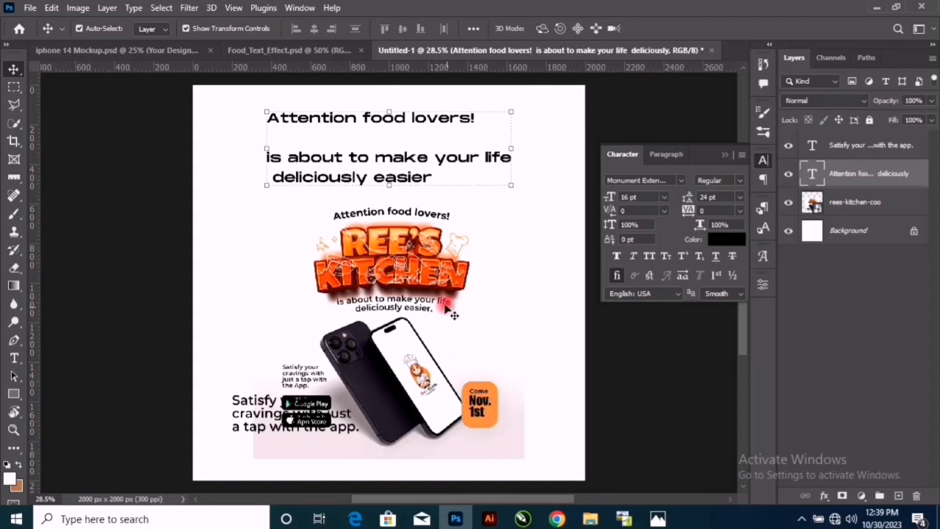
{"action": "left_click", "coordinate": [417, 272]}
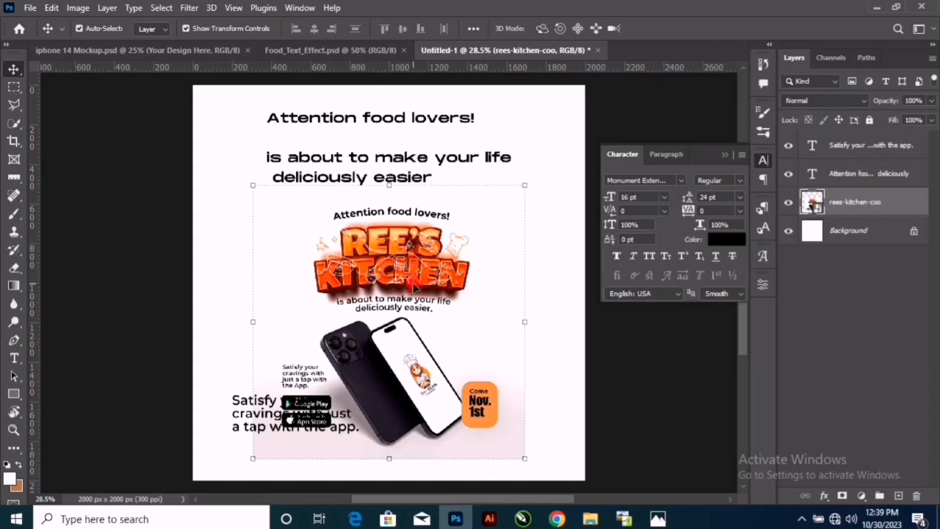
Set the headline text block in centre-aligned Montserrat SemiBold and move it back to the upper middle of the canvas.
{"action": "left_click", "coordinate": [348, 122]}
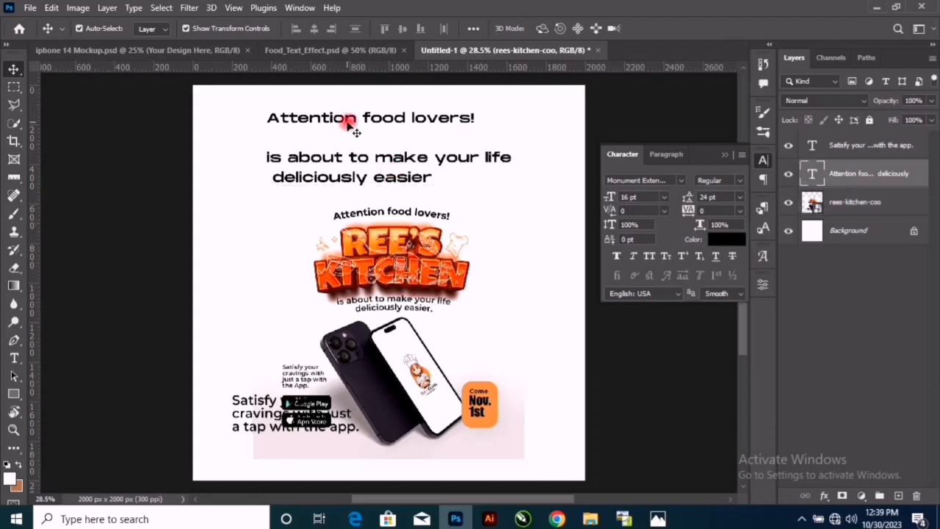
{"action": "double_click", "coordinate": [348, 122]}
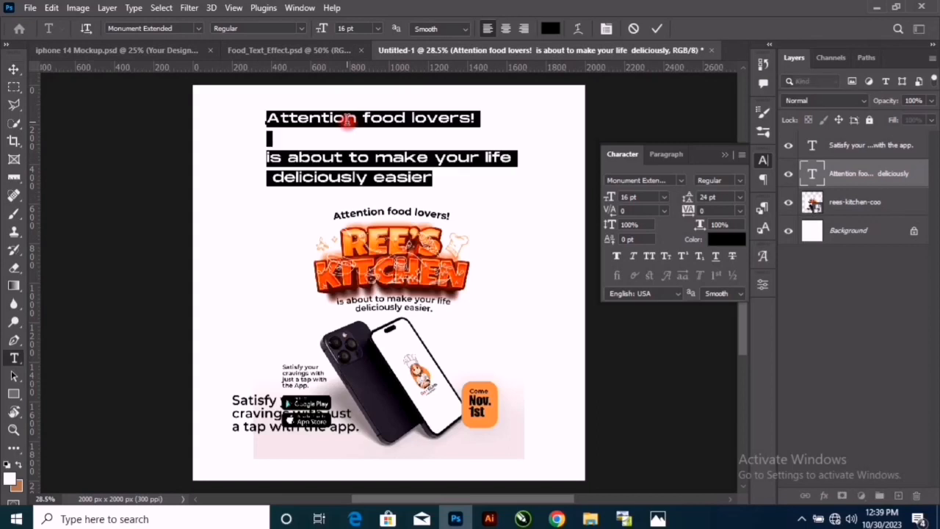
{"action": "left_click", "coordinate": [684, 180]}
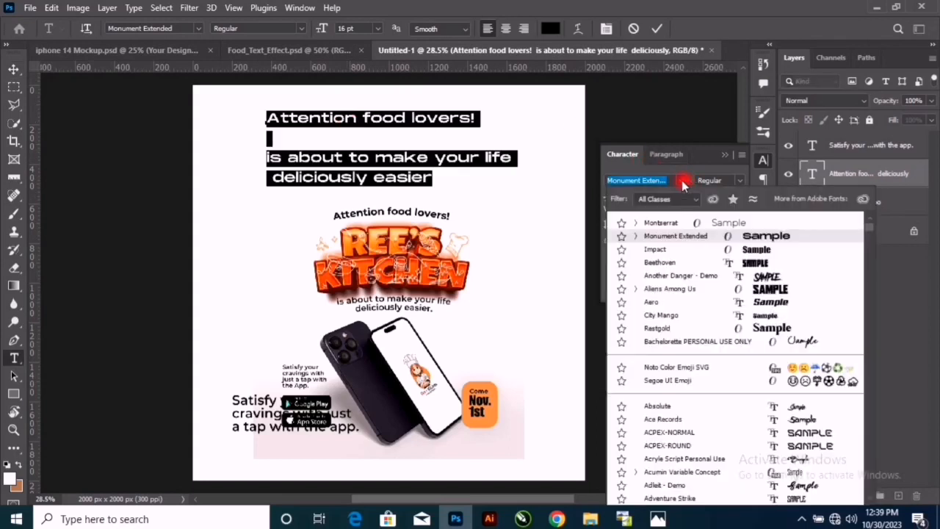
{"action": "left_click", "coordinate": [667, 219]}
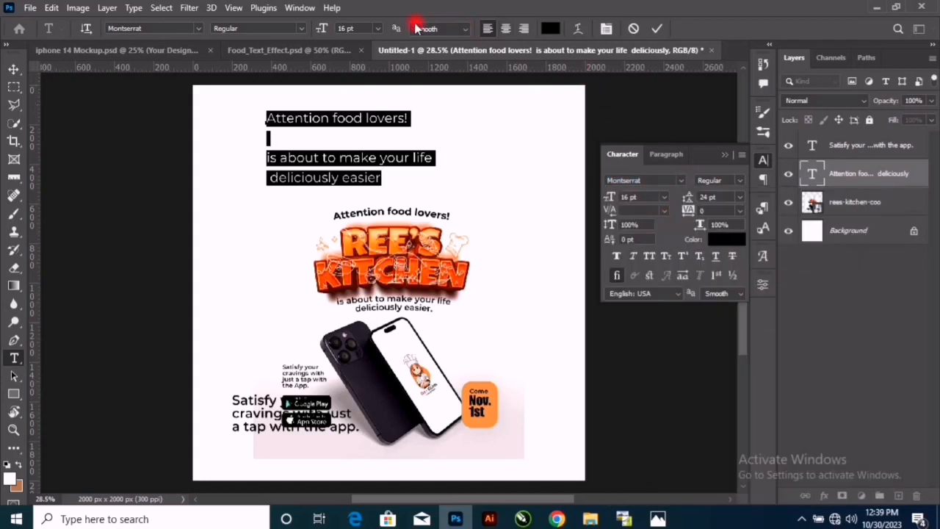
{"action": "left_click", "coordinate": [300, 28]}
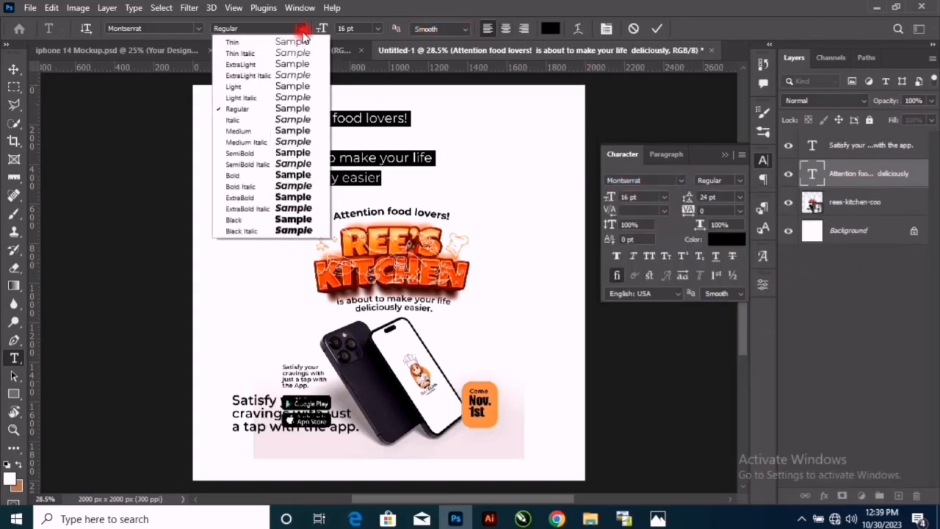
{"action": "left_click", "coordinate": [281, 154]}
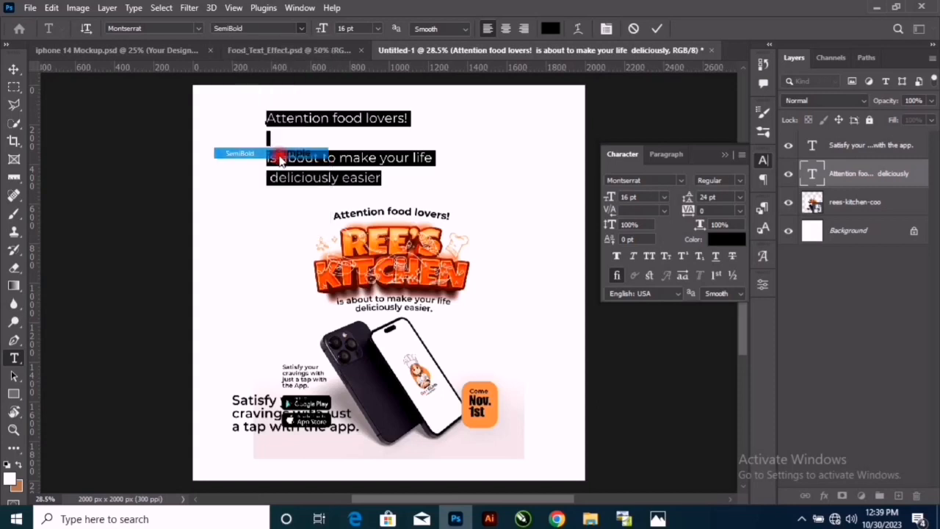
{"action": "left_click", "coordinate": [506, 29]}
{"action": "left_click", "coordinate": [659, 29]}
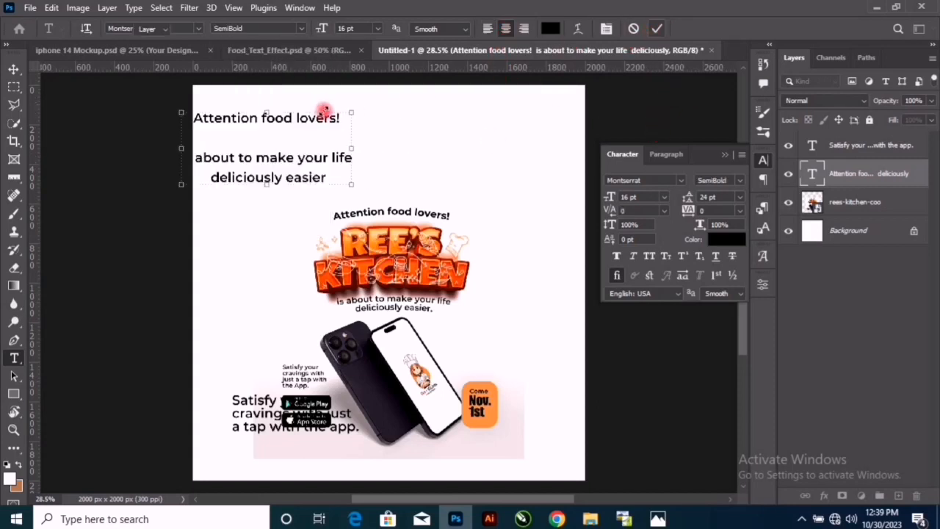
{"action": "key", "text": "v"}
{"action": "left_click_drag", "start_coordinate": [294, 120], "coordinate": [404, 124]}
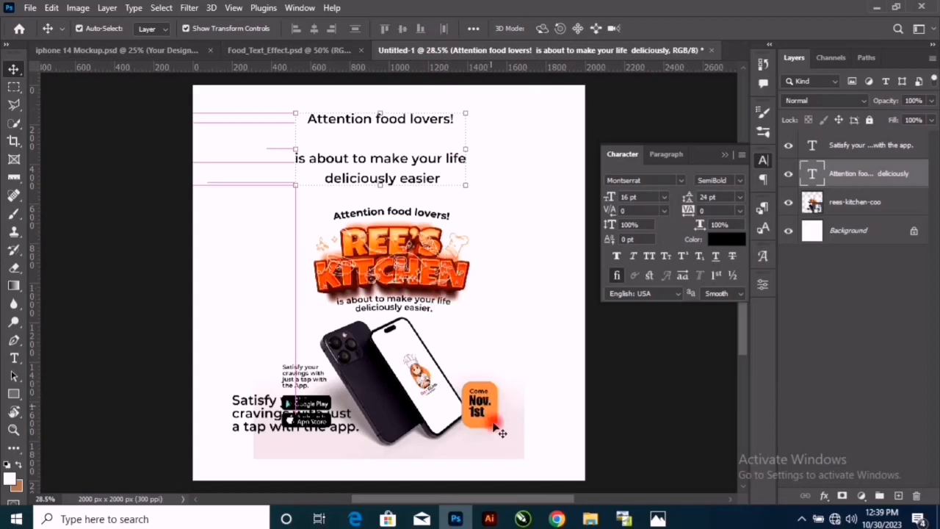
Hide the rees-kitchen-coo reference layer and leave no layer selected.
{"action": "left_click", "coordinate": [448, 270]}
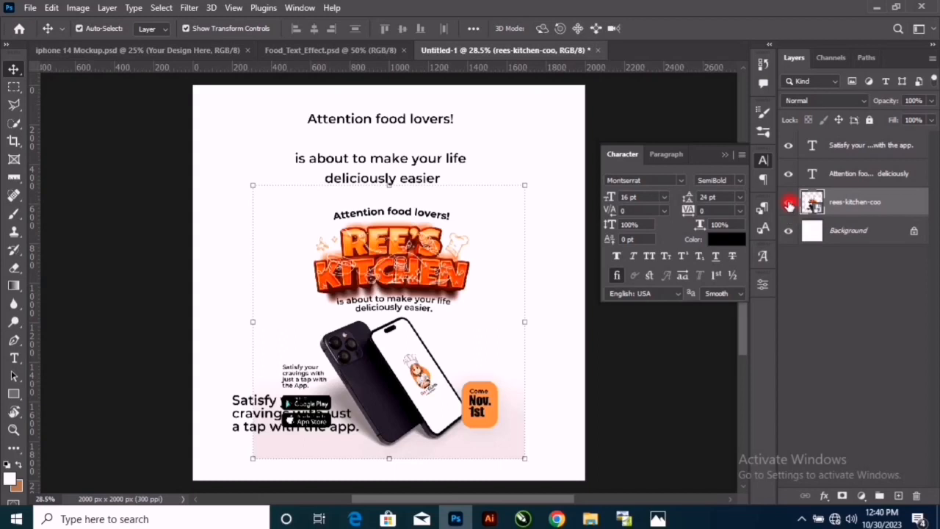
{"action": "left_click", "coordinate": [788, 202]}
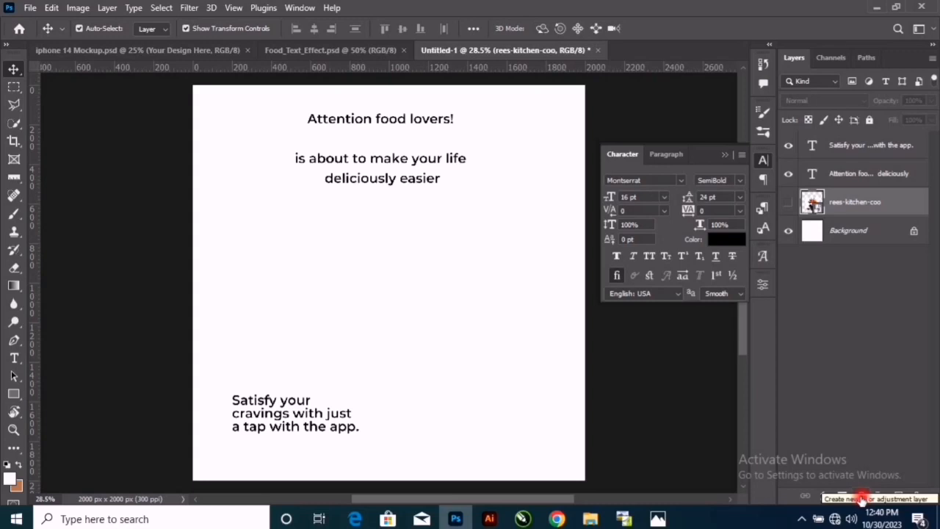
{"action": "left_click", "coordinate": [843, 361]}
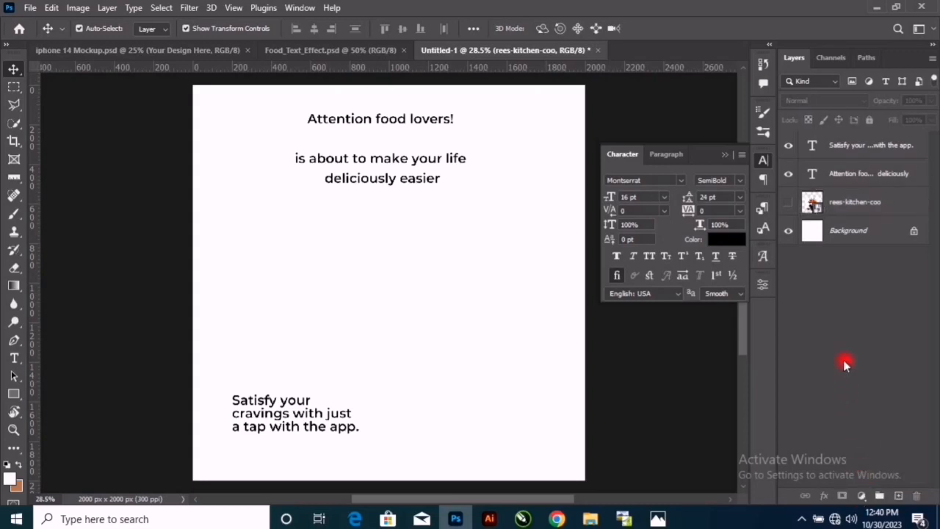
Add a linear Gradient Fill layer at 90° using the black-to-white preset from the Basics group.
{"action": "left_click", "coordinate": [863, 498]}
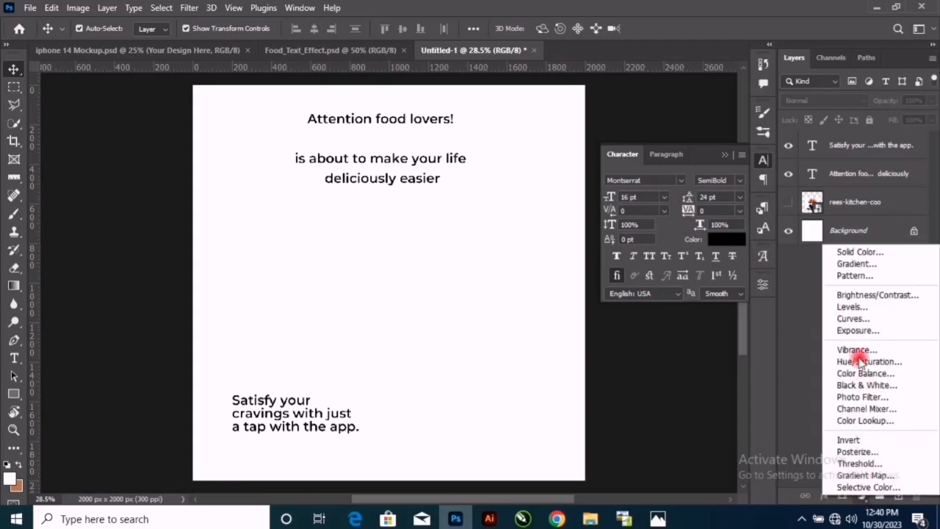
{"action": "left_click", "coordinate": [853, 265]}
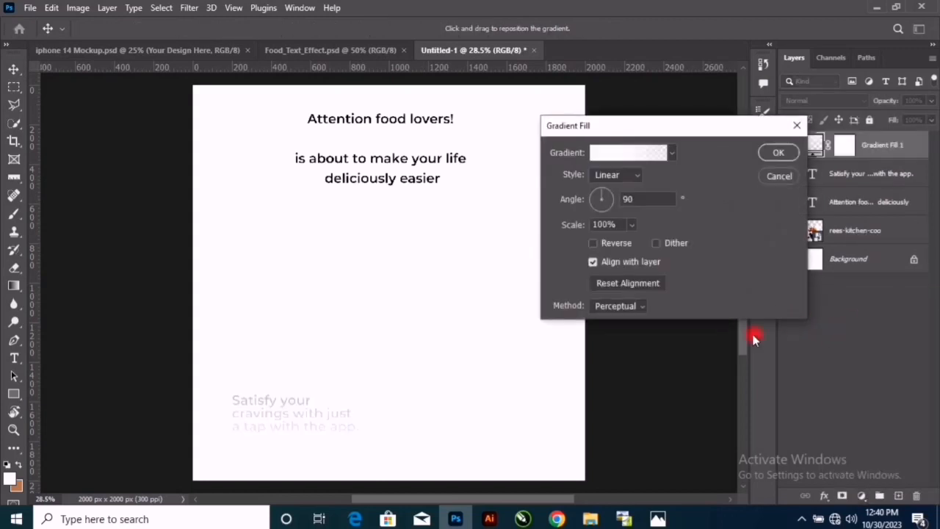
{"action": "left_click", "coordinate": [671, 154]}
{"action": "scroll", "coordinate": [652, 226], "scroll_direction": "down", "scroll_amount": 3}
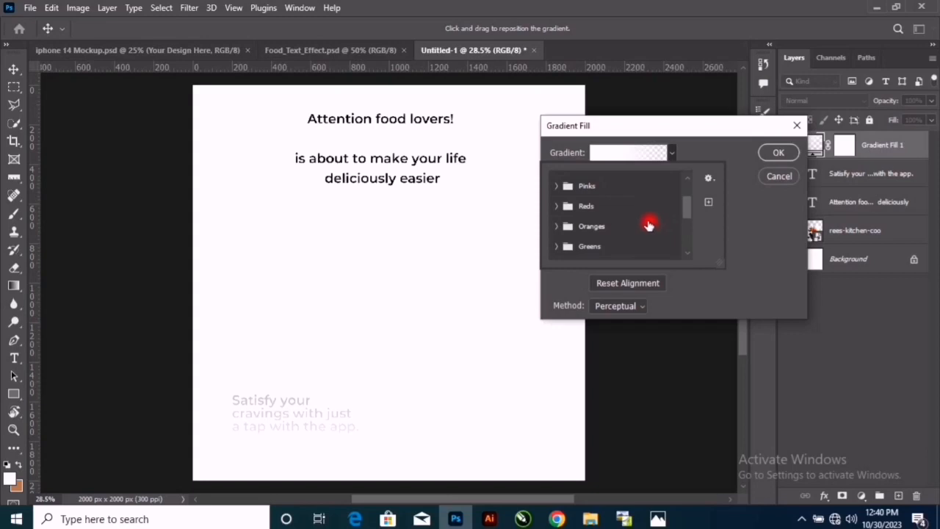
{"action": "scroll", "coordinate": [650, 225], "scroll_direction": "up", "scroll_amount": 3}
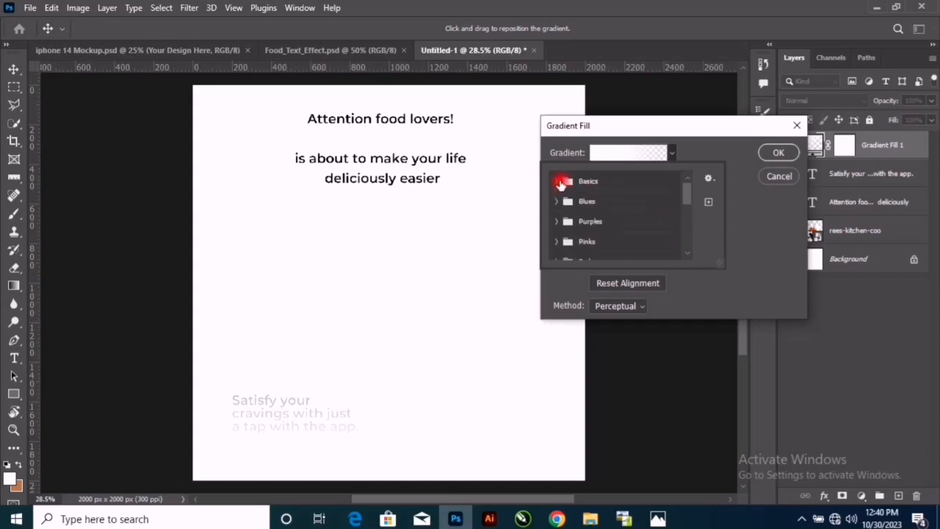
{"action": "left_click", "coordinate": [557, 180]}
{"action": "left_click", "coordinate": [617, 204]}
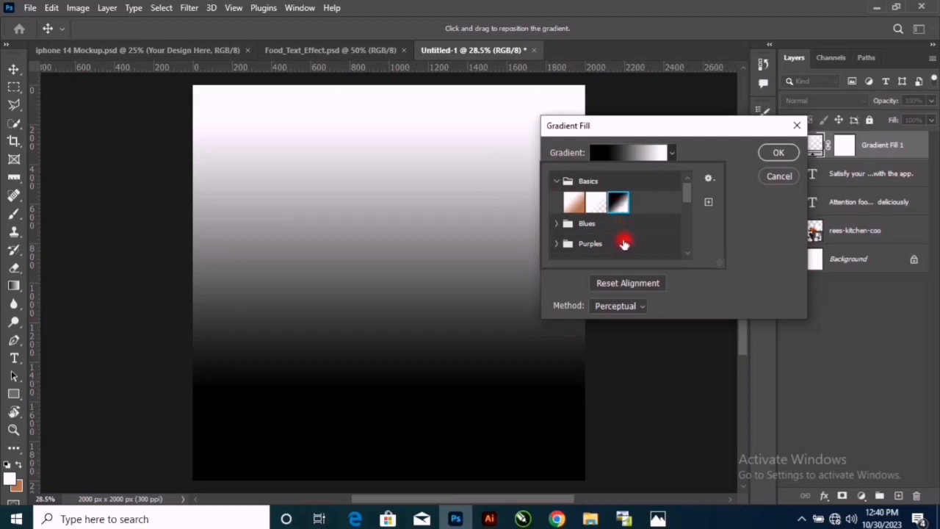
{"action": "left_click", "coordinate": [694, 156]}
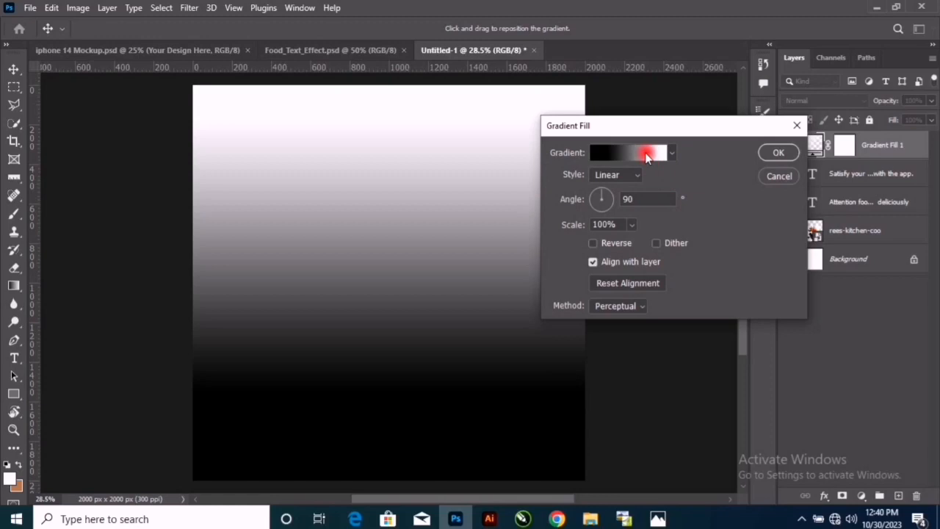
Change the gradient's black stop to light grey e7e7e7, apply the fill and place its layer directly above the Background.
{"action": "left_click", "coordinate": [645, 152]}
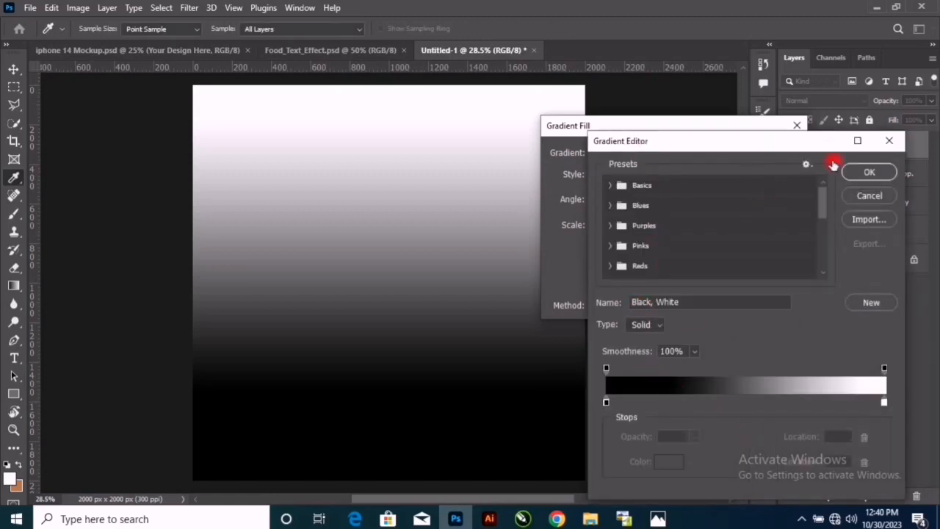
{"action": "left_click", "coordinate": [889, 140]}
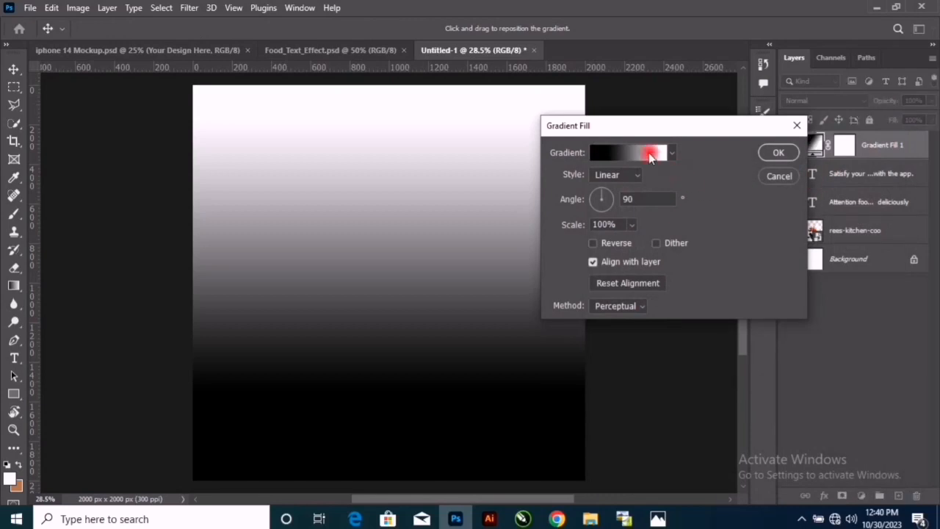
{"action": "left_click", "coordinate": [650, 154]}
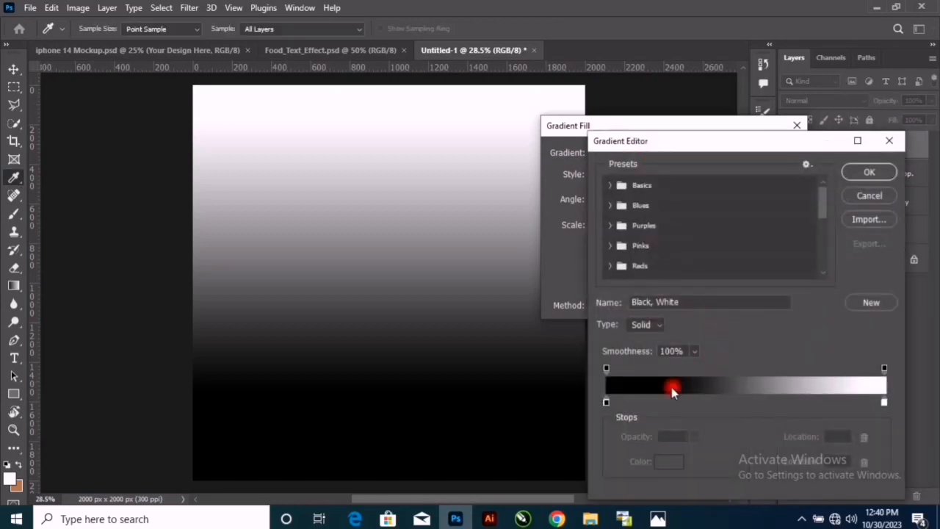
{"action": "left_click", "coordinate": [608, 404]}
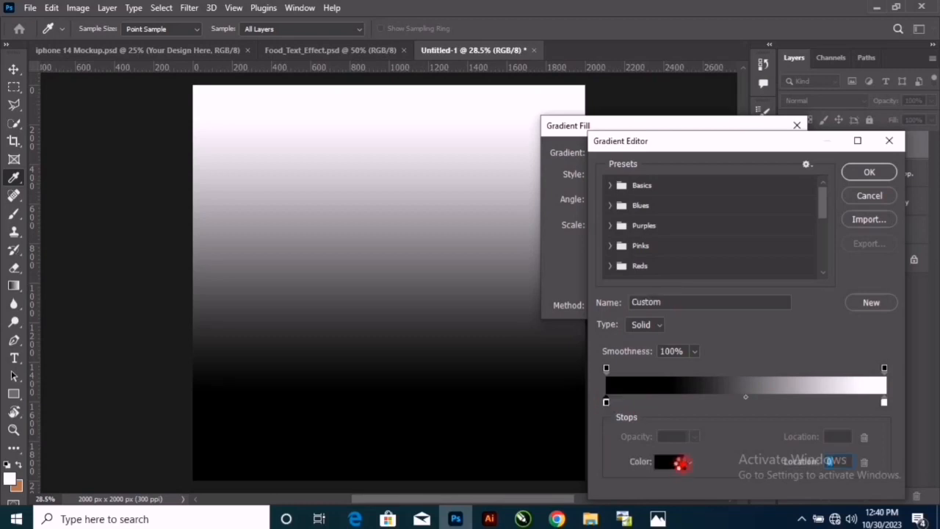
{"action": "left_click", "coordinate": [679, 461]}
{"action": "left_click_drag", "start_coordinate": [589, 231], "coordinate": [574, 205]}
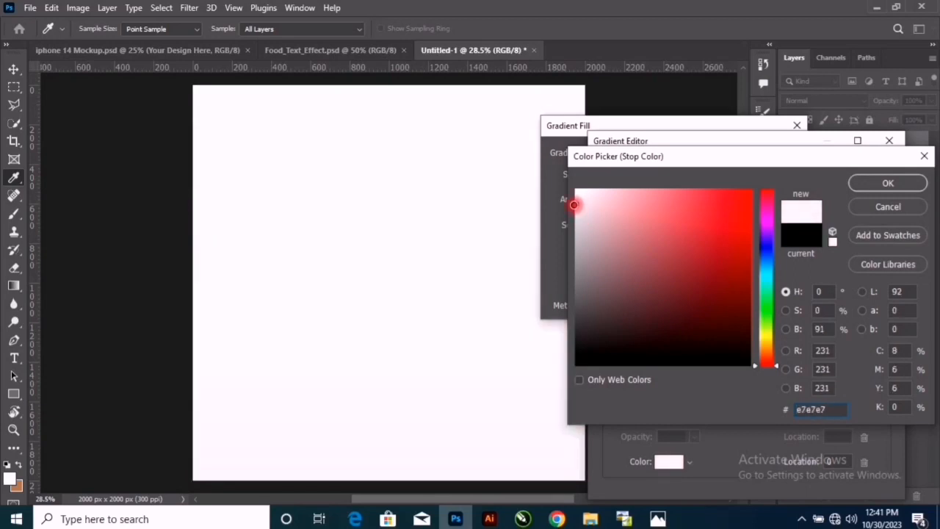
{"action": "left_click", "coordinate": [894, 184]}
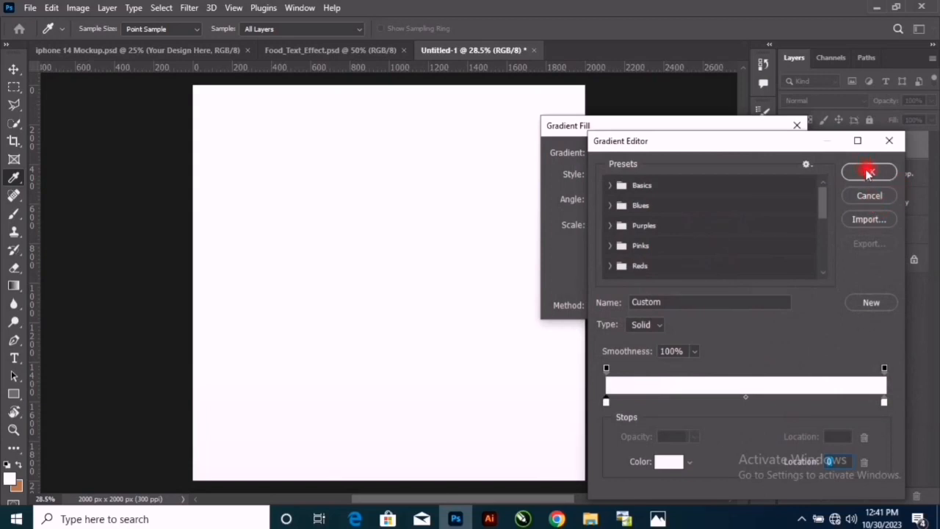
{"action": "left_click", "coordinate": [869, 173]}
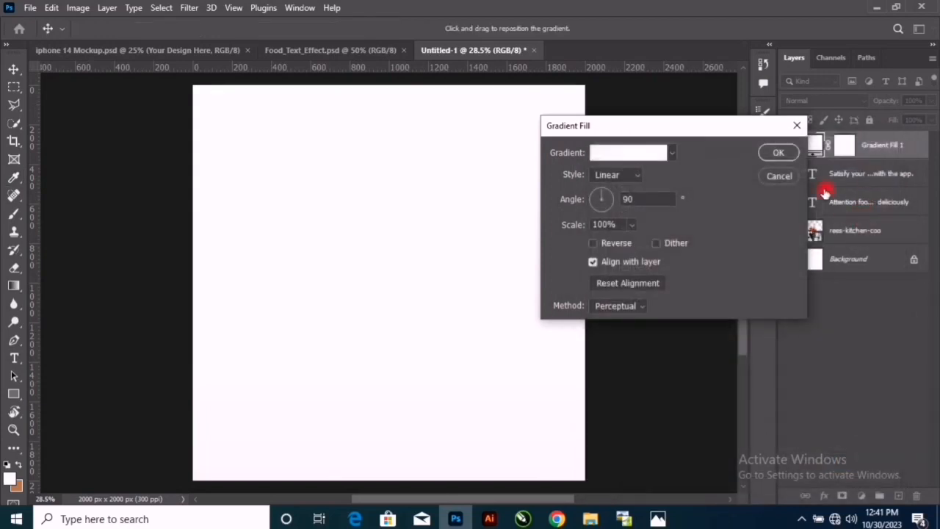
{"action": "left_click", "coordinate": [777, 152]}
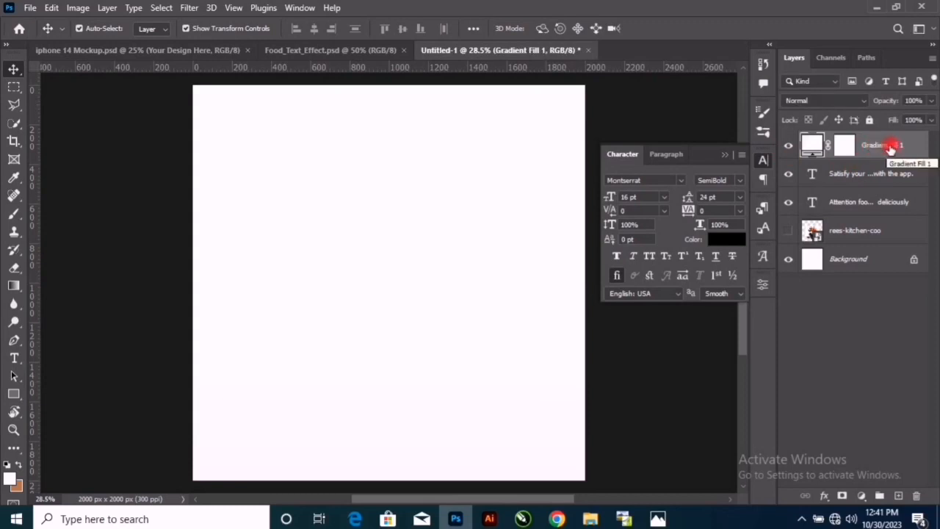
{"action": "left_click_drag", "start_coordinate": [891, 147], "coordinate": [894, 252]}
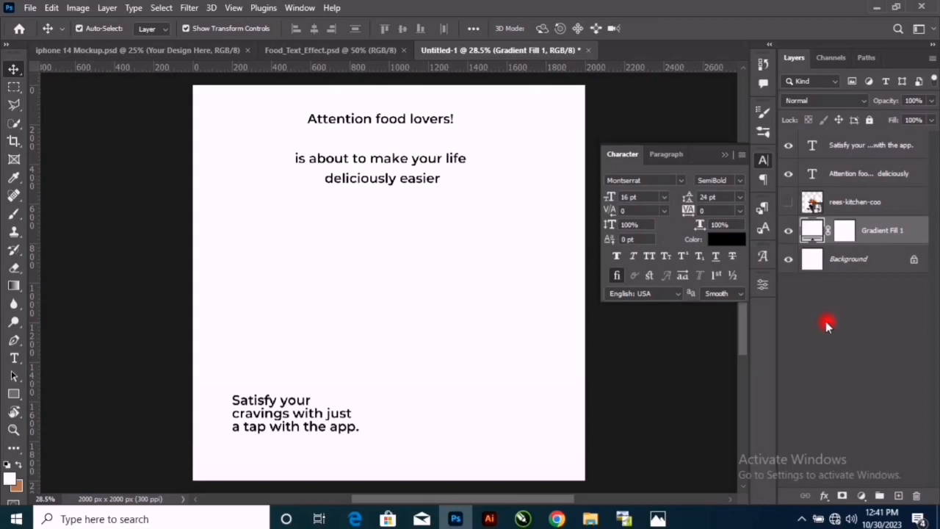
Move the "Attention food lovers!" headline text block down on the canvas.
{"action": "left_click", "coordinate": [404, 125]}
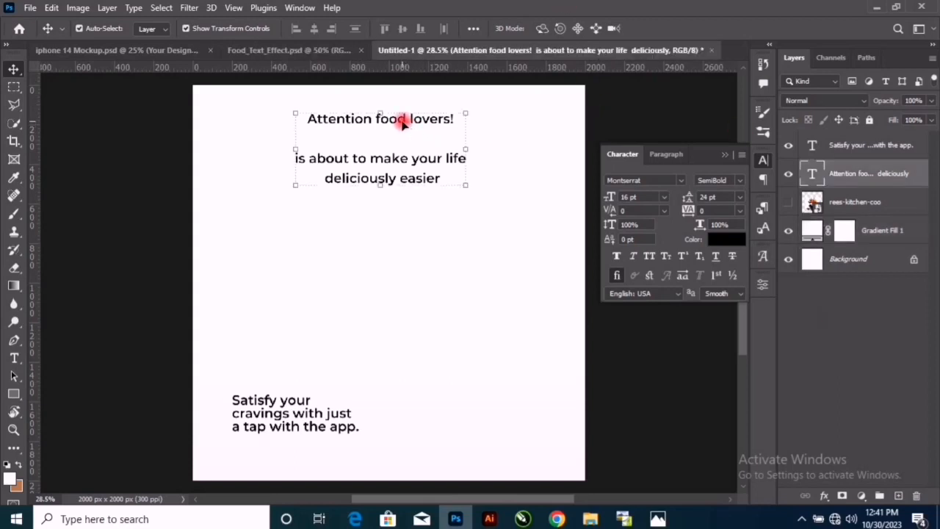
{"action": "left_click_drag", "start_coordinate": [403, 135], "coordinate": [405, 191]}
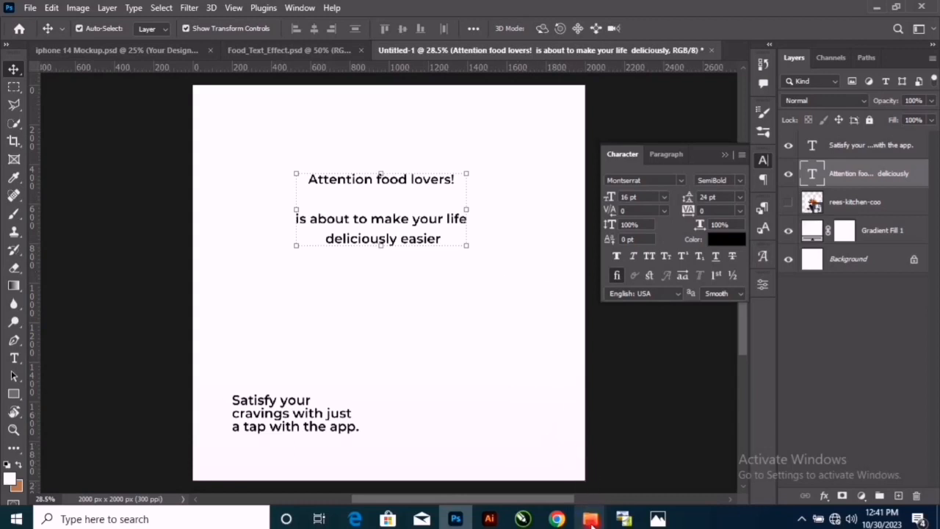
View the food text effect's preview image and PSD in File Explorer, and return to Photoshop.
{"action": "mouse_move", "coordinate": [591, 520]}
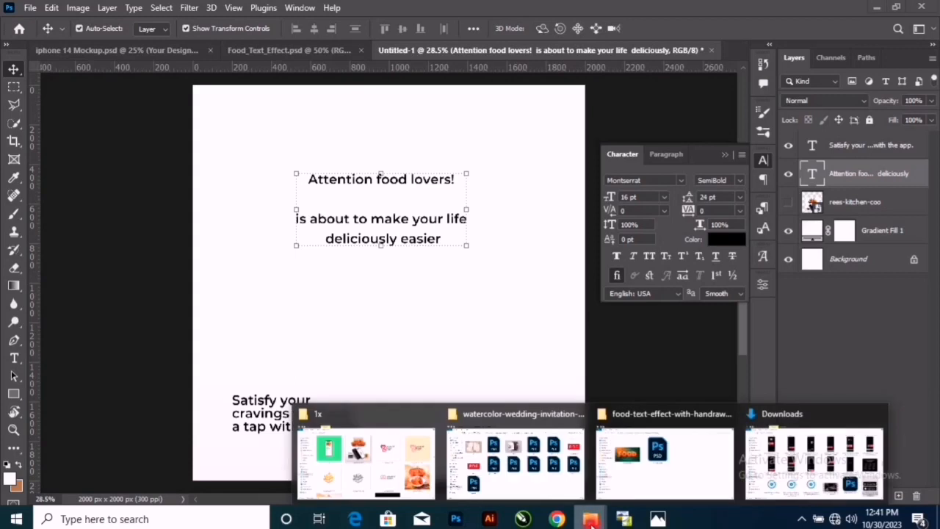
{"action": "left_click", "coordinate": [657, 457]}
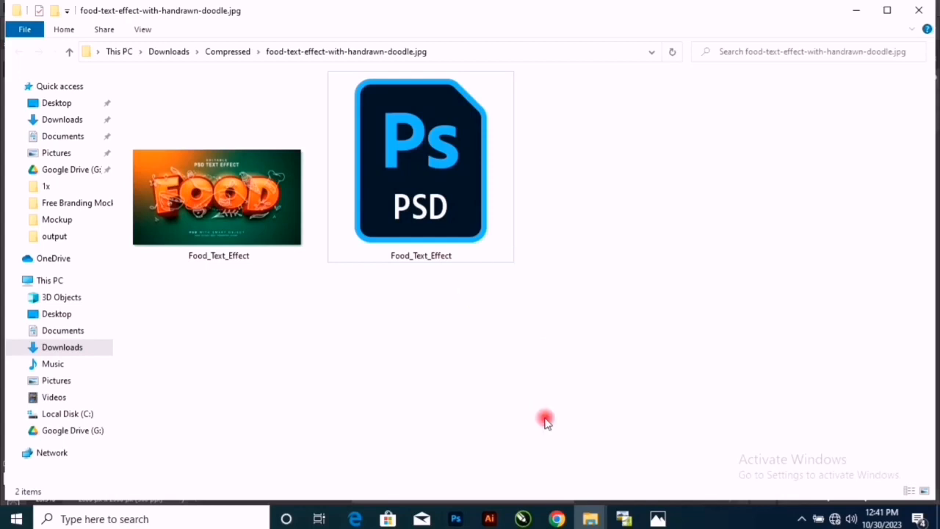
{"action": "left_click", "coordinate": [262, 225]}
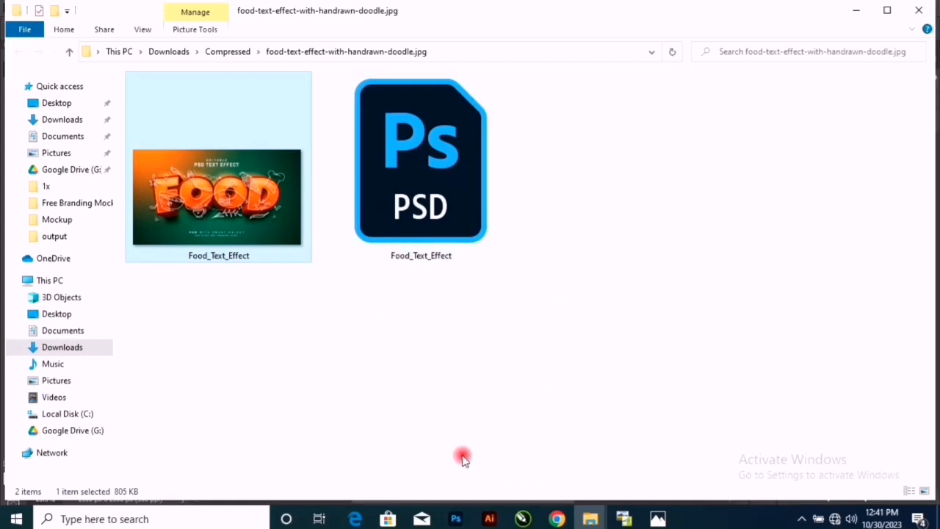
{"action": "left_click", "coordinate": [456, 518]}
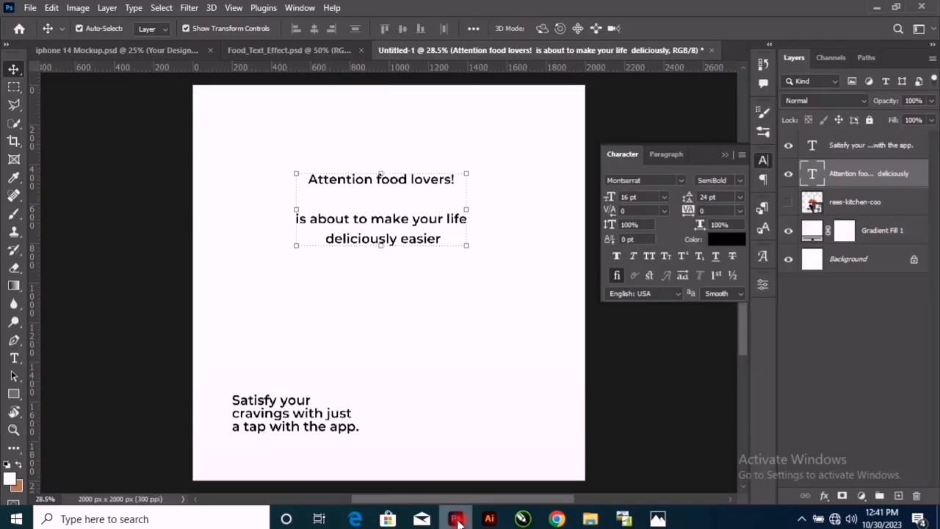
In Food_Text_Effect.psd, open the contents of the "Replace Tex Here" smart object inside the TEXT EFFECT group.
{"action": "left_click", "coordinate": [248, 51]}
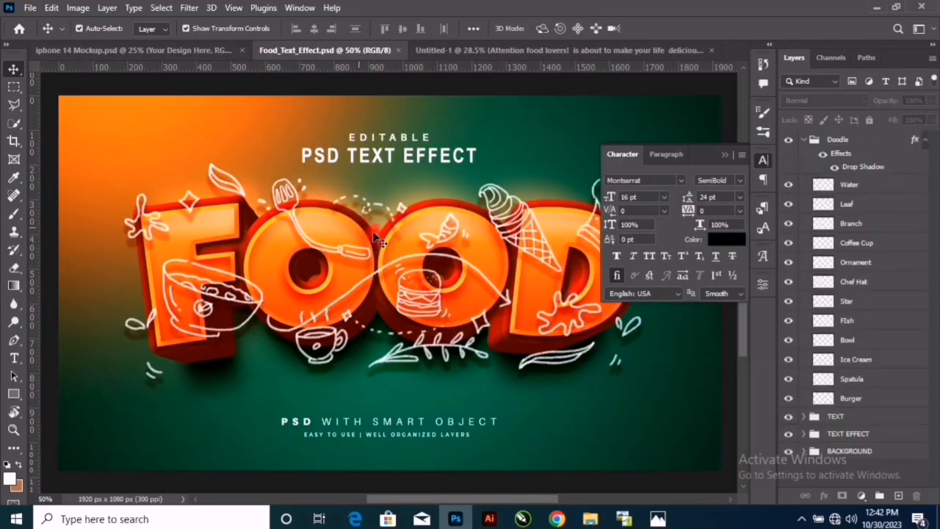
{"action": "left_click", "coordinate": [804, 434]}
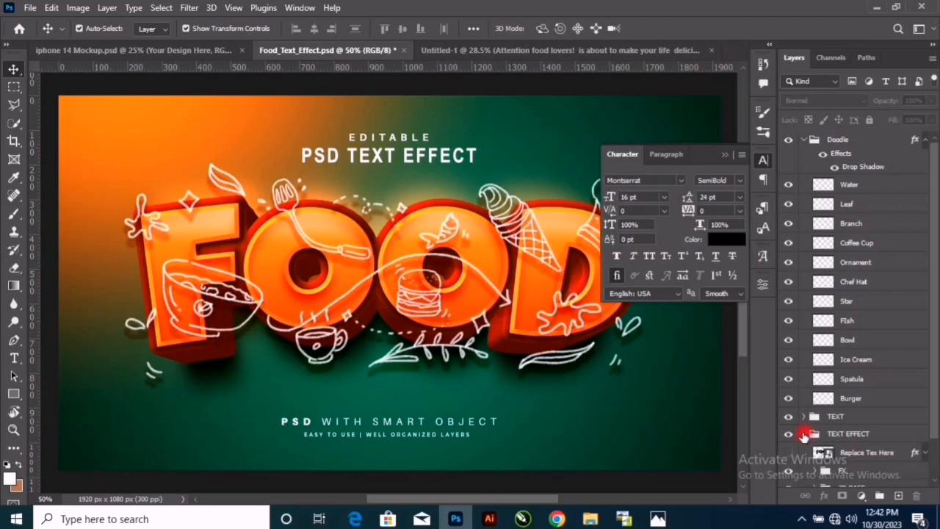
{"action": "scroll", "coordinate": [804, 434], "scroll_direction": "down", "scroll_amount": 2}
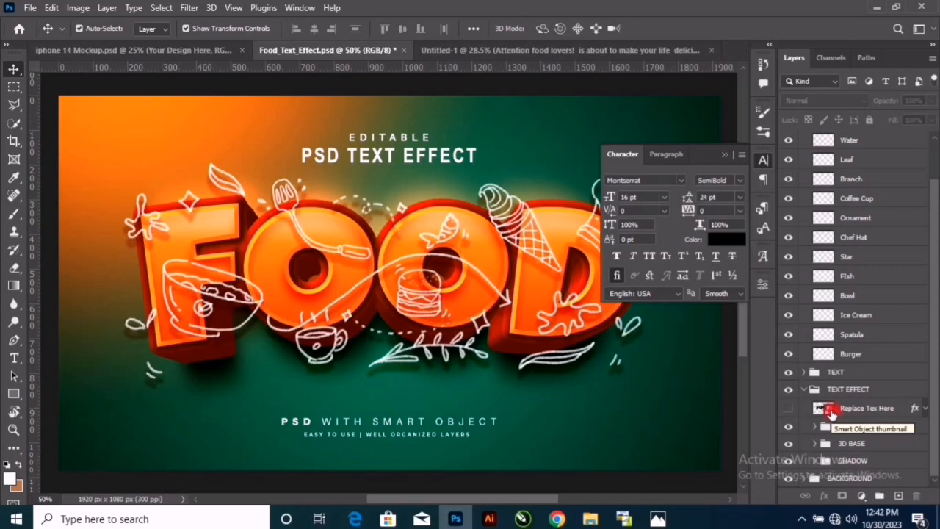
{"action": "left_click", "coordinate": [830, 411]}
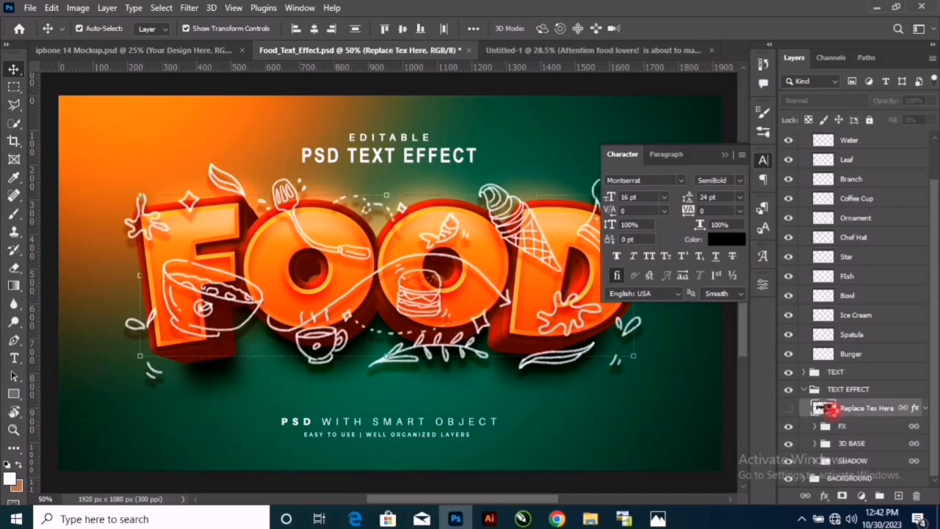
{"action": "double_click", "coordinate": [830, 410]}
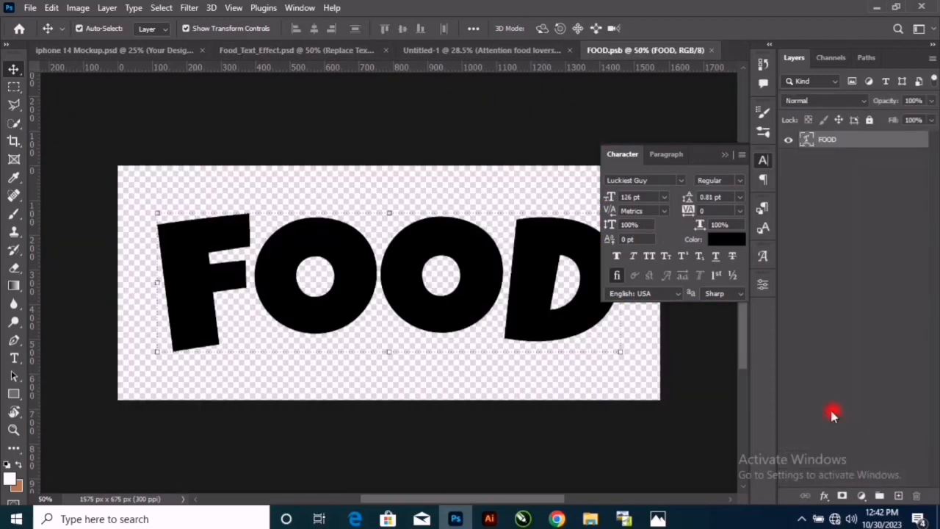
Replace the word FOOD with REE'S KITCHEN, checking the wording against the reference flyer image, and break it into two lines after REE'S.
{"action": "double_click", "coordinate": [393, 252]}
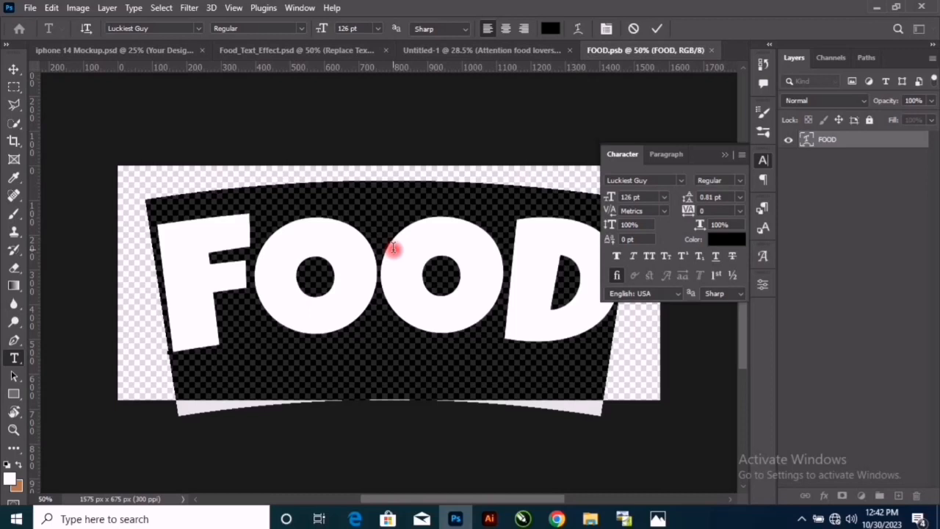
{"action": "type", "text": "R"}
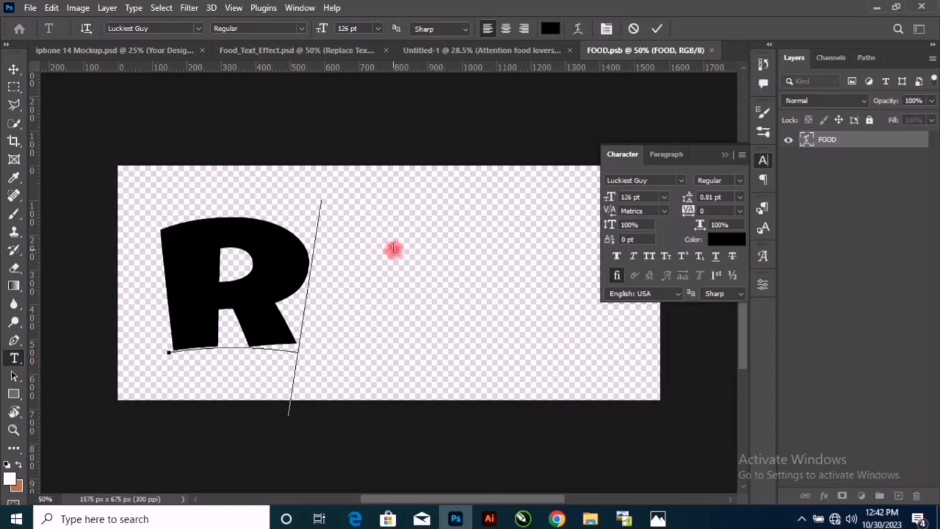
{"action": "type", "text": "EE"}
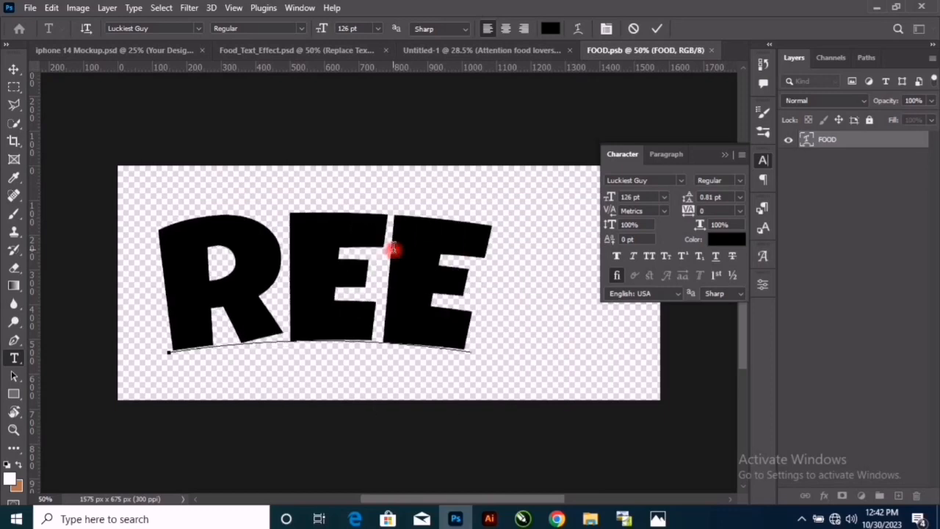
{"action": "type", "text": "'s"}
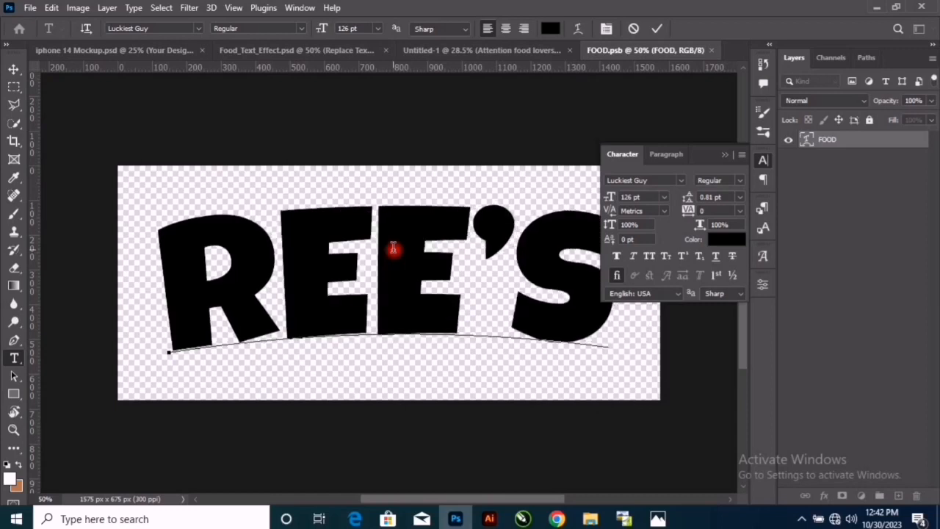
{"action": "type", "text": " foo"}
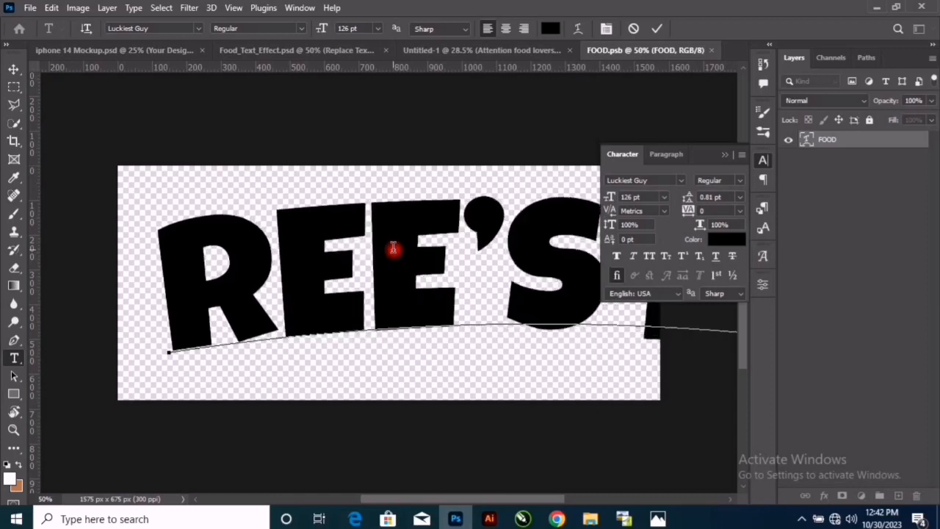
{"action": "type", "text": "ds"}
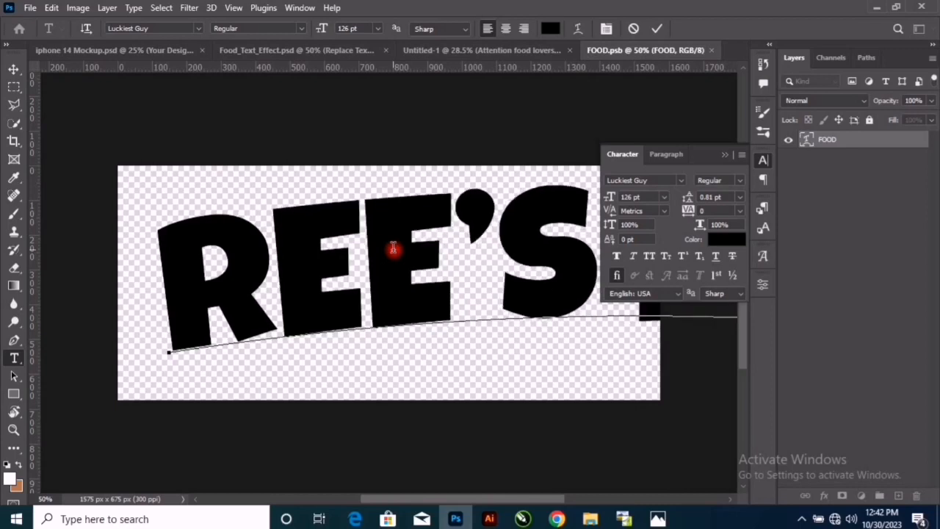
{"action": "type", "text": "s"}
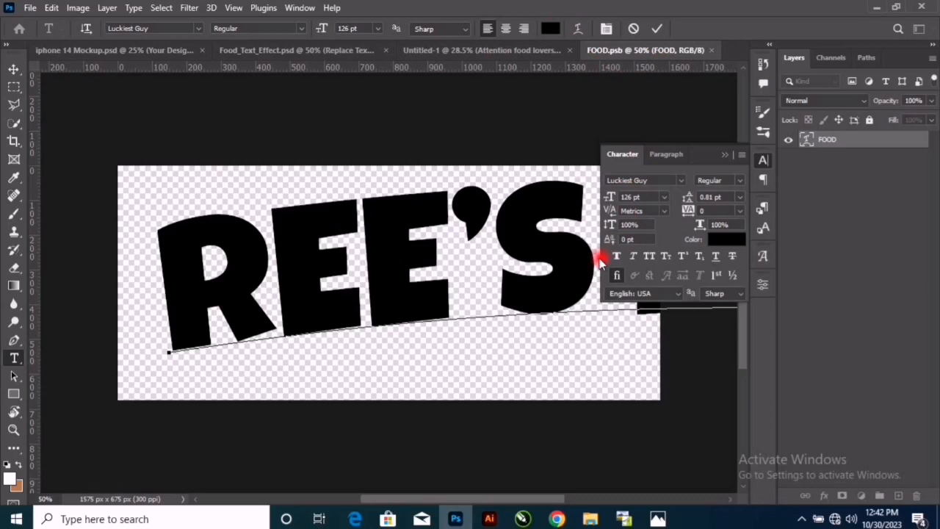
{"action": "left_click", "coordinate": [660, 519]}
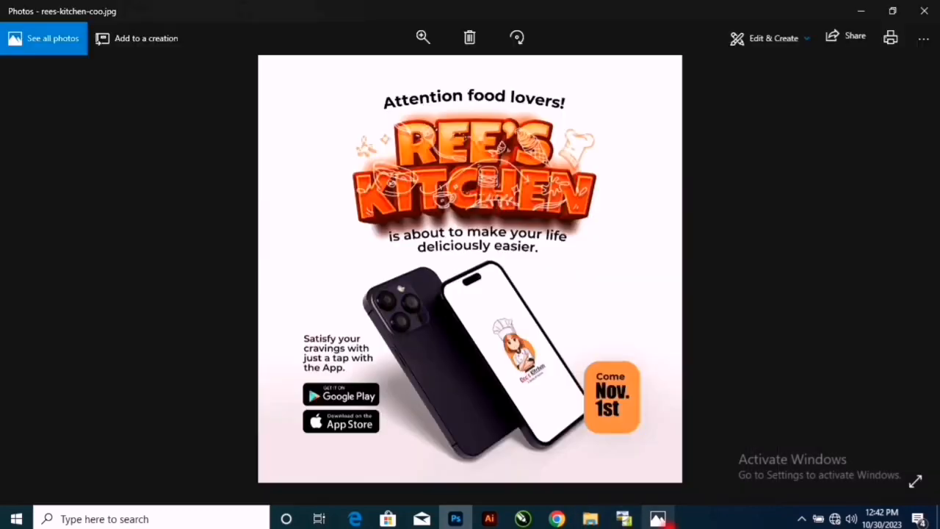
{"action": "left_click", "coordinate": [659, 519]}
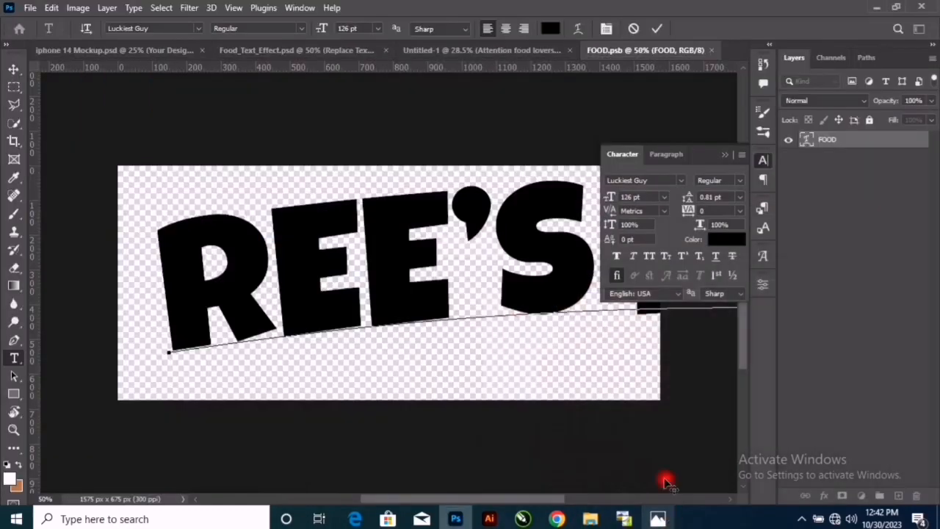
{"action": "left_click", "coordinate": [739, 149]}
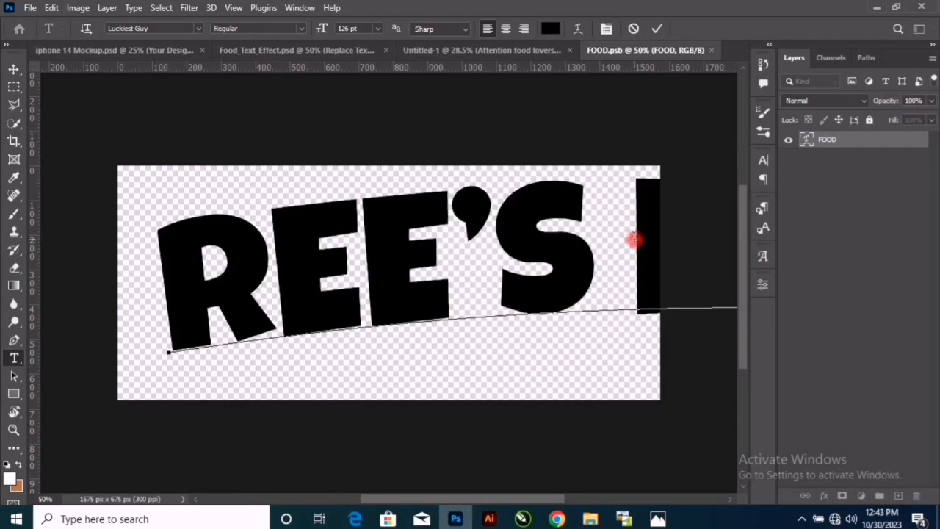
{"action": "key", "text": "Return"}
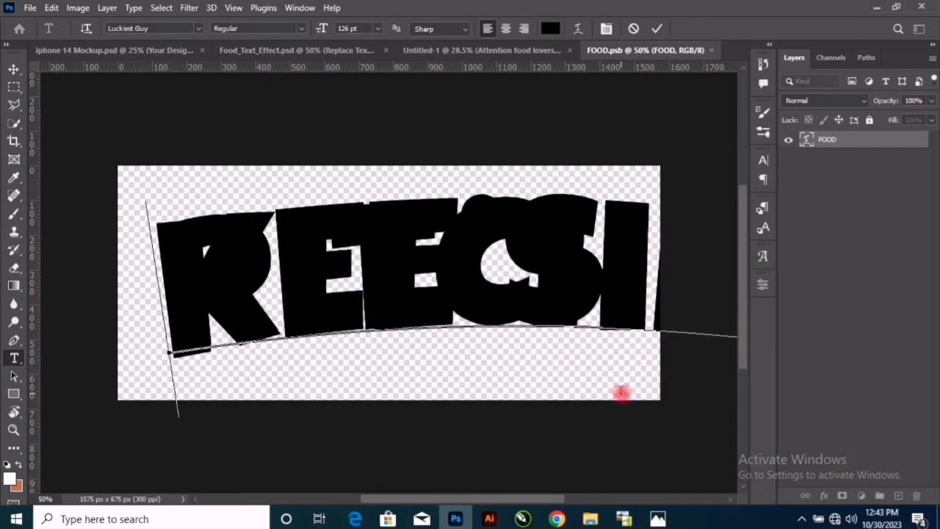
Set the leading of the entire REE'S KITCHEN text to 100 pt, centre-align both lines and commit the text edit.
{"action": "key", "text": "ctrl+a"}
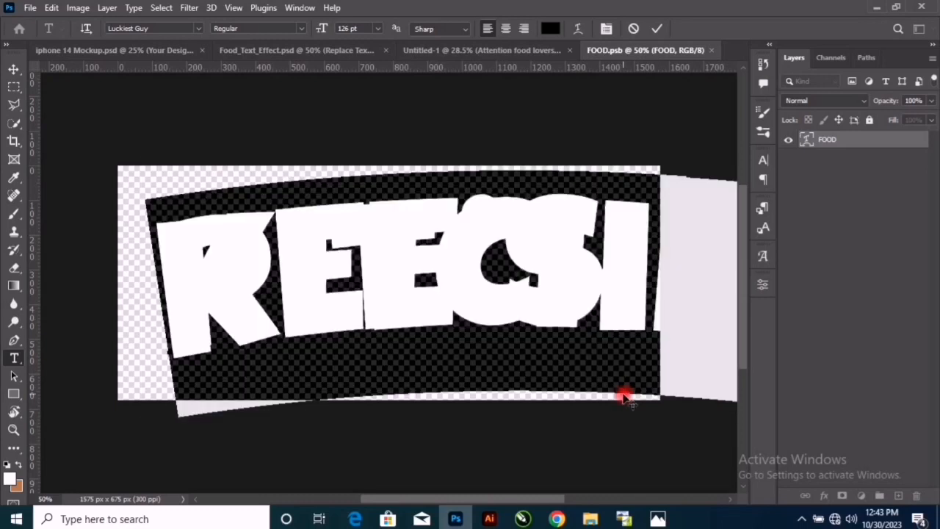
{"action": "left_click", "coordinate": [763, 159]}
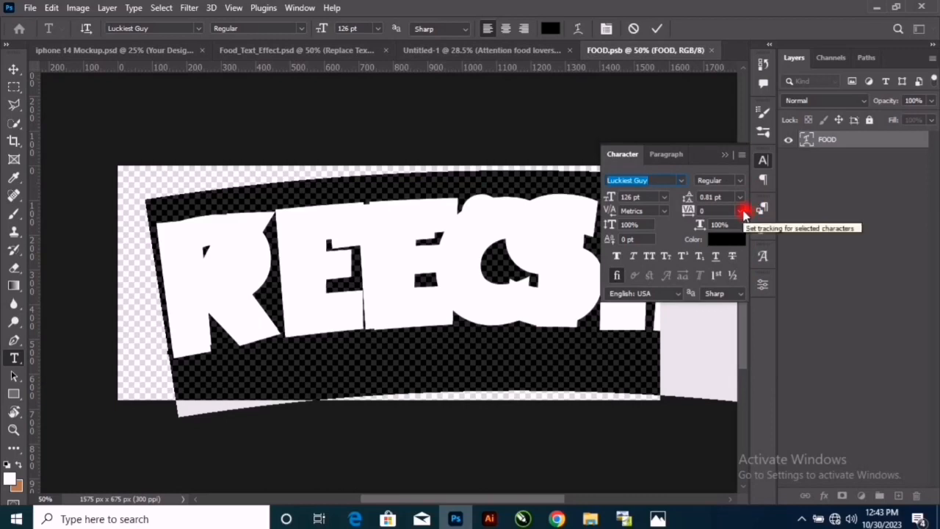
{"action": "left_click", "coordinate": [741, 197]}
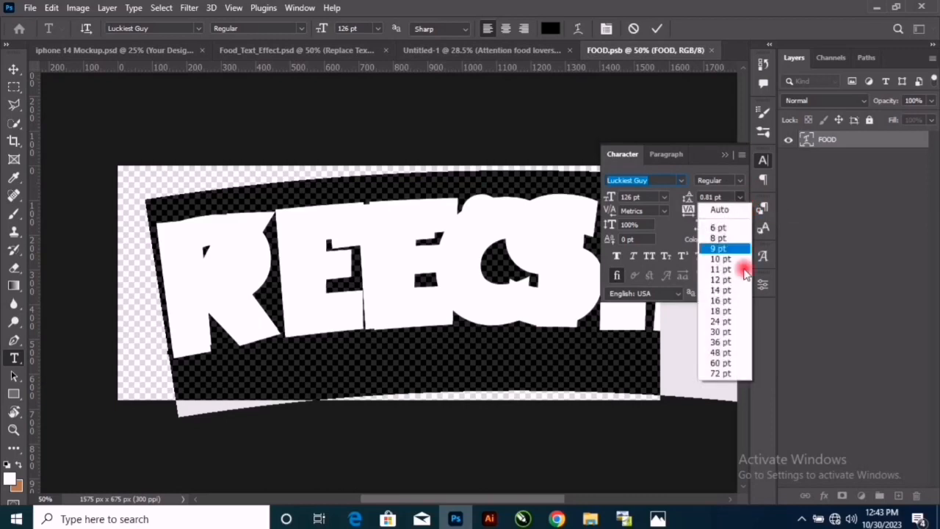
{"action": "left_click", "coordinate": [716, 374]}
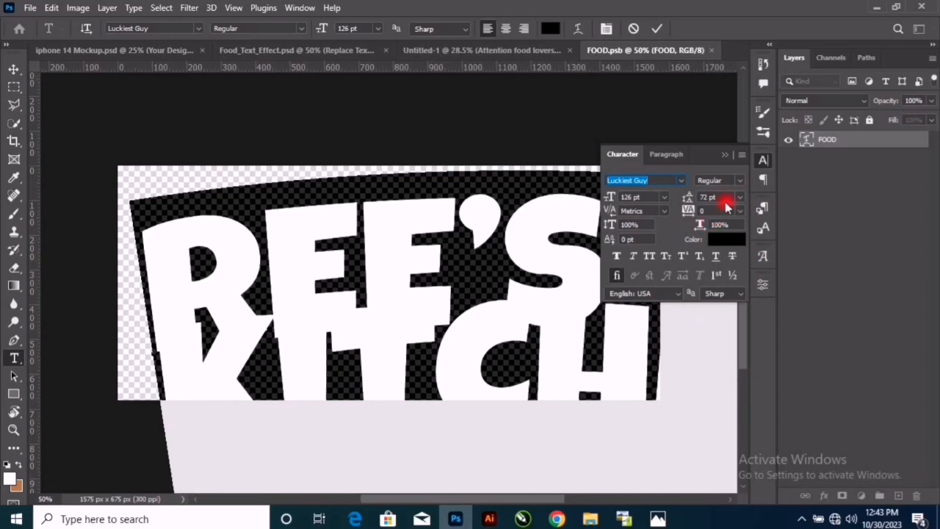
{"action": "left_click", "coordinate": [688, 198]}
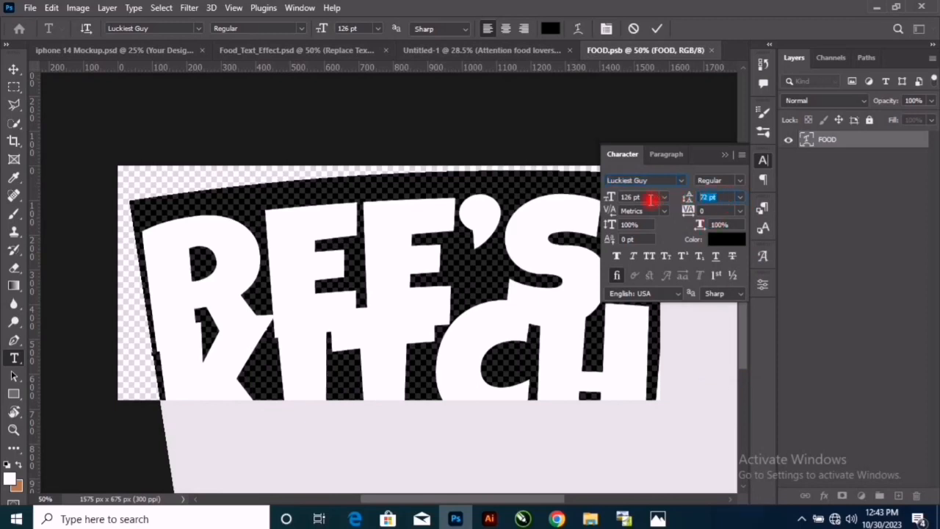
{"action": "type", "text": "100"}
{"action": "key", "text": "Return"}
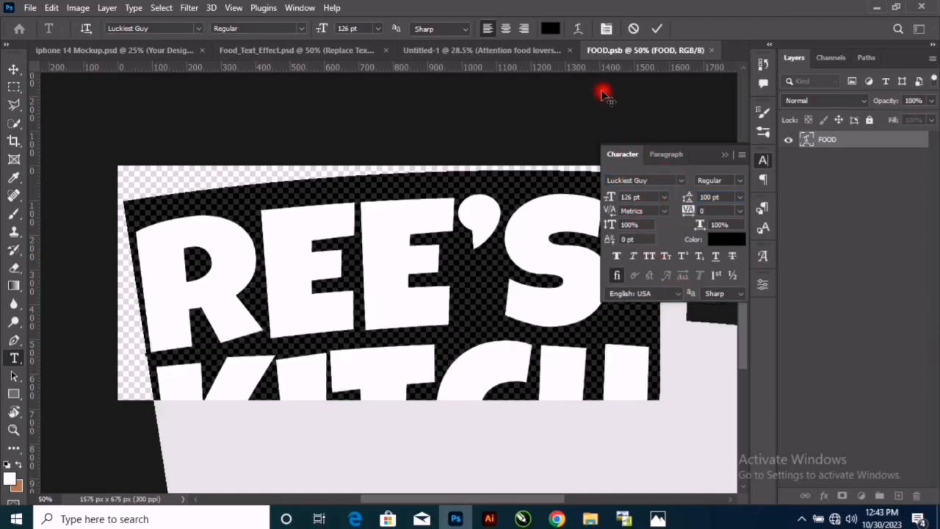
{"action": "left_click", "coordinate": [511, 29]}
{"action": "left_click", "coordinate": [656, 30]}
Scale the REE'S KITCHEN text proportionally to about 50% and centre it within the smart object canvas.
{"action": "key", "text": "v"}
{"action": "left_click_drag", "start_coordinate": [359, 260], "coordinate": [532, 343]}
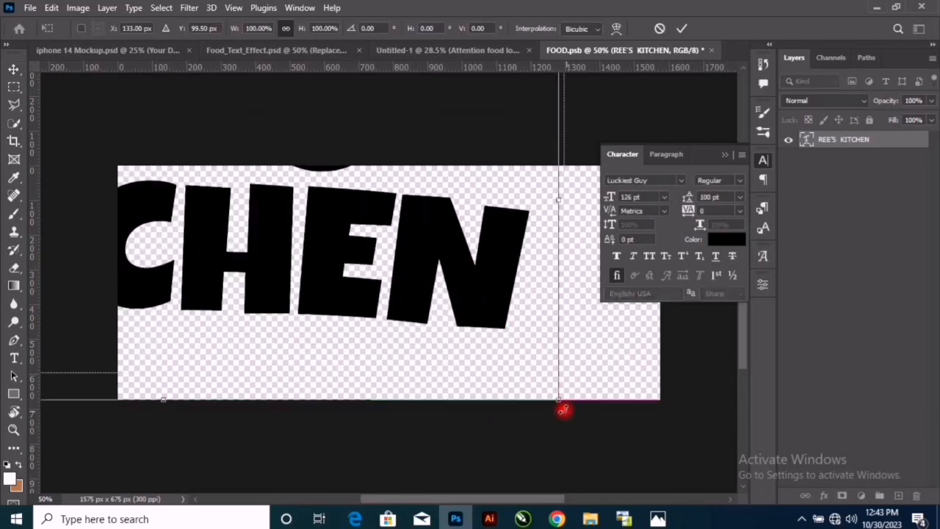
{"action": "left_click_drag", "start_coordinate": [560, 403], "coordinate": [361, 218]}
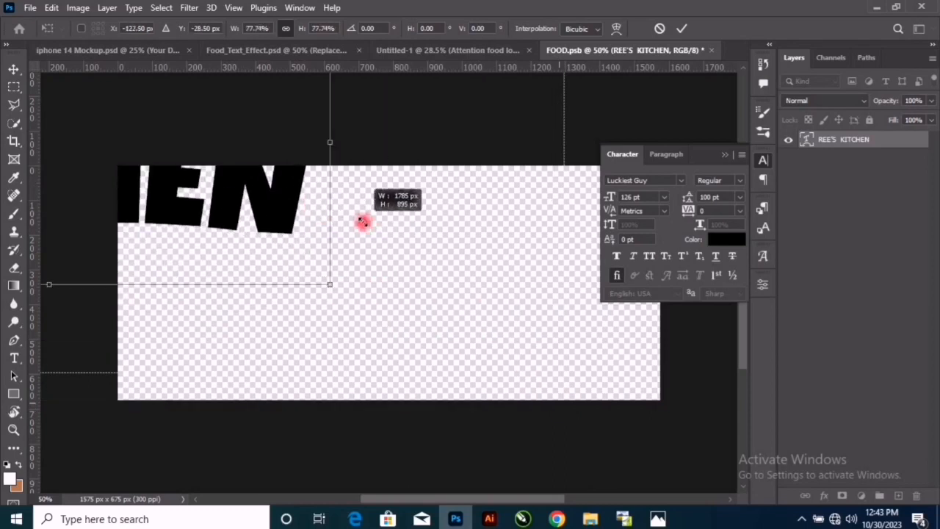
{"action": "left_click_drag", "start_coordinate": [257, 213], "coordinate": [500, 344]}
{"action": "left_click_drag", "start_coordinate": [535, 397], "coordinate": [351, 267]}
{"action": "left_click_drag", "start_coordinate": [258, 254], "coordinate": [474, 316]}
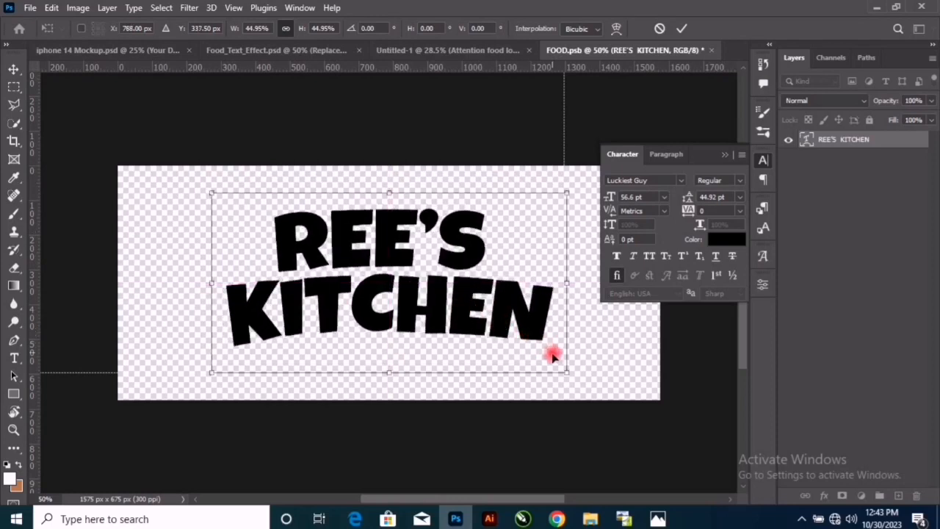
{"action": "left_click_drag", "start_coordinate": [566, 371], "coordinate": [599, 395]}
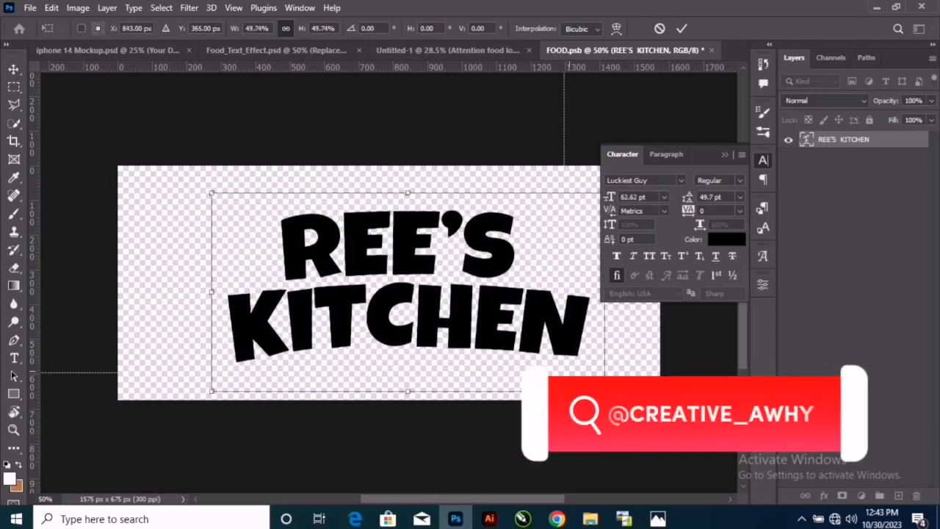
{"action": "mouse_move", "coordinate": [462, 301]}
{"action": "left_mouse_down"}
{"action": "mouse_move", "coordinate": [451, 287]}
{"action": "mouse_move", "coordinate": [451, 296]}
{"action": "left_mouse_up"}
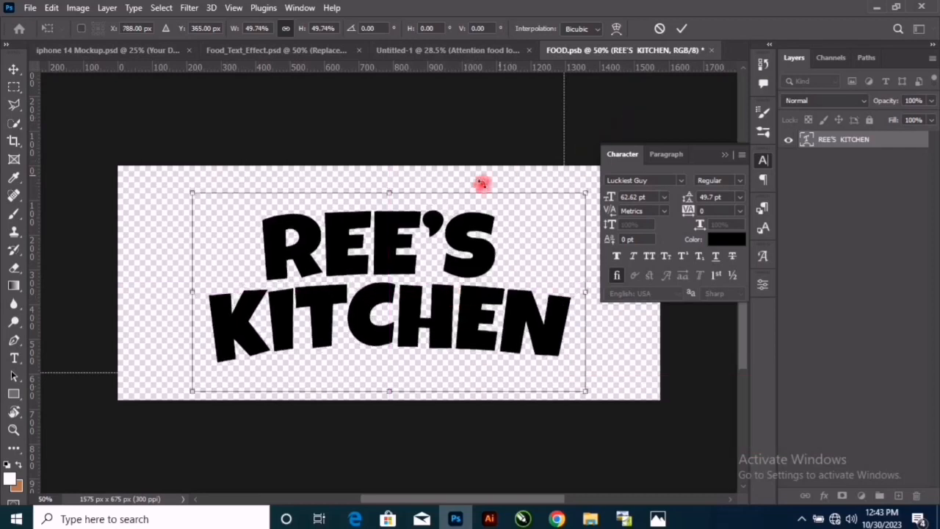
{"action": "left_click", "coordinate": [682, 29]}
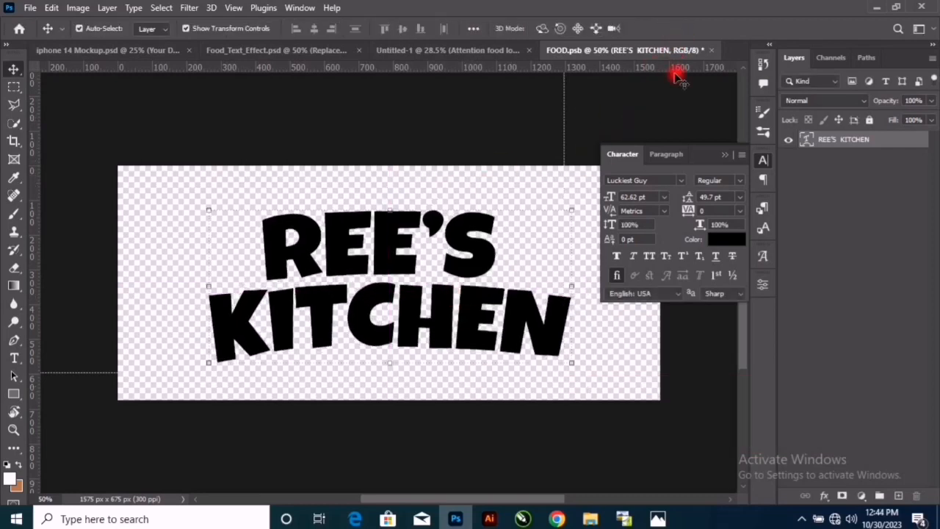
Deselect the text layer, then close FOOD.psb and save its changes to update the text effect.
{"action": "left_click", "coordinate": [463, 135]}
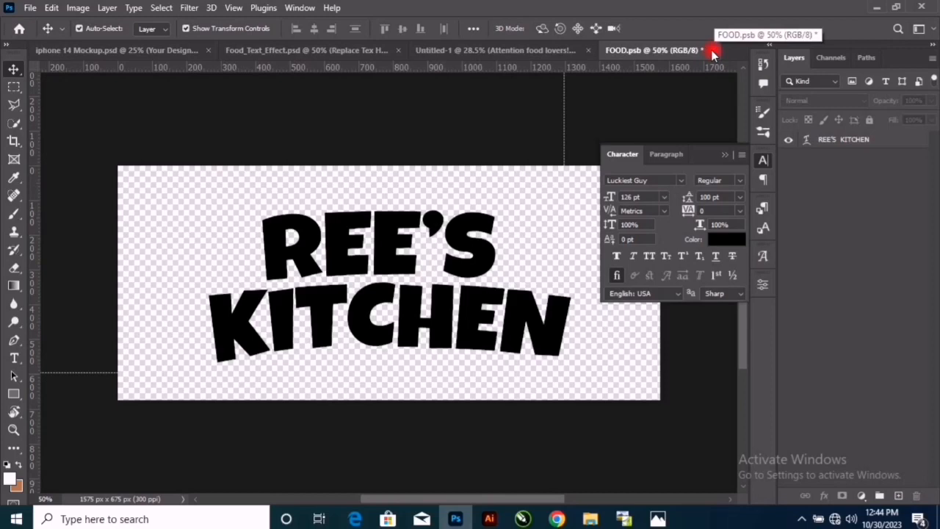
{"action": "left_click", "coordinate": [711, 51]}
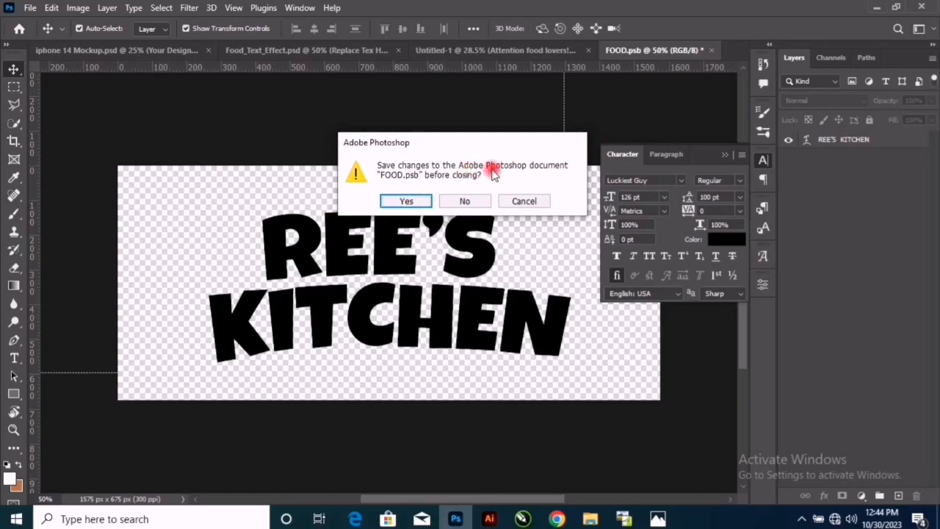
{"action": "left_click_drag", "start_coordinate": [474, 135], "coordinate": [499, 150]}
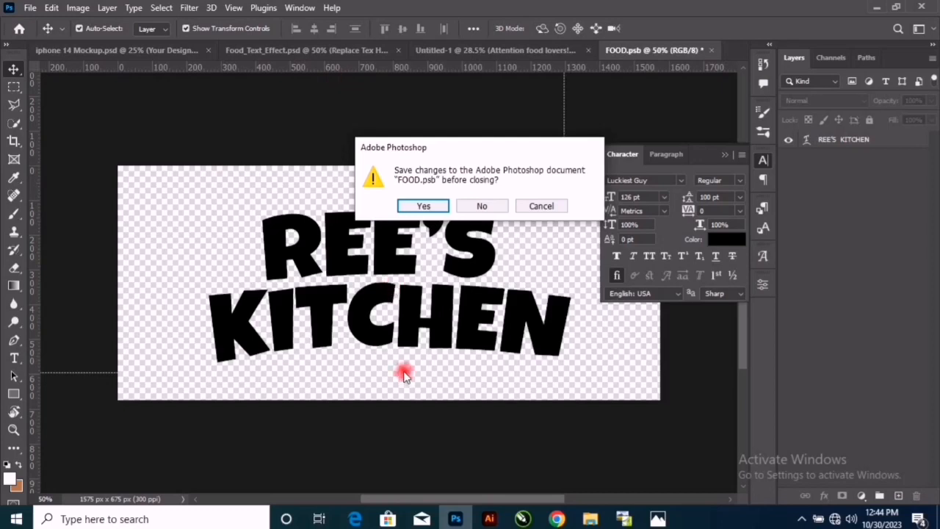
{"action": "left_click", "coordinate": [424, 205]}
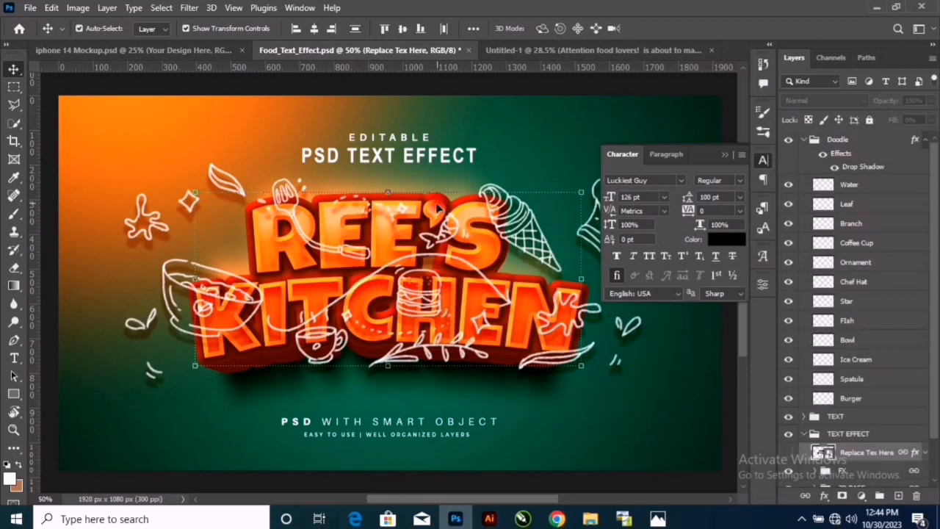
Hide the BACKGROUND and TEXT groups and collapse the TEXT EFFECT and Doodle groups in Food_Text_Effect.psd.
{"action": "left_click", "coordinate": [804, 433]}
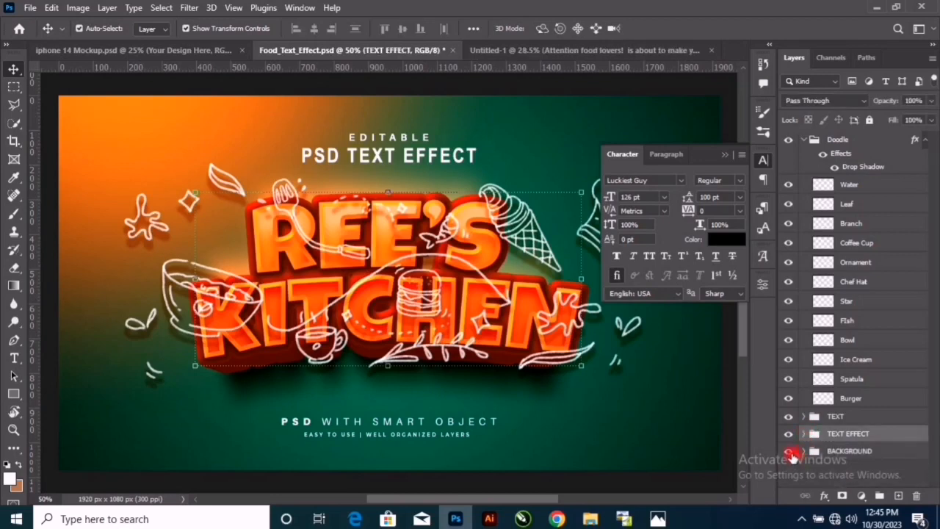
{"action": "left_click", "coordinate": [790, 452]}
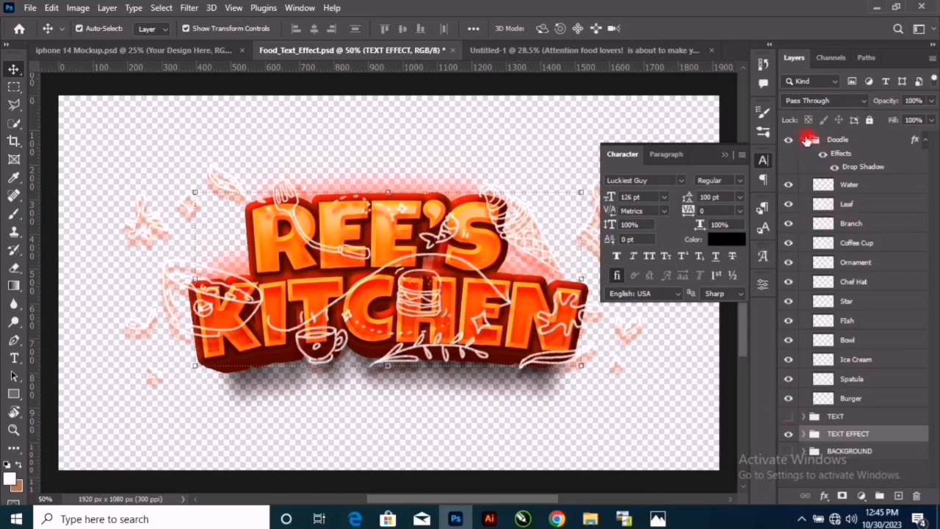
{"action": "left_click", "coordinate": [805, 139]}
{"action": "left_click", "coordinate": [841, 279]}
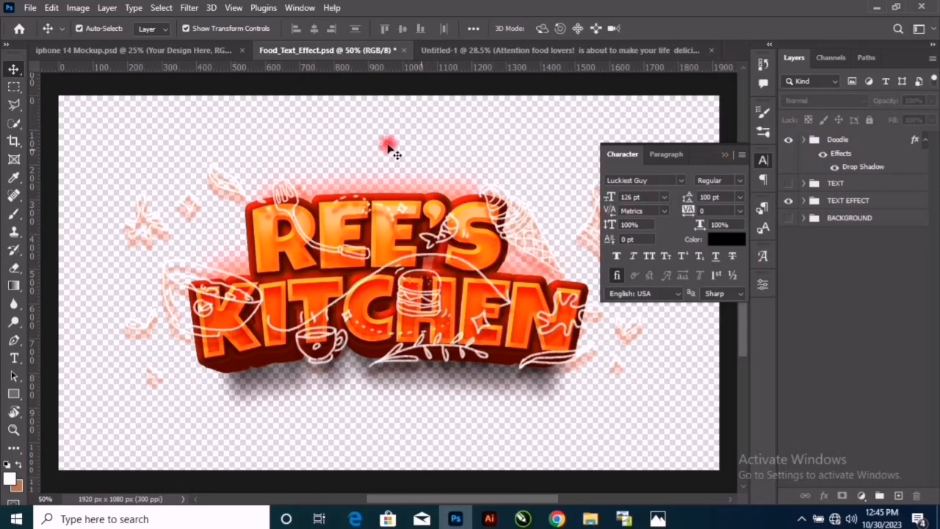
{"action": "left_click", "coordinate": [499, 51]}
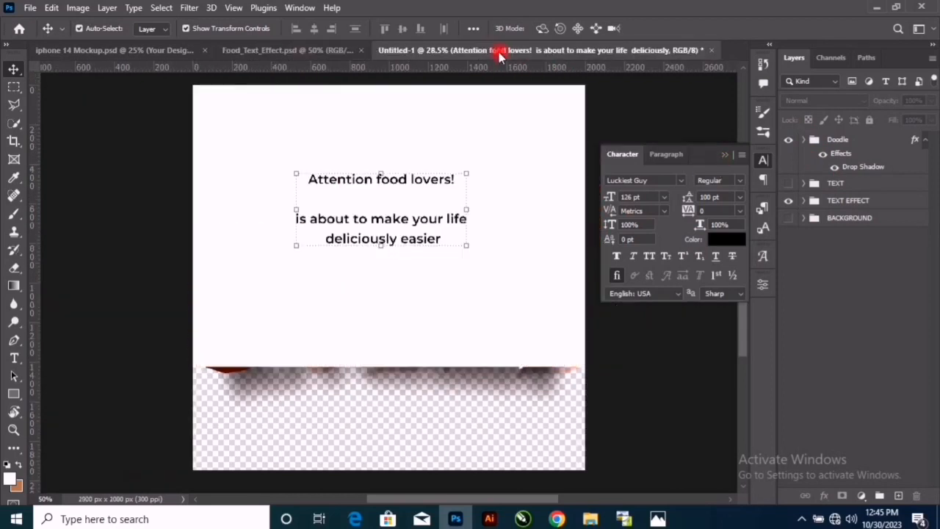
{"action": "left_click", "coordinate": [300, 53]}
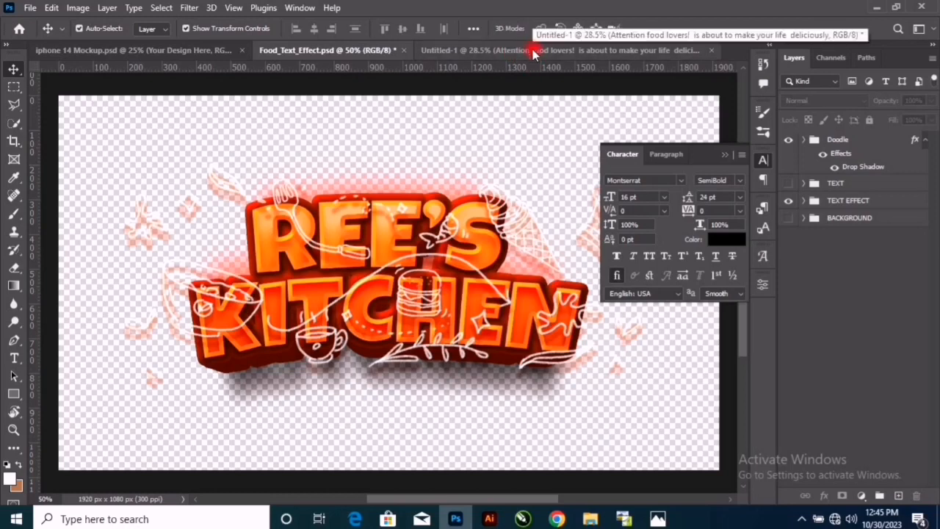
{"action": "left_click", "coordinate": [535, 51]}
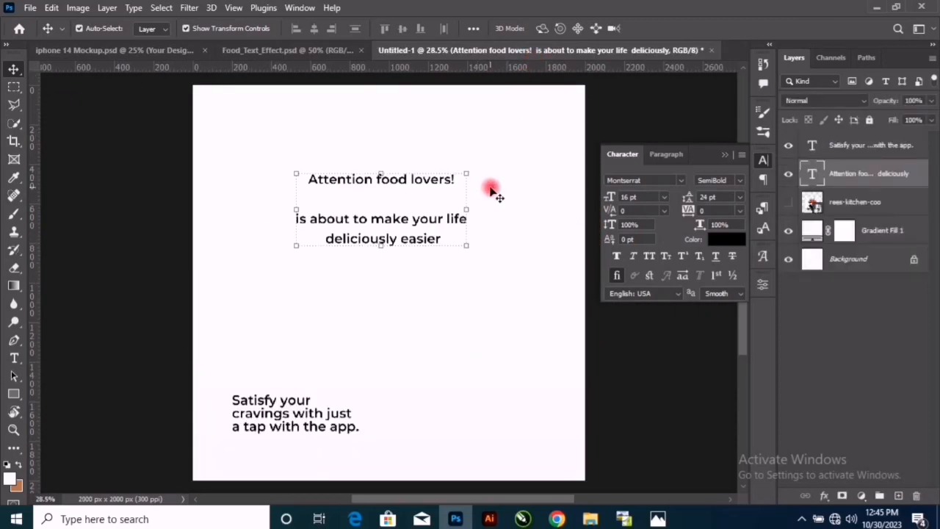
{"action": "left_click", "coordinate": [306, 49]}
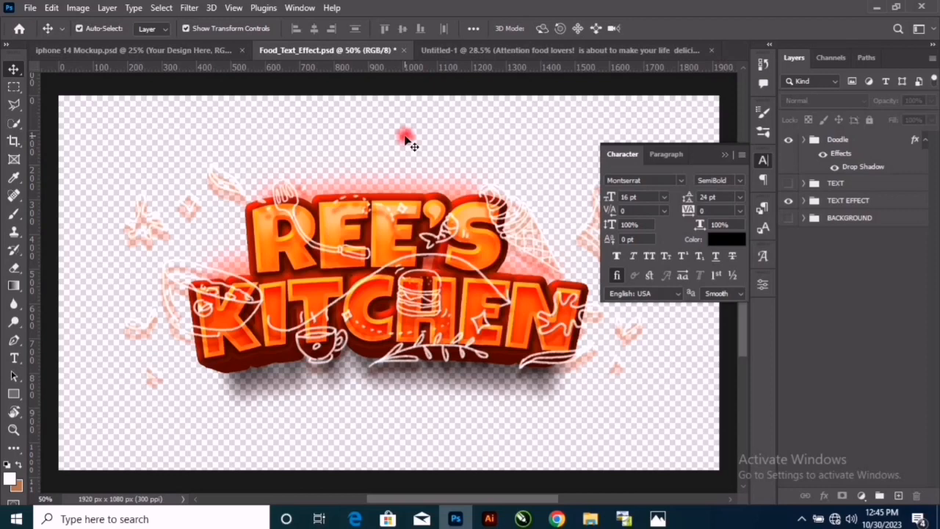
Create a merged copy of the visible REE'S KITCHEN lettering and doodles as a new layer above the Doodle group.
{"action": "key", "text": "ctrl"}
{"action": "key", "text": "ctrl+v"}
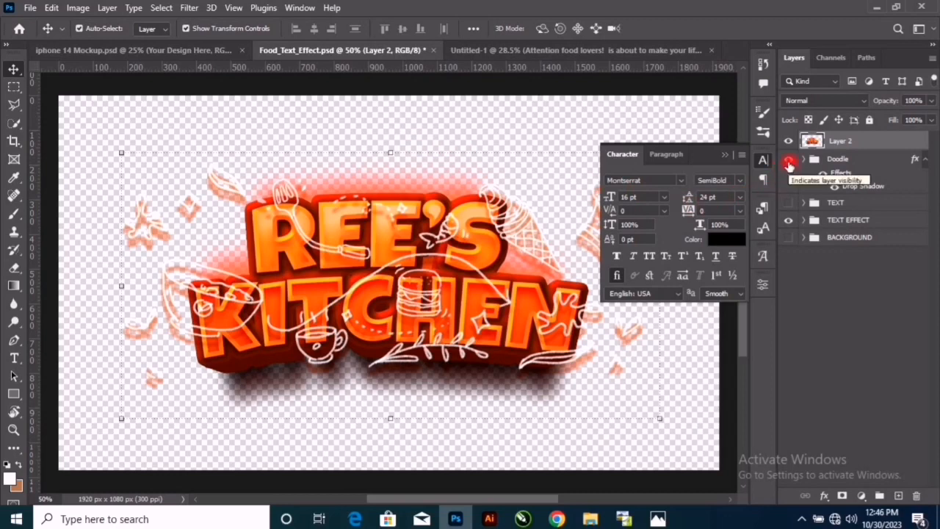
Hide the Doodle and TEXT EFFECT groups and copy the merged Layer 2 artwork into the Untitled-1 flyer document.
{"action": "mouse_move", "coordinate": [788, 163]}
{"action": "left_mouse_down"}
{"action": "mouse_move", "coordinate": [799, 235]}
{"action": "mouse_move", "coordinate": [805, 169]}
{"action": "mouse_move", "coordinate": [803, 184]}
{"action": "left_mouse_up"}
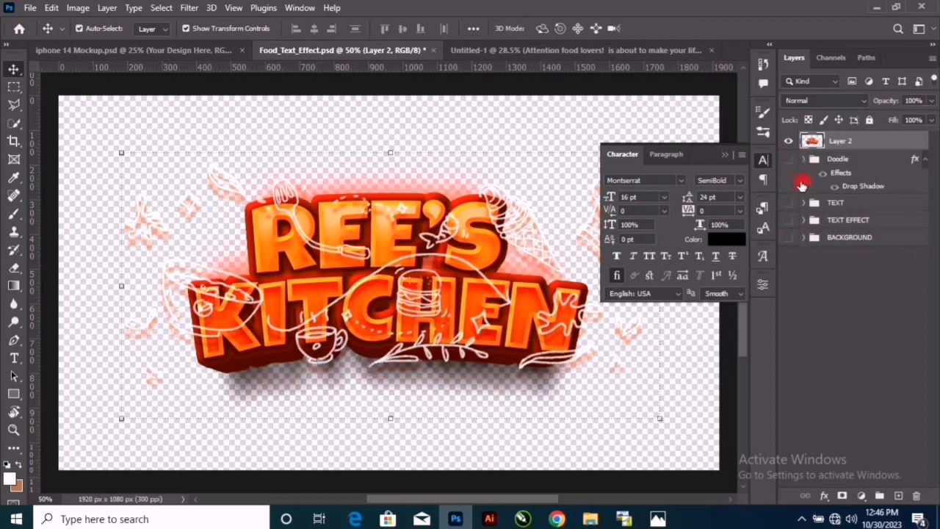
{"action": "left_click", "coordinate": [789, 141]}
{"action": "left_click", "coordinate": [790, 141]}
{"action": "left_click_drag", "start_coordinate": [401, 279], "coordinate": [474, 149]}
{"action": "left_click", "coordinate": [408, 298]}
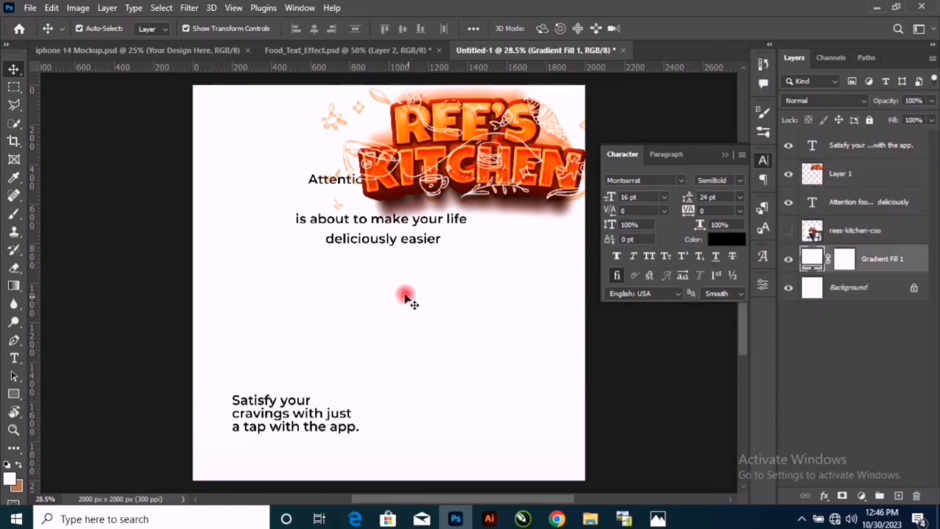
Move the "Attention food lovers!" text block below the title area, and place the REE'S KITCHEN artwork in the upper flyer, enlarged to about 109%.
{"action": "left_click_drag", "start_coordinate": [353, 220], "coordinate": [467, 372]}
{"action": "left_click_drag", "start_coordinate": [482, 172], "coordinate": [413, 219]}
{"action": "left_click_drag", "start_coordinate": [556, 282], "coordinate": [575, 292]}
{"action": "left_click_drag", "start_coordinate": [471, 241], "coordinate": [450, 235]}
{"action": "left_click_drag", "start_coordinate": [554, 284], "coordinate": [566, 291]}
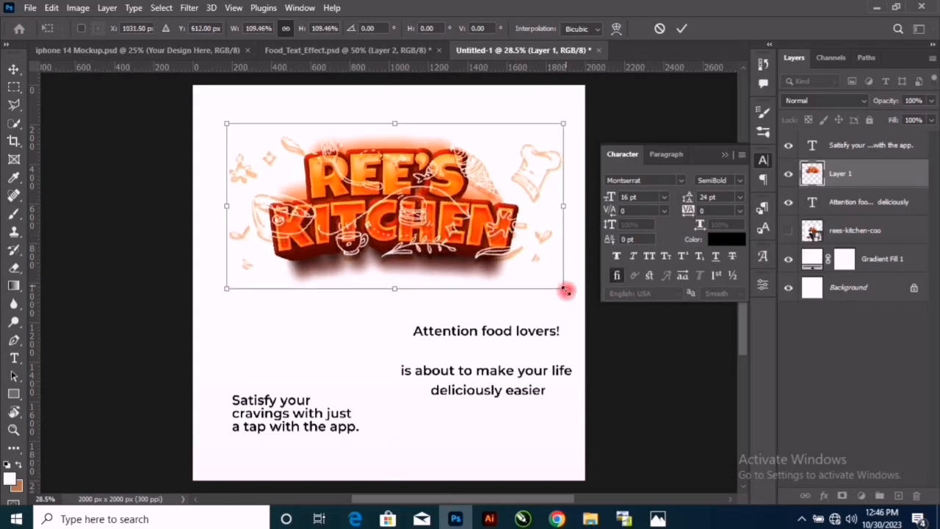
{"action": "key", "text": "Return"}
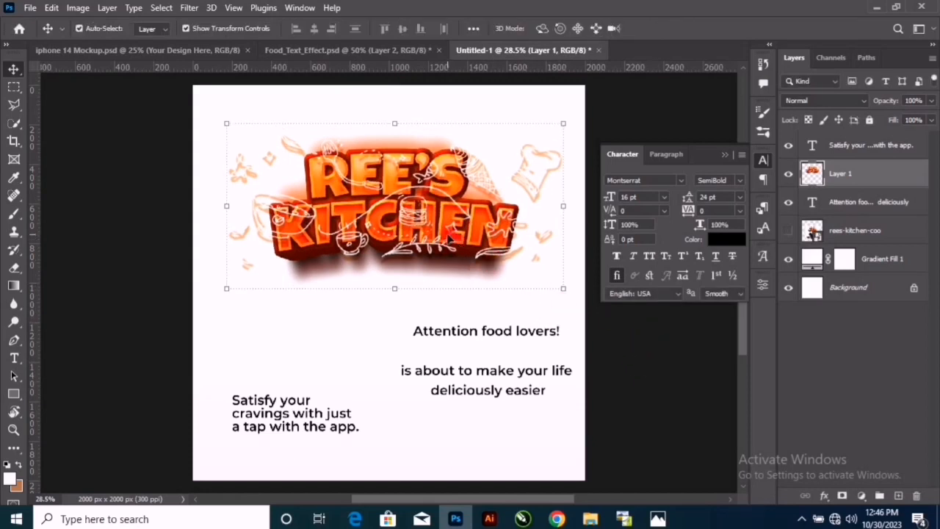
Fine-tune the REE'S KITCHEN title's horizontal position so it sits centred on the flyer.
{"action": "left_click_drag", "start_coordinate": [450, 232], "coordinate": [435, 233]}
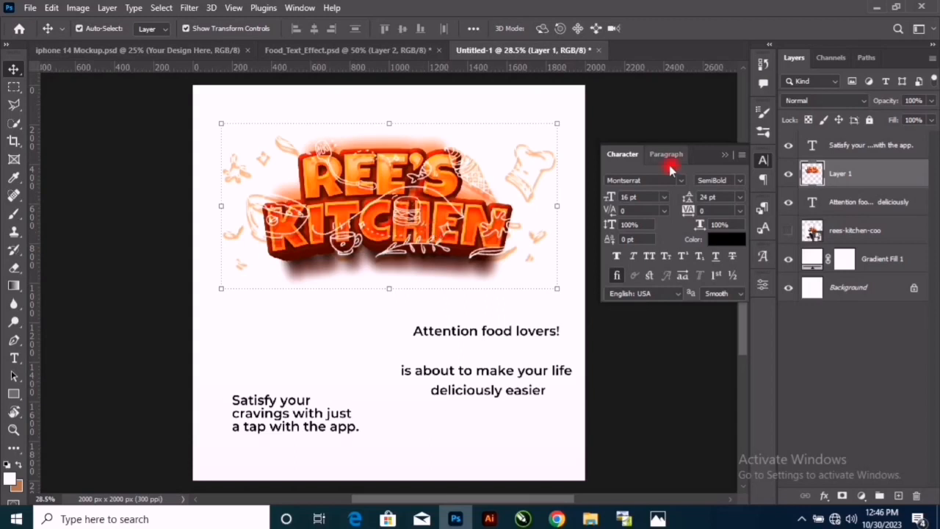
{"action": "key", "text": "Right"}
{"action": "key", "text": "Right"}
{"action": "key", "text": "Right"}
{"action": "key", "text": "Right"}
{"action": "key", "text": "Right"}
{"action": "key", "text": "Right"}
{"action": "key", "text": "Right"}
{"action": "key", "text": "Right"}
{"action": "key", "text": "Right"}
{"action": "key", "text": "Right"}
{"action": "key", "text": "Right"}
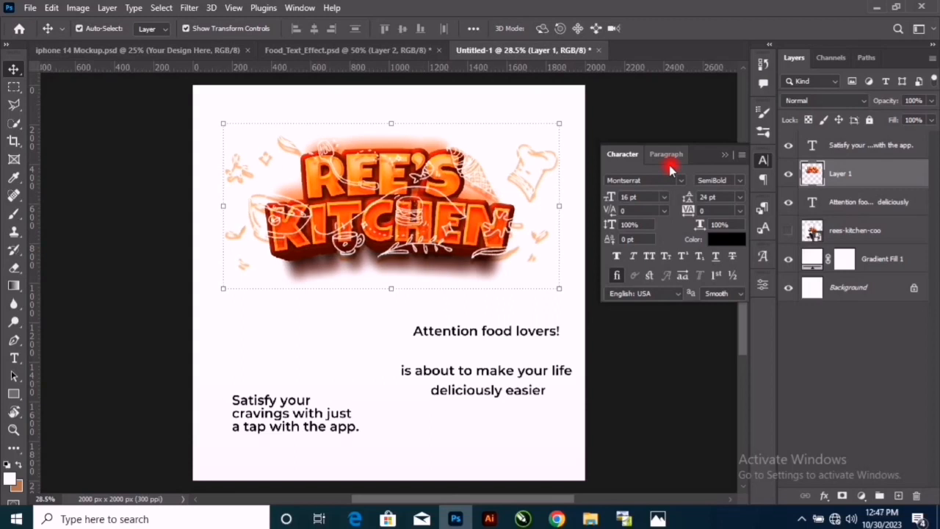
{"action": "key", "text": "Right"}
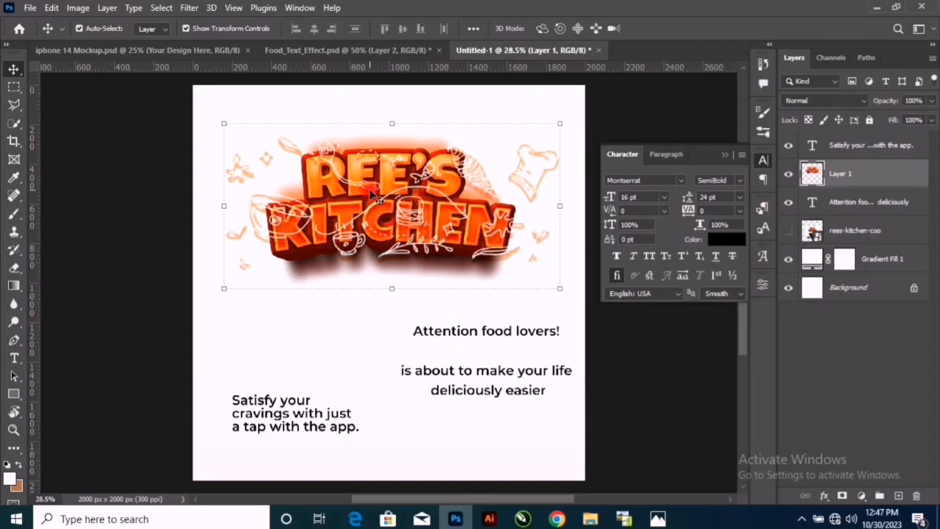
Shift the tagline text block up slightly, copy its "Attention food lovers!" line and remove it together with the blank lines.
{"action": "left_click", "coordinate": [452, 332]}
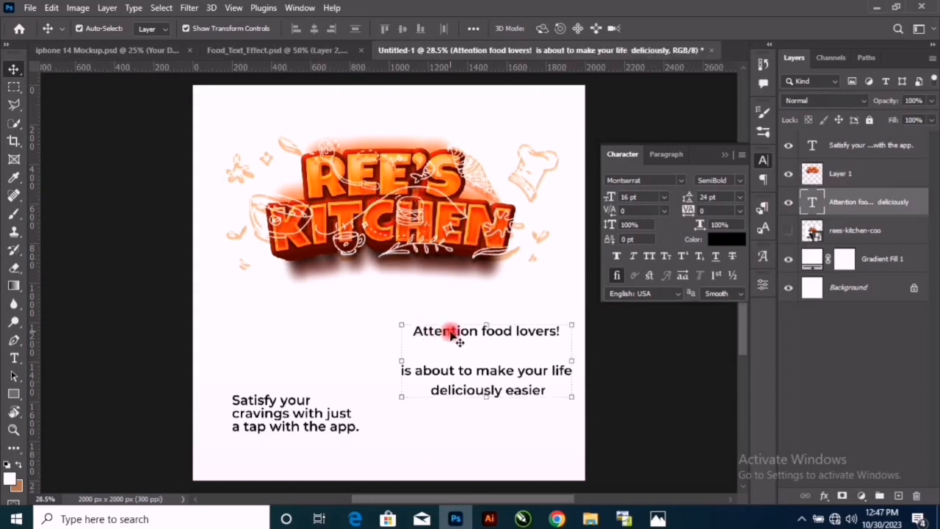
{"action": "left_click_drag", "start_coordinate": [452, 332], "coordinate": [449, 323]}
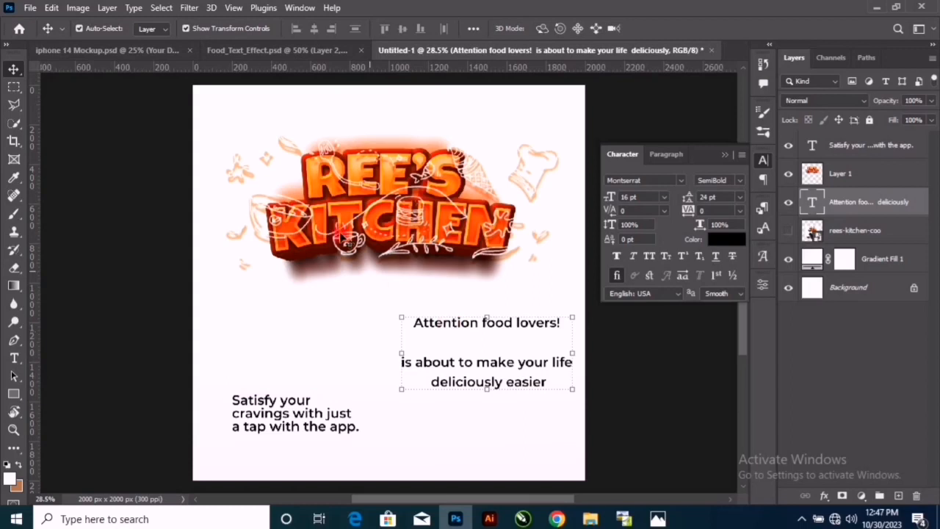
{"action": "double_click", "coordinate": [451, 327]}
{"action": "left_click_drag", "start_coordinate": [411, 323], "coordinate": [570, 327]}
{"action": "key", "text": "ctrl+c"}
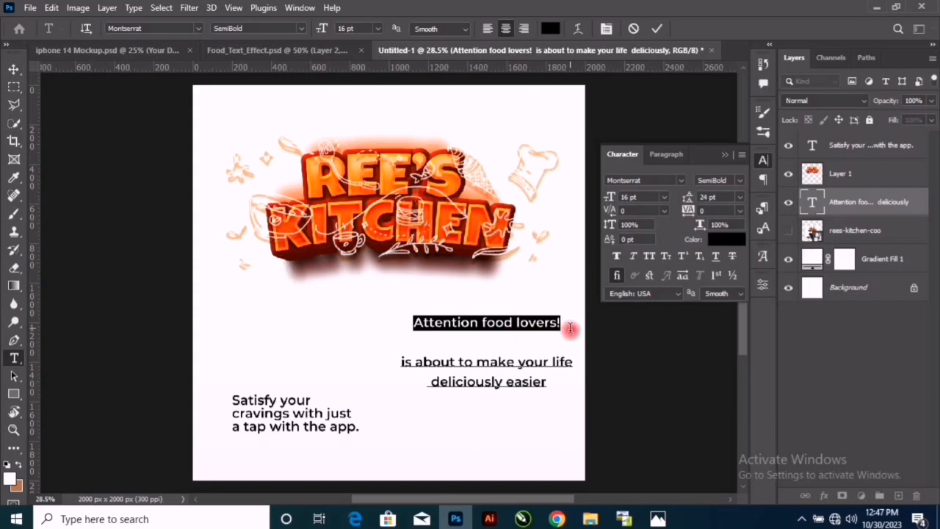
{"action": "left_click_drag", "start_coordinate": [570, 327], "coordinate": [571, 332]}
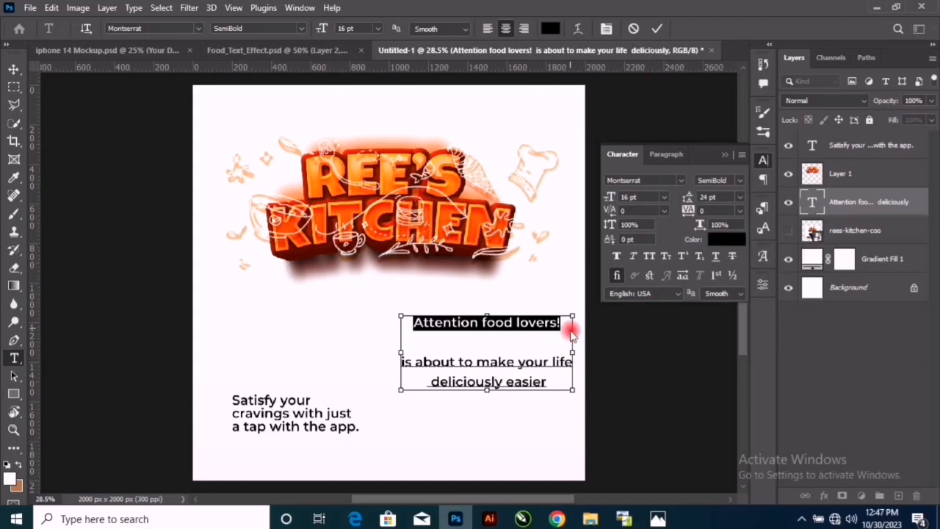
{"action": "key", "text": "BackSpace"}
{"action": "key", "text": "Right"}
{"action": "key", "text": "Right"}
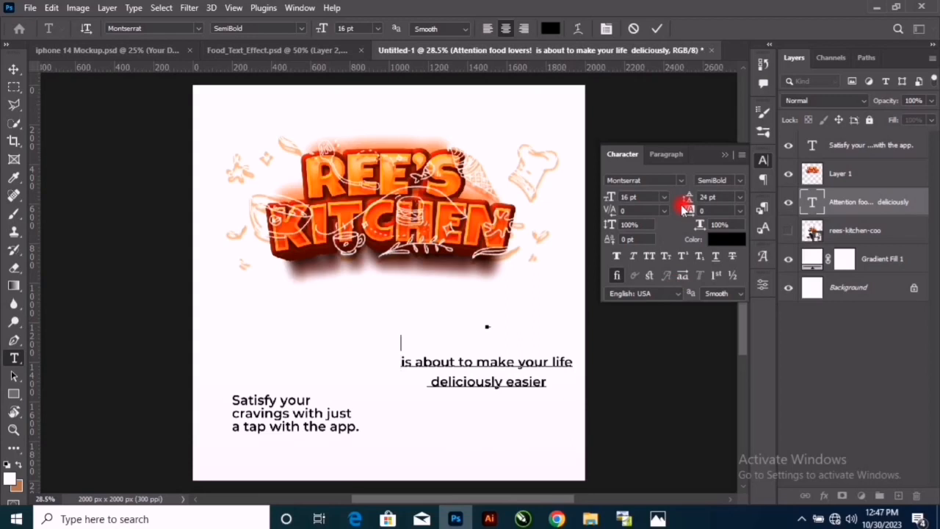
{"action": "key", "text": "Delete"}
{"action": "left_click", "coordinate": [658, 28]}
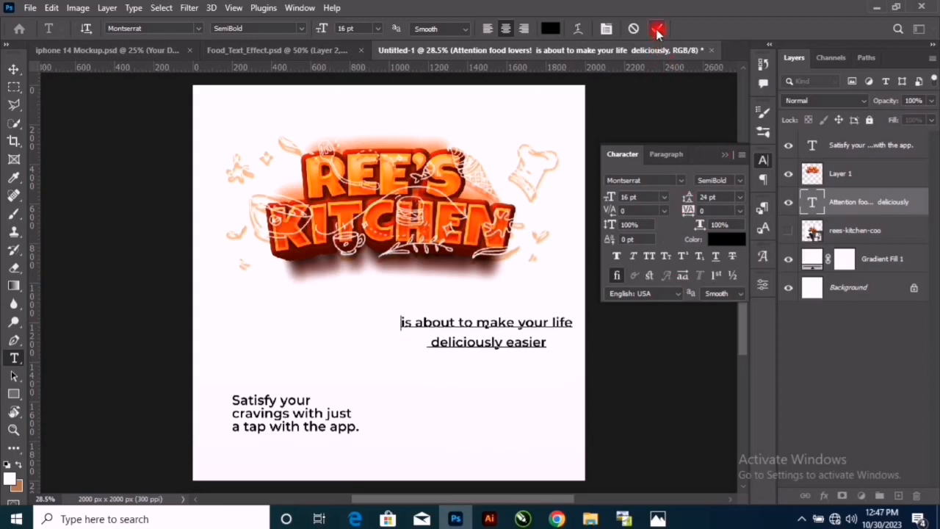
{"action": "left_click", "coordinate": [657, 30]}
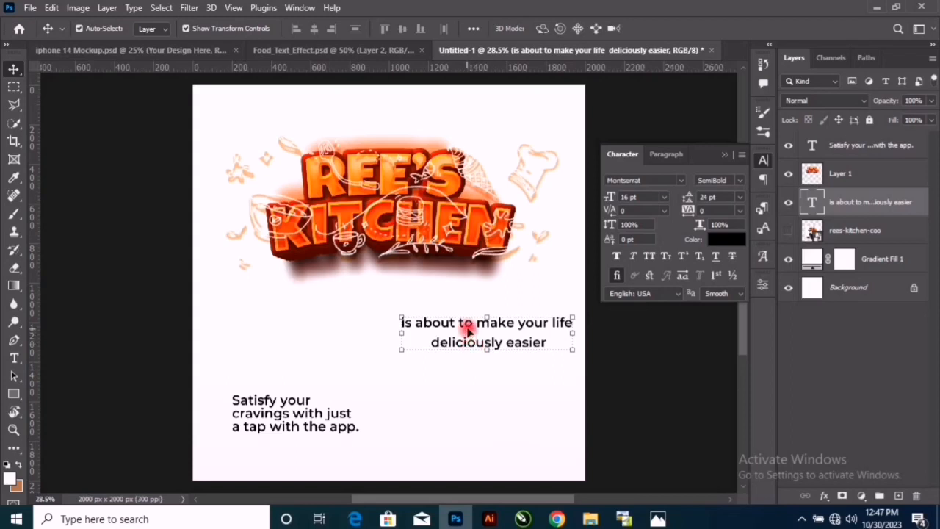
Duplicate the "is about to make your life deliciously easier" text below the original and replace the copy's wording with "Attention food lovers!".
{"action": "left_click_drag", "start_coordinate": [461, 325], "coordinate": [440, 389]}
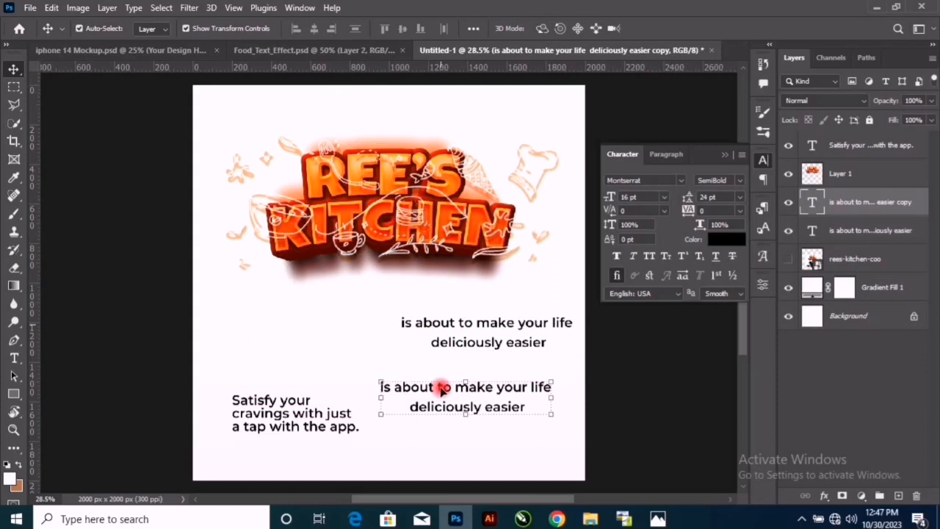
{"action": "double_click", "coordinate": [443, 387]}
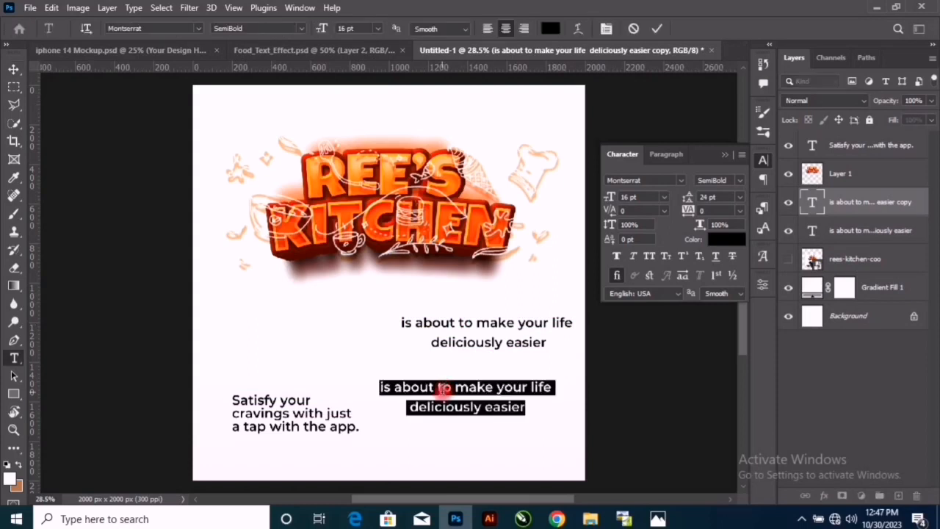
{"action": "key", "text": "ctrl+v"}
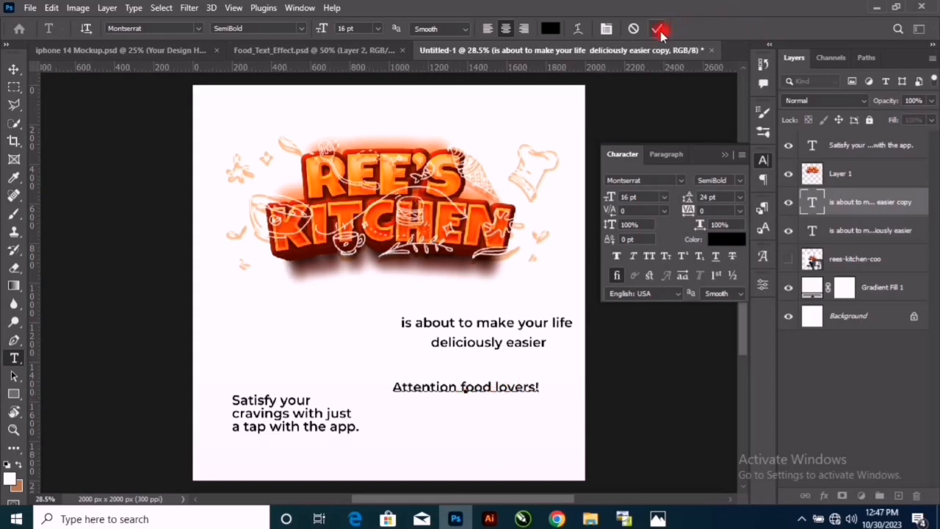
Format "Attention food lovers!" as Montserrat ExtraBold at 18 pt and move it just above the REE'S KITCHEN title.
{"action": "key", "text": "ctrl+a"}
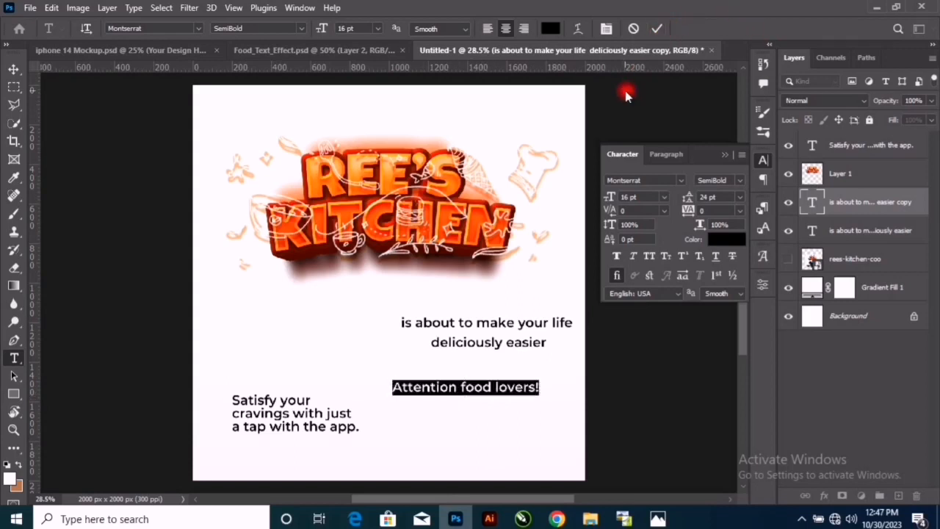
{"action": "left_click", "coordinate": [302, 31]}
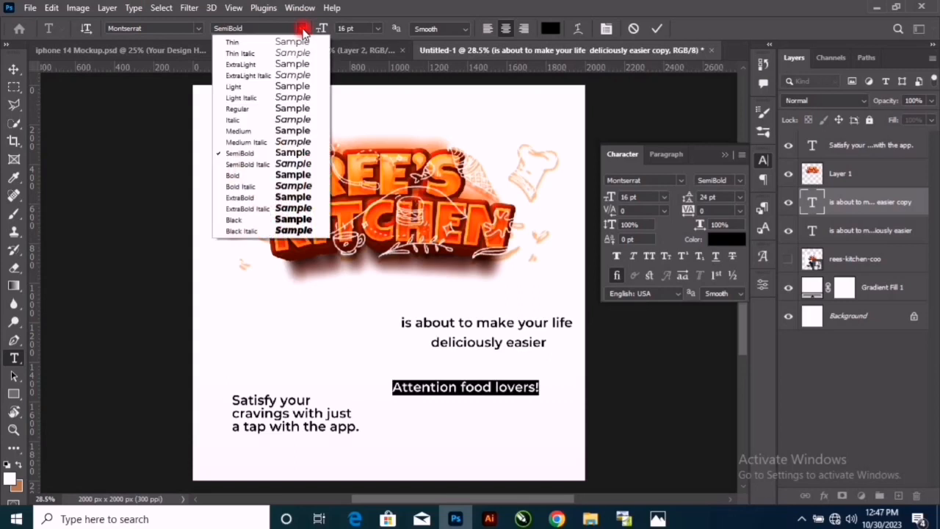
{"action": "left_click", "coordinate": [294, 198]}
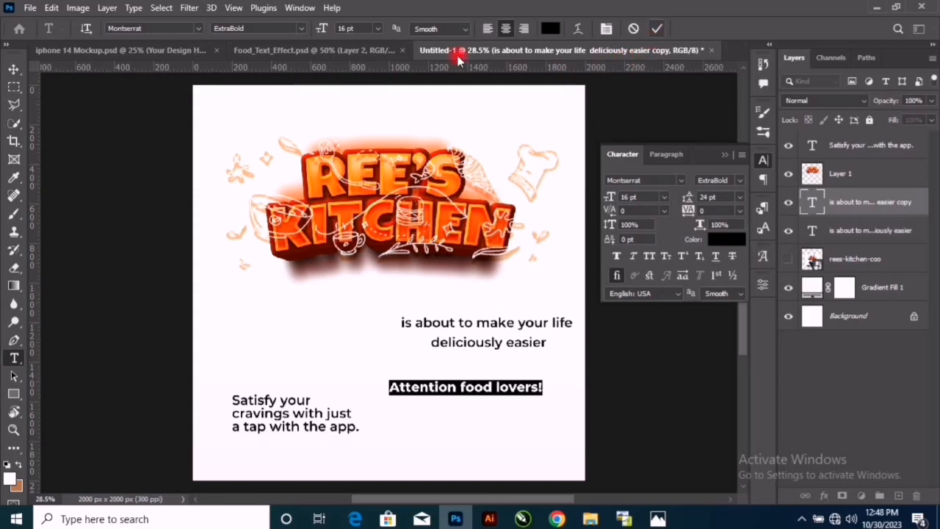
{"action": "left_click", "coordinate": [379, 28]}
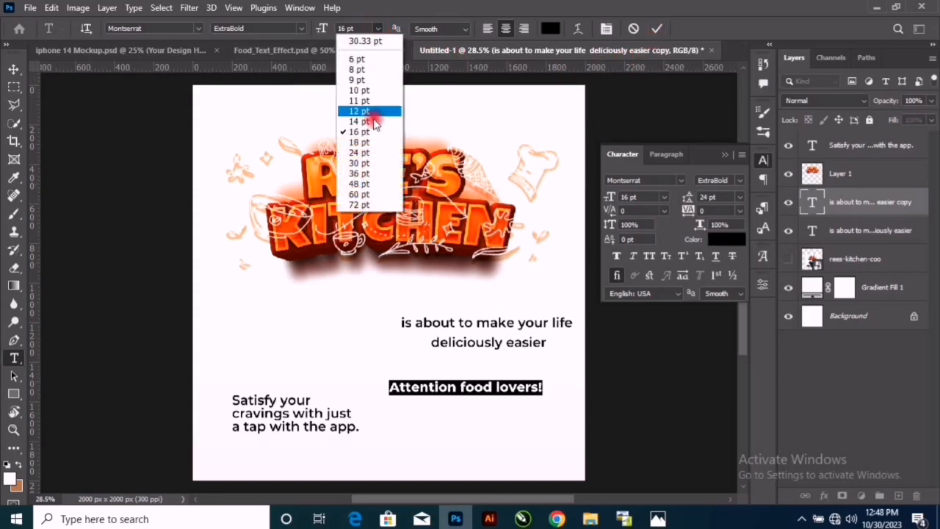
{"action": "left_click", "coordinate": [368, 153]}
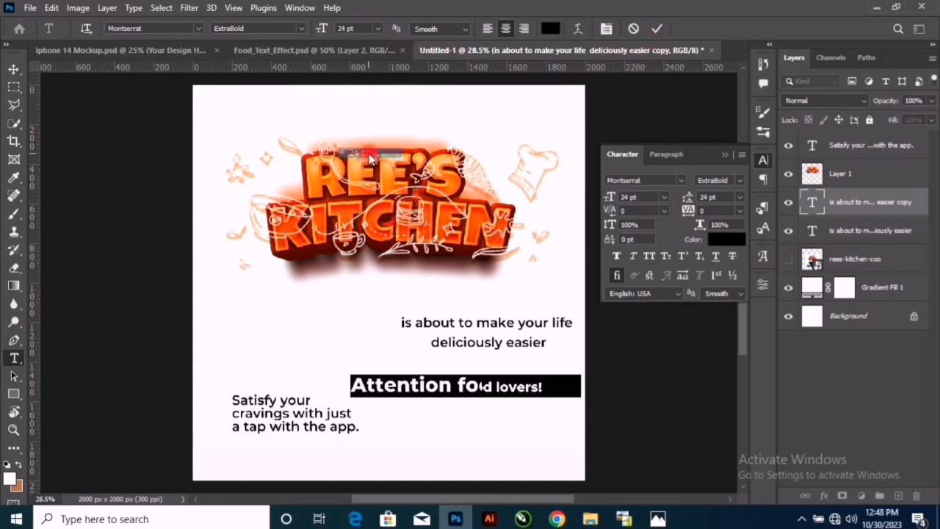
{"action": "left_click", "coordinate": [379, 29]}
{"action": "left_click", "coordinate": [365, 142]}
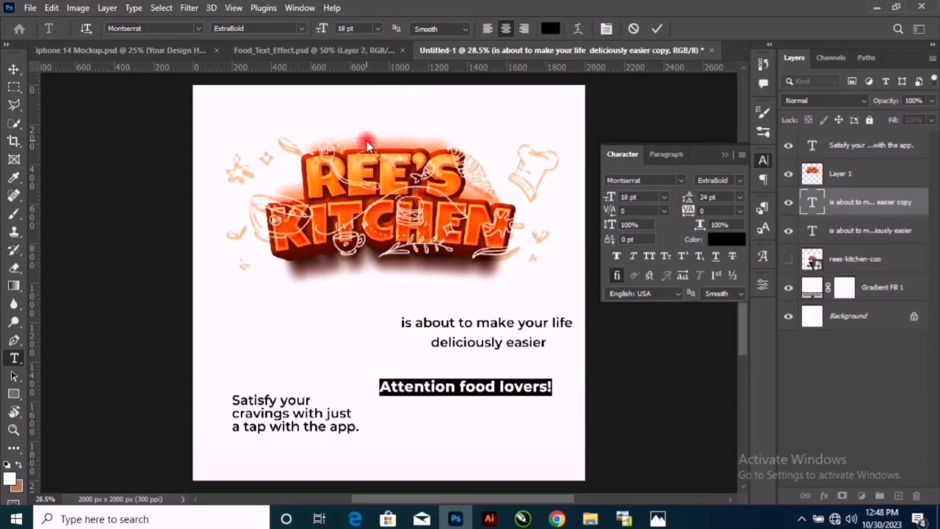
{"action": "left_click", "coordinate": [656, 29]}
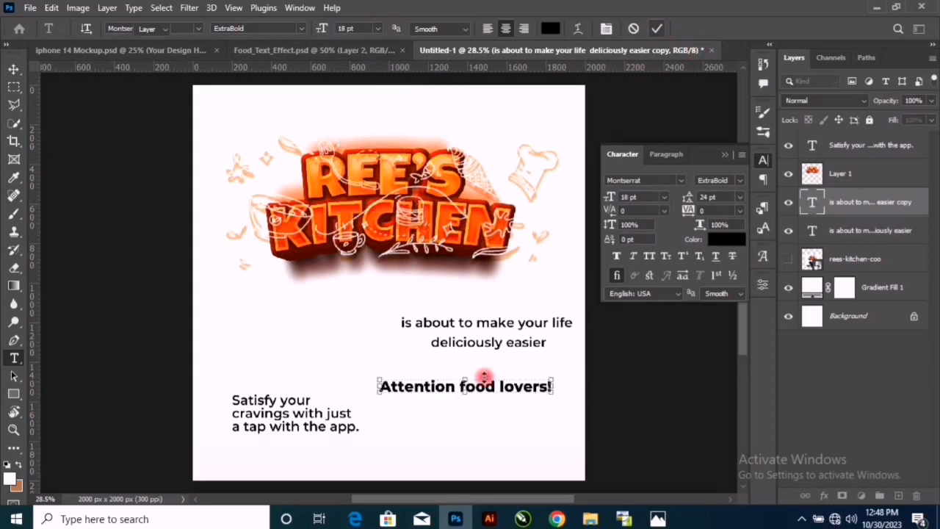
{"action": "key", "text": "v"}
{"action": "left_click_drag", "start_coordinate": [487, 387], "coordinate": [402, 133]}
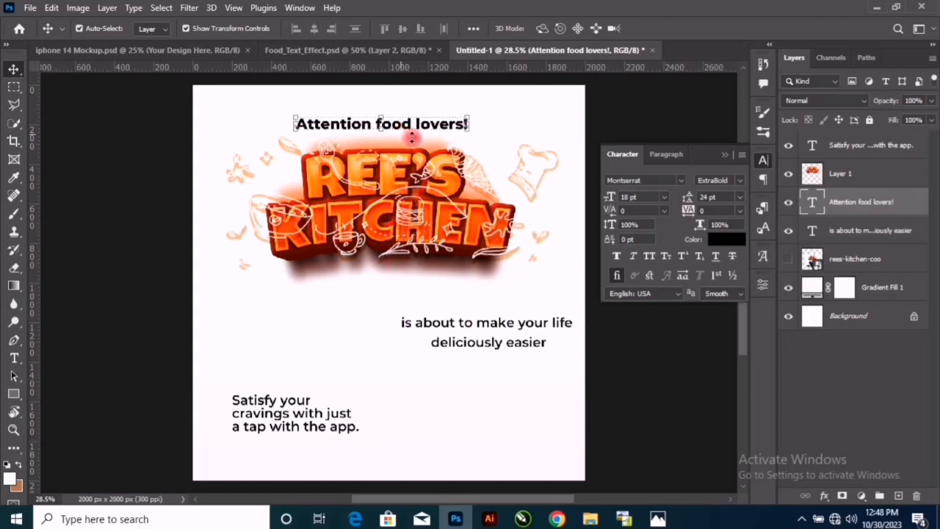
Check the reference flyer in Photos and warp the "Attention food lovers!" text in Photoshop with a horizontal Arc at +12% bend.
{"action": "left_click", "coordinate": [658, 519]}
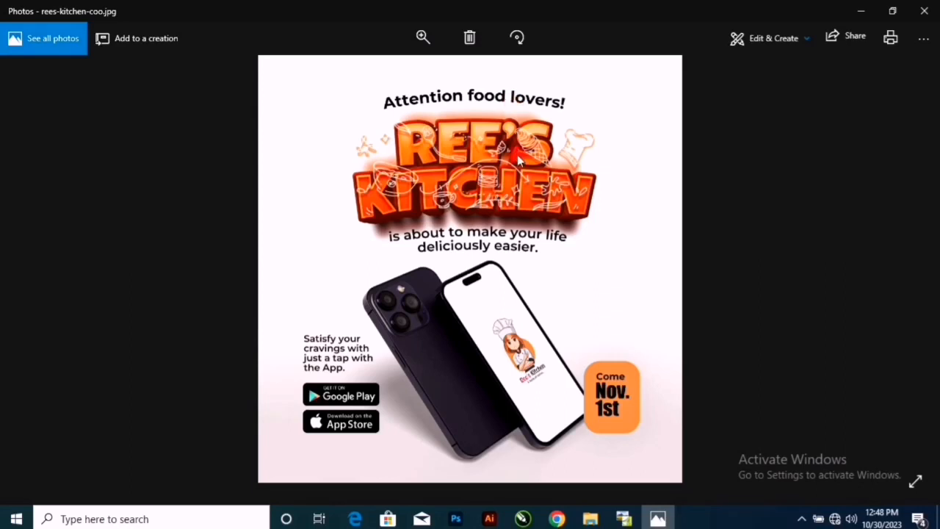
{"action": "left_click", "coordinate": [456, 519]}
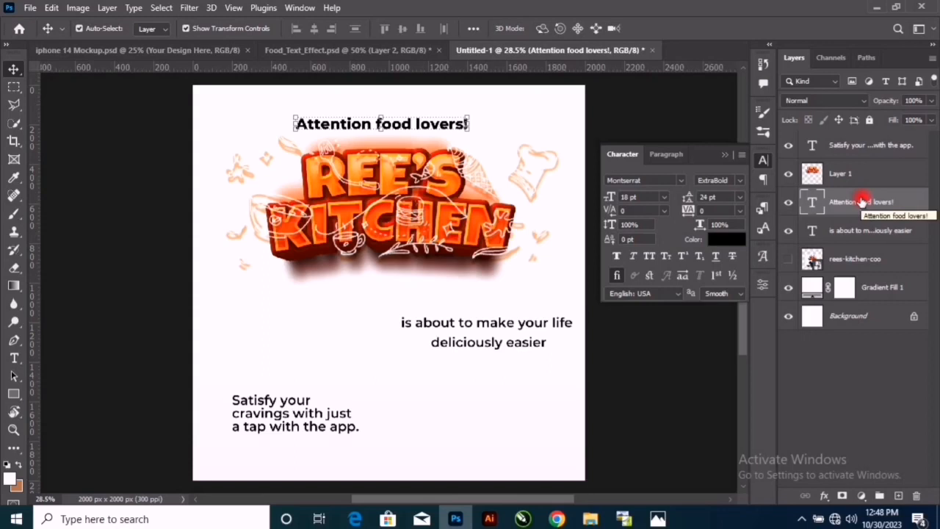
{"action": "right_click", "coordinate": [862, 202]}
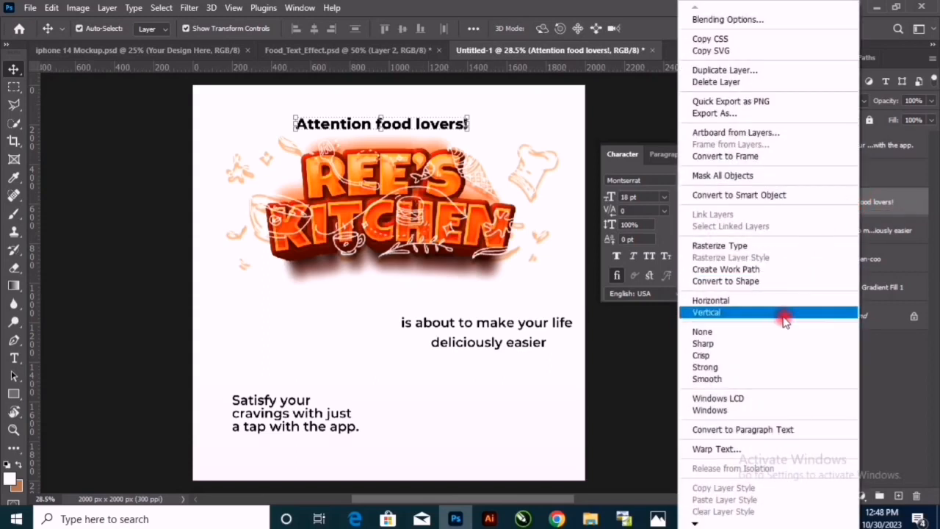
{"action": "left_click", "coordinate": [782, 450]}
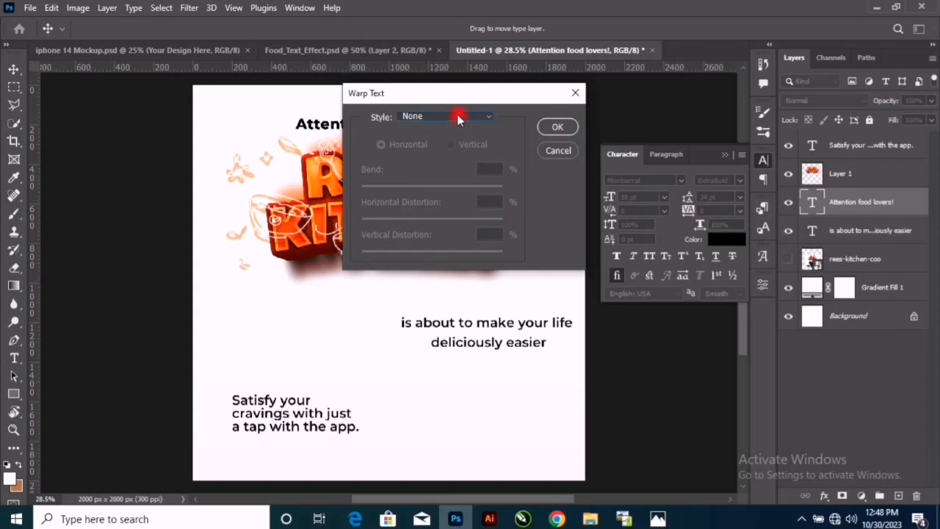
{"action": "left_click", "coordinate": [456, 118]}
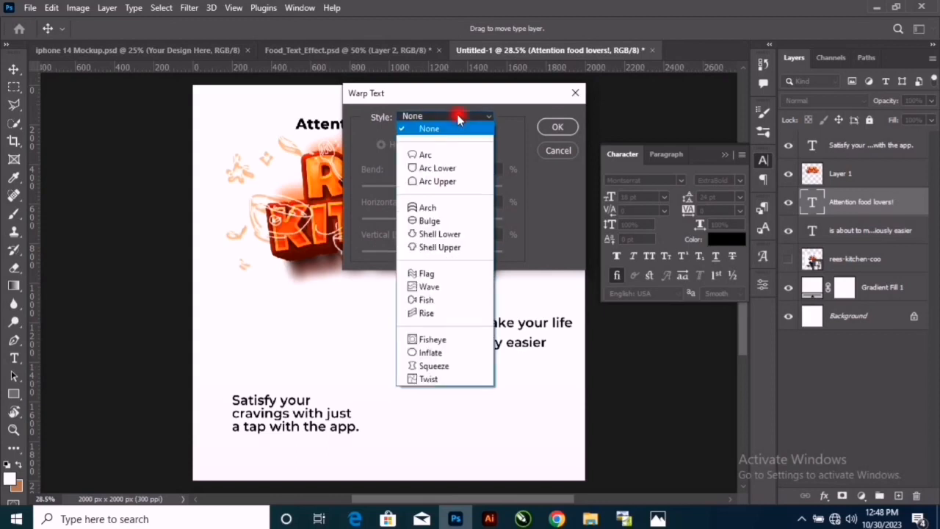
{"action": "left_click", "coordinate": [463, 156]}
{"action": "left_click_drag", "start_coordinate": [469, 98], "coordinate": [676, 170]}
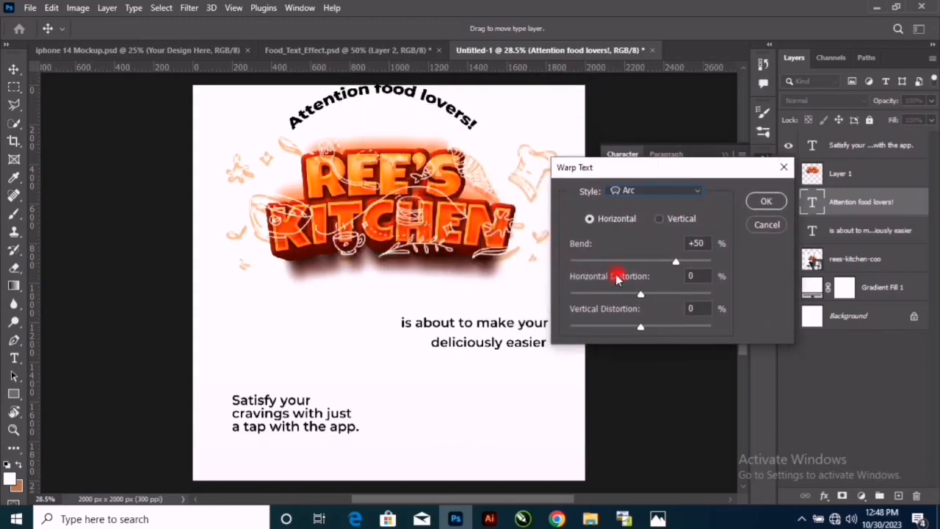
{"action": "left_click_drag", "start_coordinate": [676, 263], "coordinate": [651, 265]}
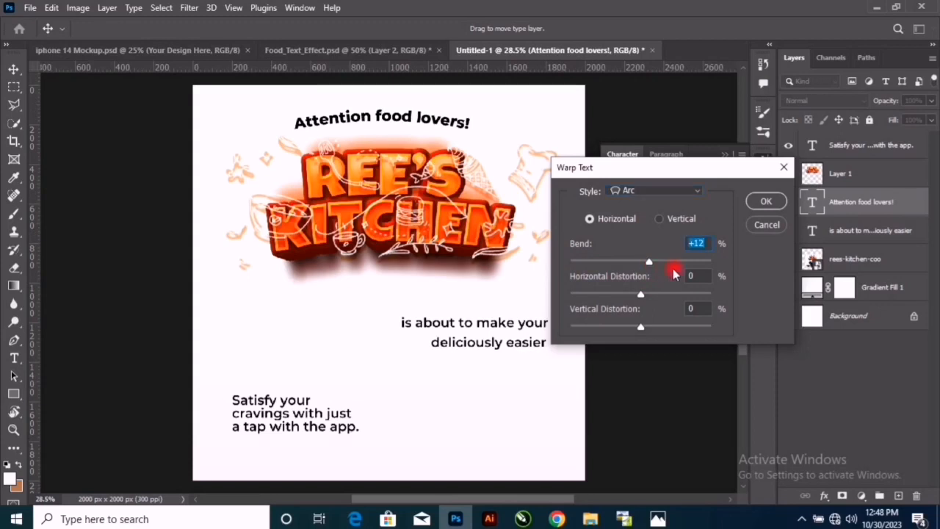
{"action": "left_click", "coordinate": [766, 200]}
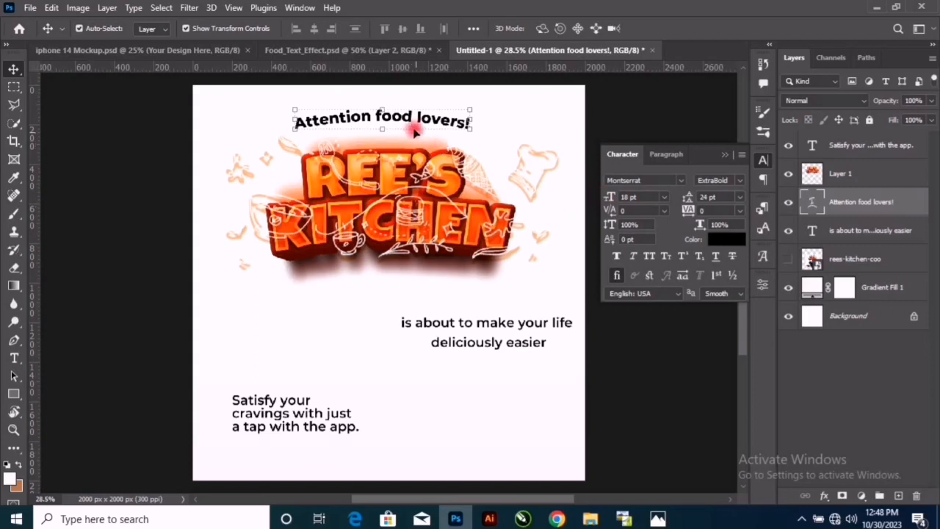
Lower the arched "Attention food lovers!" line slightly and nudge it right to centre it over the title.
{"action": "left_click_drag", "start_coordinate": [409, 120], "coordinate": [411, 124]}
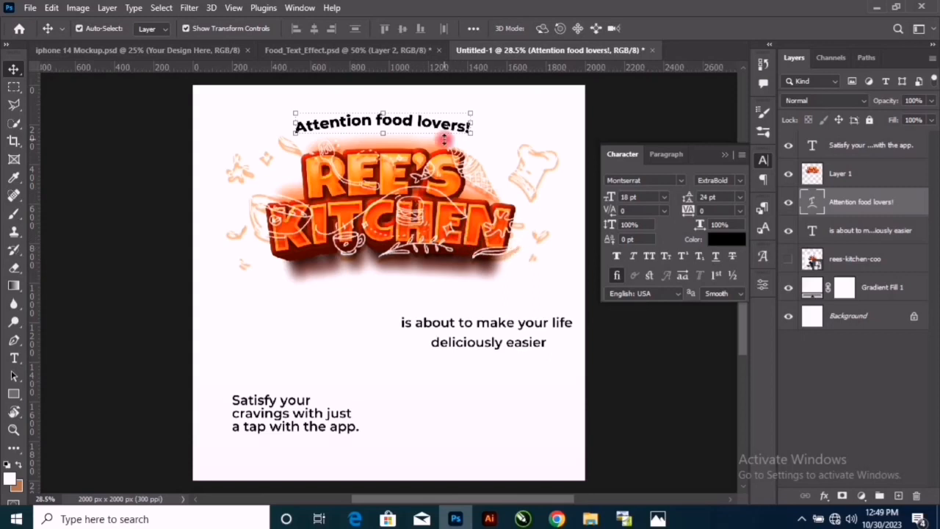
{"action": "key", "text": "Right"}
{"action": "key", "text": "Right"}
{"action": "key", "text": "Right"}
{"action": "key", "text": "Right"}
{"action": "key", "text": "Right"}
{"action": "key", "text": "Right"}
{"action": "key", "text": "Right"}
{"action": "key", "text": "Right"}
{"action": "key", "text": "Right"}
{"action": "key", "text": "Right"}
{"action": "key", "text": "Right"}
{"action": "key", "text": "Right"}
{"action": "key", "text": "Right"}
{"action": "key", "text": "Right"}
{"action": "key", "text": "Right"}
{"action": "key", "text": "Right"}
{"action": "key", "text": "Right"}
{"action": "key", "text": "Right"}
{"action": "key", "text": "Right"}
{"action": "key", "text": "Right"}
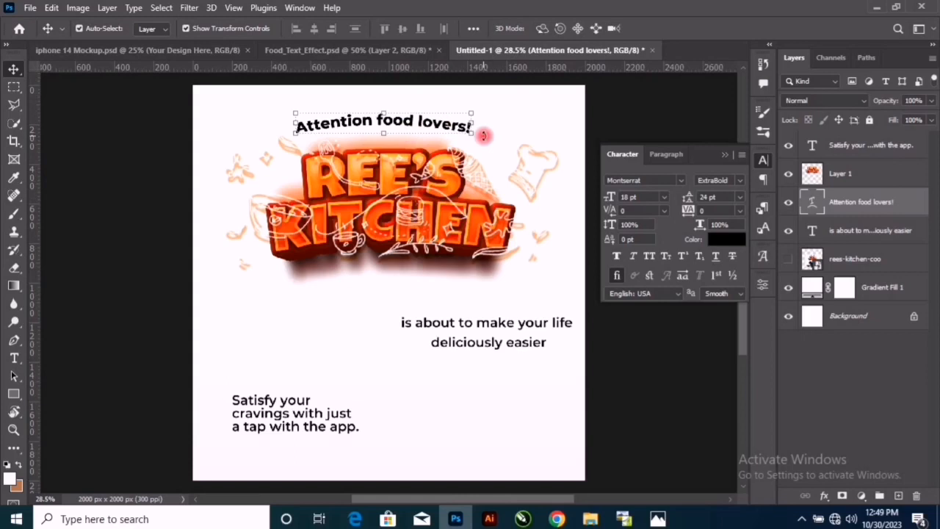
Nudge "Attention food lovers!" right and move the "is about to make your life deliciously easier" text just below the REE'S KITCHEN title.
{"action": "key", "text": "Right"}
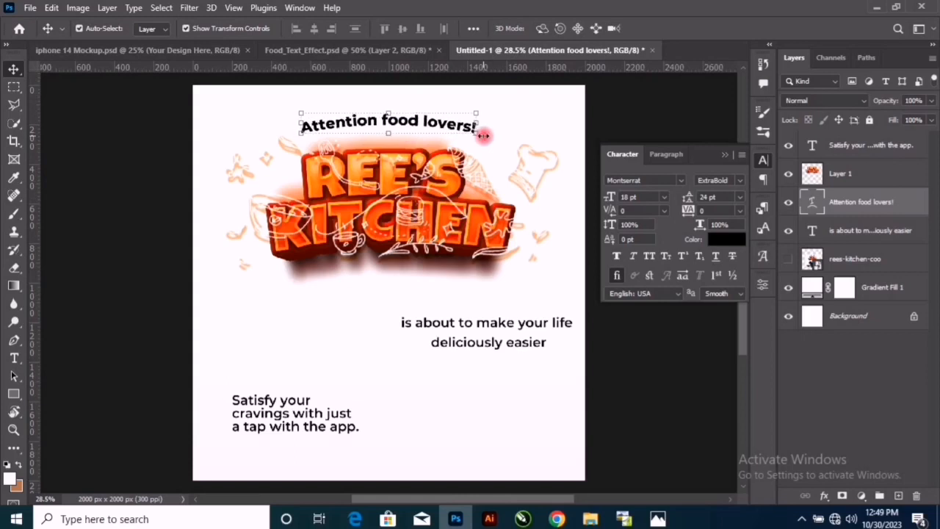
{"action": "left_click", "coordinate": [428, 199]}
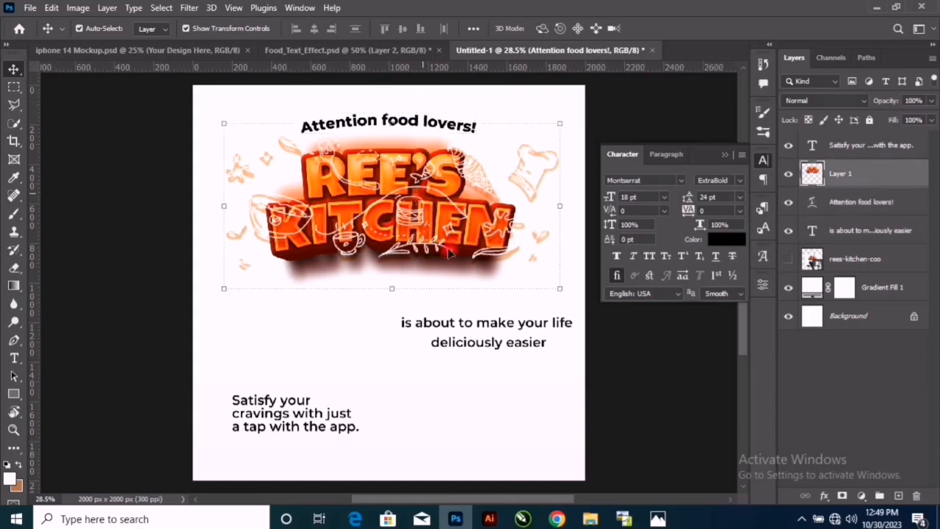
{"action": "left_click", "coordinate": [406, 366]}
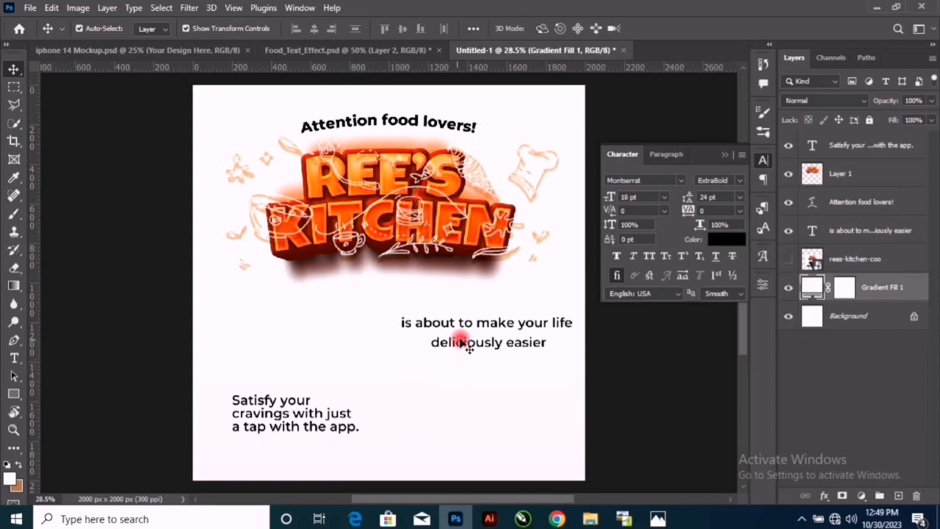
{"action": "left_click", "coordinate": [478, 325]}
{"action": "left_click_drag", "start_coordinate": [501, 321], "coordinate": [416, 294]}
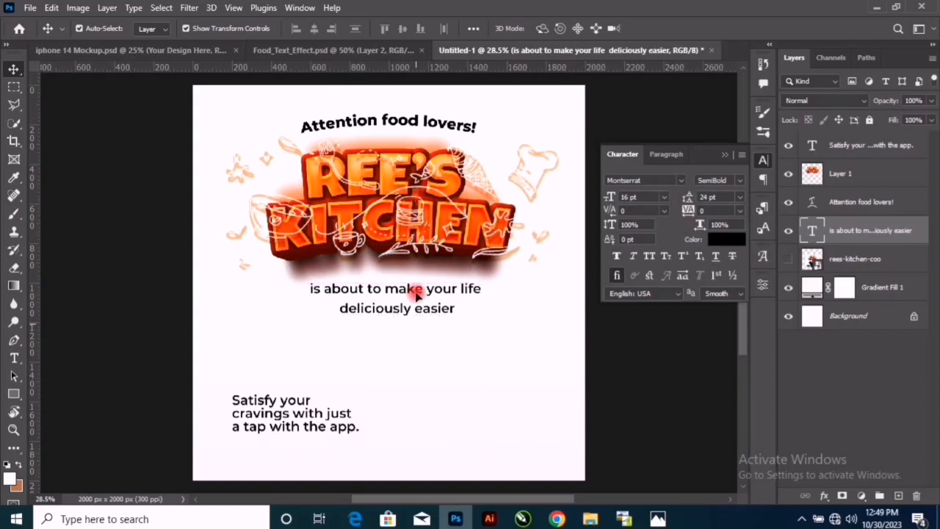
Set the leading of the "is about to make your life deliciously easier" text to 18 pt.
{"action": "double_click", "coordinate": [415, 294]}
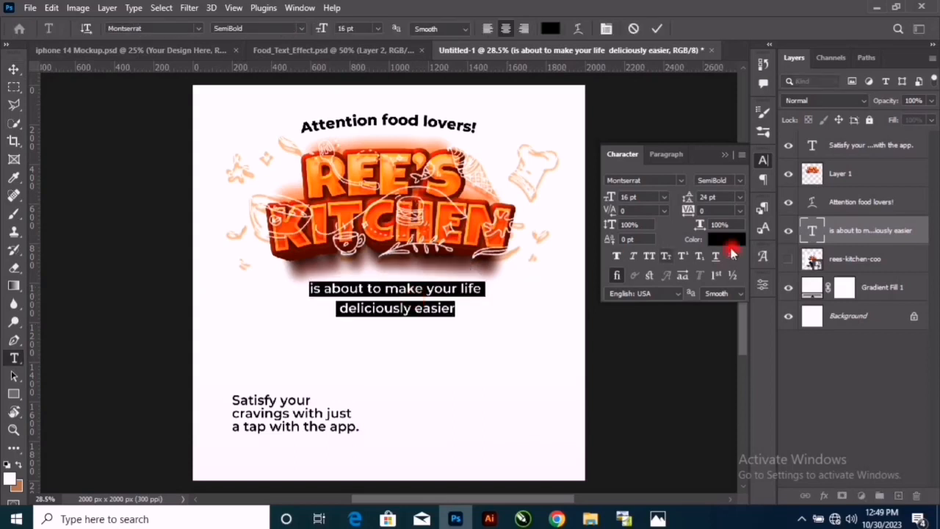
{"action": "left_click", "coordinate": [741, 199]}
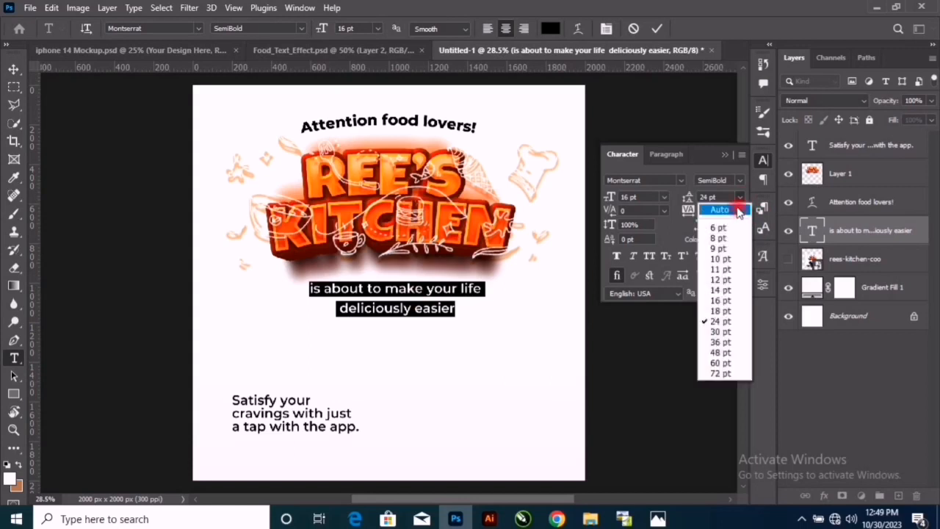
{"action": "left_click", "coordinate": [713, 196]}
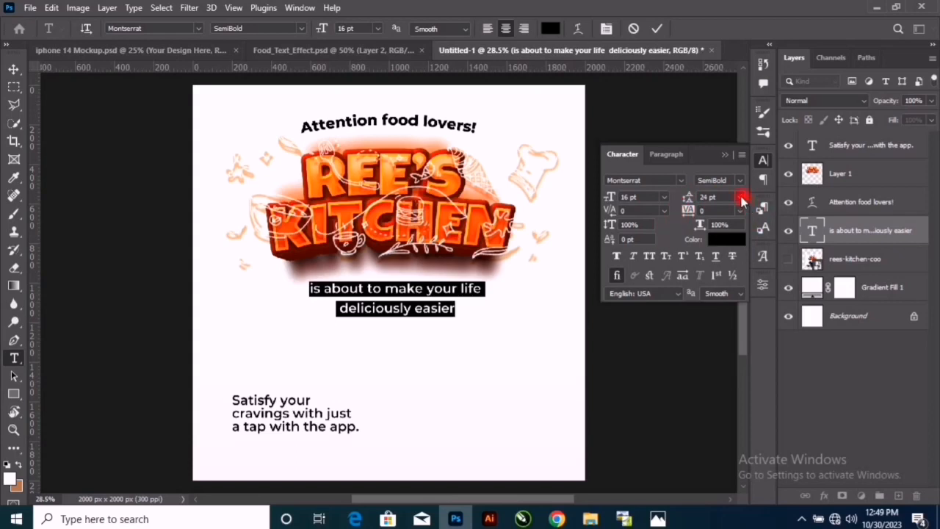
{"action": "left_click", "coordinate": [742, 199]}
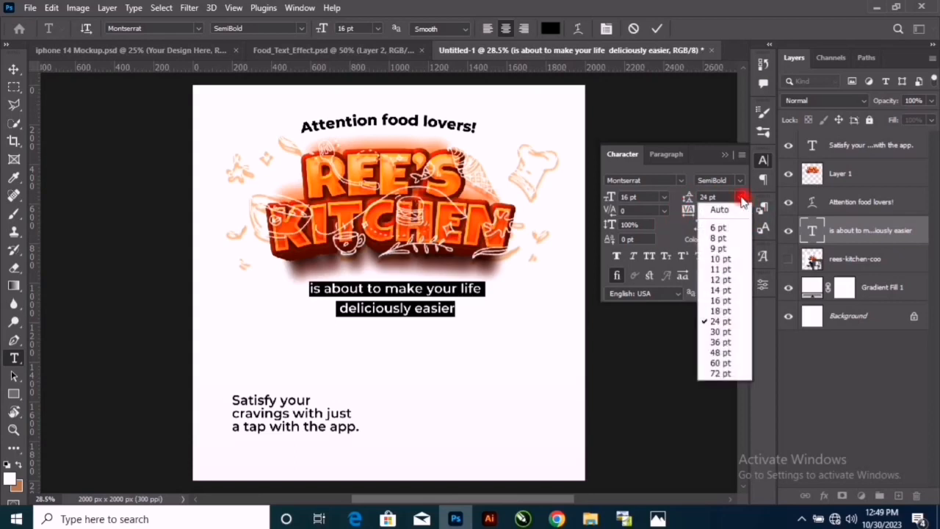
{"action": "left_click", "coordinate": [718, 300]}
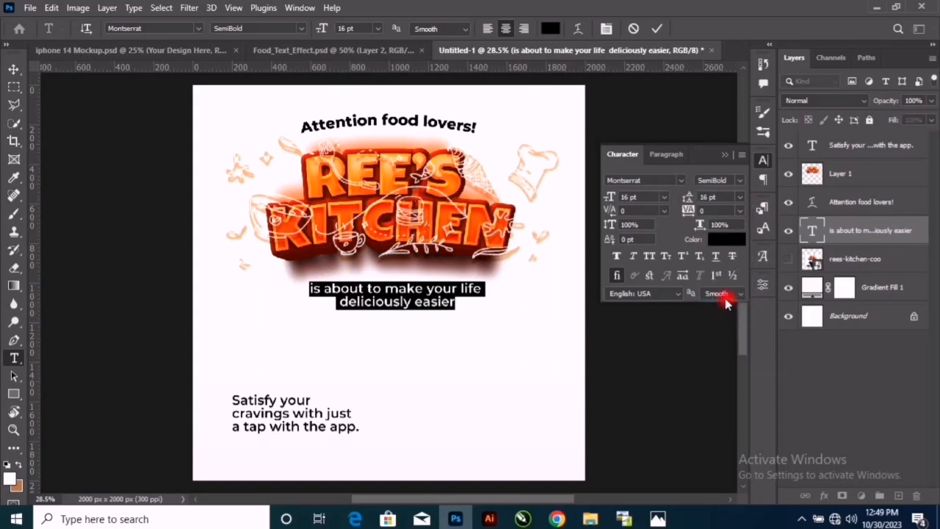
{"action": "left_click", "coordinate": [741, 198]}
{"action": "left_click", "coordinate": [744, 303]}
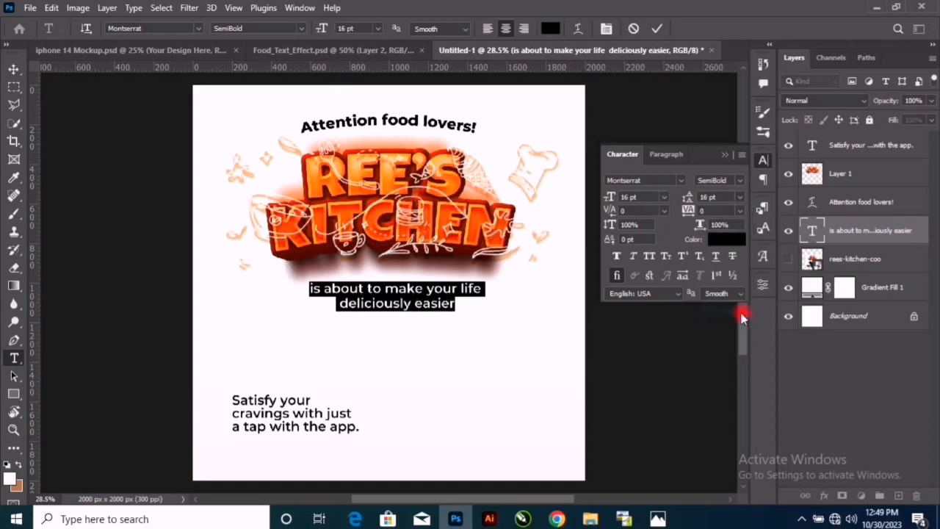
{"action": "left_click", "coordinate": [657, 28]}
{"action": "key", "text": "v"}
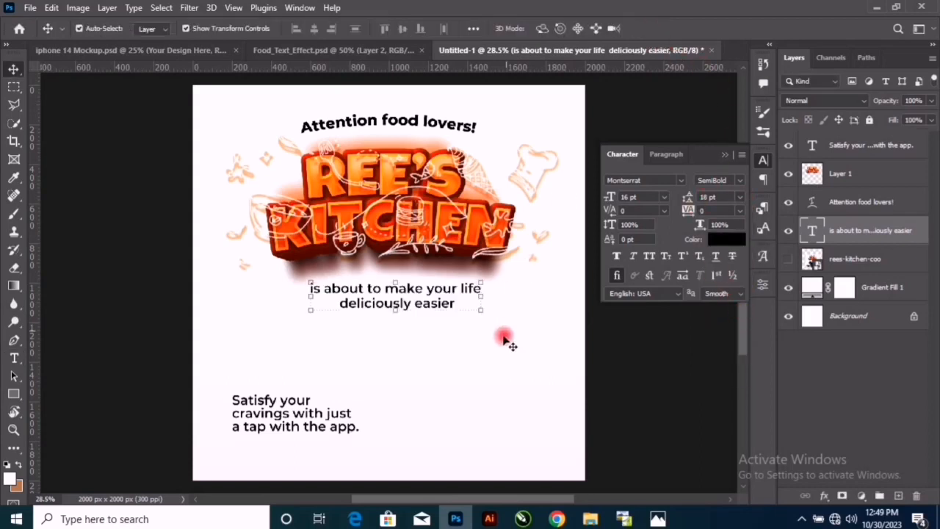
Check the reference flyer in Photos and warp the text below the title in Photoshop with a horizontal Arc at +9% bend.
{"action": "left_click", "coordinate": [657, 518]}
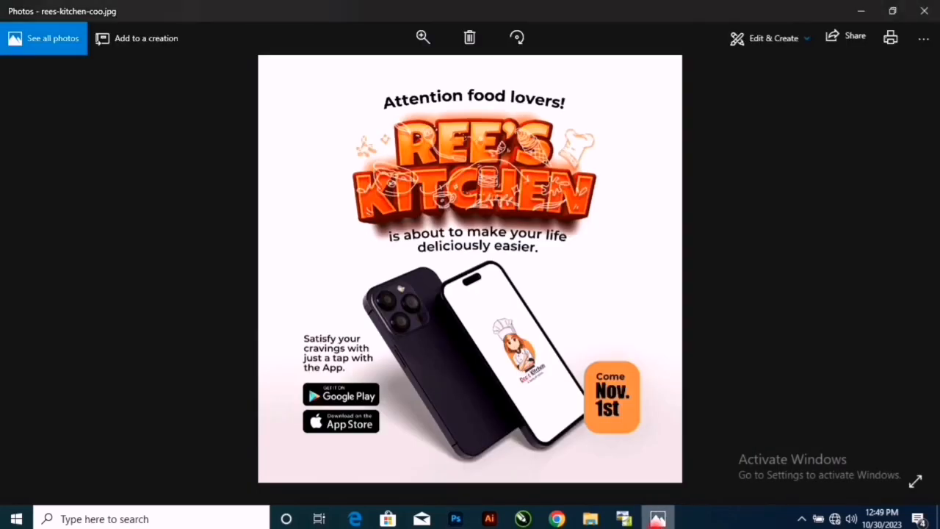
{"action": "left_click", "coordinate": [657, 518]}
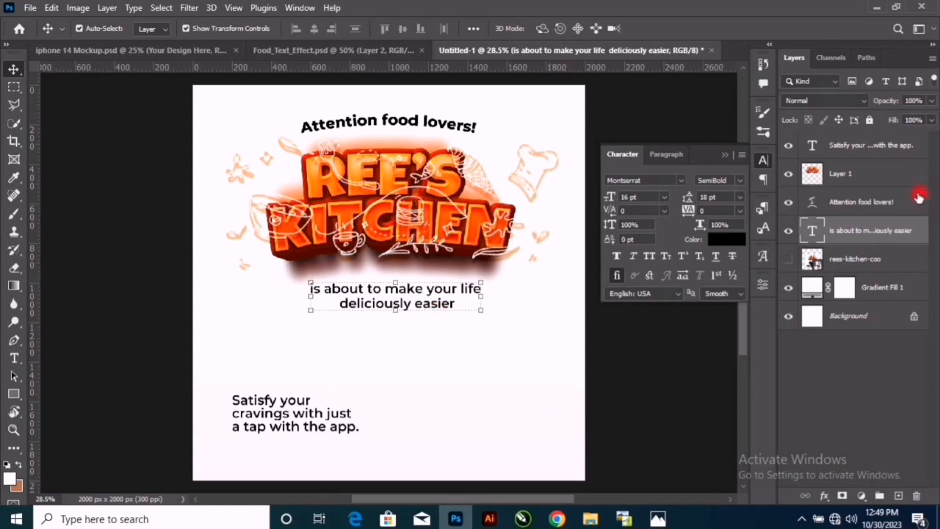
{"action": "right_click", "coordinate": [882, 228]}
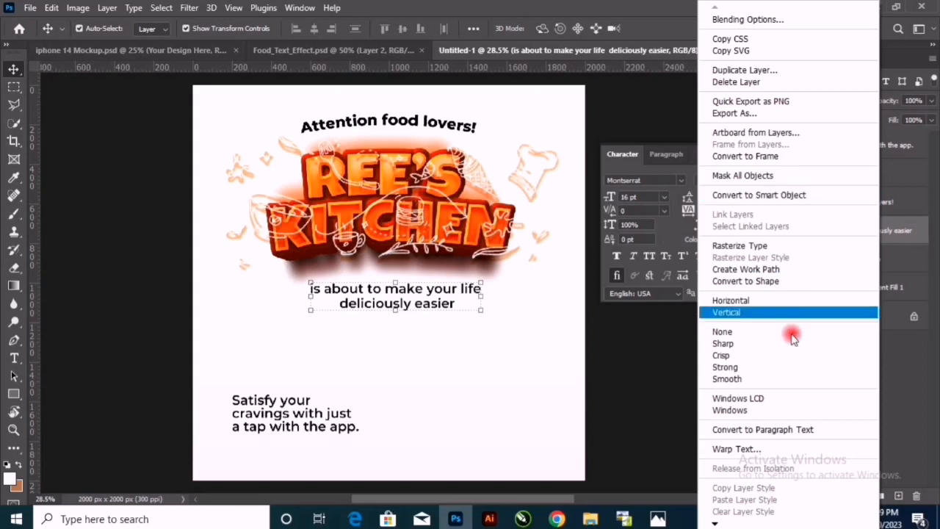
{"action": "left_click", "coordinate": [795, 450]}
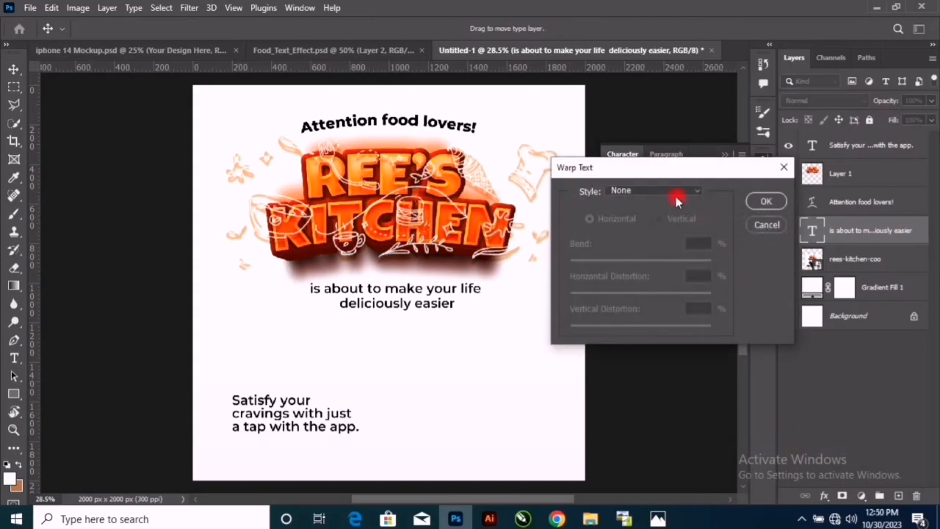
{"action": "left_click", "coordinate": [676, 192]}
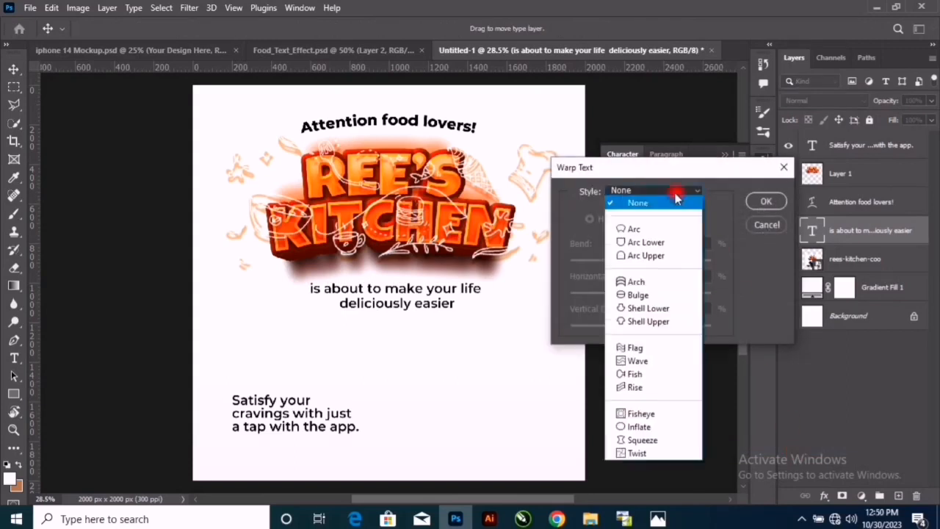
{"action": "left_click", "coordinate": [668, 232]}
{"action": "left_click_drag", "start_coordinate": [676, 262], "coordinate": [648, 264]}
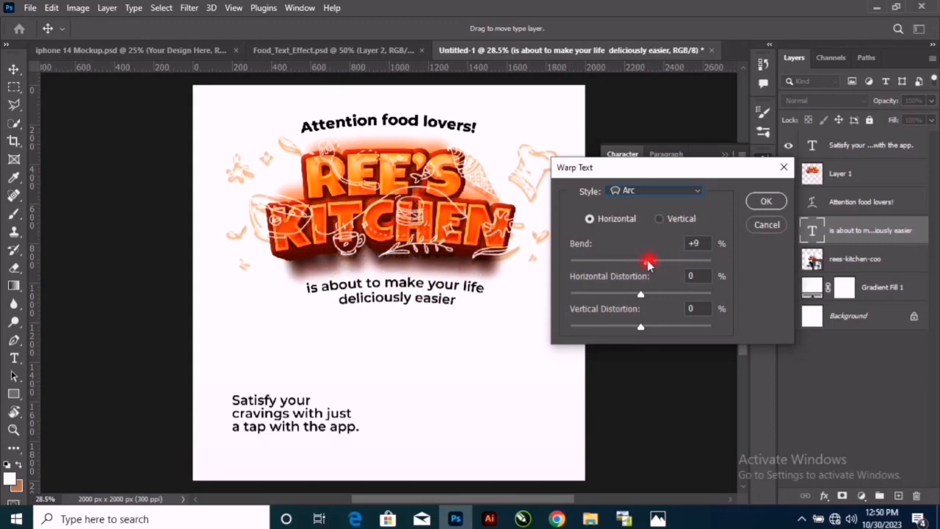
{"action": "left_click", "coordinate": [767, 201]}
Nudge the arched "is about to make your life deliciously easier" text up closer to the title.
{"action": "key", "text": "Up"}
{"action": "key", "text": "Up"}
{"action": "key", "text": "Up"}
{"action": "key", "text": "Up"}
{"action": "key", "text": "Up"}
{"action": "key", "text": "Up"}
{"action": "key", "text": "Up"}
{"action": "key", "text": "Up"}
{"action": "key", "text": "Up"}
{"action": "key", "text": "Up"}
{"action": "key", "text": "Up"}
{"action": "key", "text": "Up"}
{"action": "key", "text": "Up"}
{"action": "key", "text": "Up"}
{"action": "key", "text": "Up"}
{"action": "key", "text": "Up"}
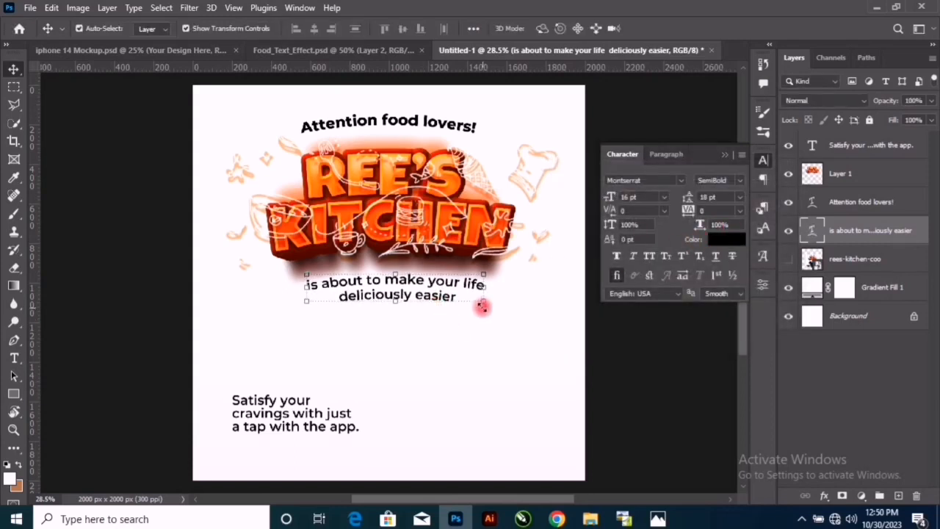
Scale the arched text below the title to about 88% and centre it close under REE'S KITCHEN.
{"action": "key", "text": "ctrl+t"}
{"action": "left_click_drag", "start_coordinate": [485, 301], "coordinate": [457, 298]}
{"action": "key", "text": "Return"}
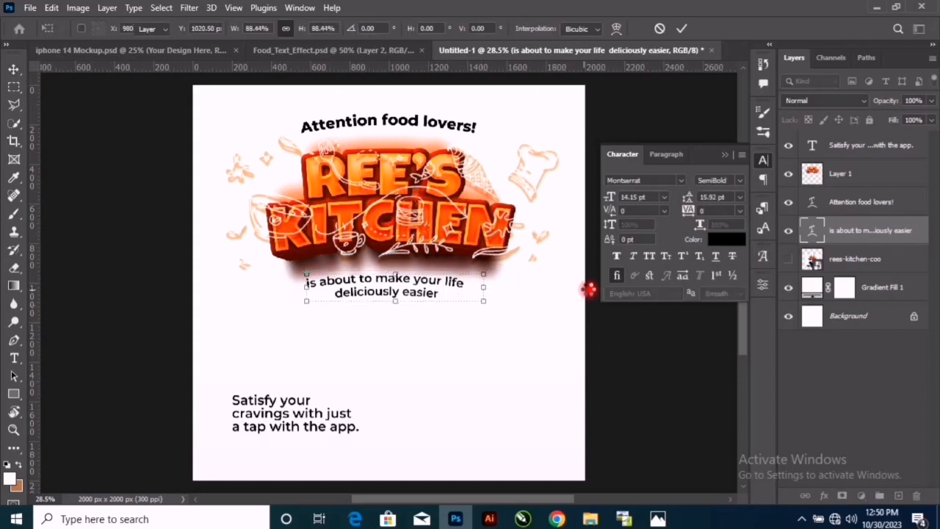
{"action": "left_click_drag", "start_coordinate": [420, 281], "coordinate": [427, 277]}
{"action": "key", "text": "shift+Right"}
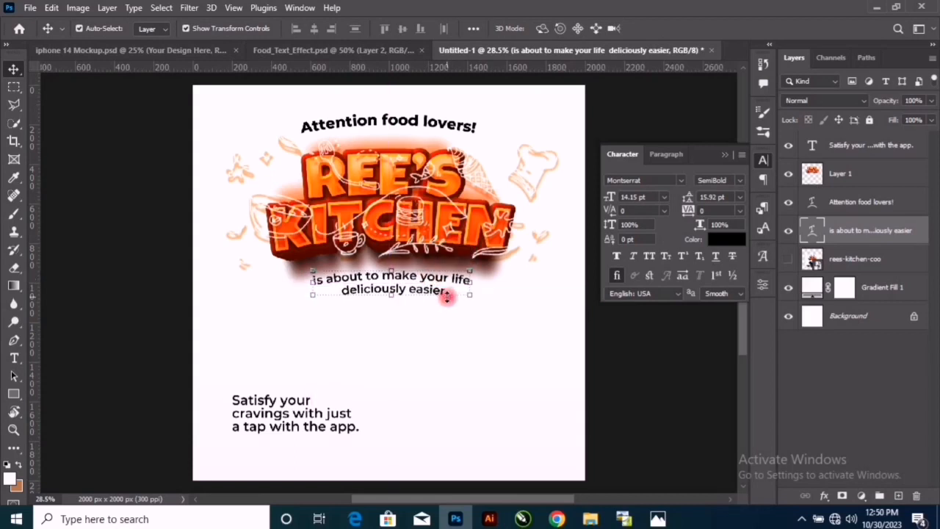
{"action": "key", "text": "shift+Up"}
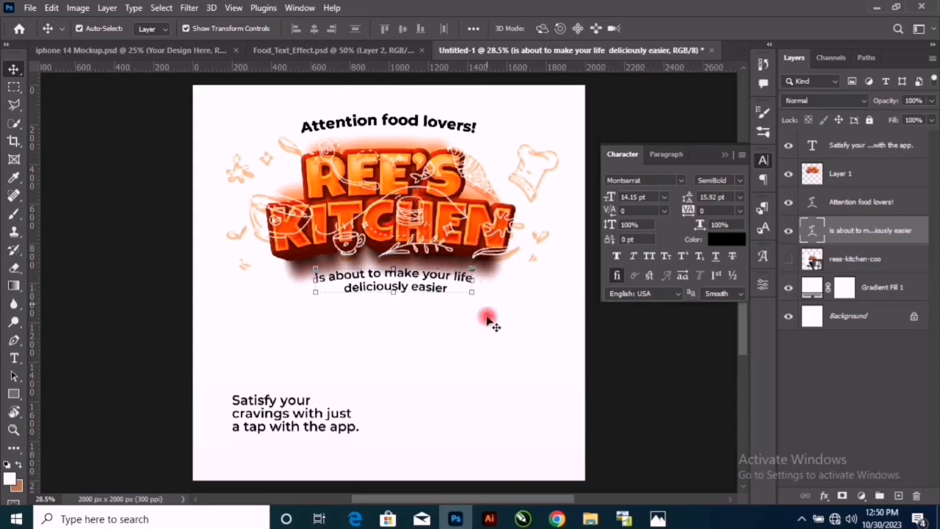
{"action": "left_click", "coordinate": [484, 389]}
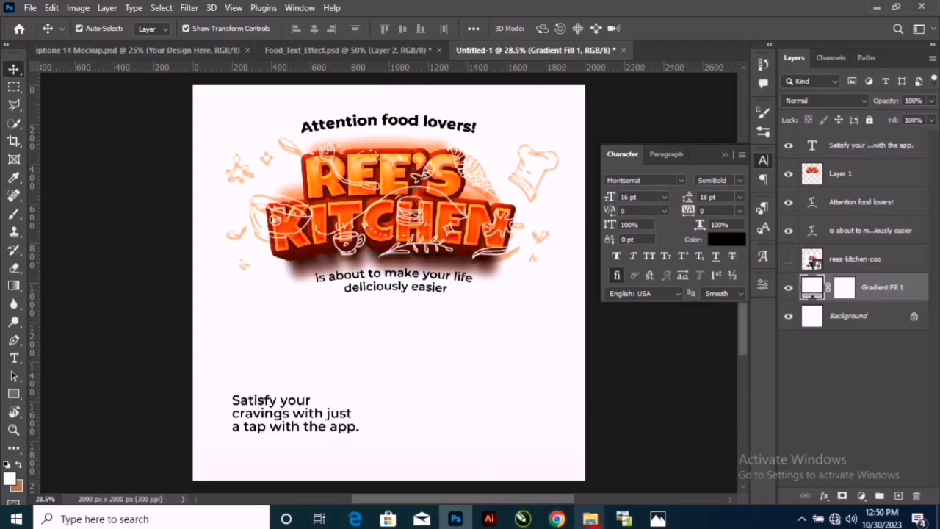
Locate the iphone 14 Mockup PSD in the mockup download folder in File Explorer.
{"action": "mouse_move", "coordinate": [590, 518]}
{"action": "left_click", "coordinate": [524, 457]}
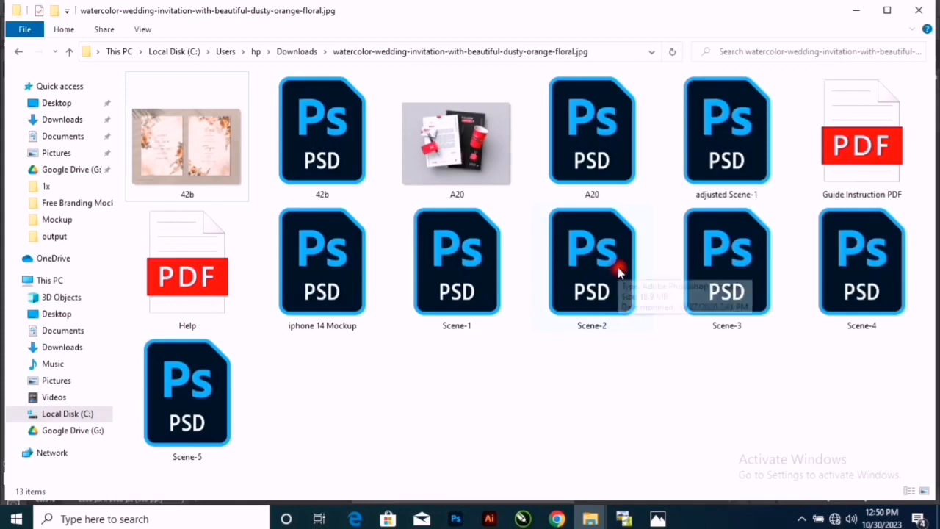
{"action": "left_click", "coordinate": [314, 294]}
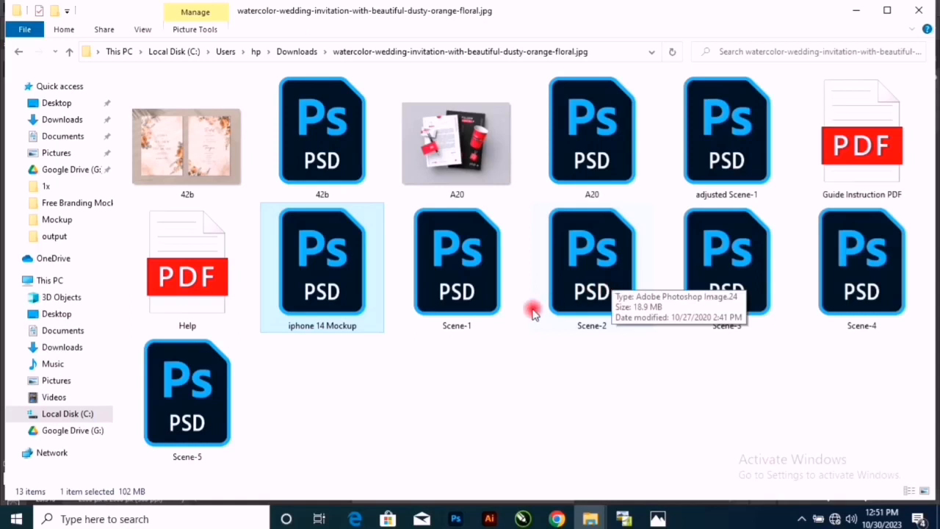
{"action": "left_click", "coordinate": [426, 296]}
{"action": "left_click", "coordinate": [334, 294]}
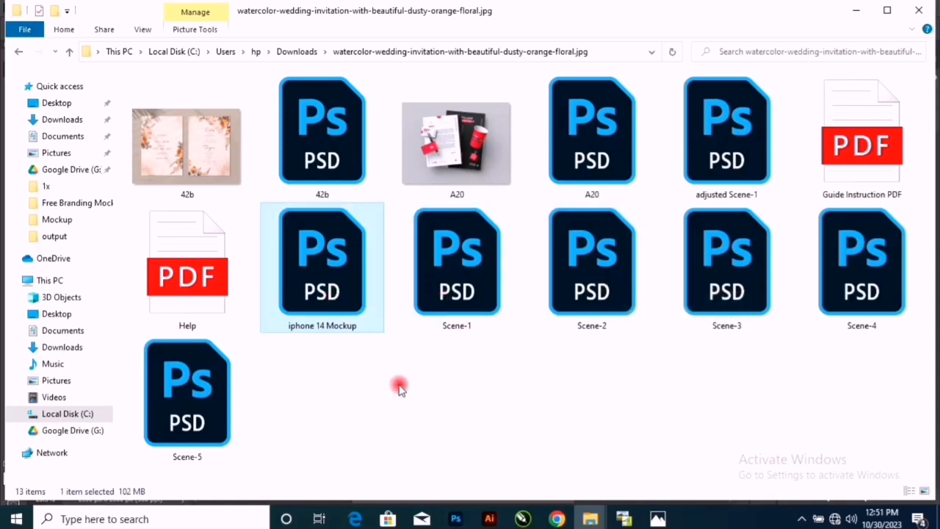
Return to Photoshop, switch to iphone 14 Mockup.psd and open the contents of its "Your Design Here" smart object.
{"action": "left_click", "coordinate": [457, 520]}
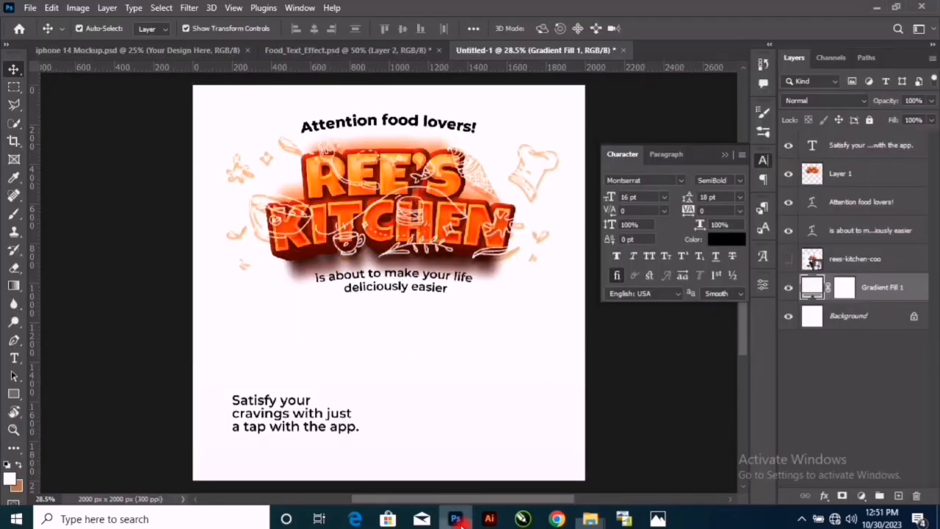
{"action": "left_click", "coordinate": [120, 64]}
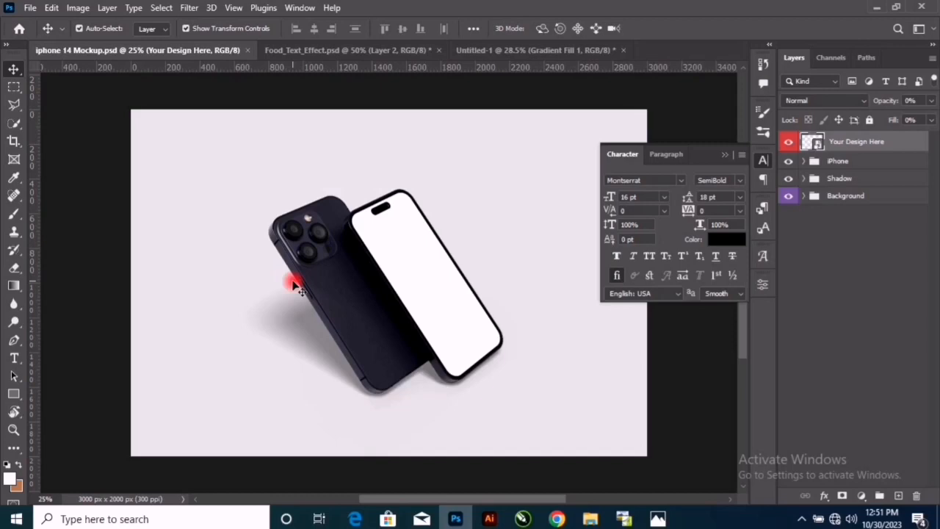
{"action": "double_click", "coordinate": [818, 146]}
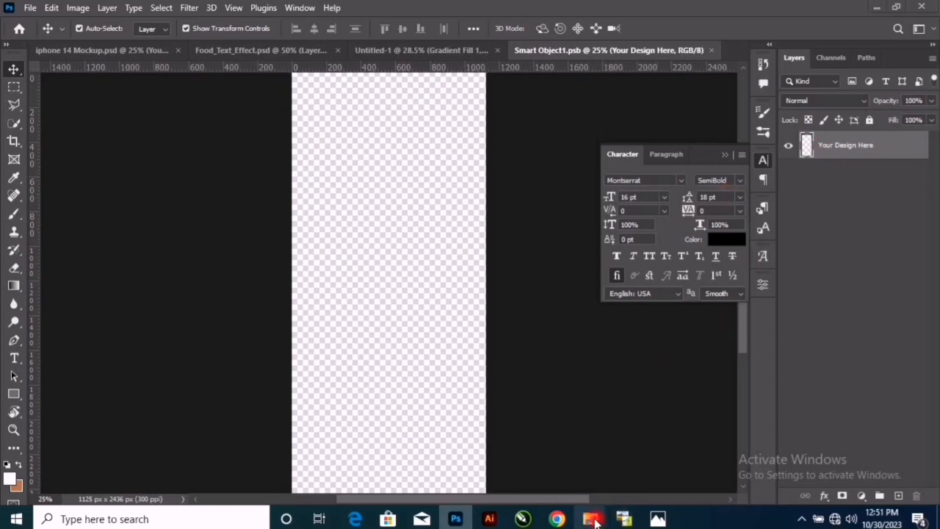
Place the Ree's Kitchen chef logo (reeArtboard 1-100) from the 1x folder in File Explorer into the phone screen's smart object in Photoshop.
{"action": "mouse_move", "coordinate": [595, 519]}
{"action": "left_click", "coordinate": [382, 452]}
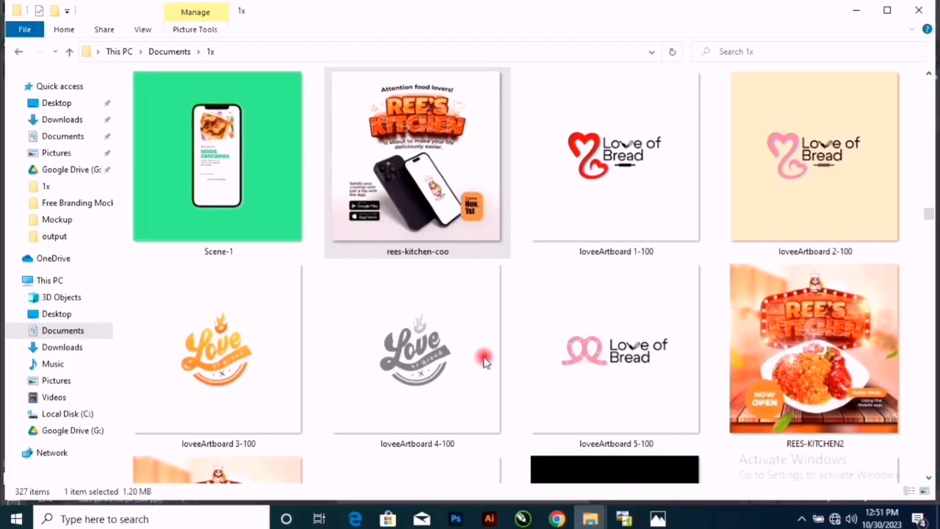
{"action": "left_click", "coordinate": [421, 329]}
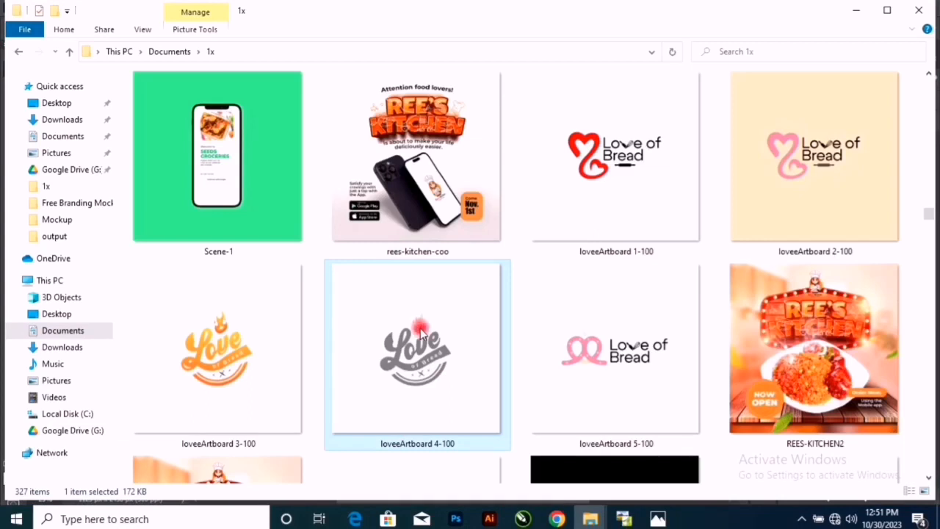
{"action": "key", "text": "Right"}
{"action": "key", "text": "Right"}
{"action": "key", "text": "Right"}
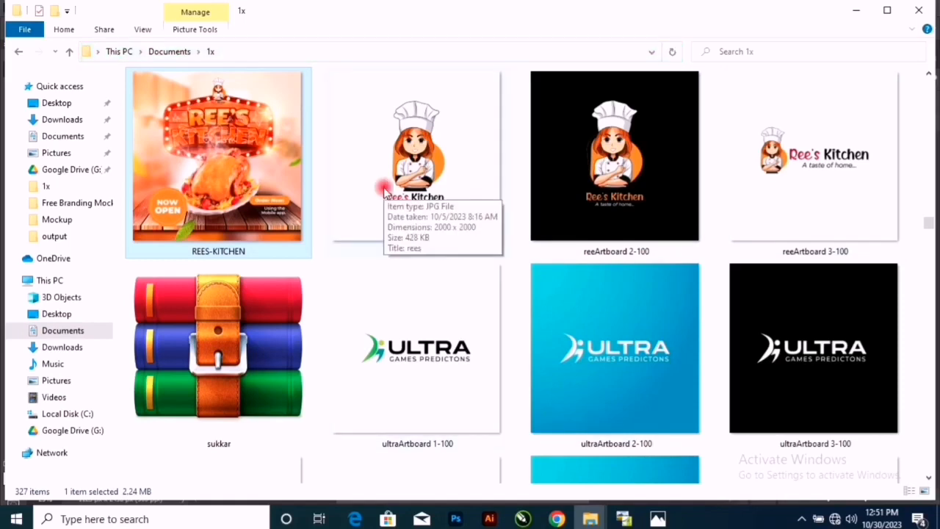
{"action": "left_click_drag", "start_coordinate": [417, 138], "coordinate": [399, 310]}
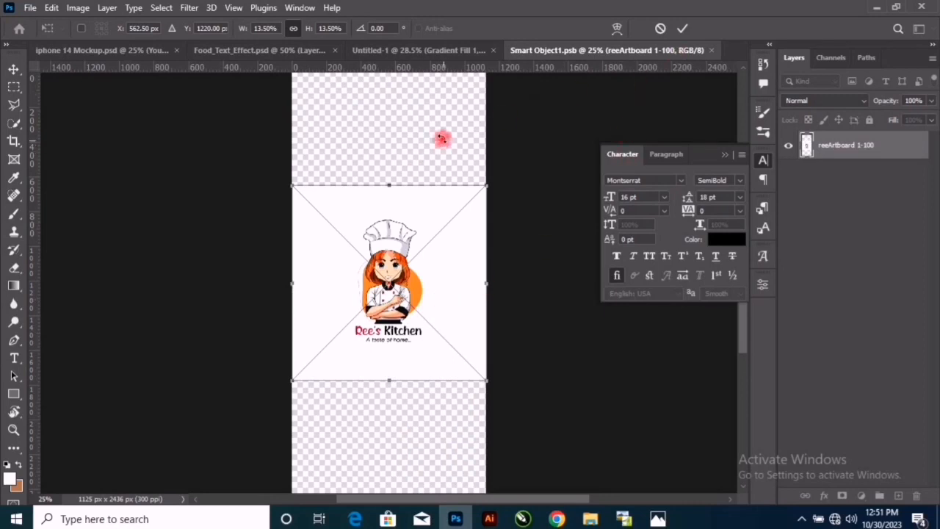
{"action": "left_click", "coordinate": [680, 29]}
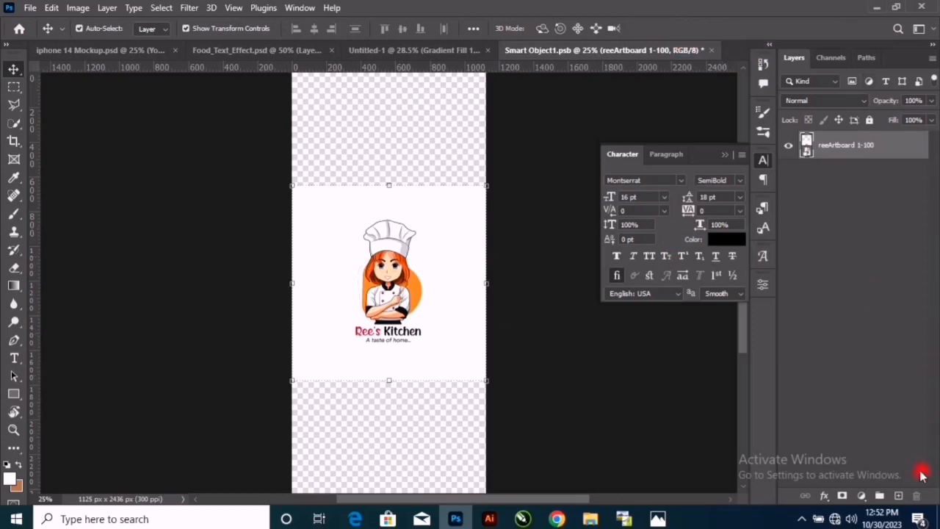
Add a white solid colour fill layer beneath the chef logo in the smart object, and save and close it.
{"action": "left_click", "coordinate": [861, 496]}
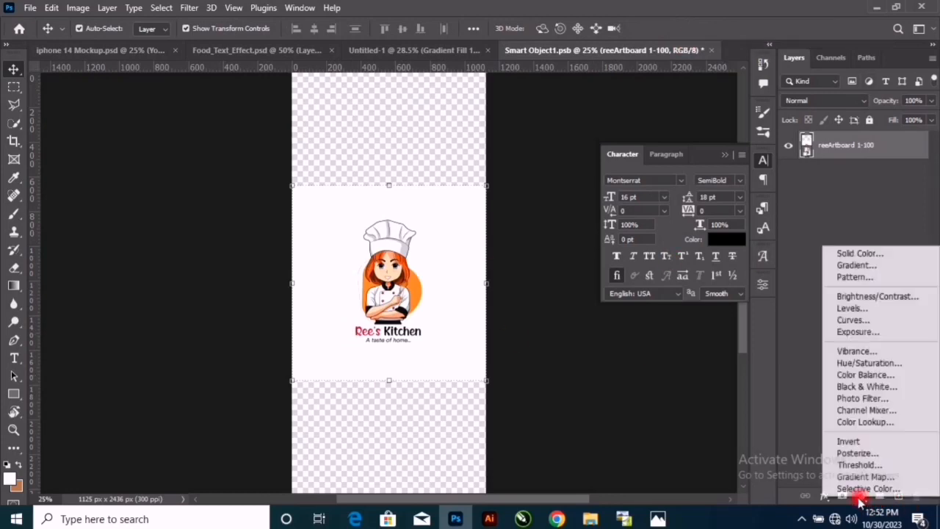
{"action": "left_click", "coordinate": [869, 255]}
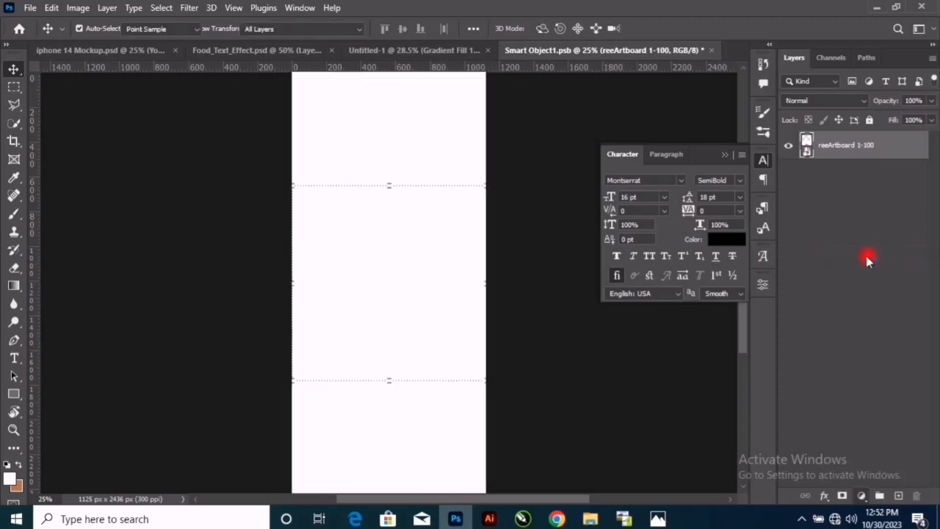
{"action": "left_click", "coordinate": [888, 183]}
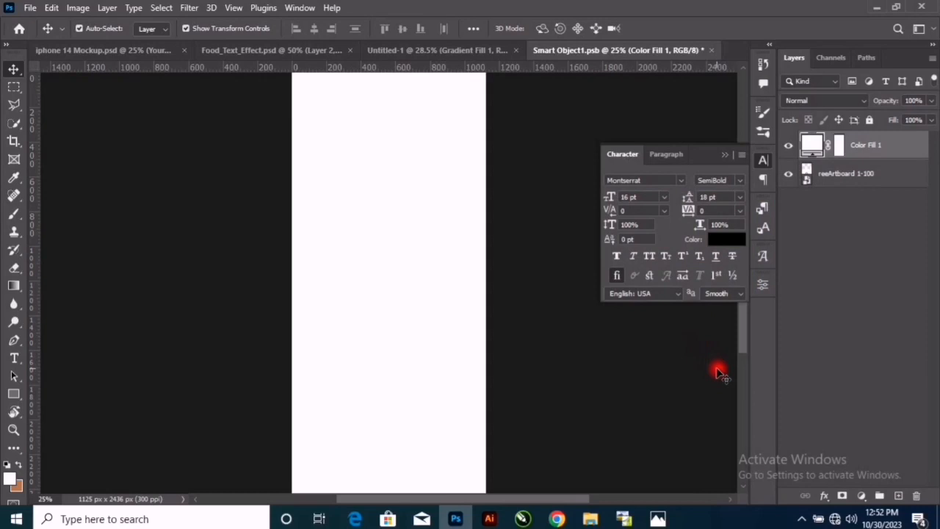
{"action": "left_click_drag", "start_coordinate": [850, 151], "coordinate": [856, 194]}
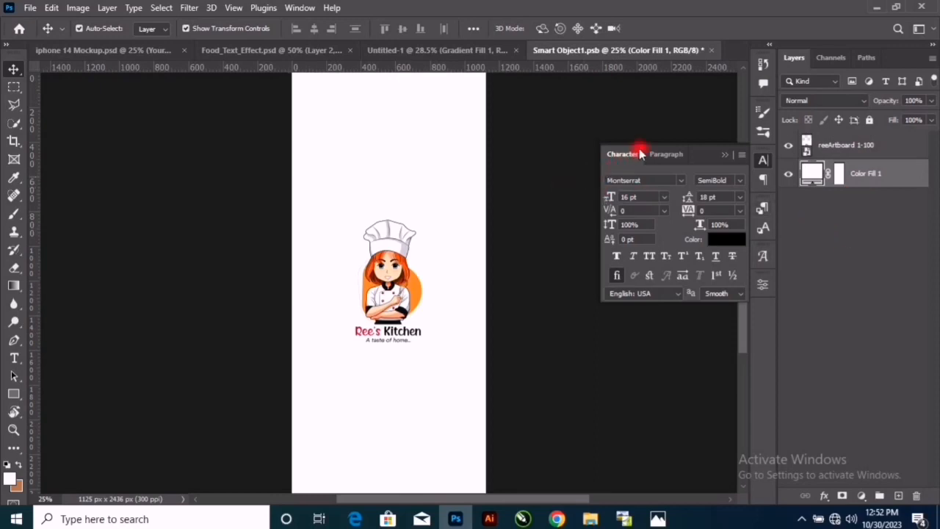
{"action": "left_click", "coordinate": [711, 50]}
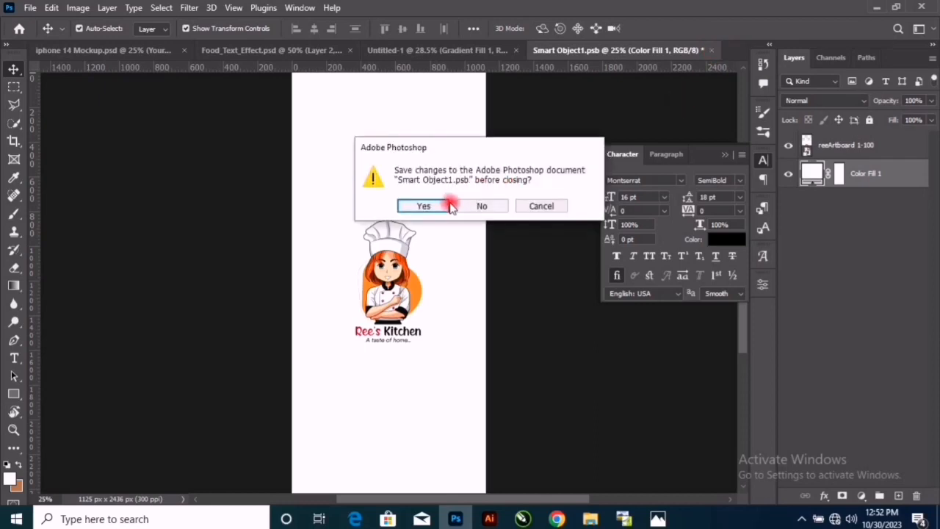
{"action": "left_click", "coordinate": [426, 206]}
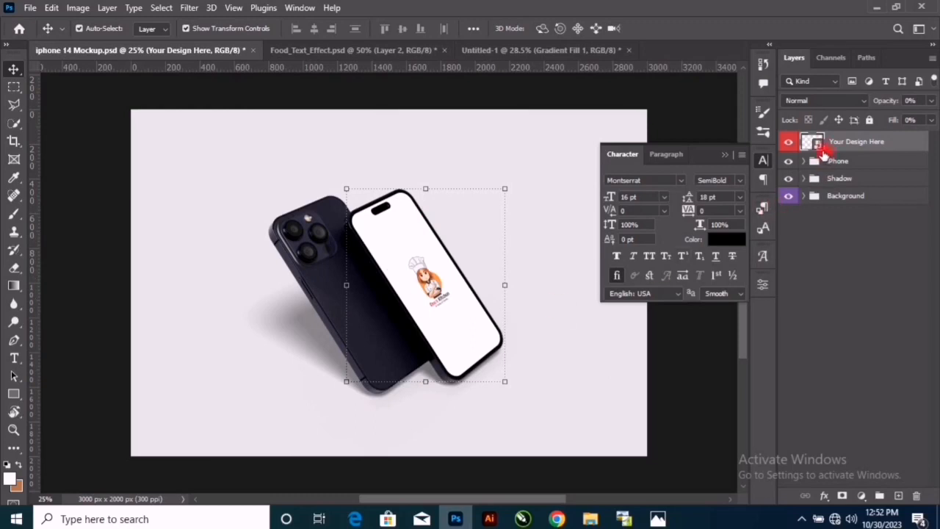
Reopen the Your Design Here smart object, enlarge the chef logo past the canvas sides, and save and close it.
{"action": "double_click", "coordinate": [818, 144]}
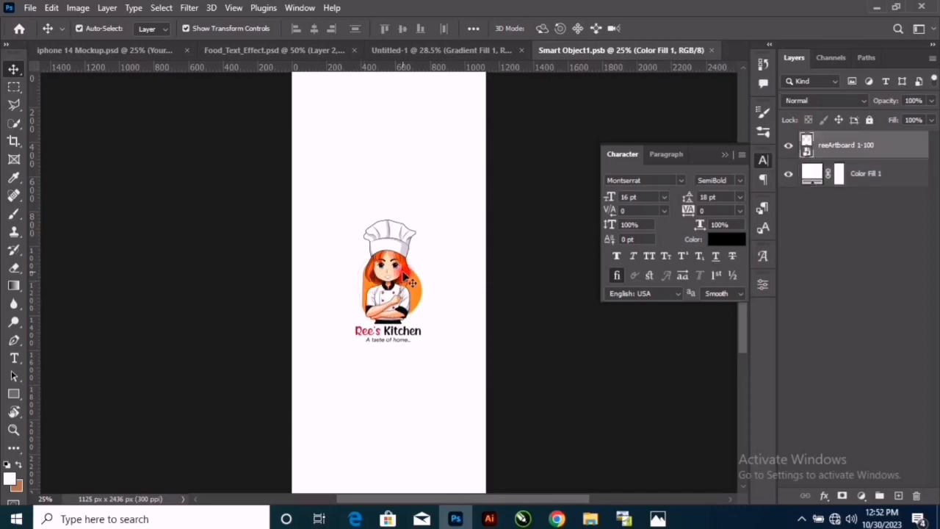
{"action": "left_click", "coordinate": [411, 283]}
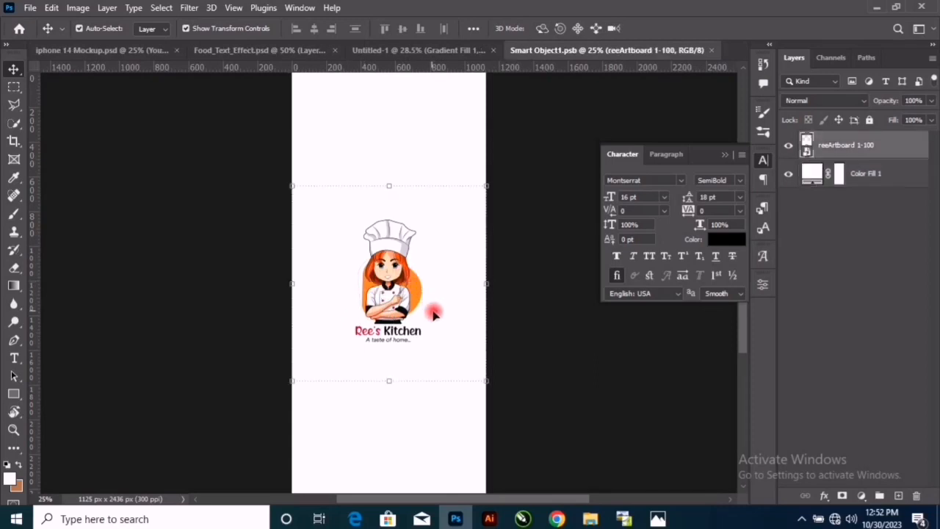
{"action": "left_click_drag", "start_coordinate": [490, 384], "coordinate": [538, 410]}
{"action": "key", "text": "Return"}
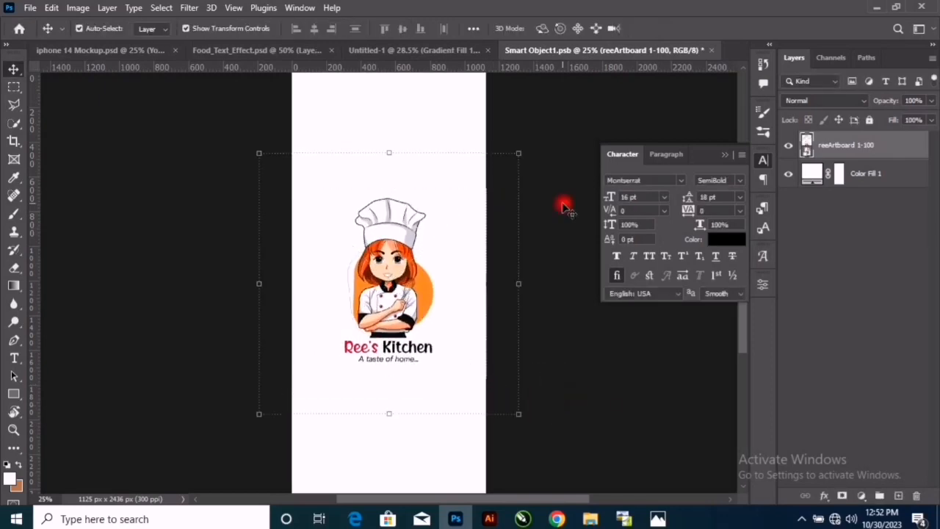
{"action": "left_click", "coordinate": [711, 50]}
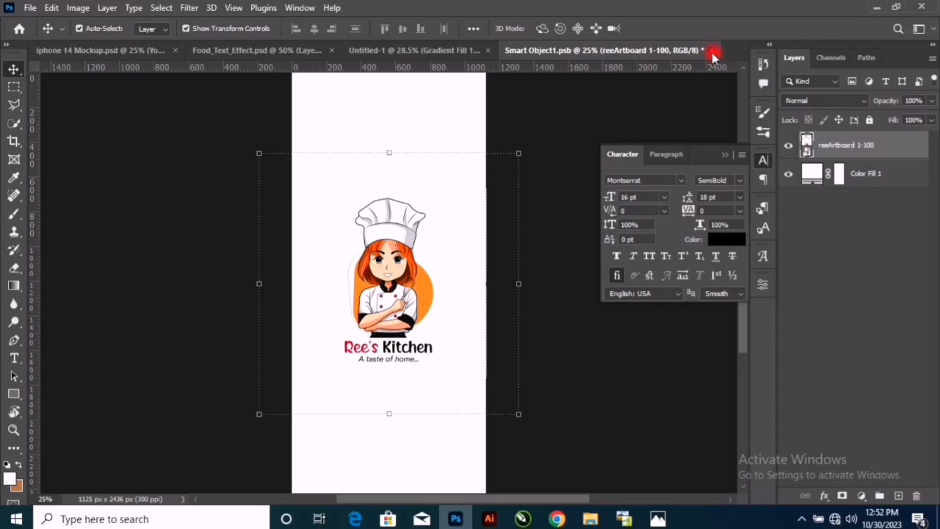
{"action": "key", "text": "Return"}
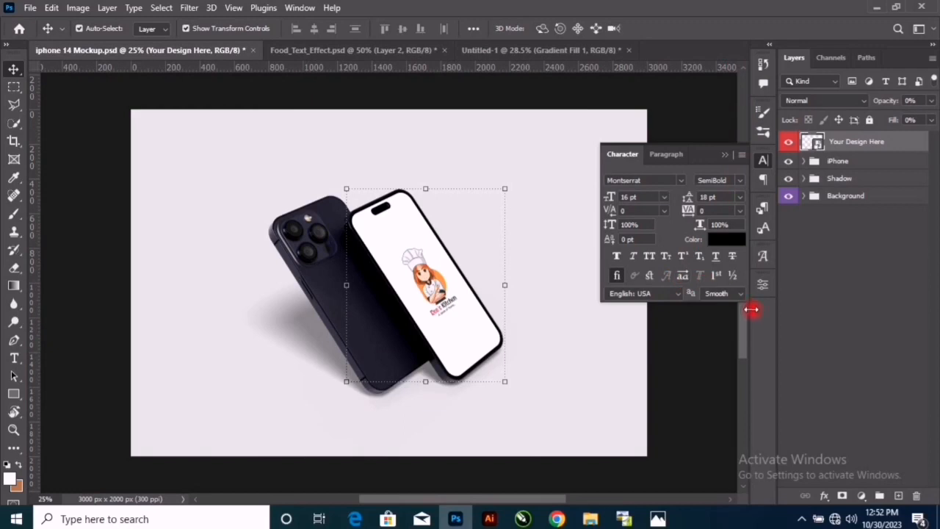
Stamp the phone mockup without its Background group onto a new layer, and hide the iPhone and Shadow groups.
{"action": "left_click", "coordinate": [725, 155]}
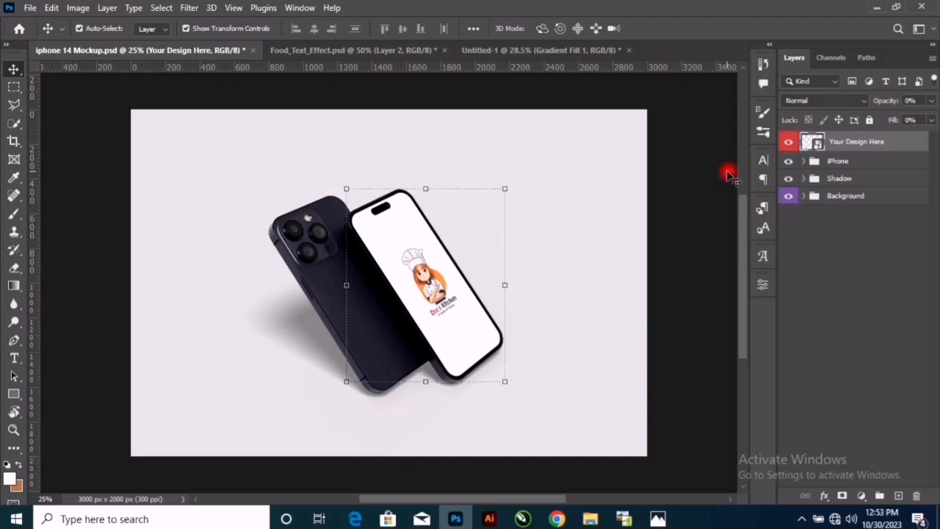
{"action": "left_click", "coordinate": [788, 198]}
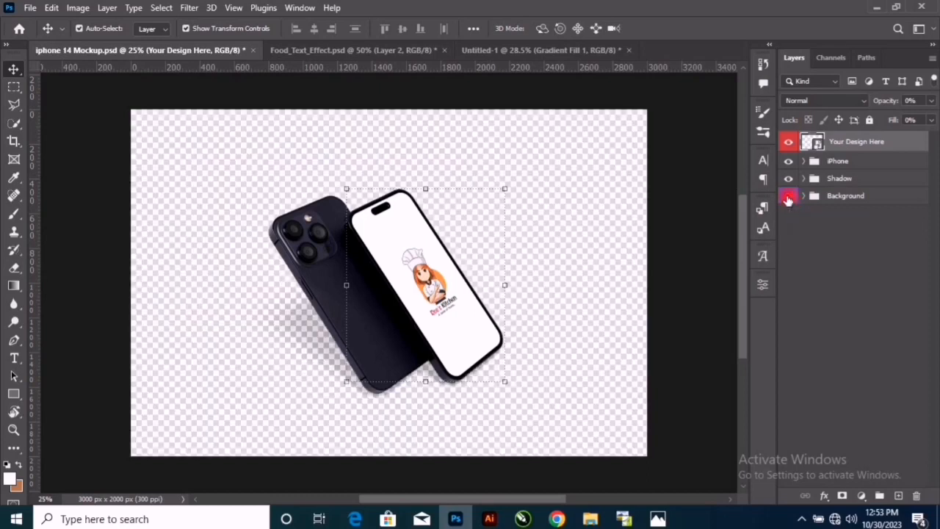
{"action": "left_click", "coordinate": [898, 255]}
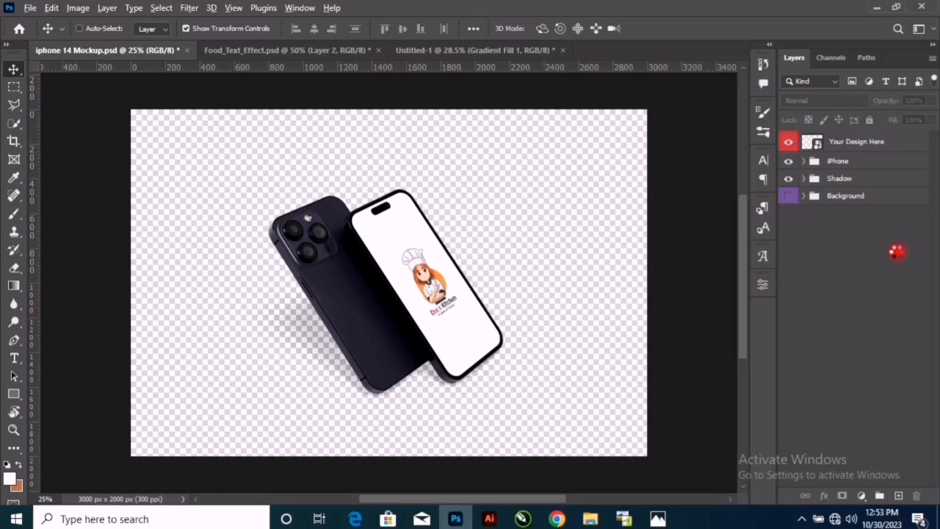
{"action": "key", "text": "ctrl+shift+alt+e"}
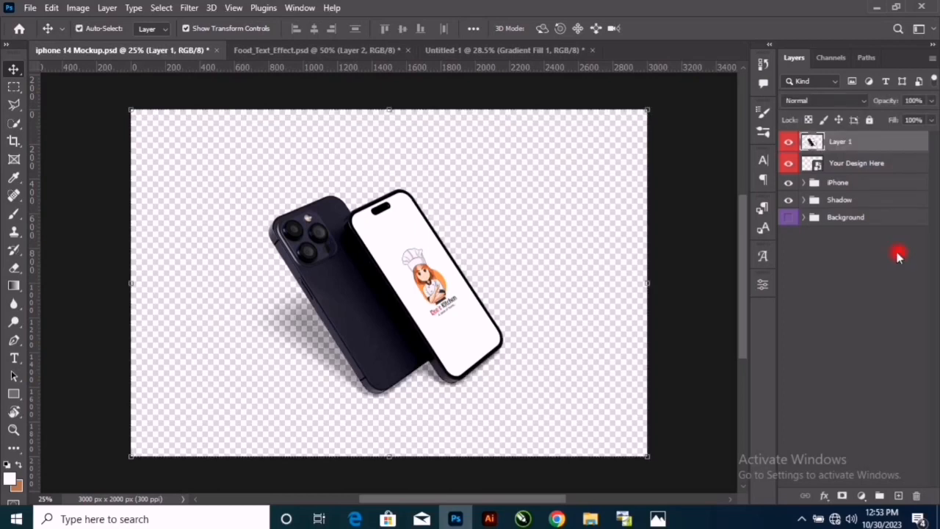
{"action": "left_click", "coordinate": [790, 206]}
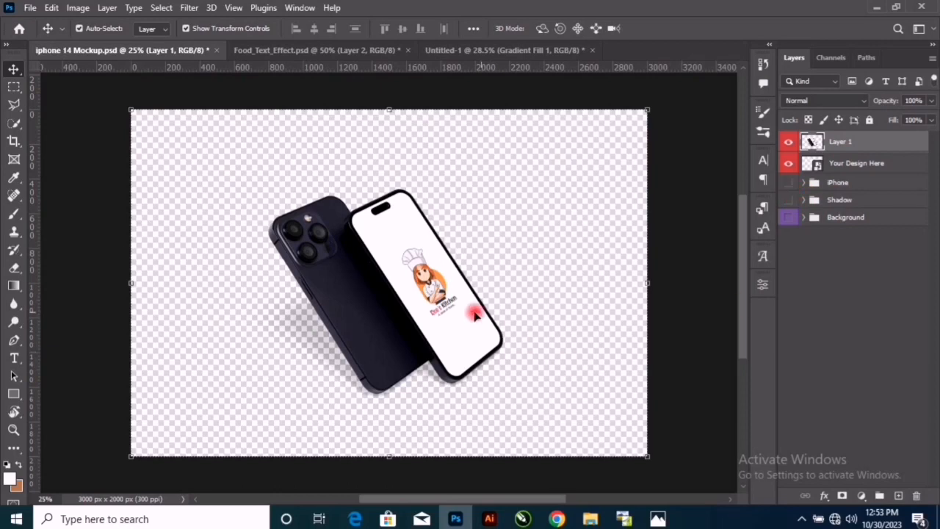
Bring the merged phone layer from the mockup into the Untitled-1 flyer, over the lower half of the canvas.
{"action": "left_click", "coordinate": [705, 351]}
{"action": "left_click_drag", "start_coordinate": [429, 342], "coordinate": [434, 301]}
{"action": "left_click_drag", "start_coordinate": [372, 282], "coordinate": [402, 293]}
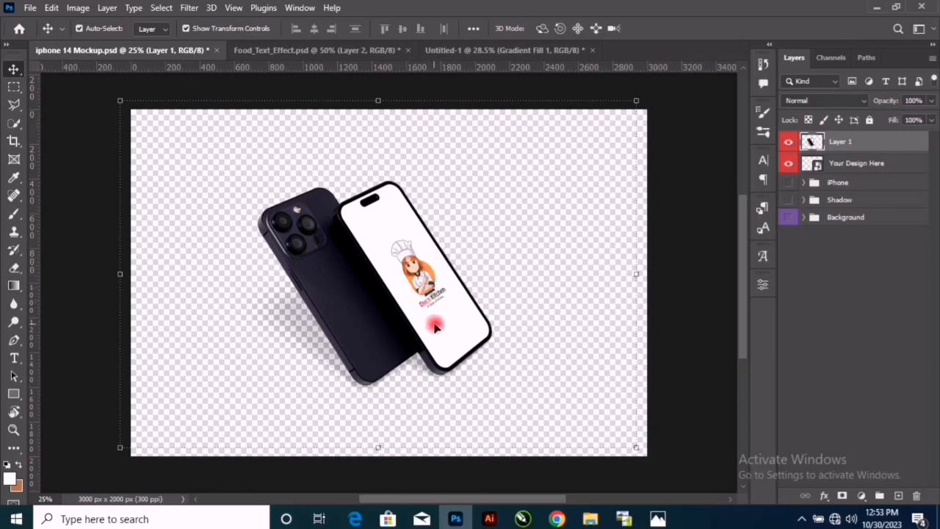
{"action": "left_click_drag", "start_coordinate": [428, 313], "coordinate": [478, 385]}
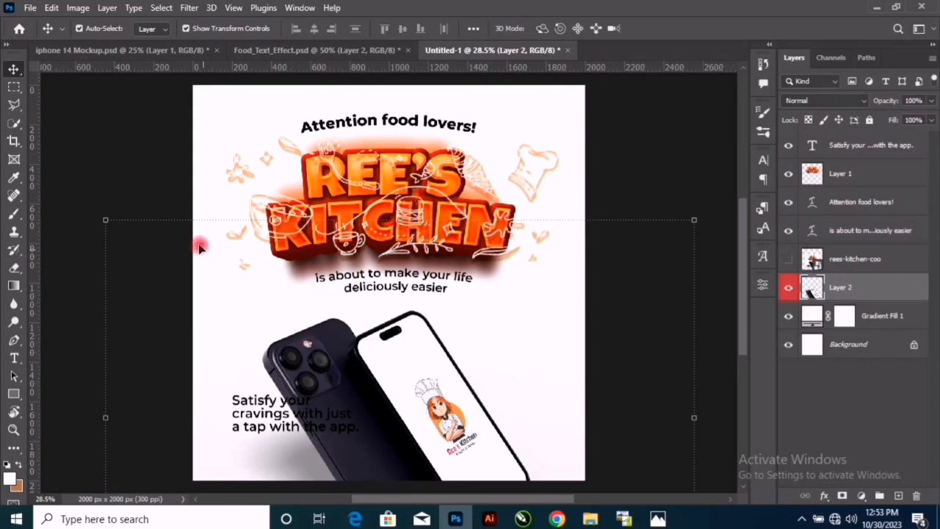
Scale the phone image in the flyer to 76% and position it centrally below the arched tagline.
{"action": "left_click_drag", "start_coordinate": [107, 219], "coordinate": [264, 284]}
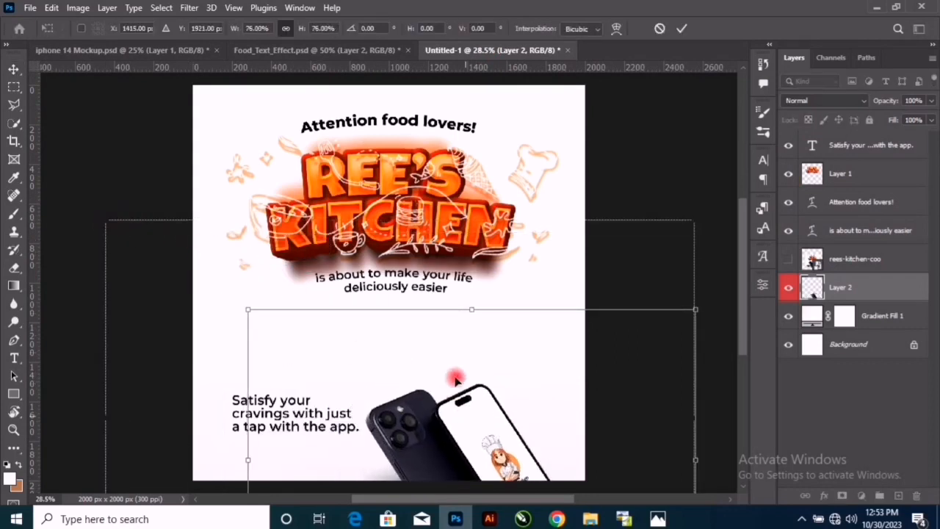
{"action": "left_click_drag", "start_coordinate": [436, 309], "coordinate": [436, 314]}
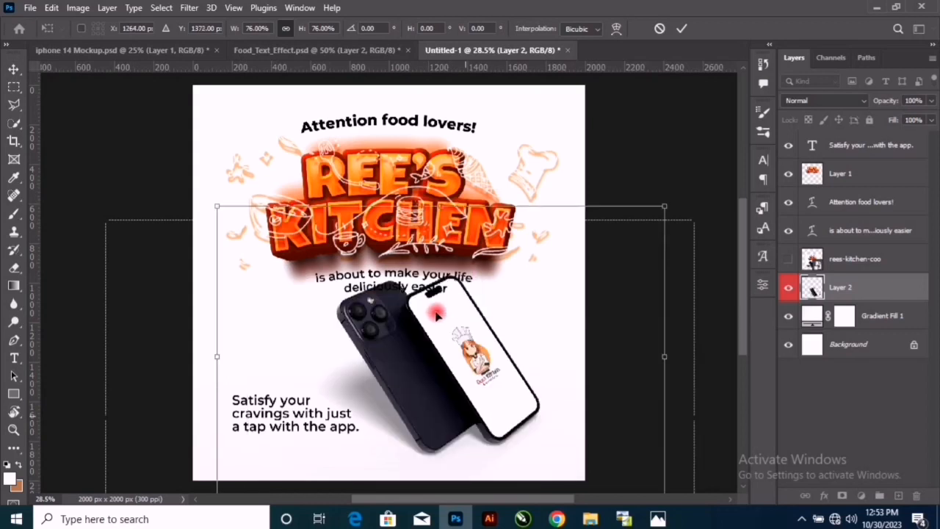
{"action": "left_click_drag", "start_coordinate": [493, 371], "coordinate": [438, 367]}
{"action": "left_click", "coordinate": [682, 29]}
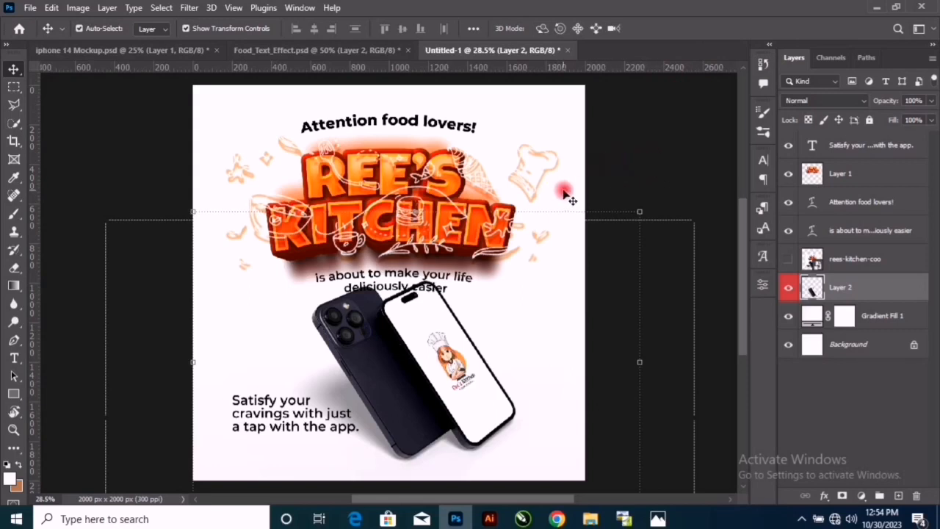
{"action": "left_click", "coordinate": [663, 156]}
Scale the REE'S KITCHEN title artwork to about 92% and move it slightly up between the two taglines.
{"action": "left_click", "coordinate": [432, 206]}
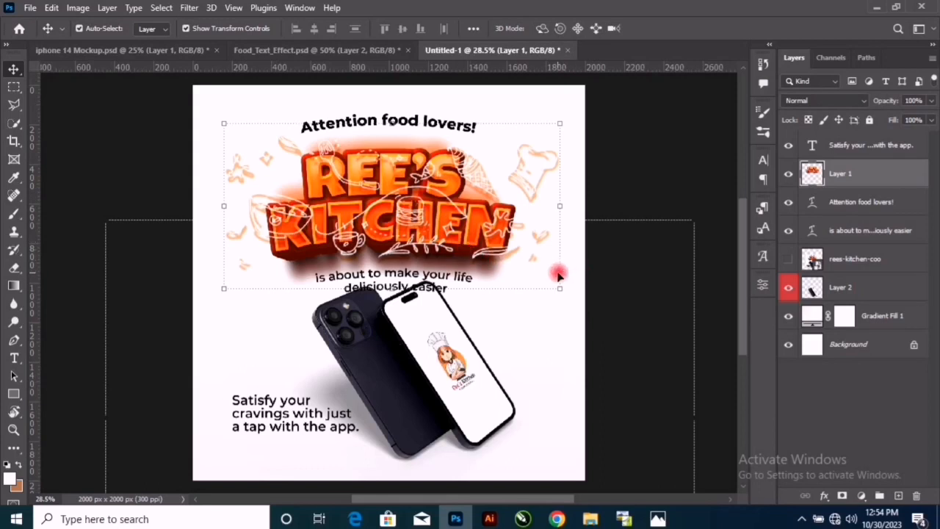
{"action": "left_click_drag", "start_coordinate": [559, 289], "coordinate": [547, 281]}
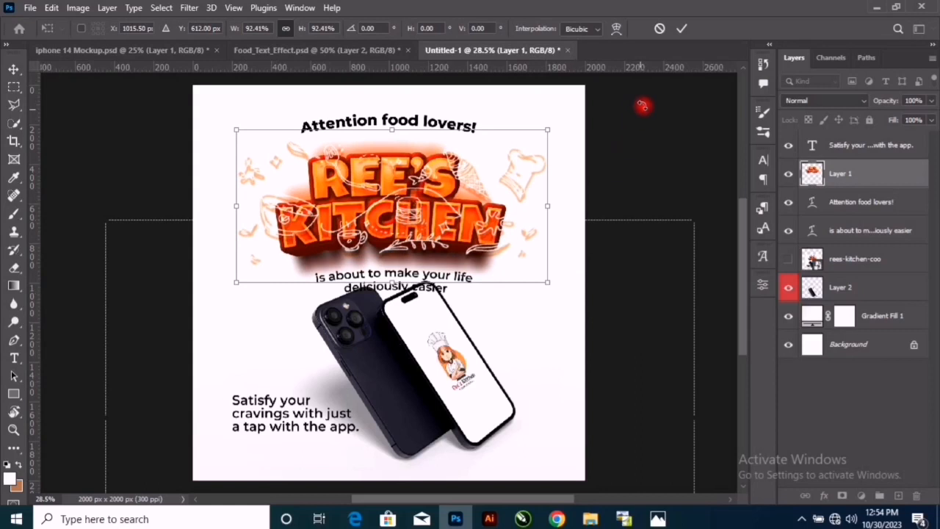
{"action": "left_click", "coordinate": [682, 31]}
{"action": "left_click_drag", "start_coordinate": [349, 218], "coordinate": [351, 220]}
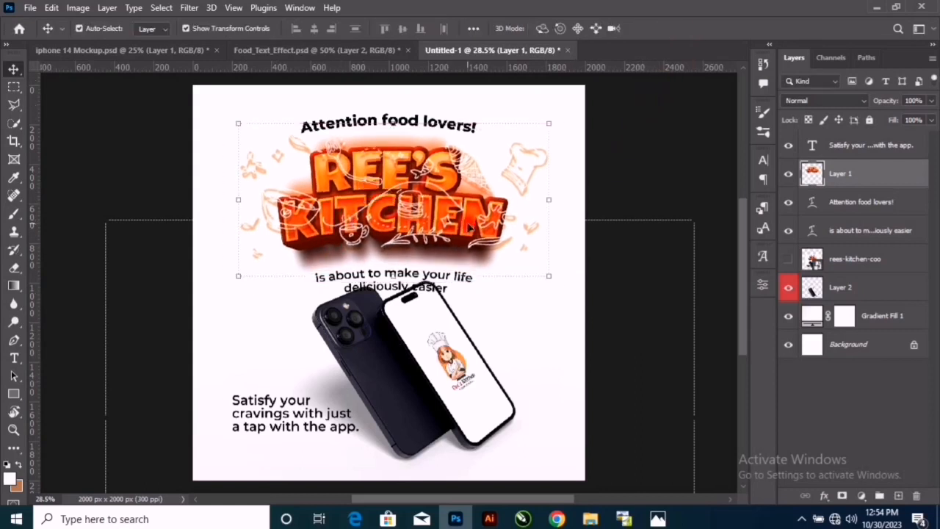
{"action": "left_click", "coordinate": [625, 132]}
Scale the "Attention food lovers!" text to about 90% and recentre it above the title.
{"action": "left_click", "coordinate": [471, 129]}
{"action": "left_click_drag", "start_coordinate": [476, 132], "coordinate": [460, 133]}
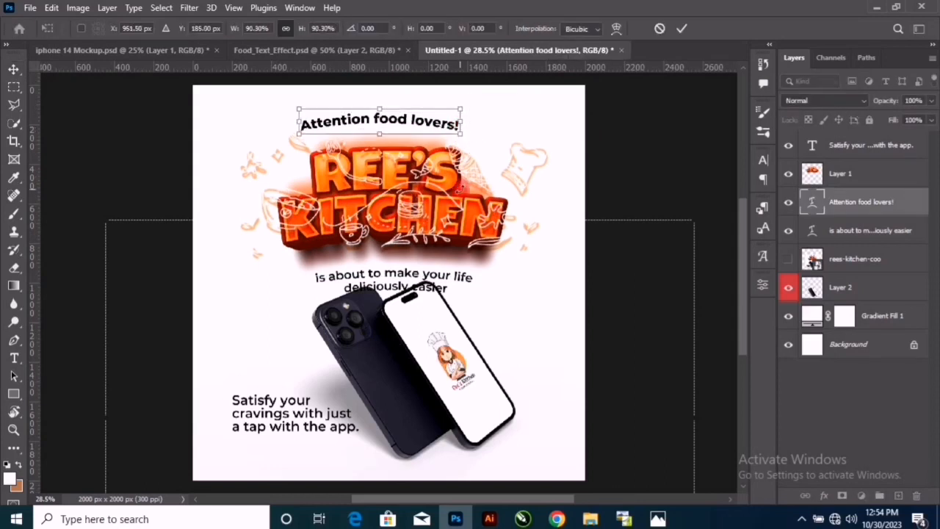
{"action": "left_click", "coordinate": [682, 30]}
{"action": "left_click_drag", "start_coordinate": [396, 122], "coordinate": [406, 125]}
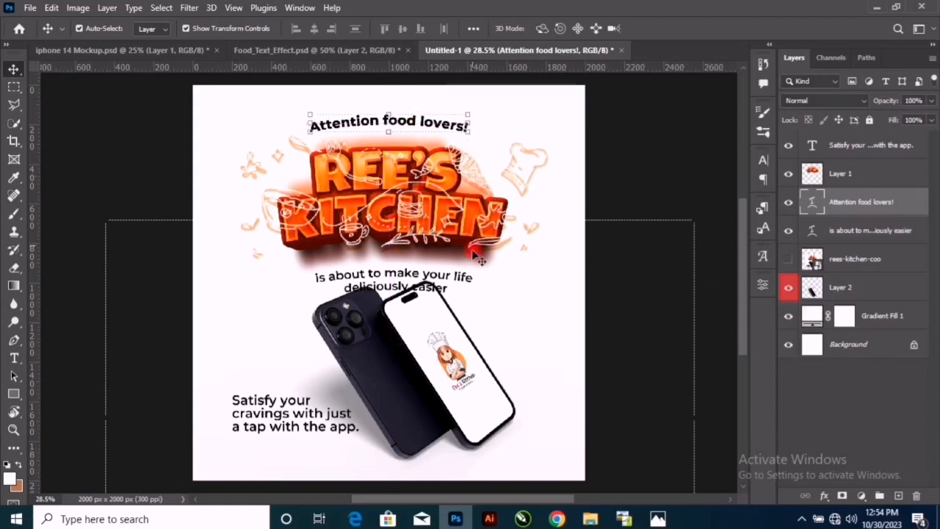
Raise the "is about to make your life deliciously easier" text, scale it to about 92% and centre it under the title.
{"action": "mouse_move", "coordinate": [399, 282]}
{"action": "left_mouse_down"}
{"action": "mouse_move", "coordinate": [413, 258]}
{"action": "mouse_move", "coordinate": [407, 268]}
{"action": "left_mouse_up"}
{"action": "key", "text": "ctrl+t"}
{"action": "left_click_drag", "start_coordinate": [467, 282], "coordinate": [454, 274]}
{"action": "left_click", "coordinate": [683, 30]}
{"action": "left_click", "coordinate": [639, 123]}
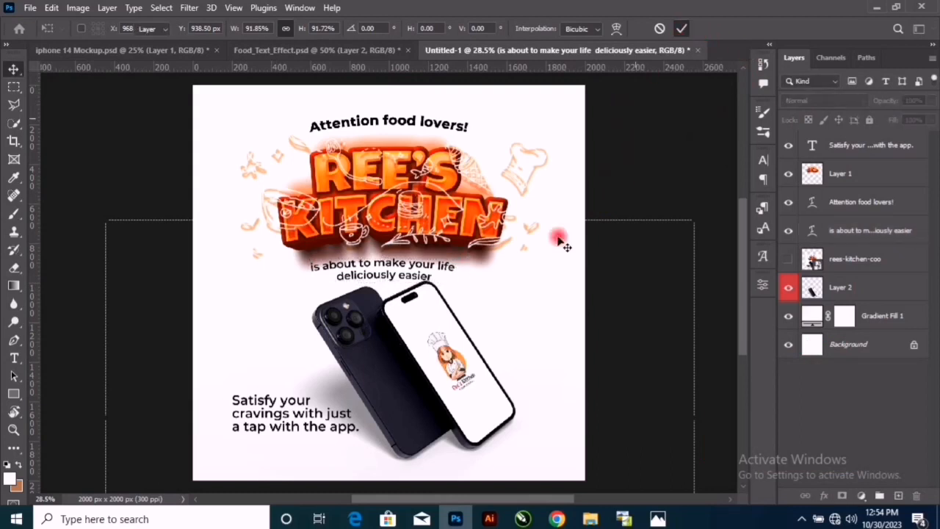
{"action": "scroll", "coordinate": [518, 239], "scroll_direction": "up", "scroll_amount": 2}
{"action": "mouse_move", "coordinate": [371, 273]}
{"action": "left_mouse_down"}
{"action": "mouse_move", "coordinate": [390, 271]}
{"action": "mouse_move", "coordinate": [378, 275]}
{"action": "left_mouse_up"}
{"action": "scroll", "coordinate": [567, 307], "scroll_direction": "down", "scroll_amount": 2}
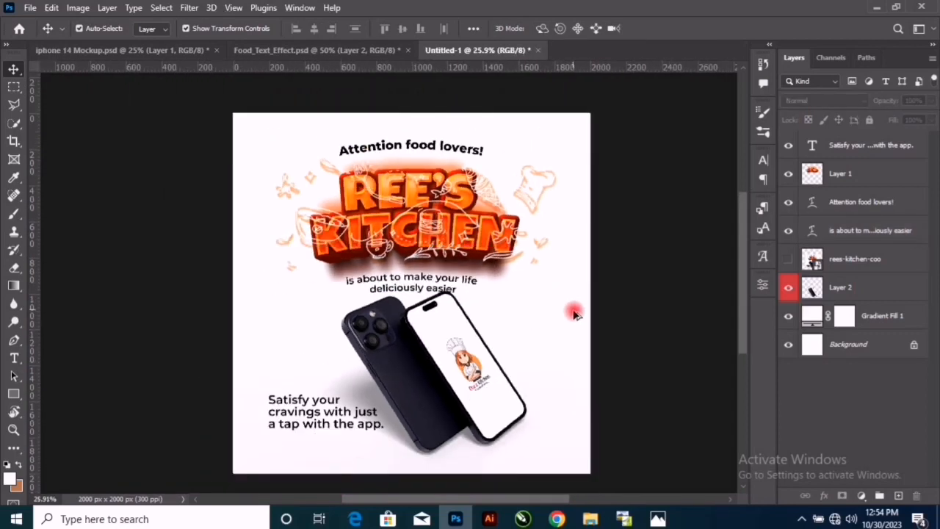
Move the phone image about 146 px right and 38 px down, clear of the tagline above it.
{"action": "left_click", "coordinate": [462, 357]}
{"action": "left_click_drag", "start_coordinate": [458, 314], "coordinate": [486, 321]}
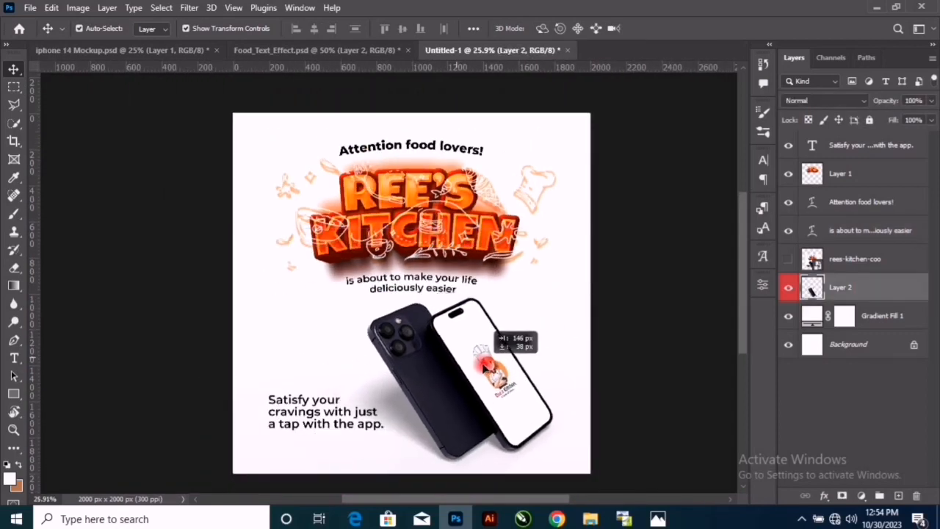
{"action": "left_click_drag", "start_coordinate": [486, 364], "coordinate": [485, 367]}
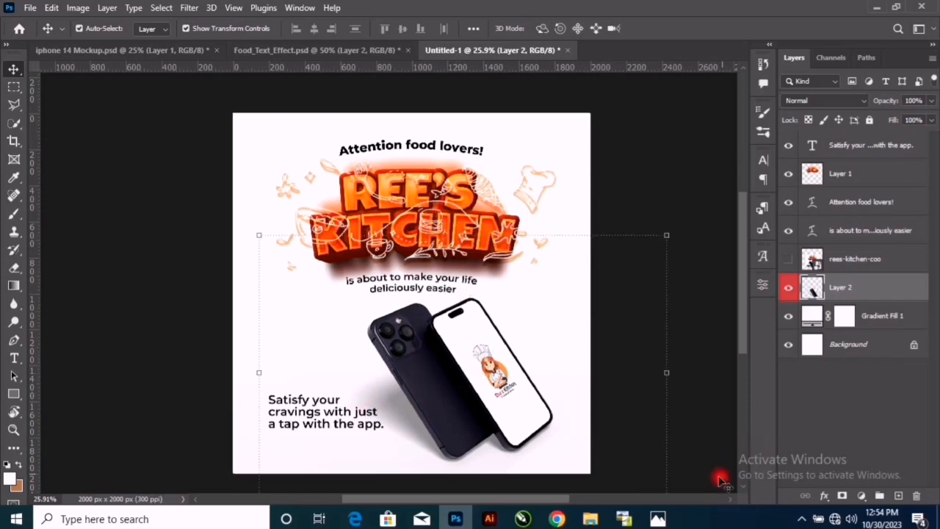
Following the rees-kitchen-coo.jpg reference in Photos, move the title closer to the top text and the lower tagline up beneath it.
{"action": "left_click", "coordinate": [667, 518]}
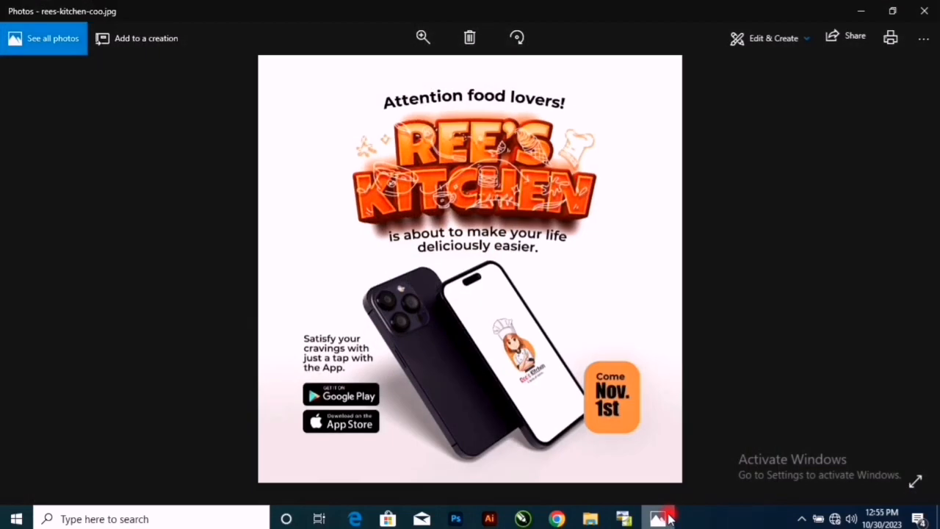
{"action": "left_click", "coordinate": [669, 518]}
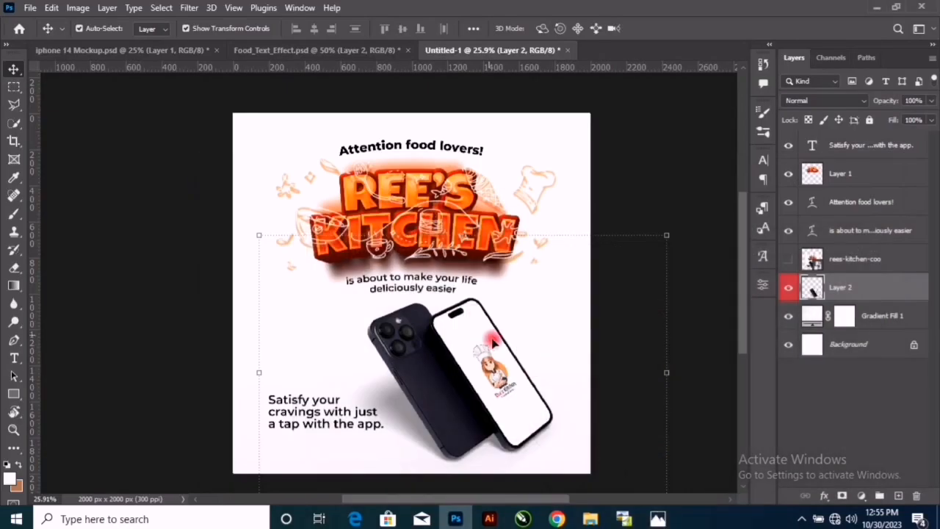
{"action": "left_click", "coordinate": [435, 209]}
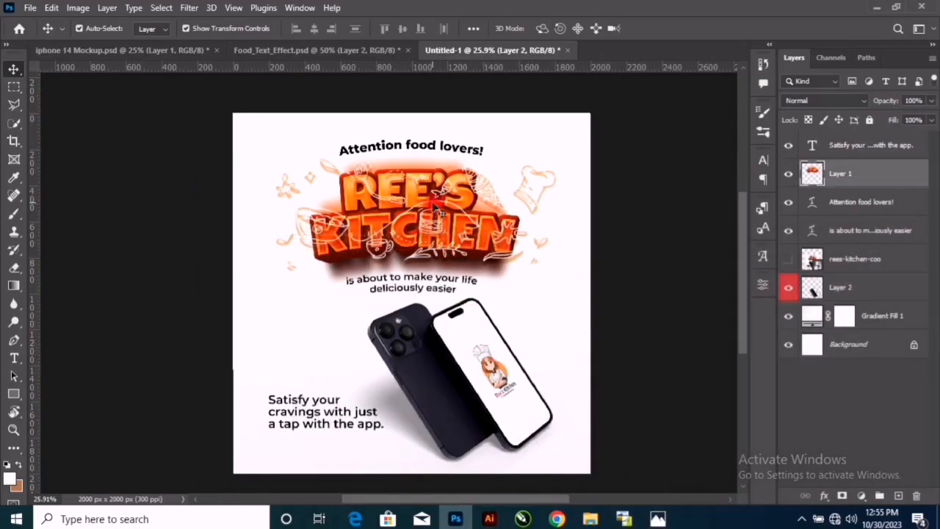
{"action": "left_click_drag", "start_coordinate": [432, 210], "coordinate": [425, 199]}
{"action": "left_click", "coordinate": [655, 219]}
{"action": "left_click", "coordinate": [442, 281]}
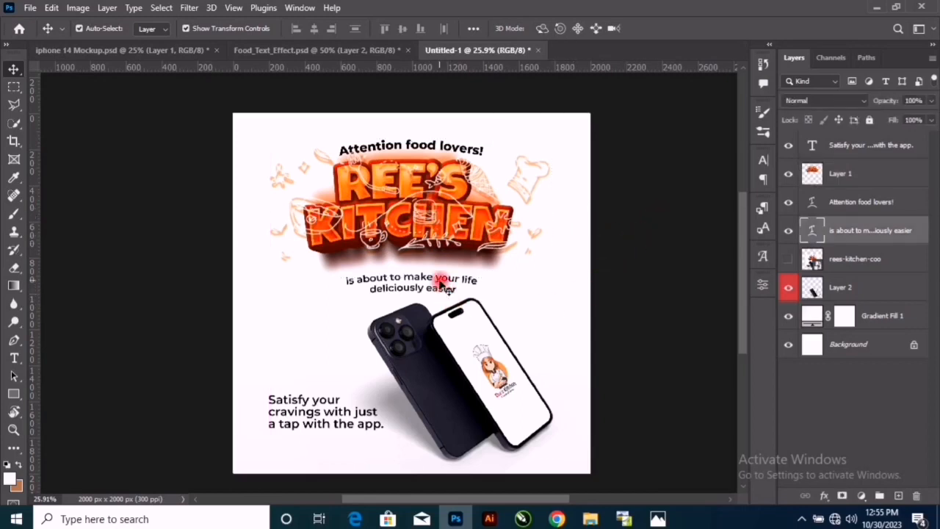
{"action": "left_click_drag", "start_coordinate": [443, 285], "coordinate": [444, 272]}
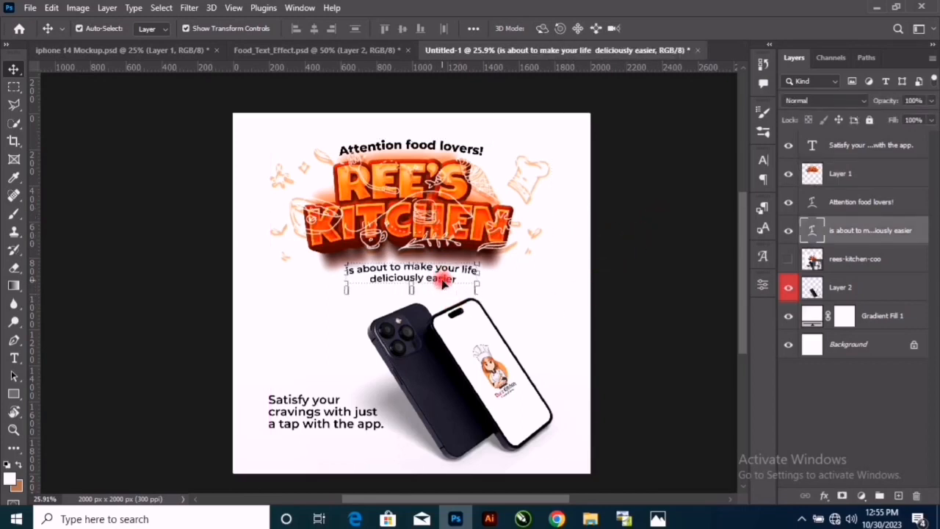
Align both arched taglines and the title on their horizontal centres, and nudge the three together slightly right.
{"action": "left_click", "coordinate": [423, 150], "text": "shift"}
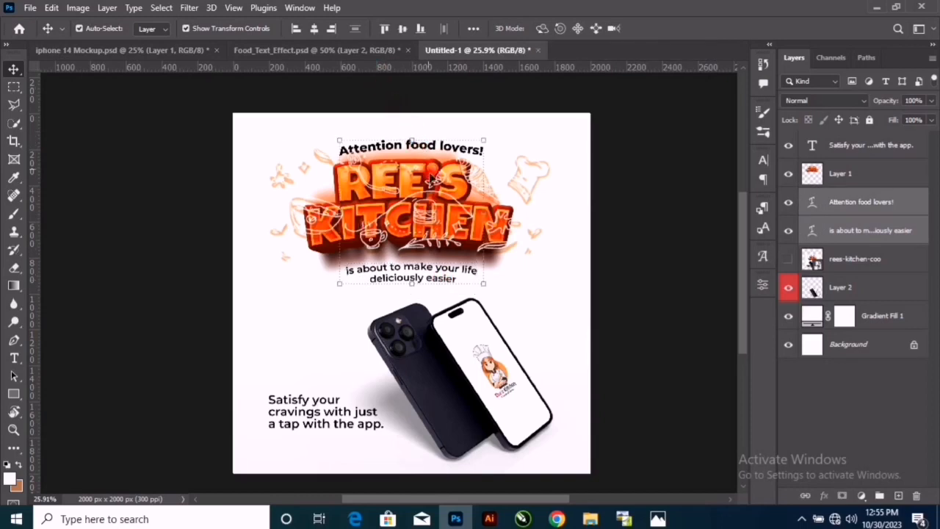
{"action": "left_click", "coordinate": [652, 226]}
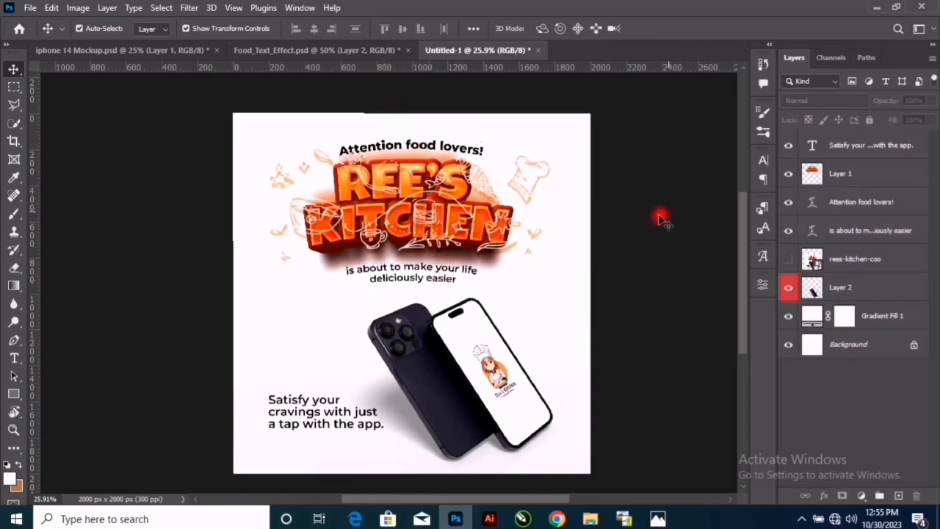
{"action": "left_click", "coordinate": [418, 278]}
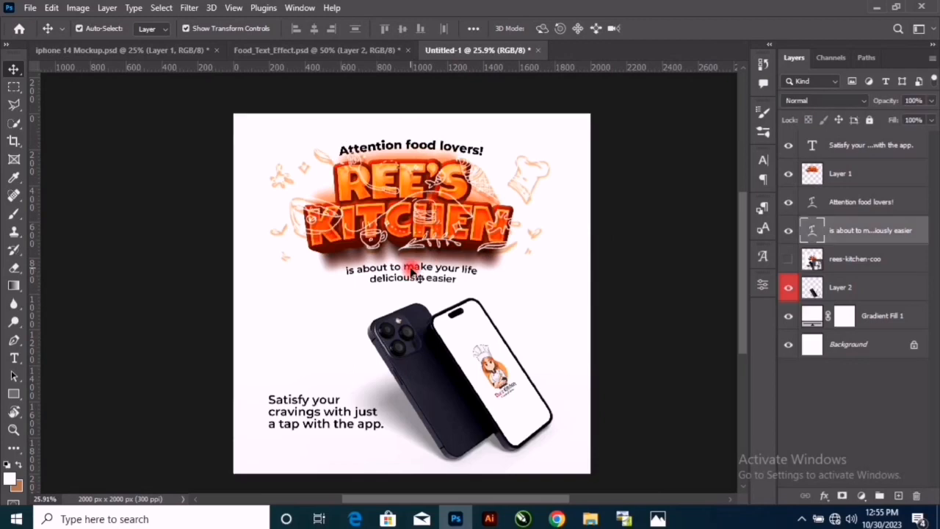
{"action": "left_click", "coordinate": [423, 151], "text": "shift"}
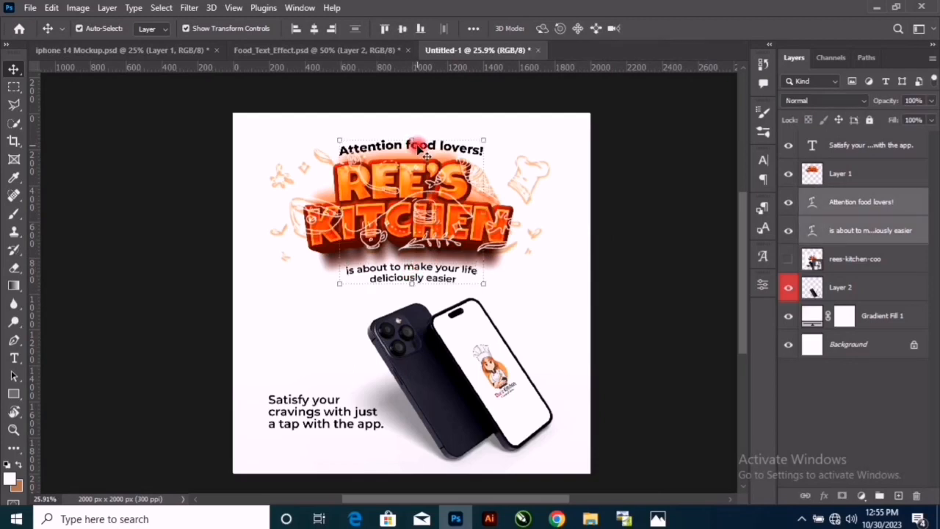
{"action": "left_click", "coordinate": [314, 29]}
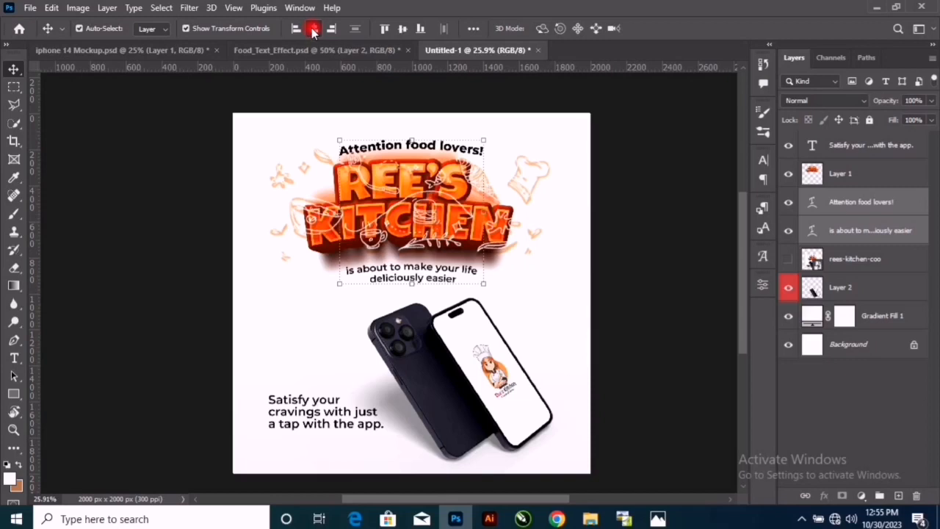
{"action": "left_click", "coordinate": [408, 176], "text": "shift"}
{"action": "left_click", "coordinate": [290, 7]}
{"action": "left_click", "coordinate": [314, 29]}
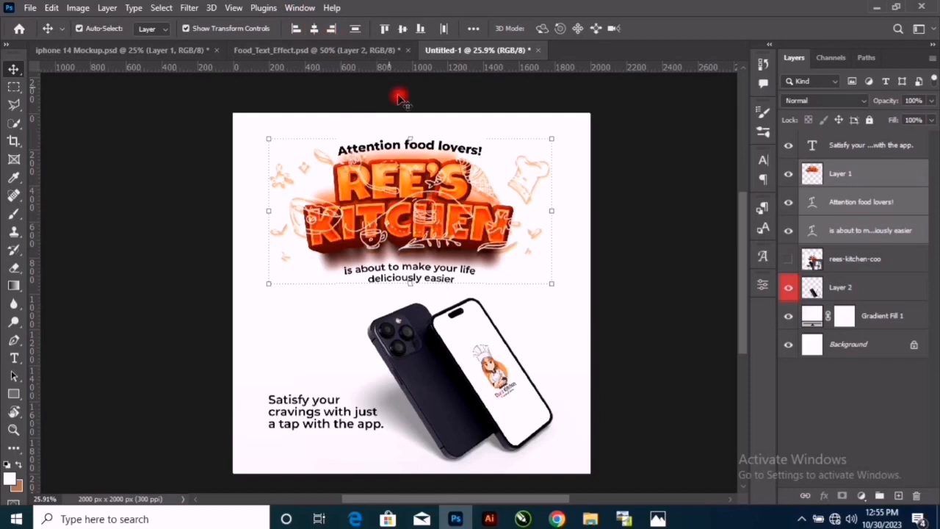
{"action": "key", "text": "Right"}
{"action": "key", "text": "Right"}
{"action": "key", "text": "Right"}
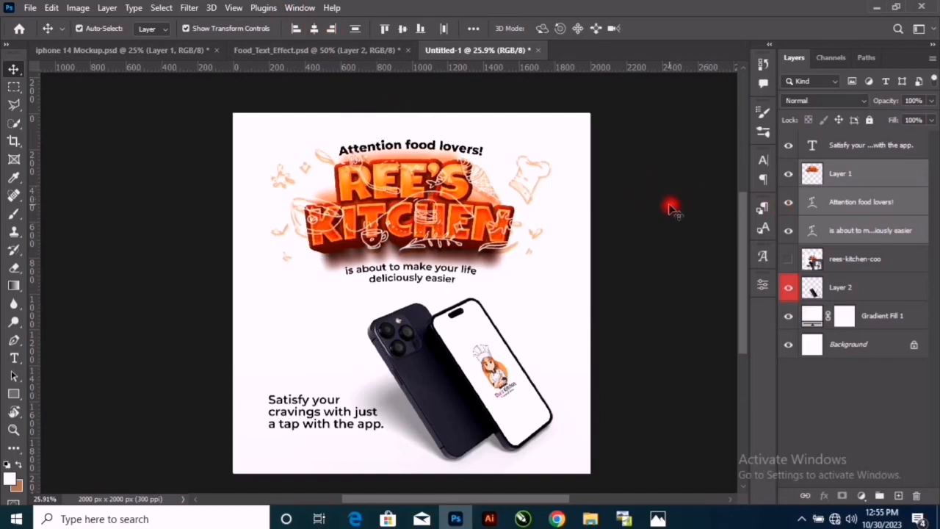
{"action": "left_click", "coordinate": [671, 207]}
Move the phone image left and slightly up, beneath the lower tagline.
{"action": "left_click", "coordinate": [488, 393]}
{"action": "left_click_drag", "start_coordinate": [488, 393], "coordinate": [450, 384]}
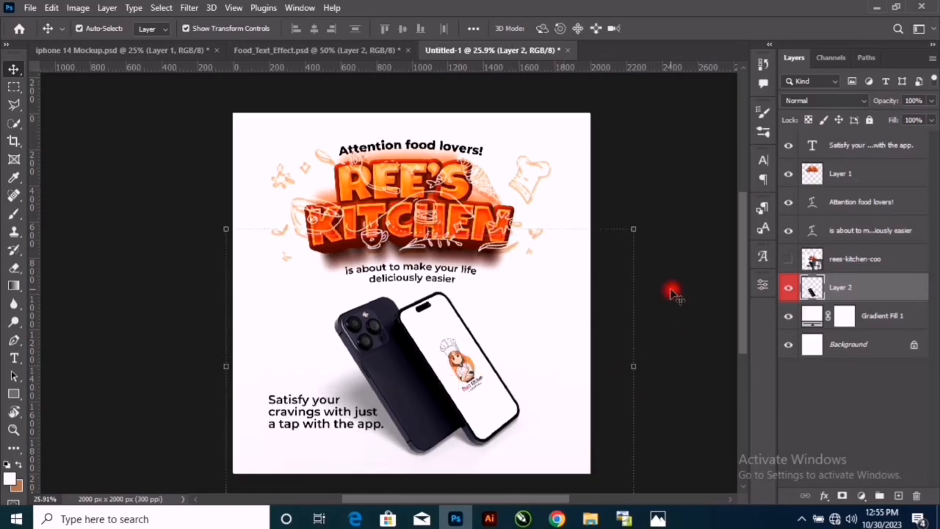
Following the rees-kitchen-coo.jpg reference in Photos, return to Photoshop and scale the "Satisfy your cravings" text to about 72%.
{"action": "left_click", "coordinate": [658, 519]}
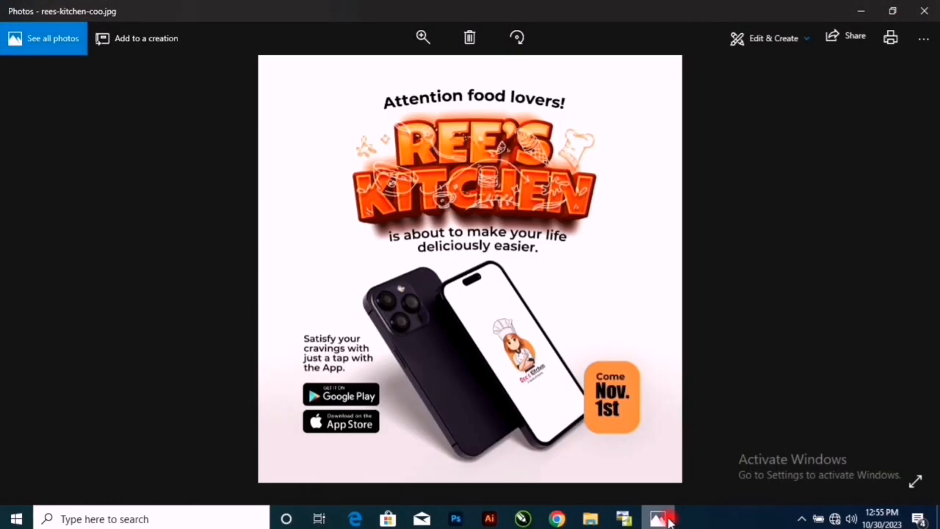
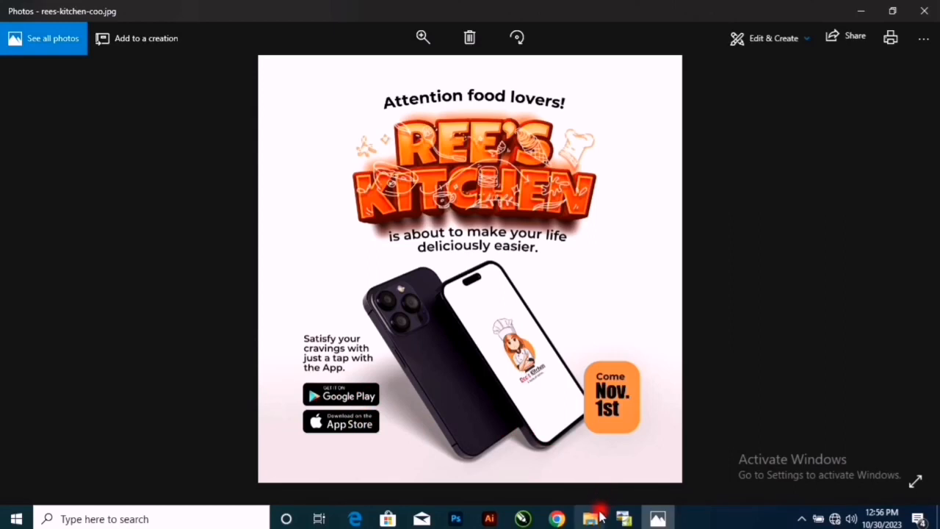
{"action": "left_click", "coordinate": [462, 520]}
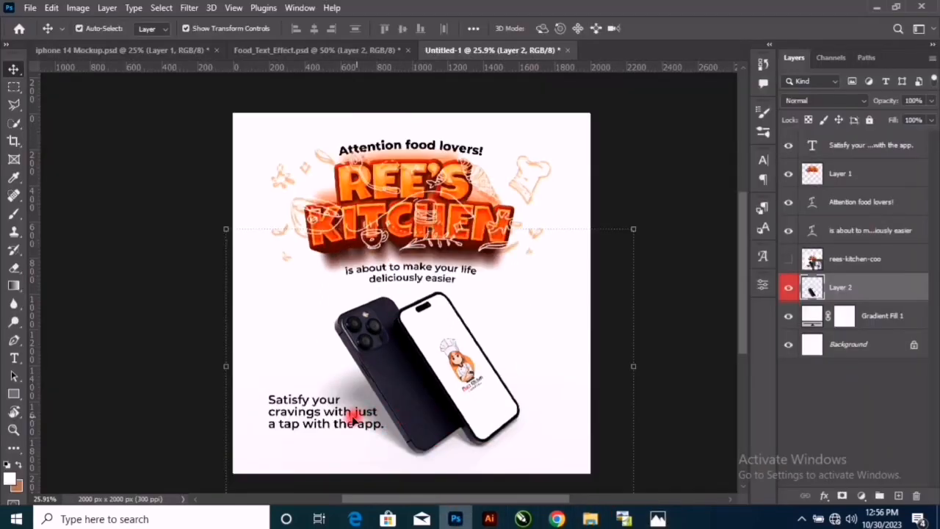
{"action": "left_click", "coordinate": [327, 409]}
{"action": "left_click_drag", "start_coordinate": [382, 434], "coordinate": [346, 423]}
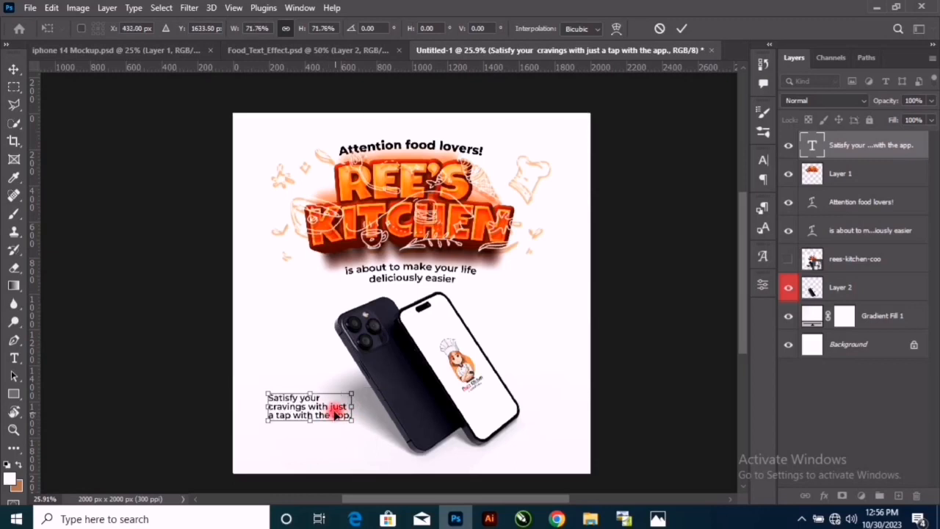
{"action": "key", "text": "Return"}
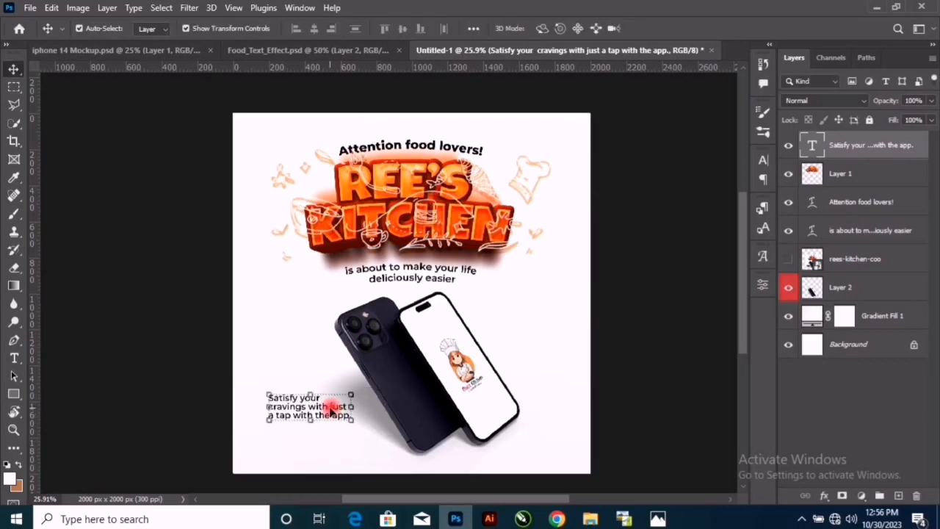
Rebreak the small text into four lines: "Satisfy your / cravings with / just a tap with / the app.".
{"action": "double_click", "coordinate": [331, 410]}
{"action": "left_click", "coordinate": [331, 408]}
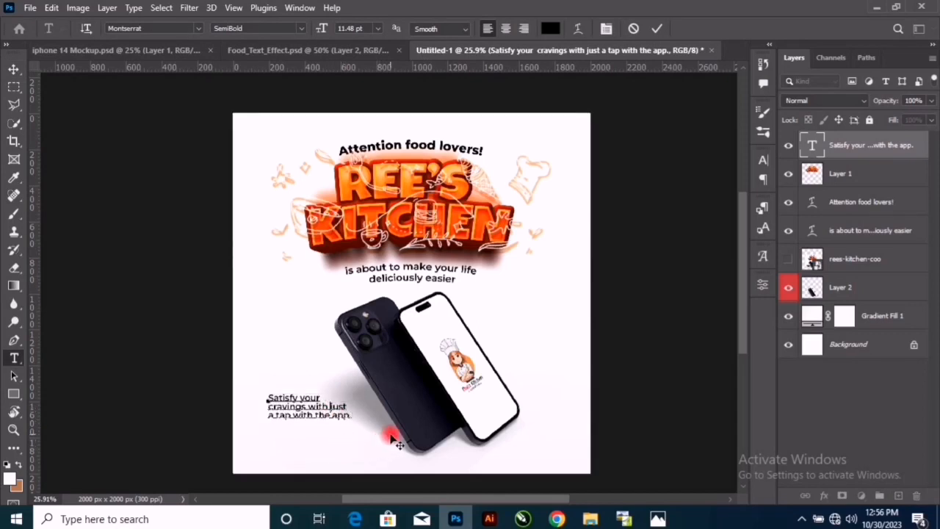
{"action": "key", "text": "Return"}
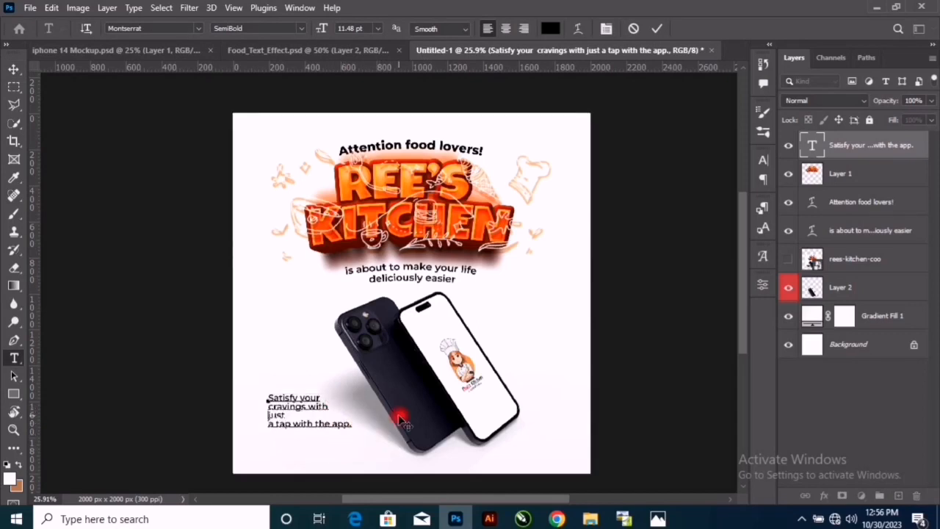
{"action": "key", "text": "BackSpace"}
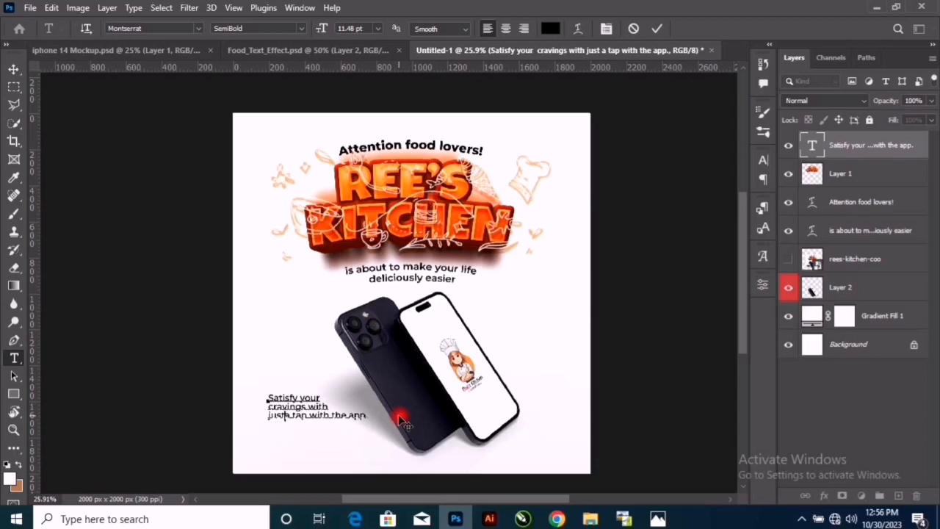
{"action": "left_click", "coordinate": [334, 415]}
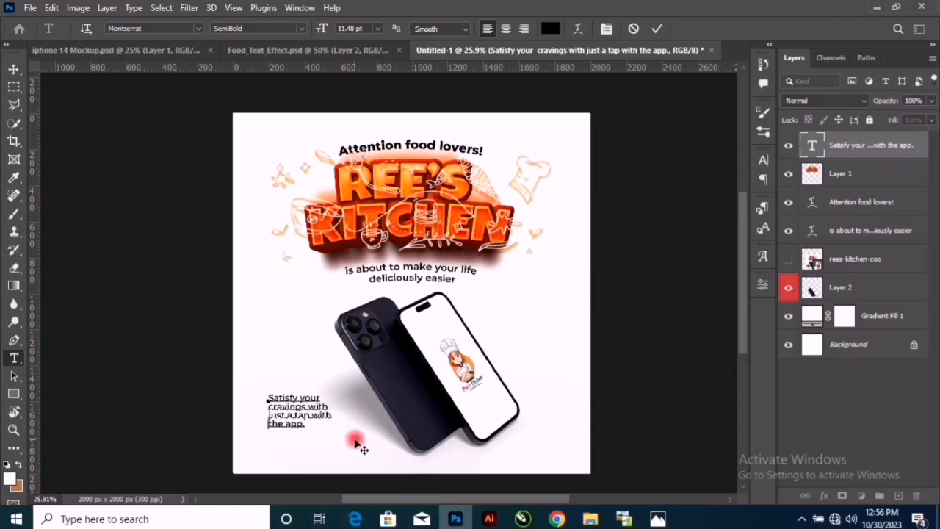
{"action": "left_click", "coordinate": [661, 28]}
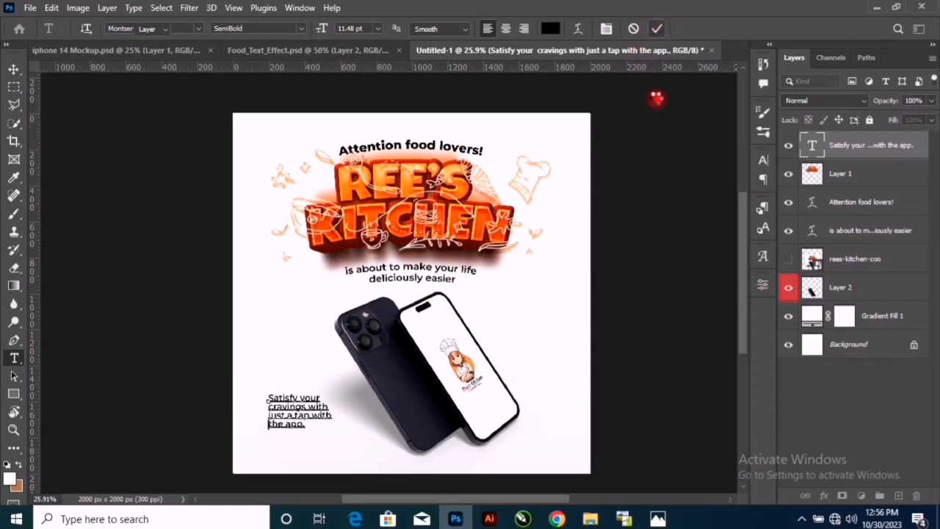
Move the four-line "Satisfy your cravings" text up and slightly left, beside the back phone.
{"action": "key", "text": "v"}
{"action": "left_click", "coordinate": [666, 262]}
{"action": "left_click_drag", "start_coordinate": [294, 400], "coordinate": [285, 363]}
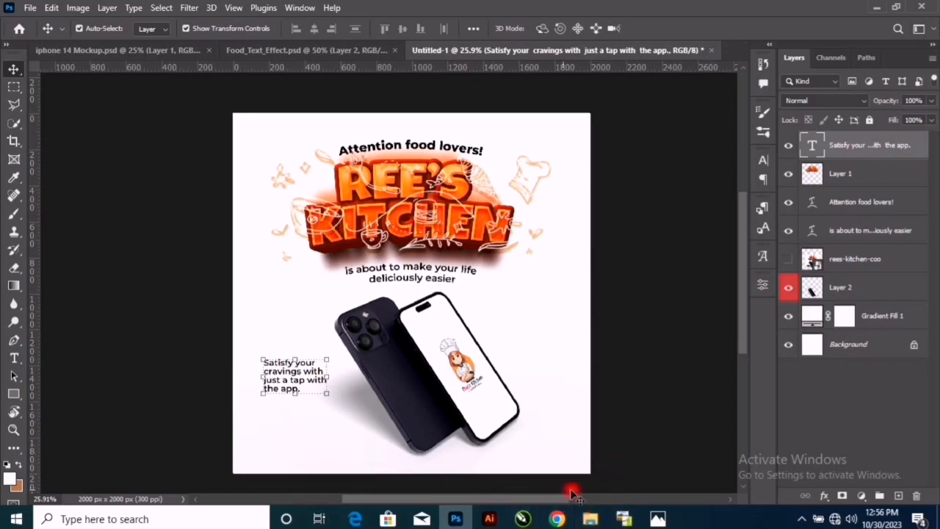
Place the app-store-google-play badges image from the Downloads folder, scale it to 8.55% and position it beneath the "Satisfy your cravings" text.
{"action": "mouse_move", "coordinate": [590, 519]}
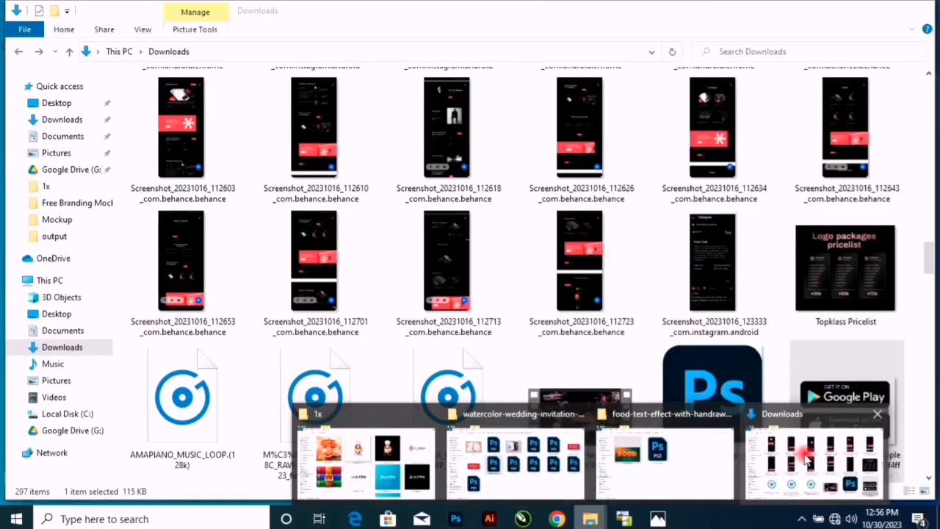
{"action": "left_click", "coordinate": [807, 458]}
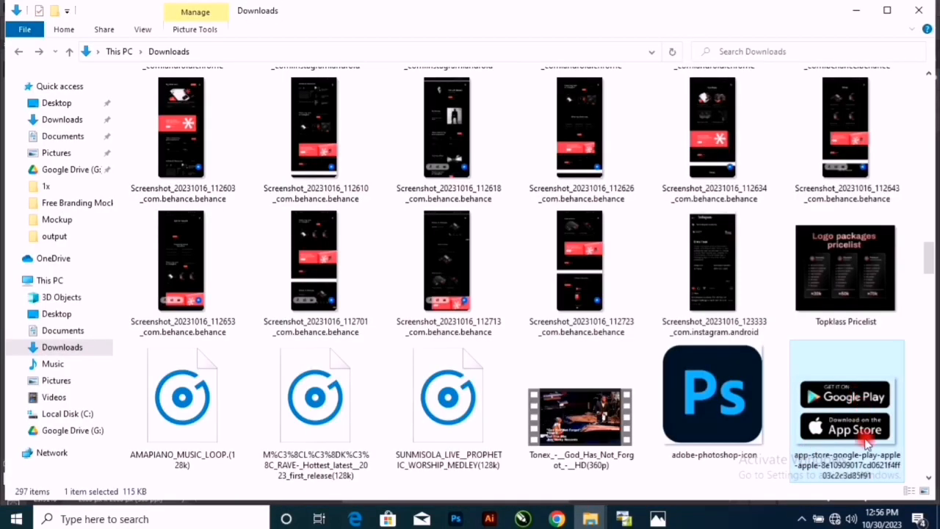
{"action": "left_click_drag", "start_coordinate": [856, 403], "coordinate": [362, 442]}
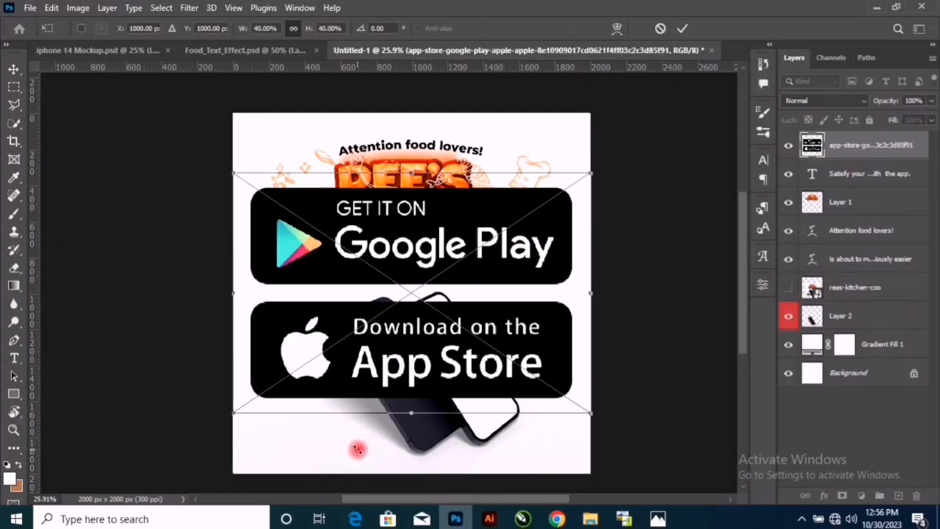
{"action": "left_click_drag", "start_coordinate": [590, 171], "coordinate": [279, 324]}
{"action": "left_click_drag", "start_coordinate": [273, 374], "coordinate": [297, 419]}
{"action": "left_click", "coordinate": [680, 31]}
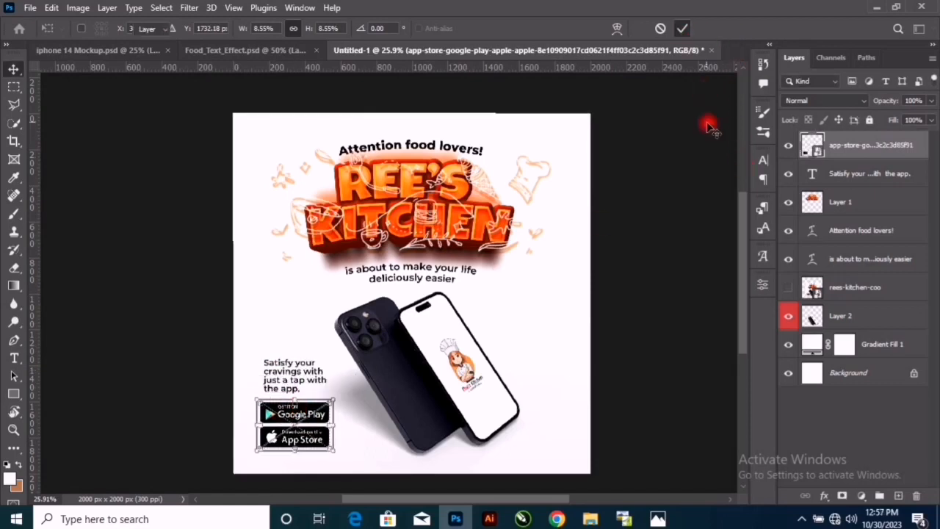
Nudge the "Satisfy your cravings" text and the store badges together upward and slightly right.
{"action": "left_click", "coordinate": [285, 367]}
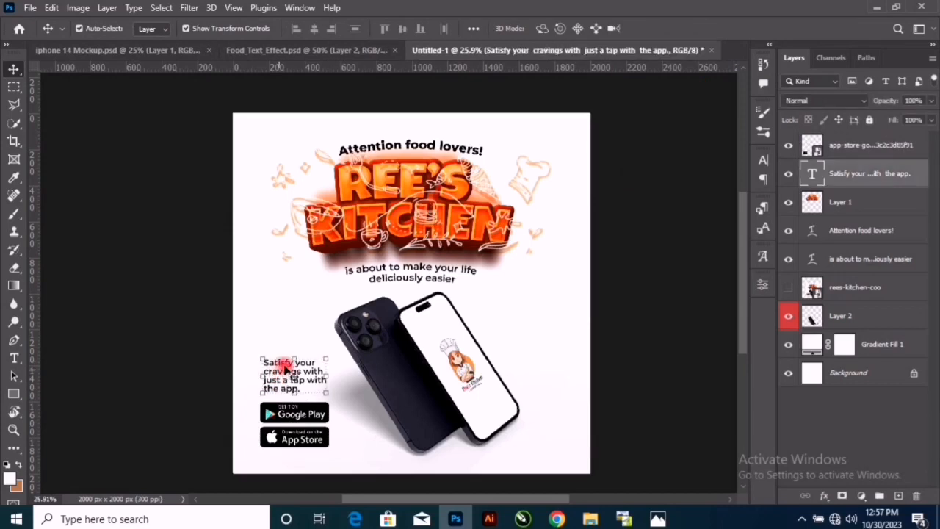
{"action": "left_click", "coordinate": [303, 420], "text": "shift"}
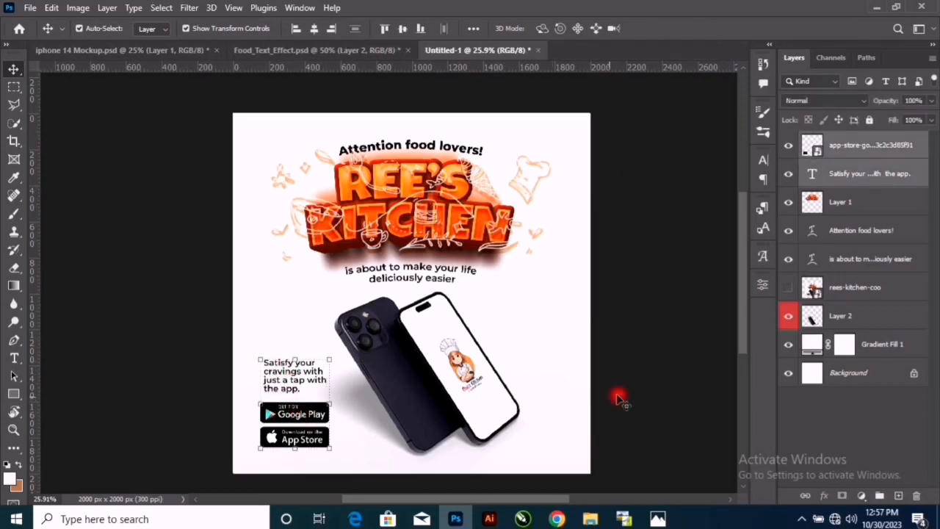
{"action": "left_click", "coordinate": [287, 376]}
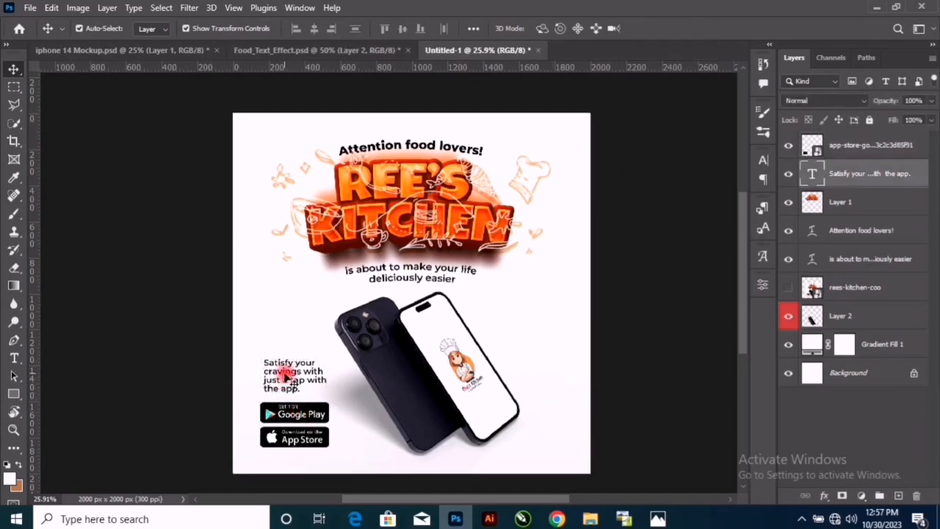
{"action": "left_click", "coordinate": [304, 416], "text": "shift"}
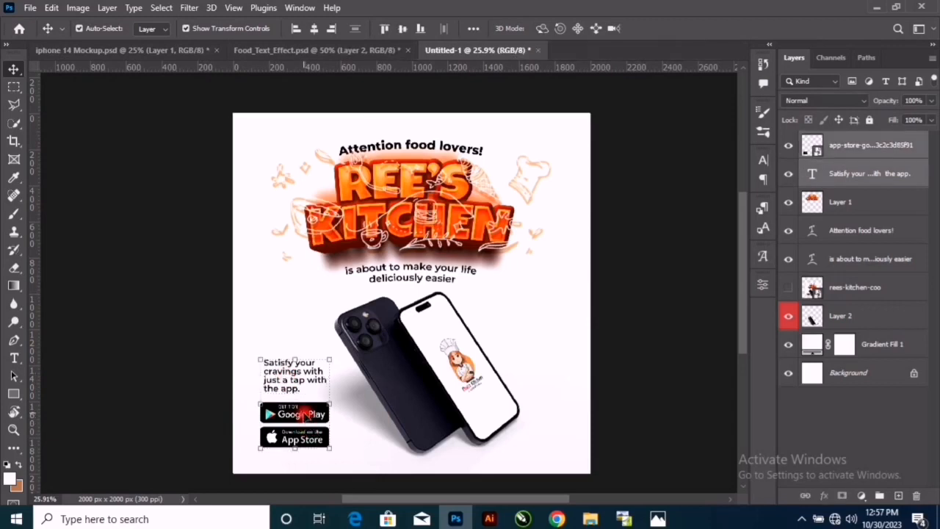
{"action": "key", "text": "shift+Up"}
{"action": "key", "text": "shift+Up"}
{"action": "key", "text": "shift+Up"}
{"action": "key", "text": "shift+Up"}
{"action": "key", "text": "shift+Up"}
{"action": "key", "text": "shift+Up"}
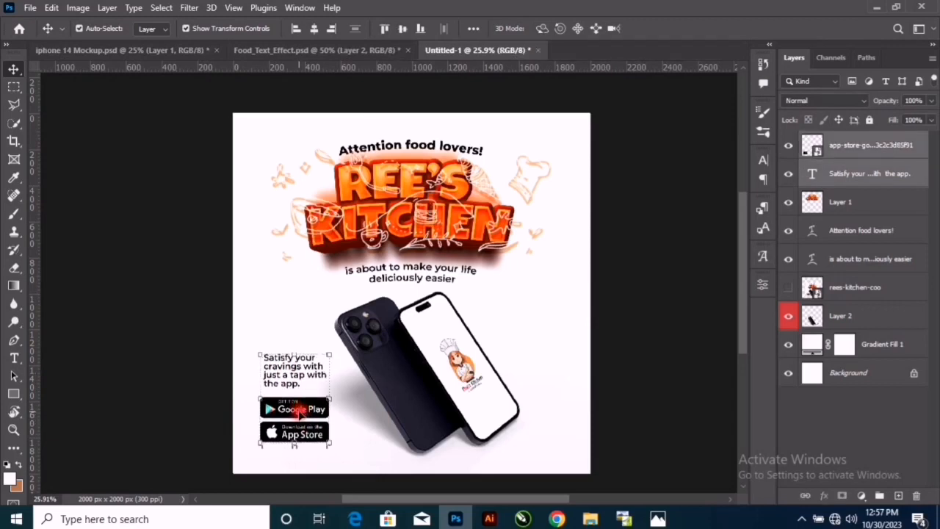
{"action": "key", "text": "shift+Up"}
{"action": "key", "text": "shift+Up"}
{"action": "key", "text": "shift+Up"}
{"action": "key", "text": "shift+Up"}
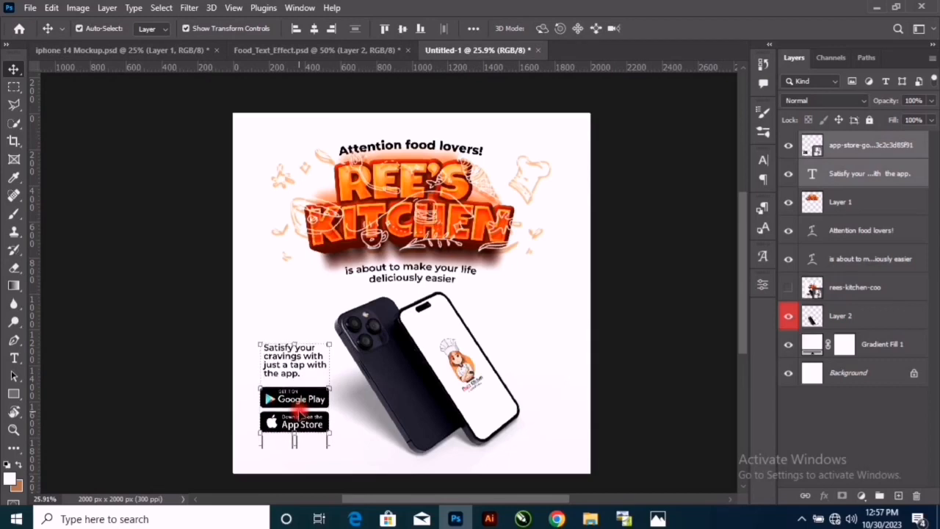
{"action": "key", "text": "Up"}
{"action": "key", "text": "Up"}
{"action": "key", "text": "Up"}
{"action": "key", "text": "Right"}
{"action": "key", "text": "Right"}
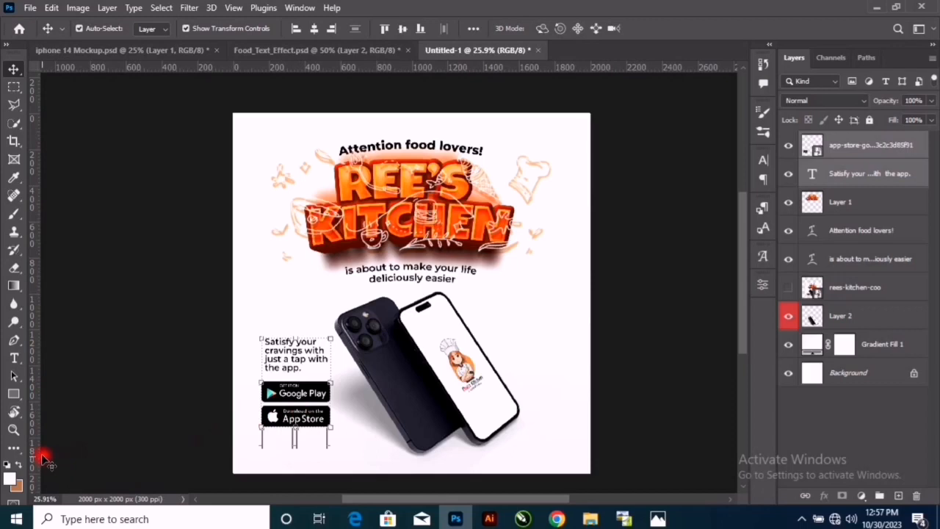
Move the phone image slightly left and up, closer to the text and store badges.
{"action": "left_click", "coordinate": [381, 384]}
{"action": "left_click_drag", "start_coordinate": [408, 391], "coordinate": [400, 388]}
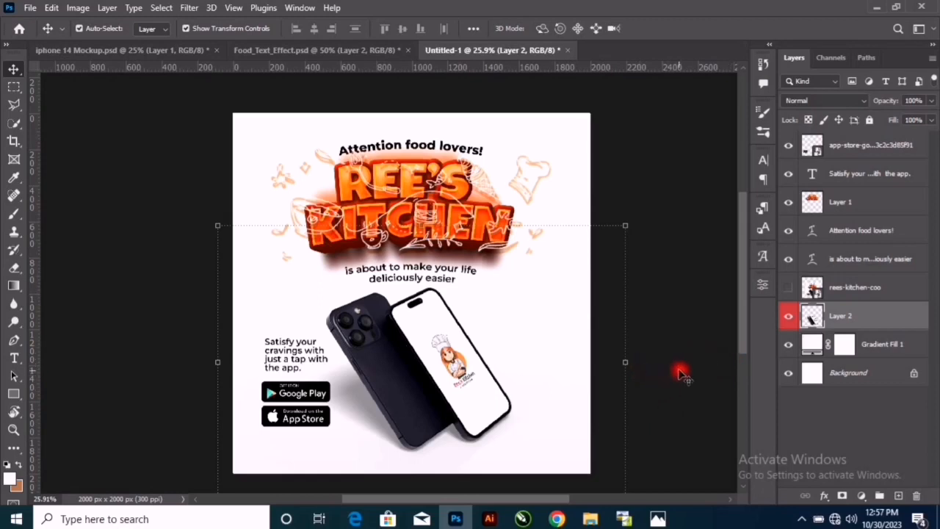
{"action": "left_click", "coordinate": [683, 340]}
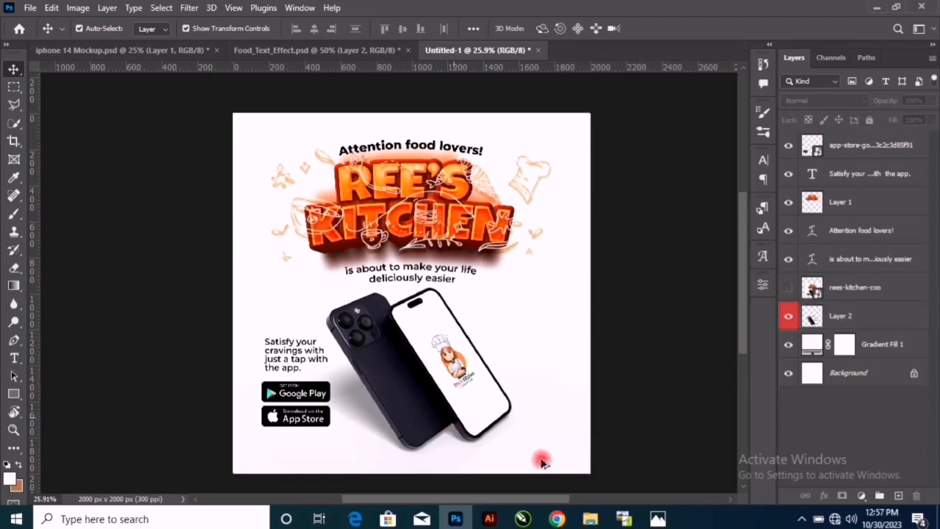
Examine the orange launch-date badge in the rees-kitchen-coo.jpg reference in Photos, and return to Photoshop.
{"action": "mouse_move", "coordinate": [657, 518]}
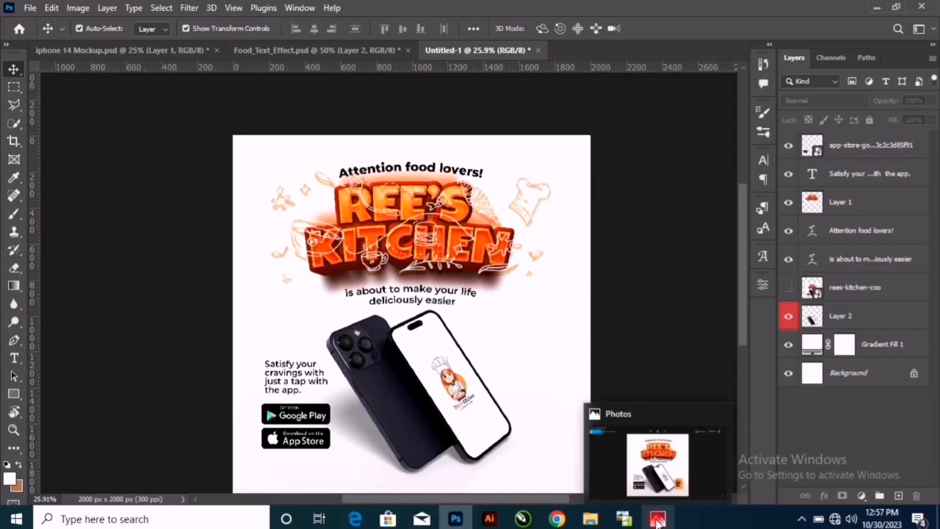
{"action": "left_click", "coordinate": [676, 483]}
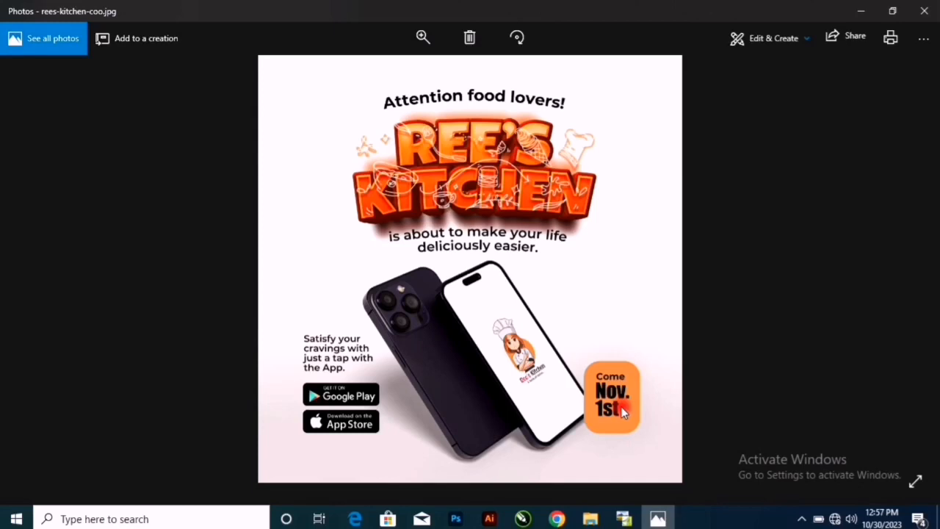
{"action": "left_click", "coordinate": [457, 517]}
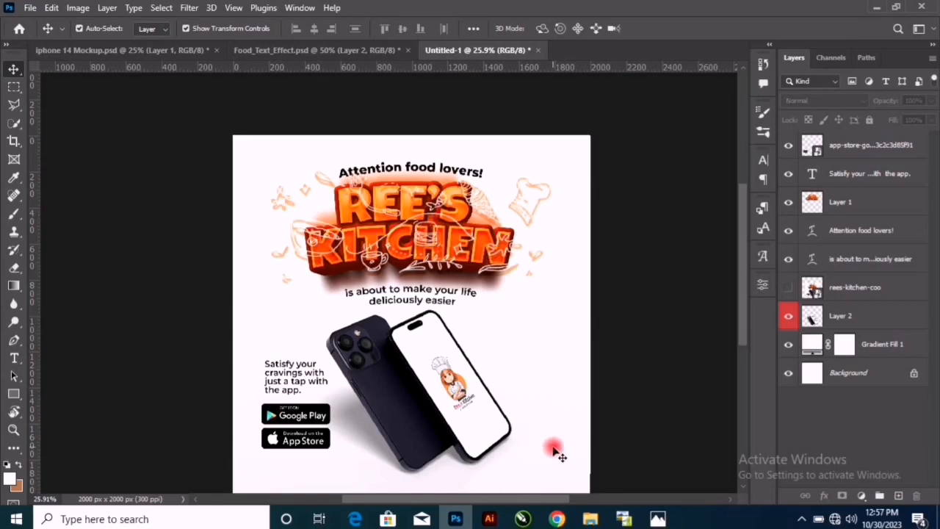
{"action": "left_click_drag", "start_coordinate": [560, 478], "coordinate": [577, 415]}
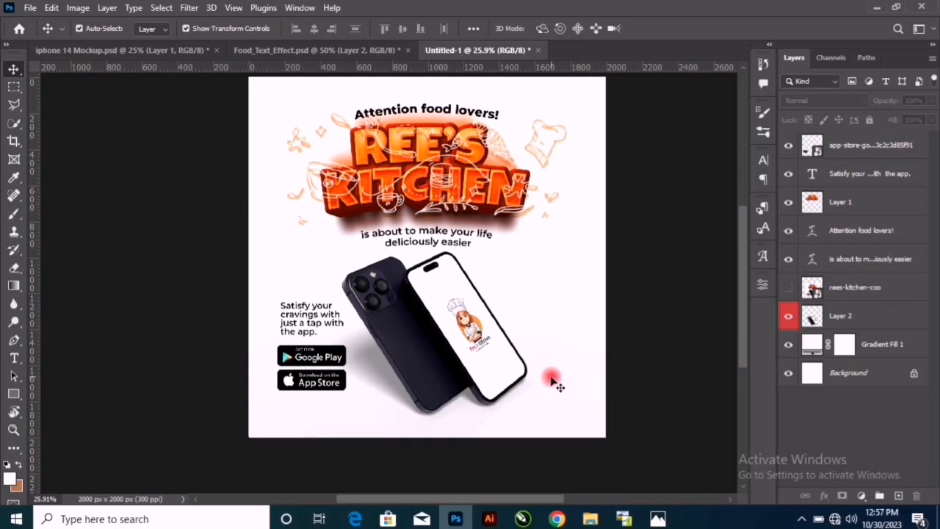
{"action": "scroll", "coordinate": [552, 380], "scroll_direction": "up", "scroll_amount": 5}
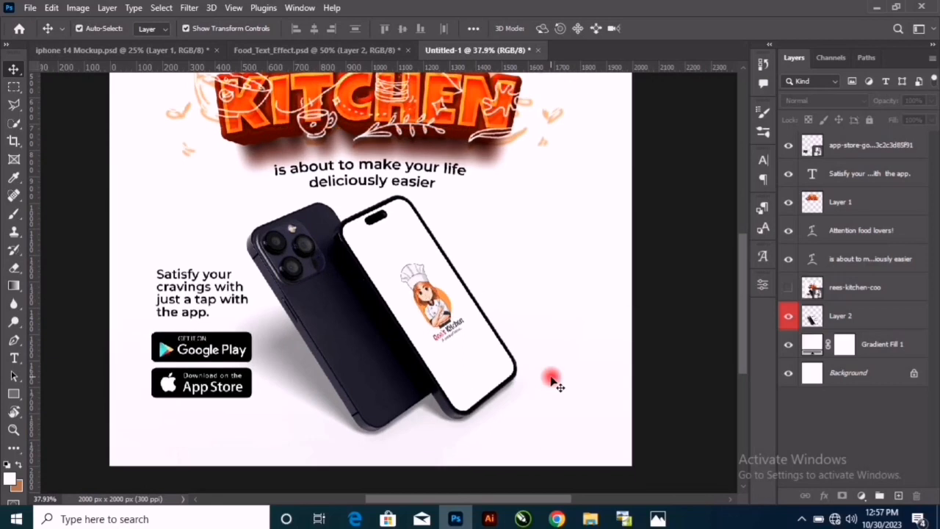
{"action": "scroll", "coordinate": [552, 379], "scroll_direction": "up", "scroll_amount": 2}
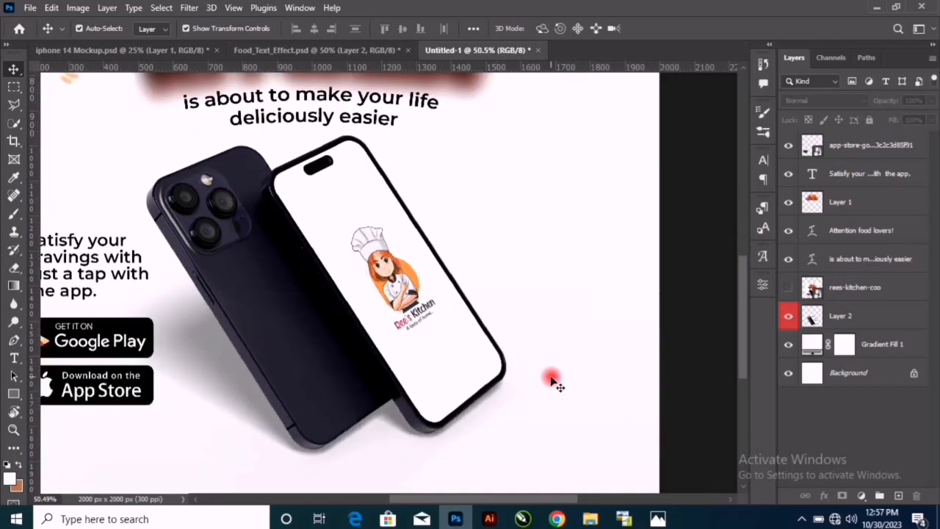
{"action": "scroll", "coordinate": [552, 380], "scroll_direction": "up", "scroll_amount": 1}
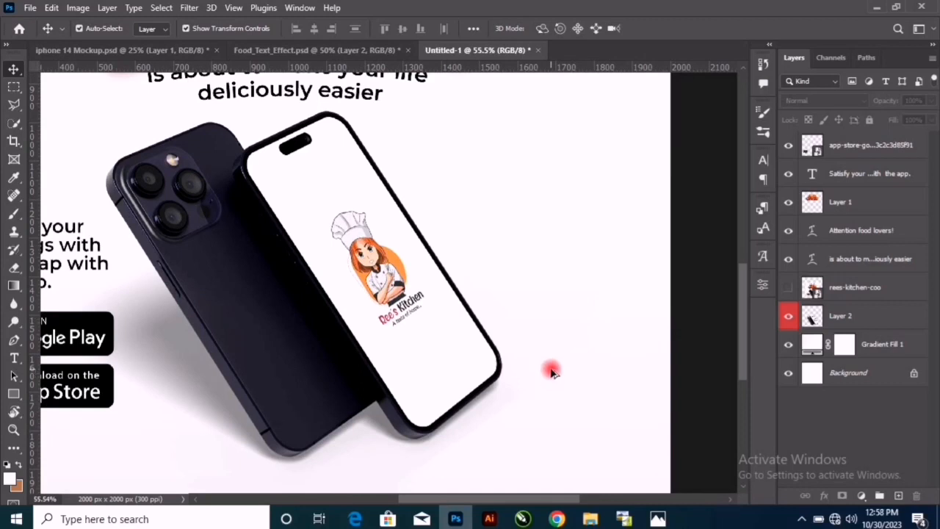
{"action": "scroll", "coordinate": [553, 371], "scroll_direction": "down", "scroll_amount": 4}
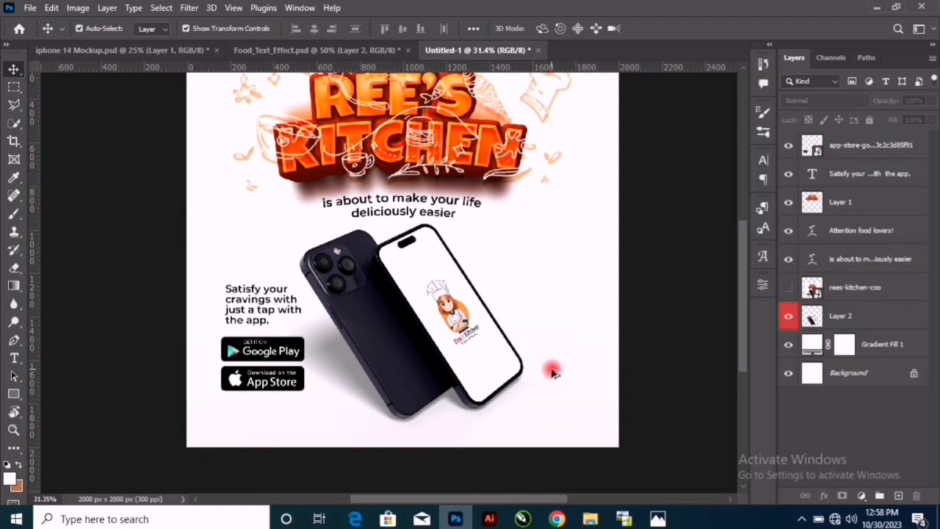
{"action": "scroll", "coordinate": [552, 373], "scroll_direction": "up", "scroll_amount": 4}
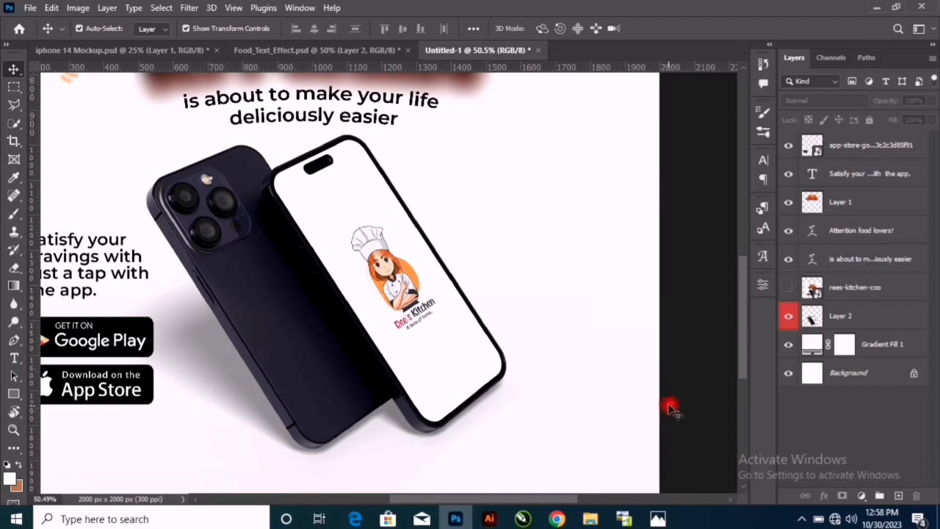
{"action": "left_click", "coordinate": [469, 372]}
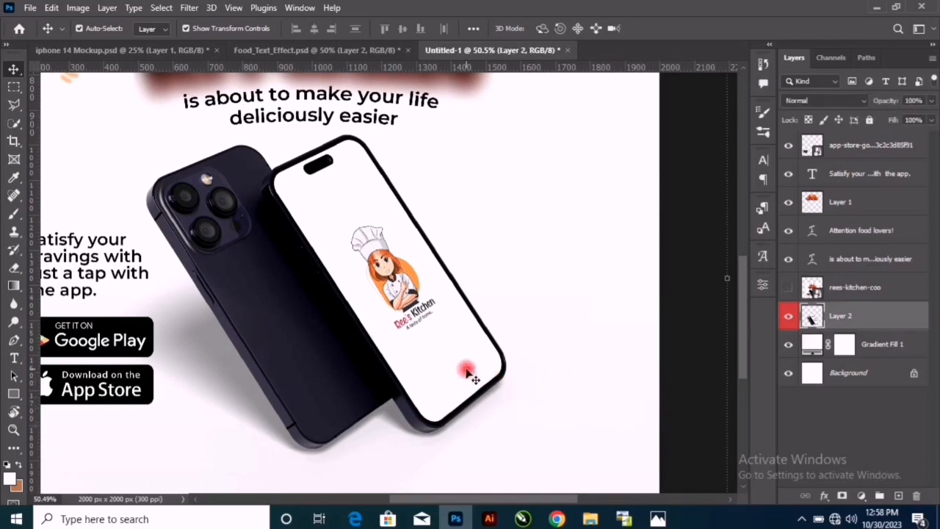
{"action": "left_click", "coordinate": [677, 412]}
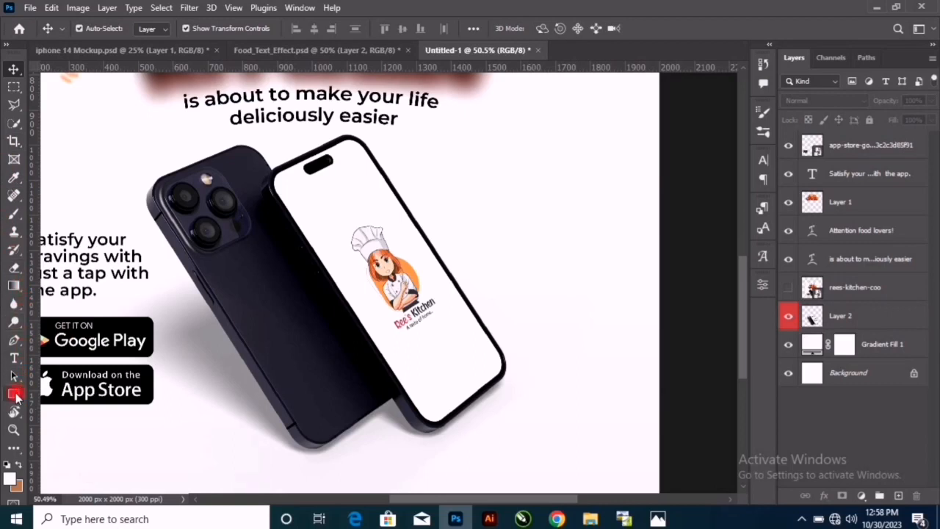
{"action": "left_click_drag", "start_coordinate": [15, 397], "coordinate": [131, 409]}
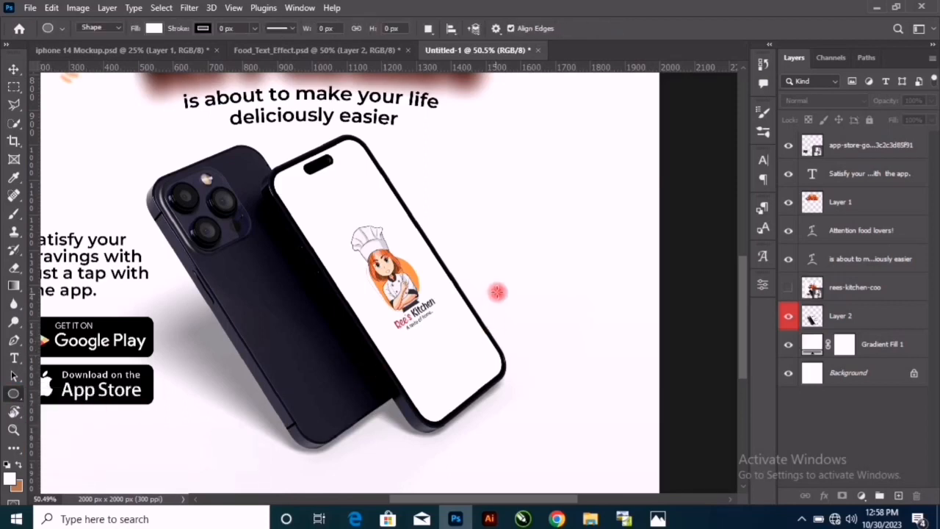
{"action": "left_click_drag", "start_coordinate": [490, 274], "coordinate": [581, 364]}
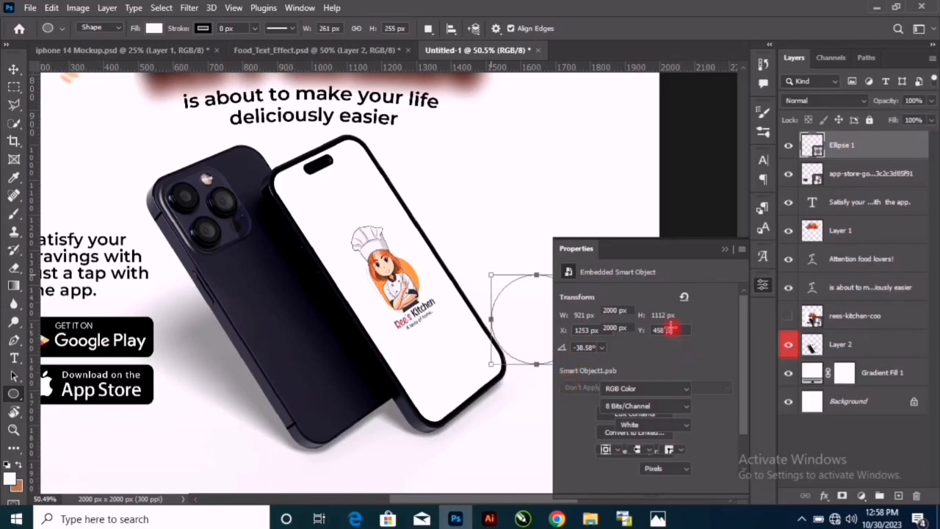
{"action": "key", "text": "ctrl+z"}
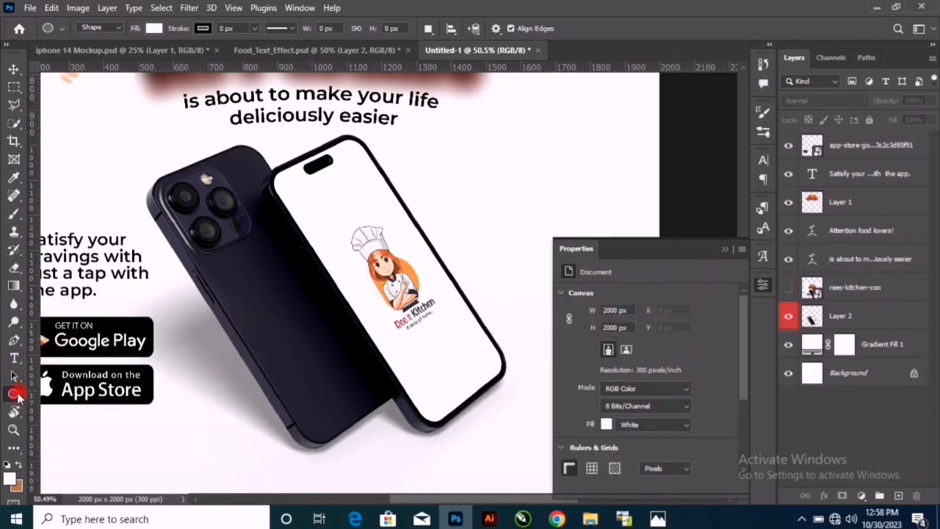
Draw a white rectangle shape of about 326 × 451 px beside the lower right edge of the front phone.
{"action": "right_click", "coordinate": [15, 394]}
{"action": "left_click", "coordinate": [59, 391]}
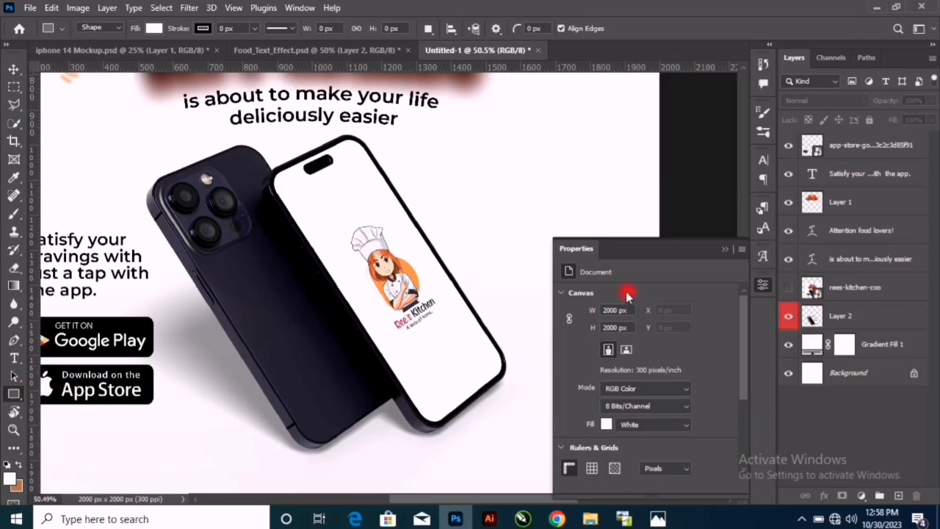
{"action": "left_click", "coordinate": [730, 250]}
{"action": "left_click_drag", "start_coordinate": [495, 277], "coordinate": [609, 434]}
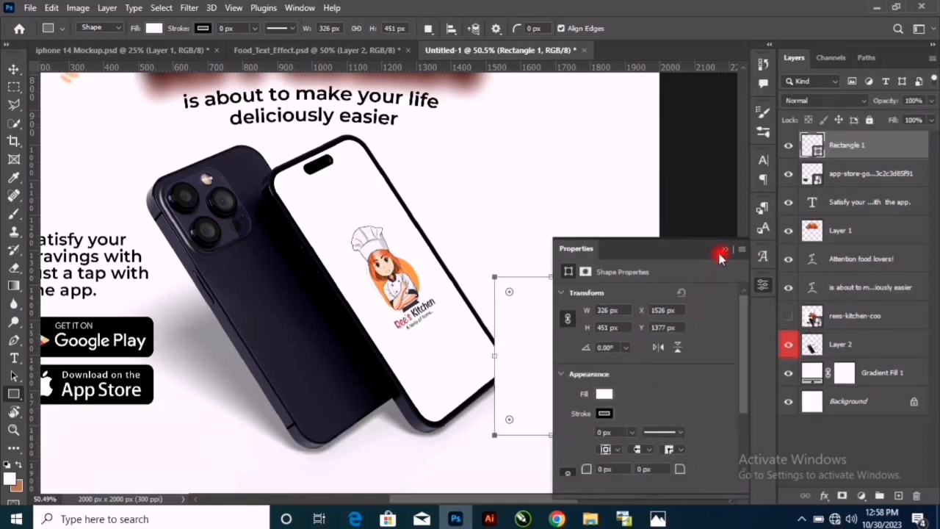
{"action": "left_click", "coordinate": [725, 251]}
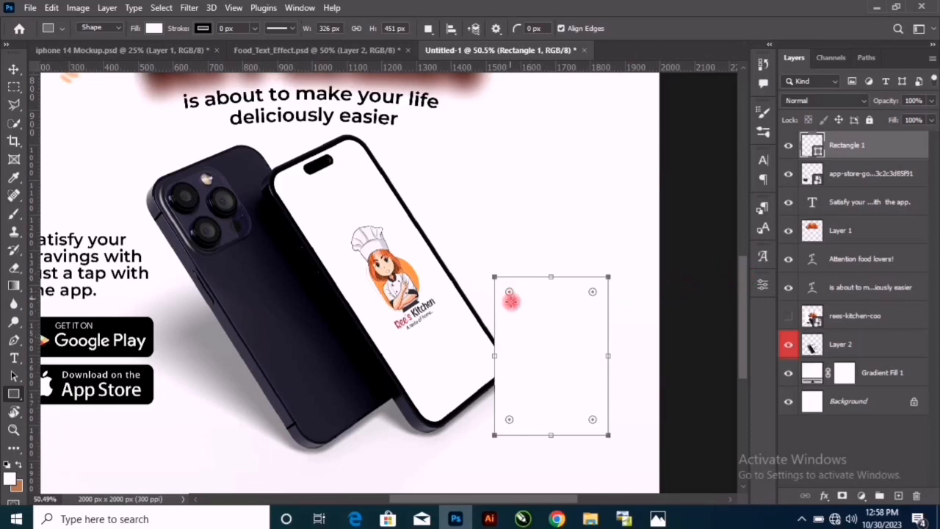
Round all four corners of the new rectangle equally.
{"action": "scroll", "coordinate": [509, 294], "scroll_direction": "up", "scroll_amount": 3}
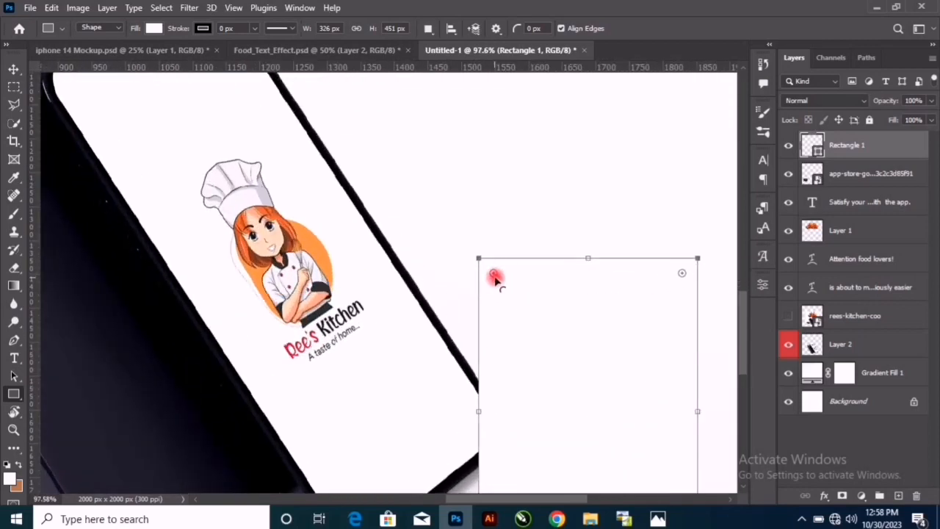
{"action": "left_click_drag", "start_coordinate": [494, 275], "coordinate": [518, 293]}
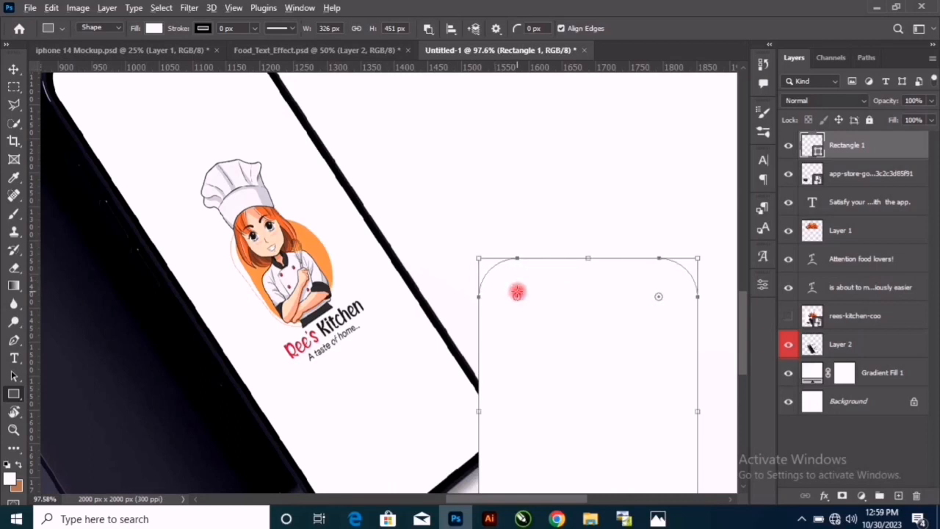
{"action": "scroll", "coordinate": [517, 292], "scroll_direction": "down", "scroll_amount": 4}
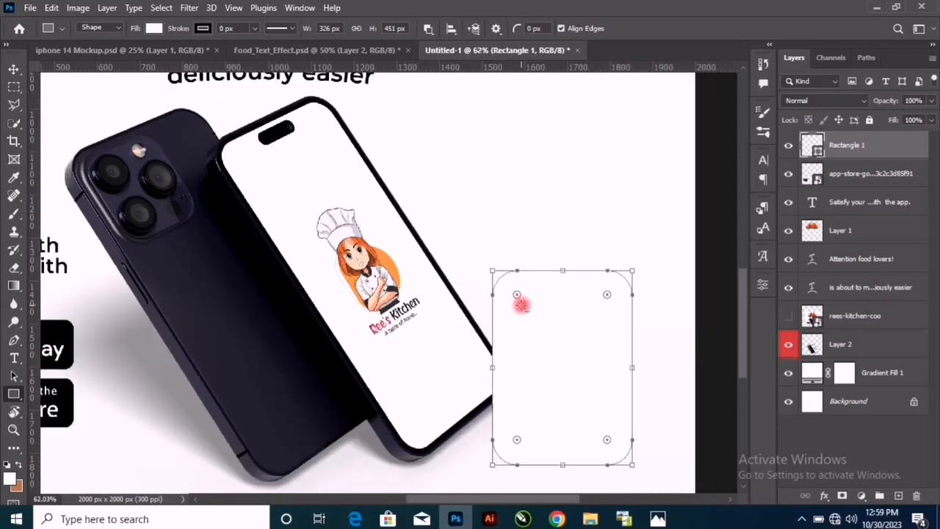
{"action": "scroll", "coordinate": [521, 305], "scroll_direction": "down", "scroll_amount": 3}
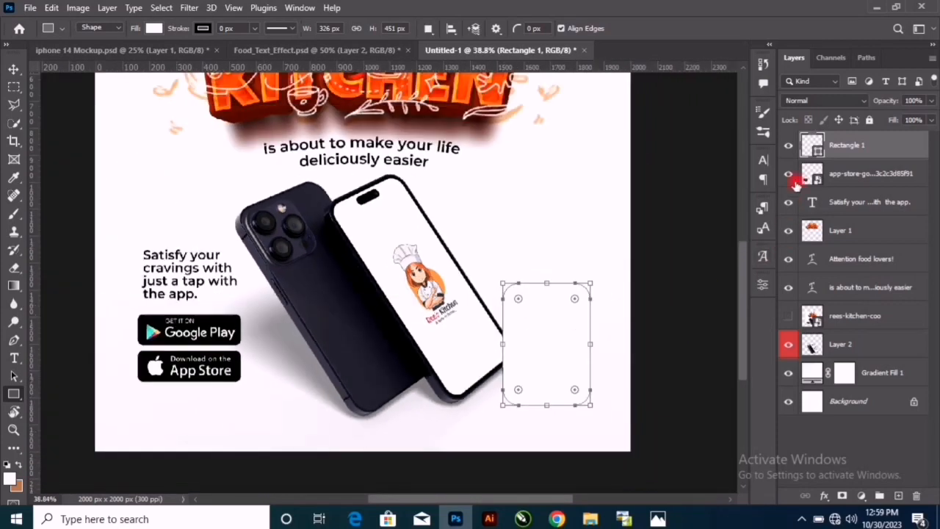
Fill the rounded rectangle with the orange sampled from the chef logo on the phone screen, #e49b3b.
{"action": "double_click", "coordinate": [817, 150]}
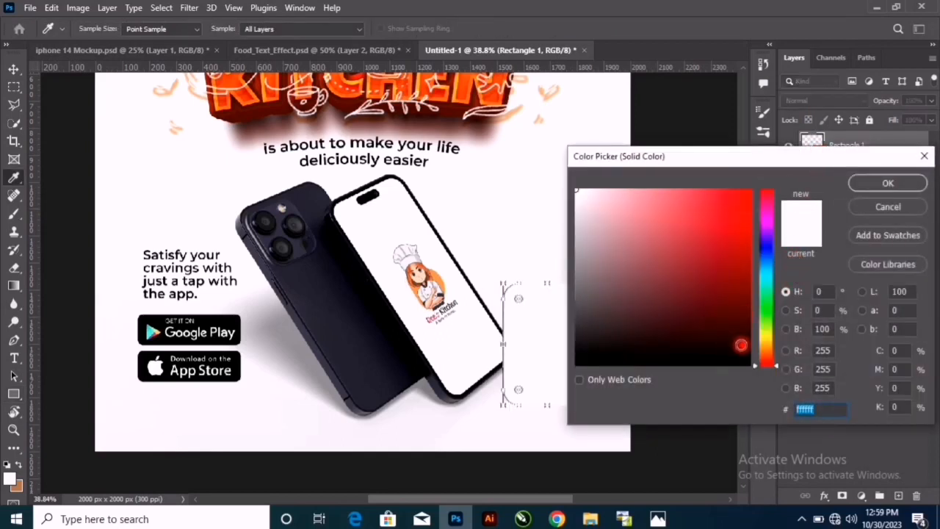
{"action": "left_click", "coordinate": [436, 276]}
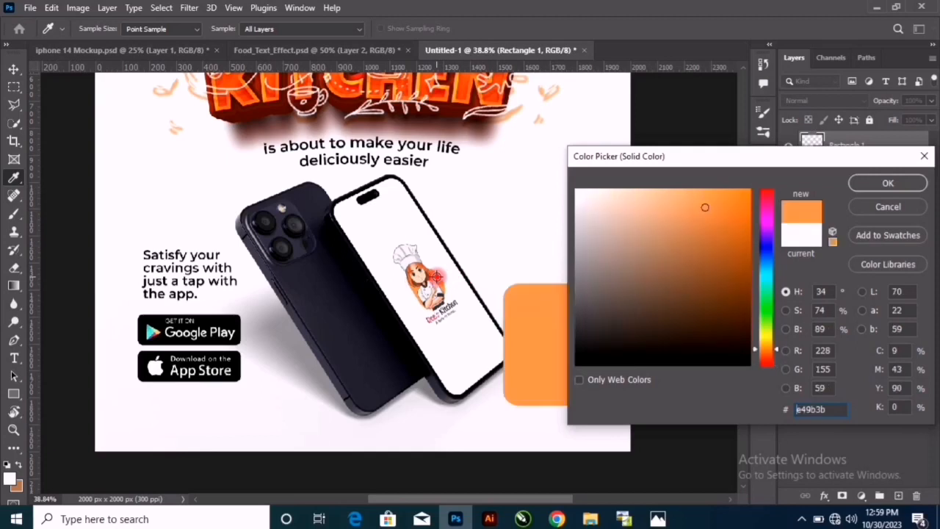
{"action": "left_click", "coordinate": [891, 184]}
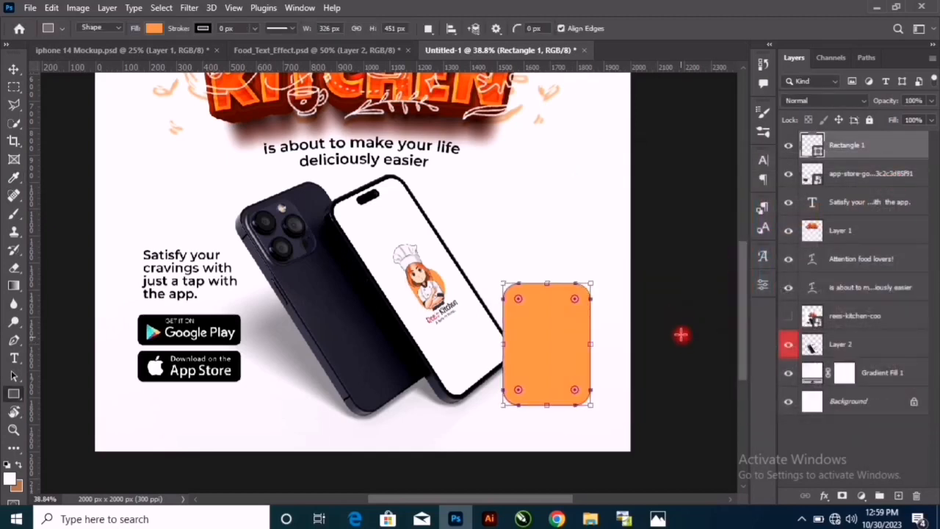
Nudge the phone image slightly left, away from the orange rectangle.
{"action": "left_click", "coordinate": [13, 70]}
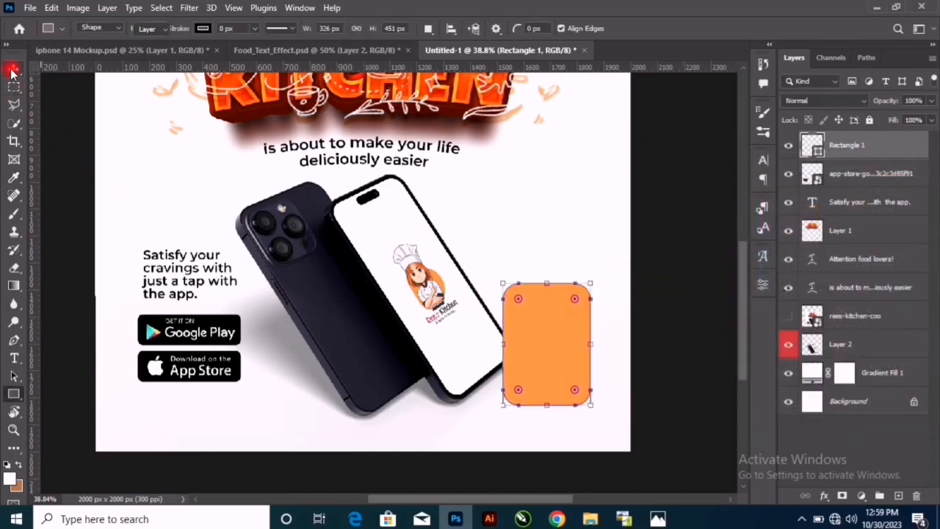
{"action": "left_click", "coordinate": [358, 226]}
{"action": "key", "text": "Left"}
{"action": "key", "text": "Left"}
{"action": "key", "text": "Left"}
{"action": "key", "text": "Left"}
{"action": "key", "text": "Left"}
{"action": "key", "text": "Left"}
{"action": "key", "text": "Left"}
{"action": "key", "text": "Left"}
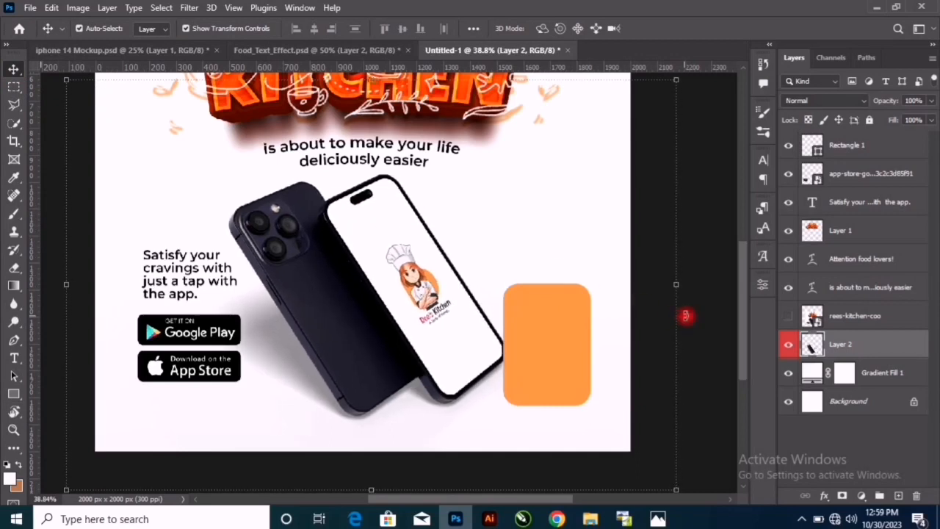
Move the phone image slightly down to leave more space beneath the "deliciously easier" tagline.
{"action": "scroll", "coordinate": [685, 316], "scroll_direction": "down", "scroll_amount": 2}
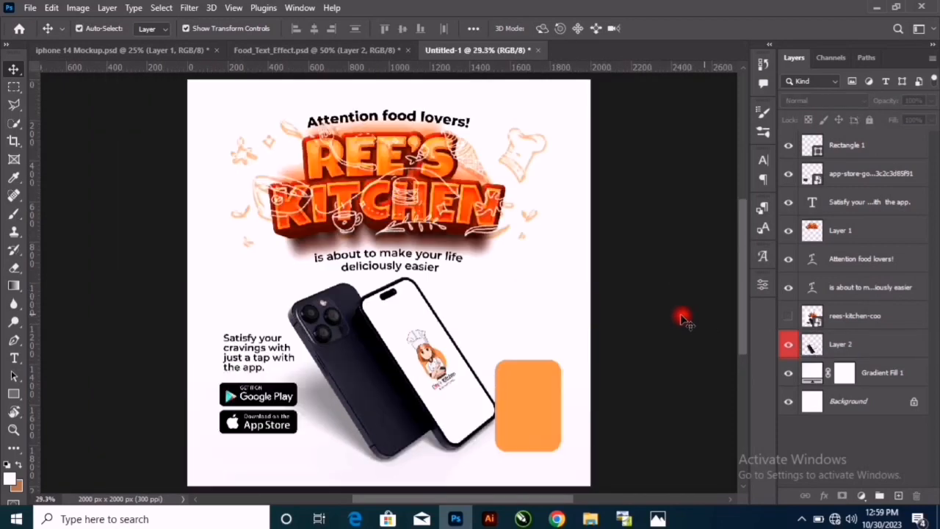
{"action": "scroll", "coordinate": [605, 373], "scroll_direction": "up", "scroll_amount": 2}
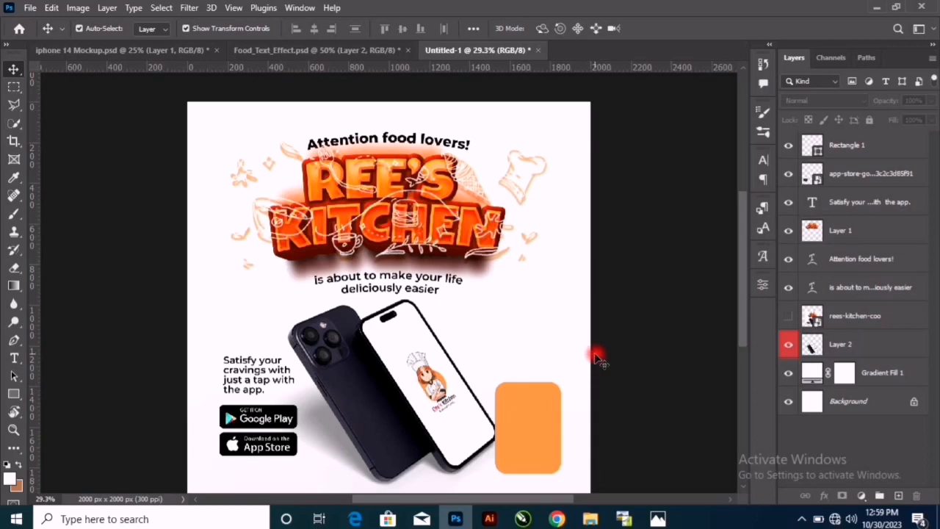
{"action": "scroll", "coordinate": [595, 362], "scroll_direction": "down", "scroll_amount": 1}
{"action": "left_click_drag", "start_coordinate": [431, 448], "coordinate": [446, 413]}
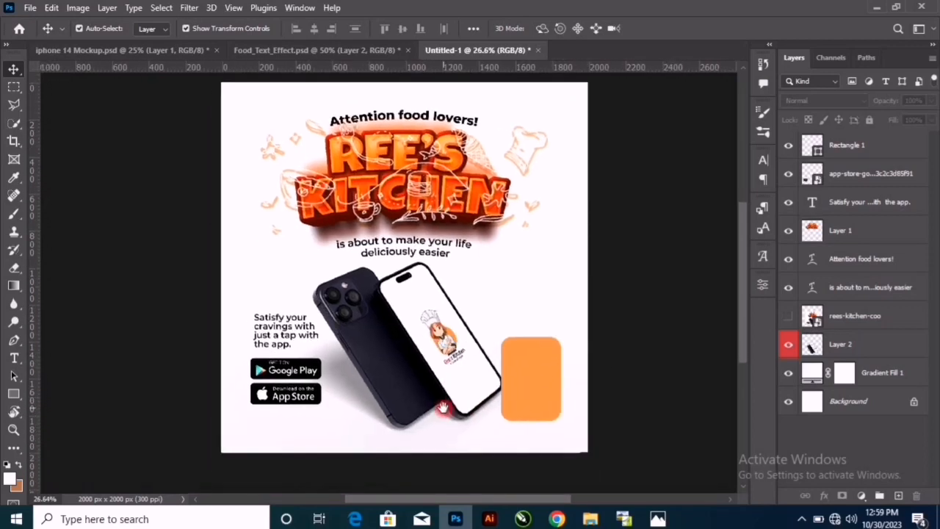
{"action": "left_click", "coordinate": [422, 245]}
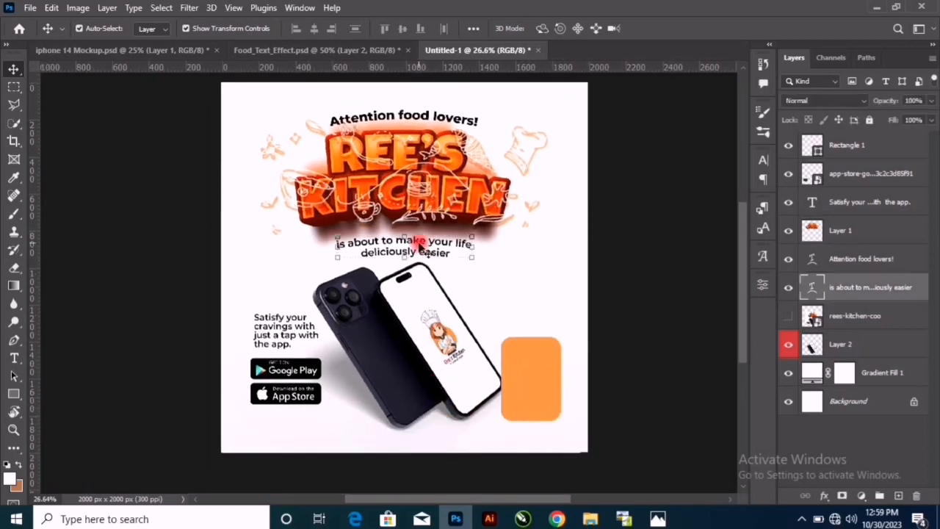
{"action": "left_click", "coordinate": [415, 378]}
{"action": "left_click_drag", "start_coordinate": [414, 373], "coordinate": [414, 375]}
Move the "is about to make your life deliciously easier" tagline and the Ree's Kitchen 3D title slightly down.
{"action": "left_click", "coordinate": [390, 244]}
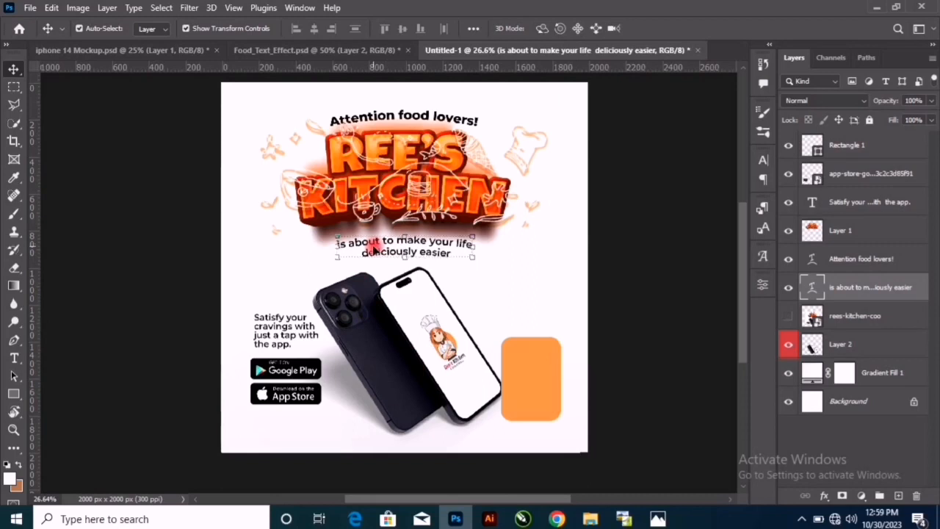
{"action": "left_click_drag", "start_coordinate": [373, 250], "coordinate": [375, 252]}
{"action": "left_click", "coordinate": [415, 202]}
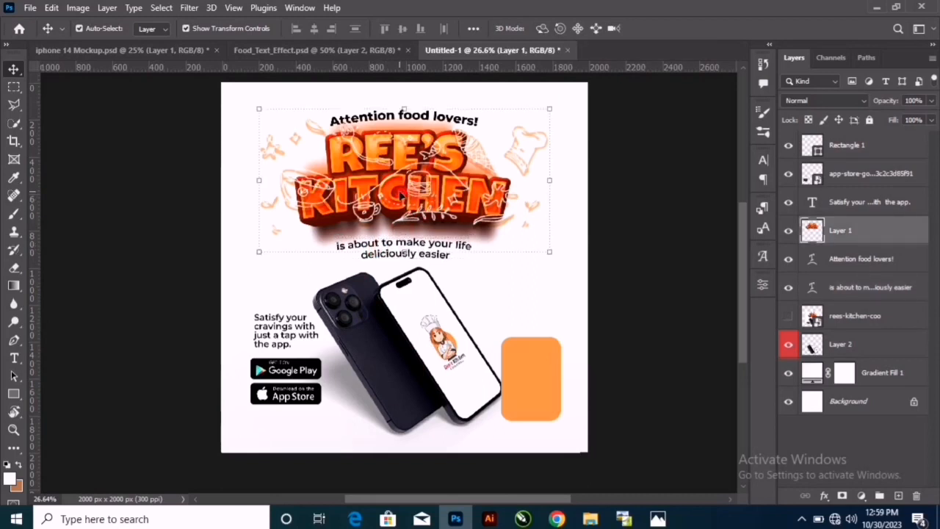
{"action": "left_click_drag", "start_coordinate": [401, 195], "coordinate": [402, 197]}
{"action": "left_click", "coordinate": [658, 194]}
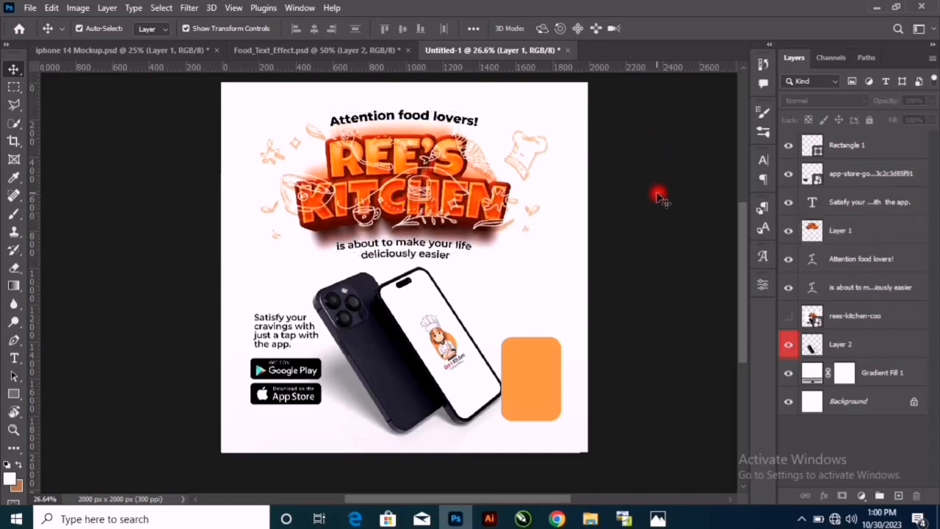
Nudge the orange rounded rectangle slightly left and scale it to 90.18% width and 82.93% height.
{"action": "left_click", "coordinate": [534, 374]}
{"action": "key", "text": "Left"}
{"action": "key", "text": "Left"}
{"action": "key", "text": "Left"}
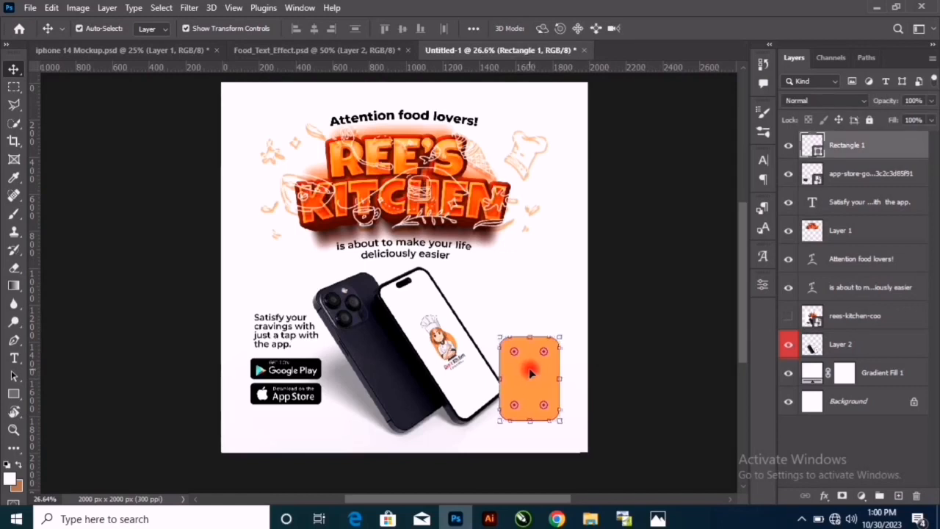
{"action": "left_click_drag", "start_coordinate": [529, 421], "coordinate": [529, 411]}
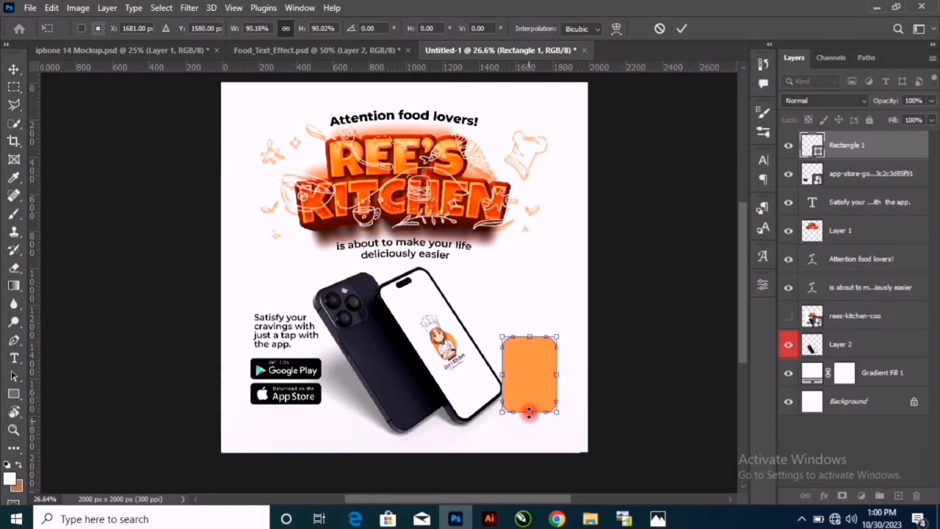
{"action": "left_click_drag", "start_coordinate": [530, 336], "coordinate": [562, 344]}
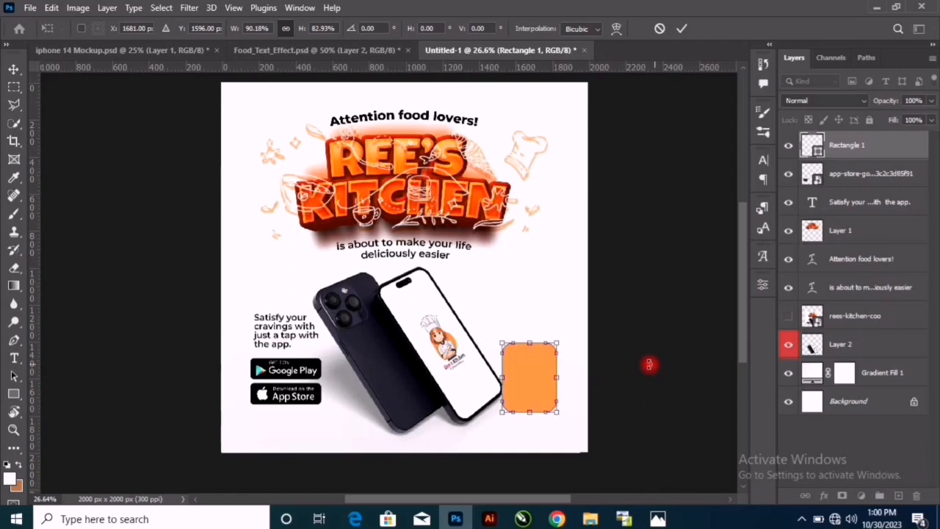
{"action": "left_click", "coordinate": [685, 29]}
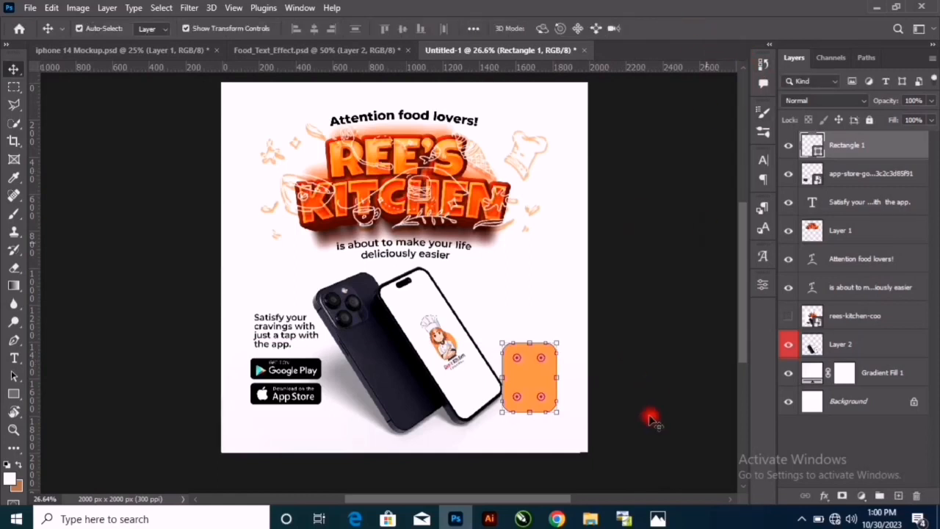
Duplicate the "Satisfy your cravings" text above the orange rectangle and replace the copy's wording with "Come".
{"action": "left_click", "coordinate": [658, 519]}
{"action": "left_click", "coordinate": [658, 519]}
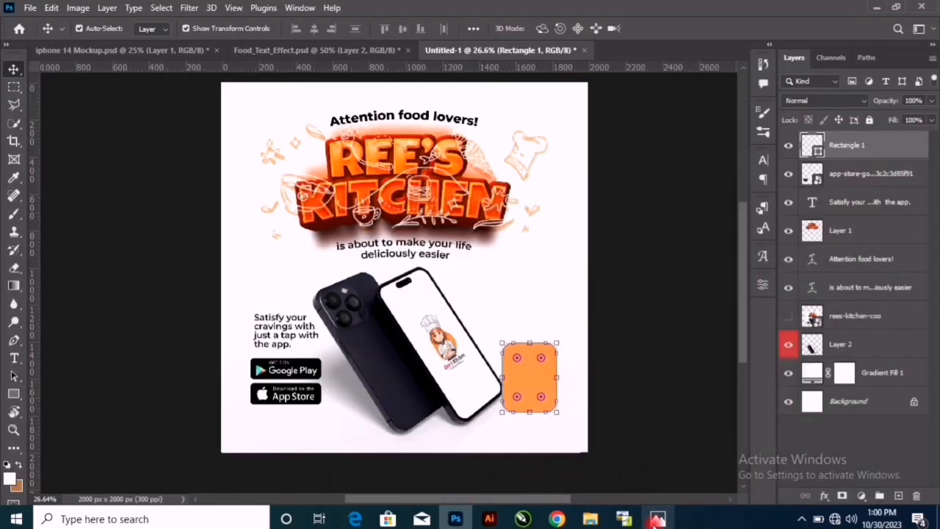
{"action": "scroll", "coordinate": [540, 411], "scroll_direction": "up", "scroll_amount": 4}
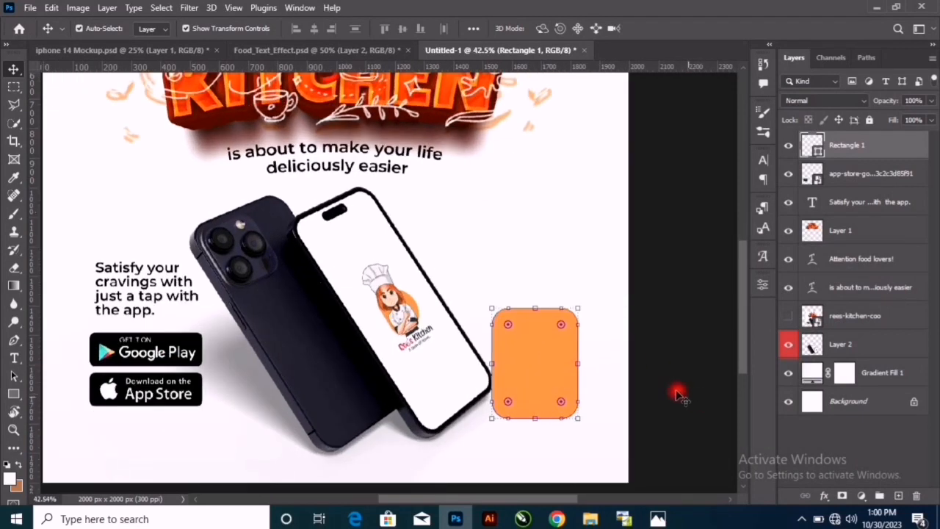
{"action": "left_click", "coordinate": [680, 393]}
{"action": "left_click", "coordinate": [120, 287]}
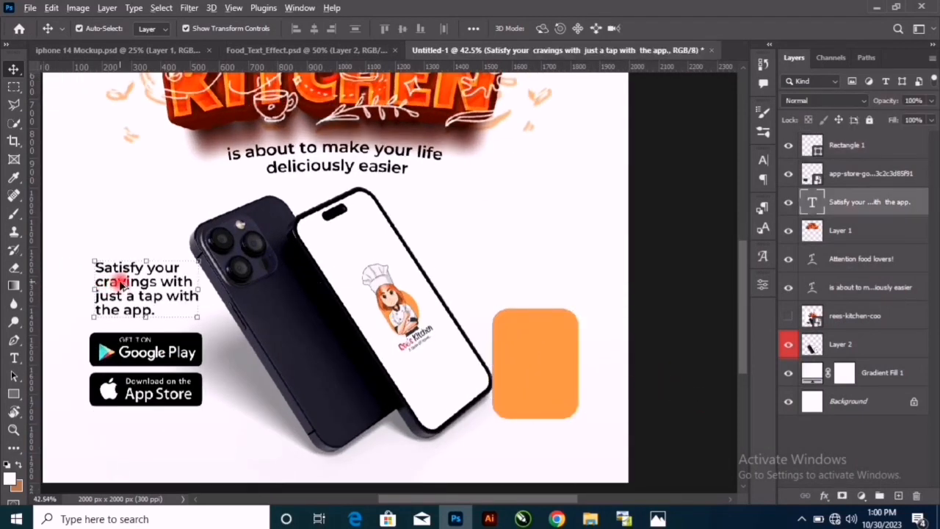
{"action": "left_click_drag", "start_coordinate": [120, 287], "coordinate": [495, 267]}
{"action": "double_click", "coordinate": [497, 266]}
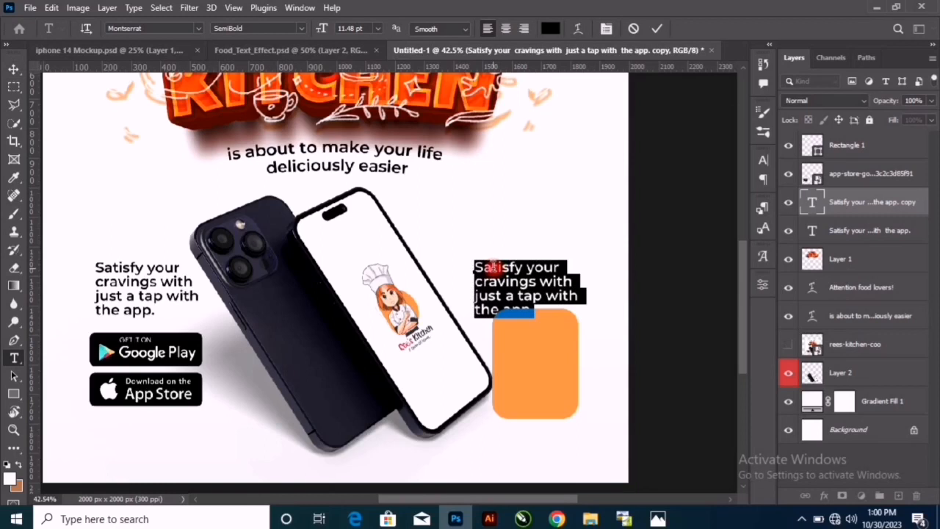
{"action": "type", "text": "h"}
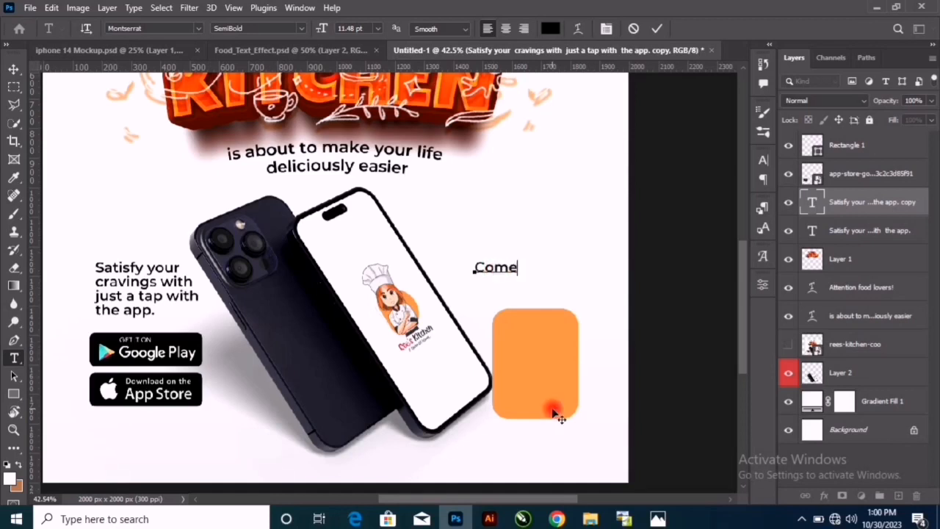
Set the font style of the "Come" text to Montserrat Bold.
{"action": "key", "text": "ctrl+a"}
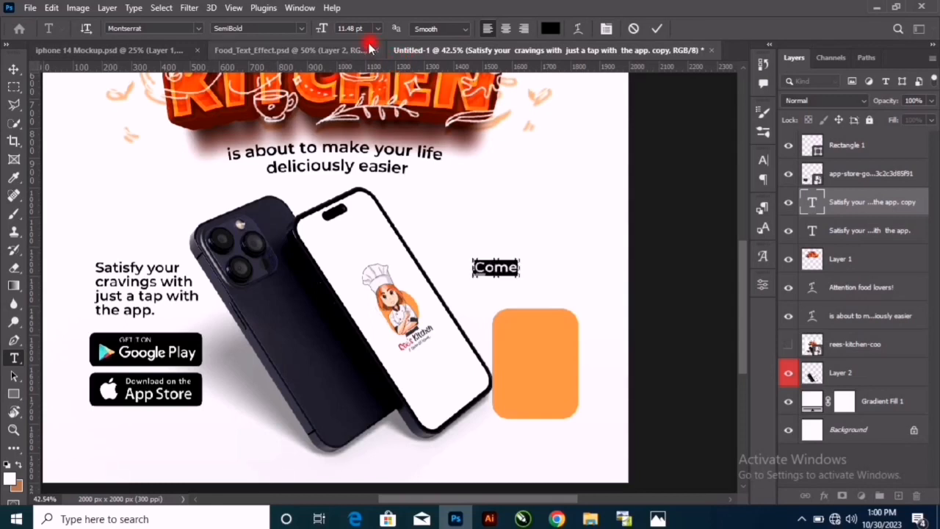
{"action": "left_click", "coordinate": [305, 28]}
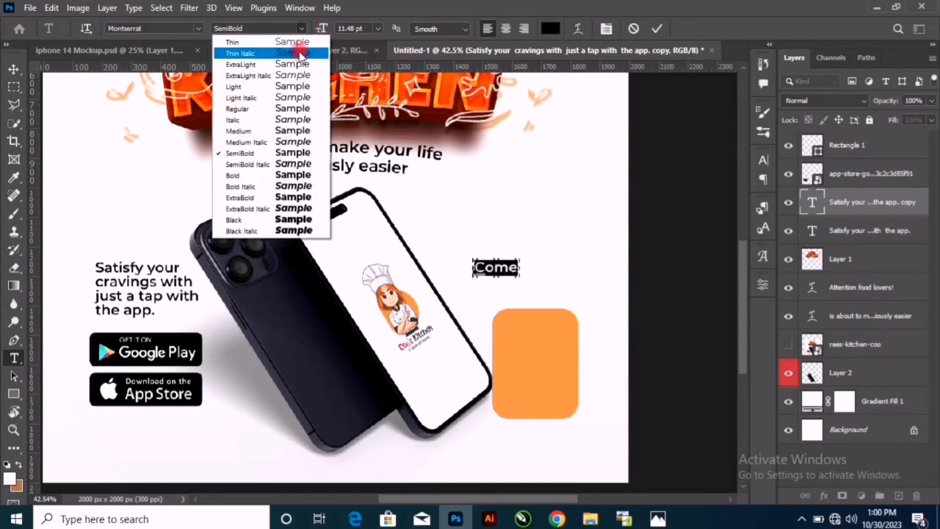
{"action": "left_click", "coordinate": [303, 176]}
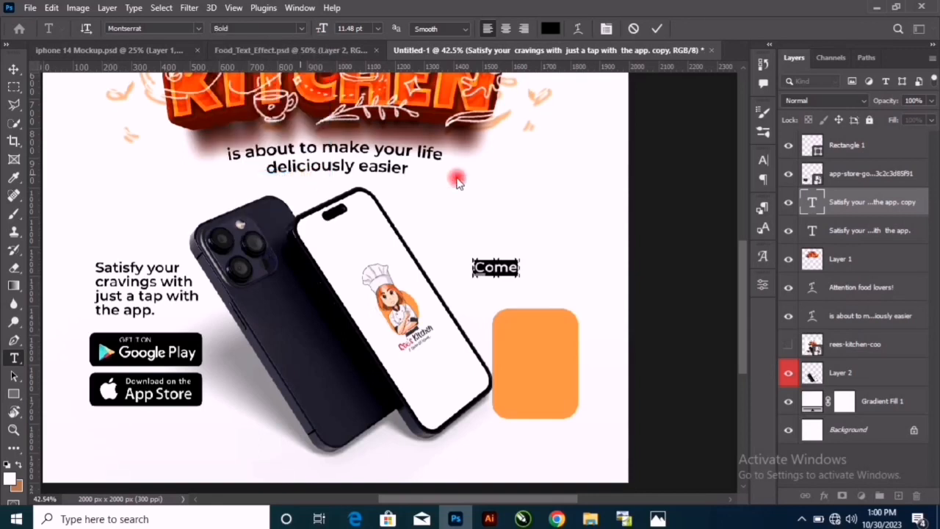
{"action": "left_click", "coordinate": [656, 29]}
{"action": "key", "text": "v"}
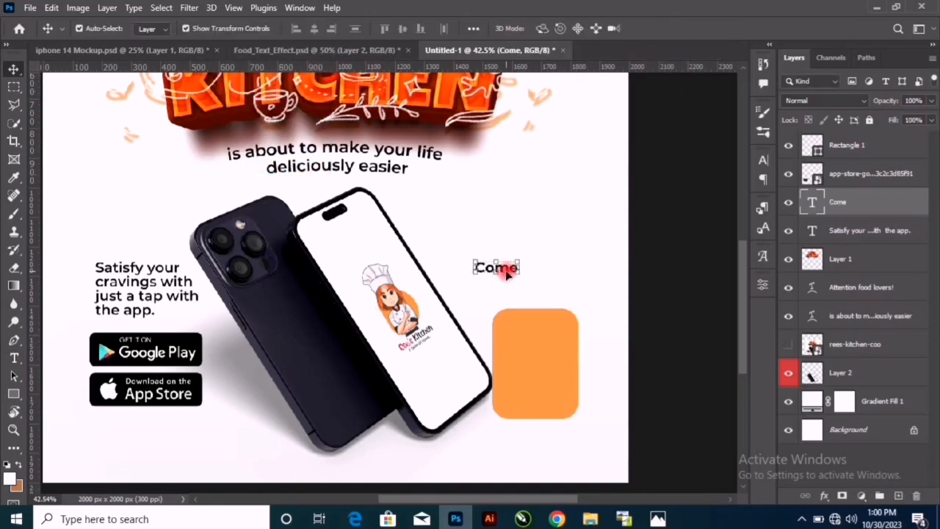
Move the "Come" text onto the upper part of the orange rectangle and bring its layer to the top of the stack.
{"action": "key", "text": "ctrl+t"}
{"action": "left_click_drag", "start_coordinate": [509, 271], "coordinate": [536, 332]}
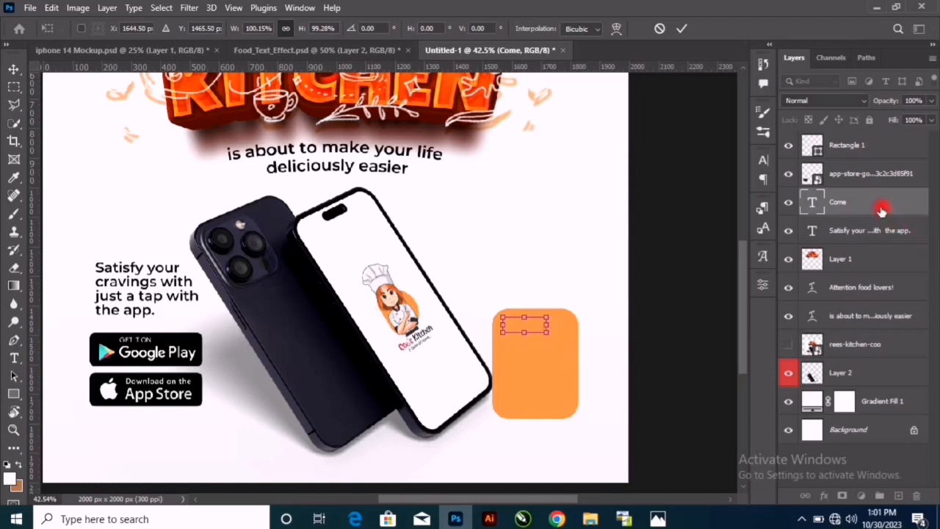
{"action": "left_click_drag", "start_coordinate": [875, 170], "coordinate": [870, 139]}
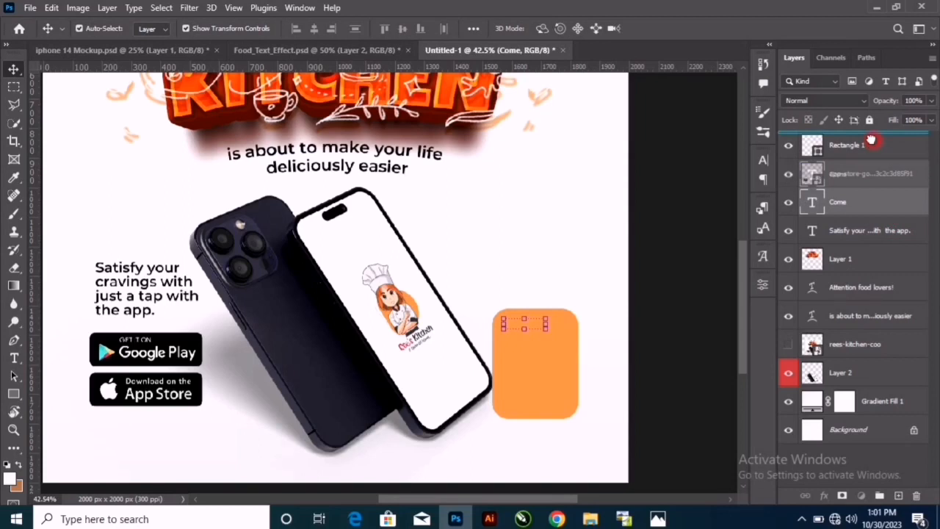
{"action": "left_click_drag", "start_coordinate": [870, 140], "coordinate": [872, 142]}
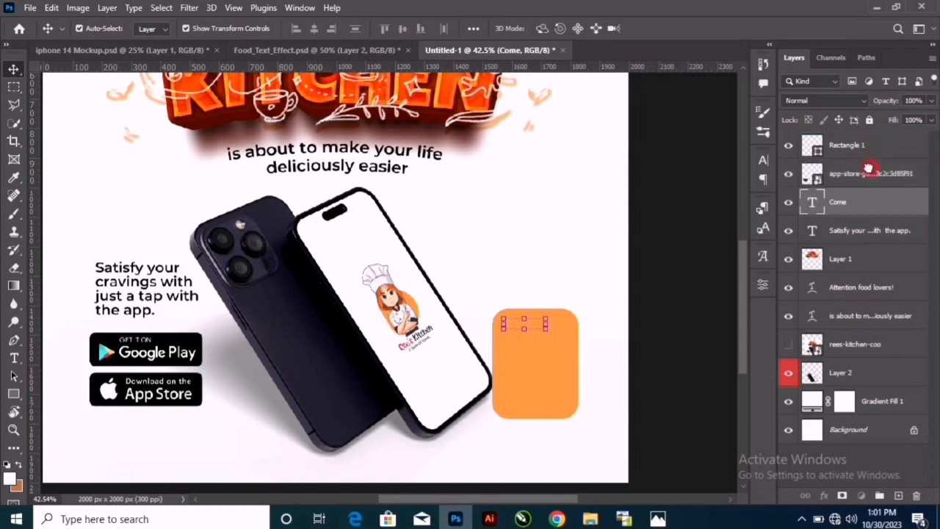
{"action": "key", "text": "ctrl+shift+bracketright"}
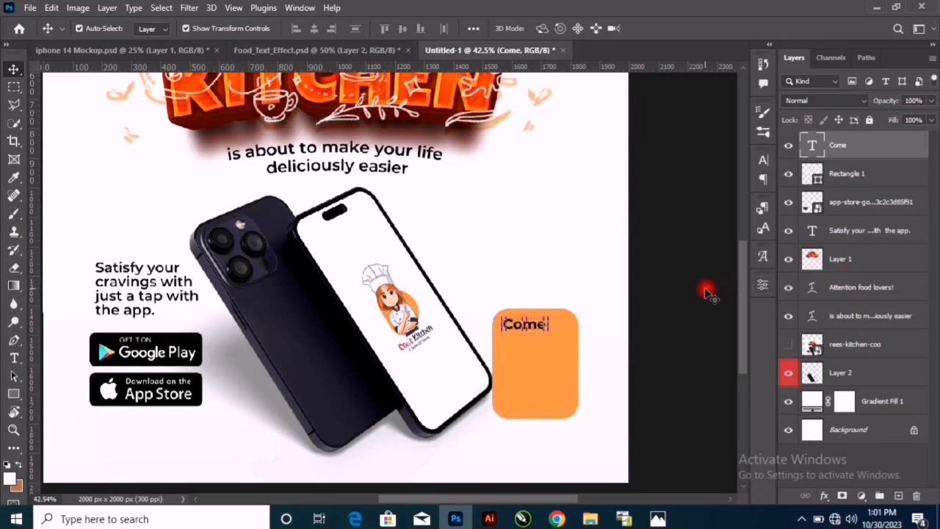
{"action": "left_click", "coordinate": [678, 298]}
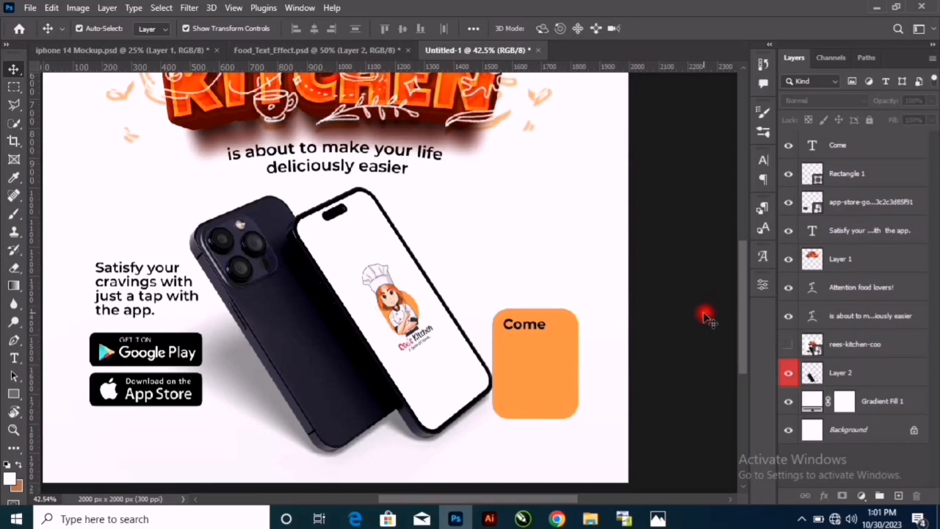
Duplicate the "Come" text directly beneath itself and replace the copy's wording with "Nov." and "1st" on two lines.
{"action": "scroll", "coordinate": [552, 346], "scroll_direction": "up", "scroll_amount": 4}
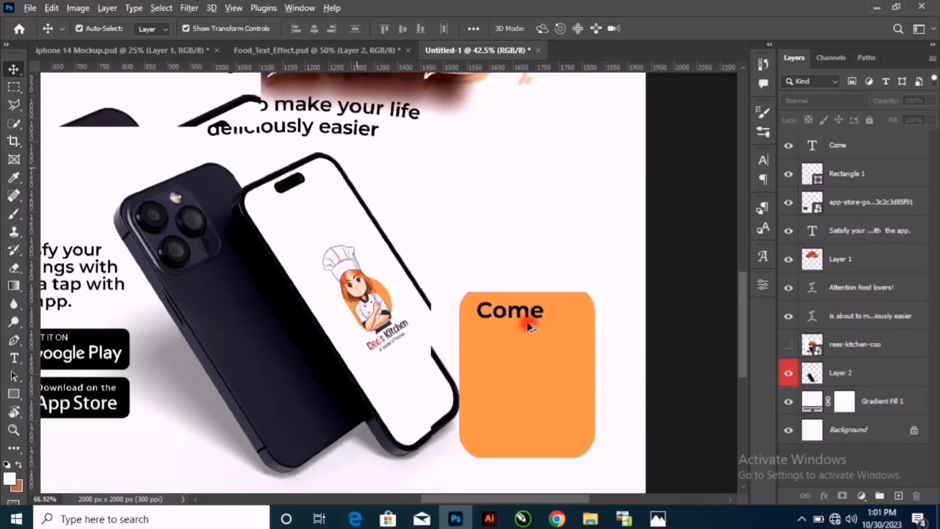
{"action": "left_click", "coordinate": [514, 311]}
{"action": "left_click_drag", "start_coordinate": [536, 330], "coordinate": [539, 331]}
{"action": "double_click", "coordinate": [529, 333]}
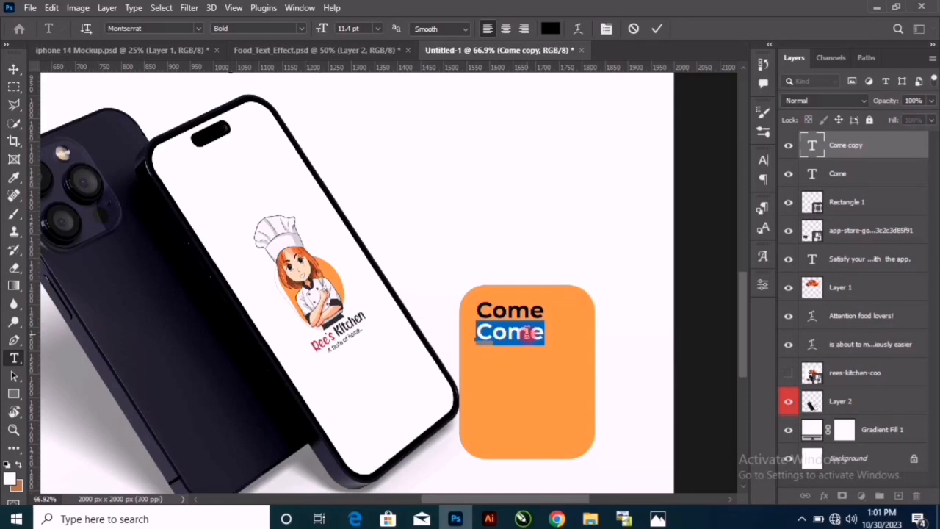
{"action": "type", "text": "V"}
{"action": "key", "text": "BackSpace"}
{"action": "type", "text": "N"}
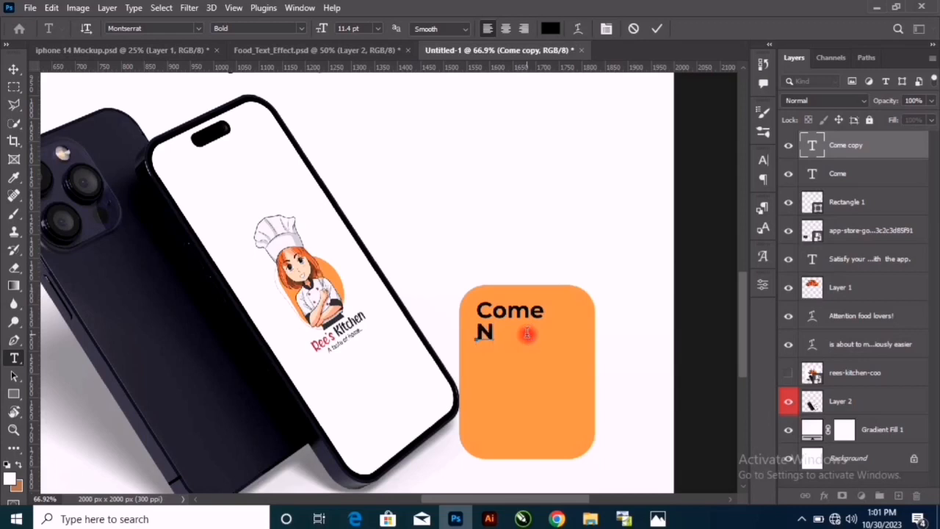
{"action": "type", "text": "ov"}
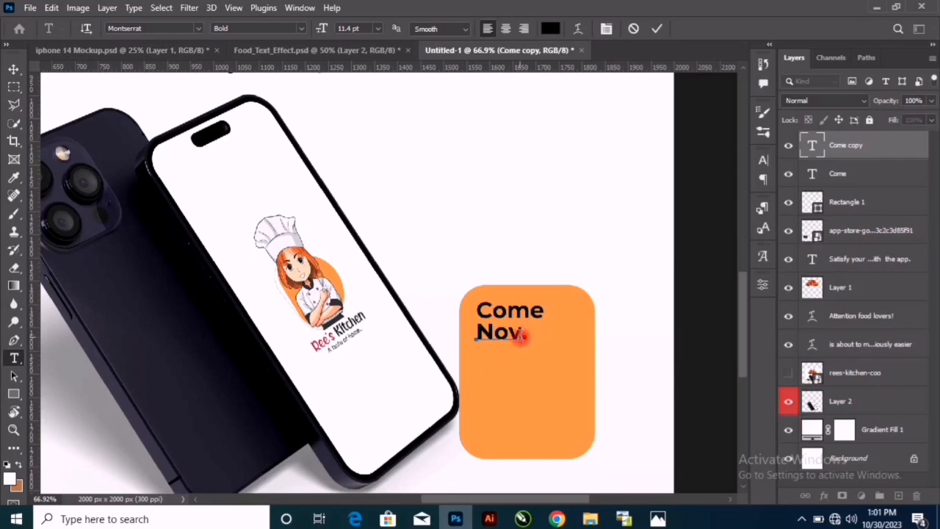
{"action": "type", "text": "1st"}
{"action": "left_click", "coordinate": [520, 335]}
{"action": "type", "text": "."}
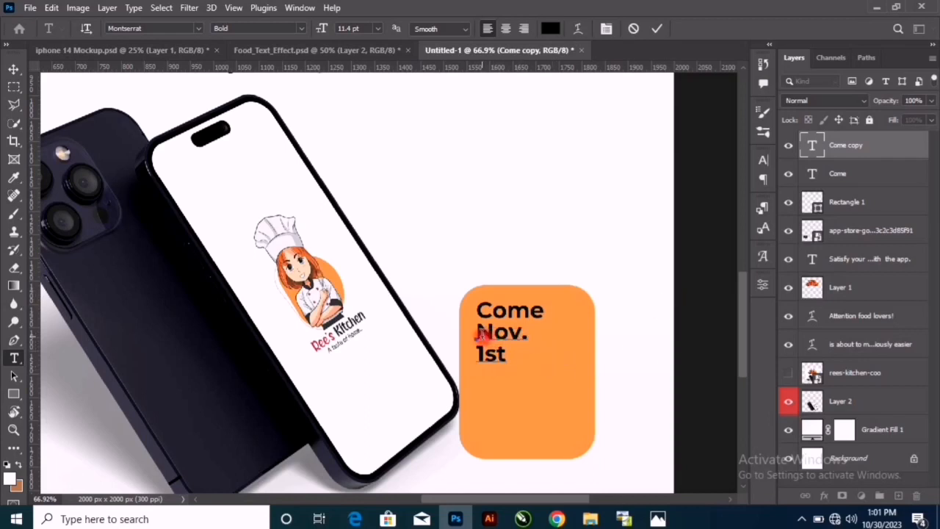
Change the font of the "Nov. 1st" text to Impact.
{"action": "left_click_drag", "start_coordinate": [478, 330], "coordinate": [489, 365]}
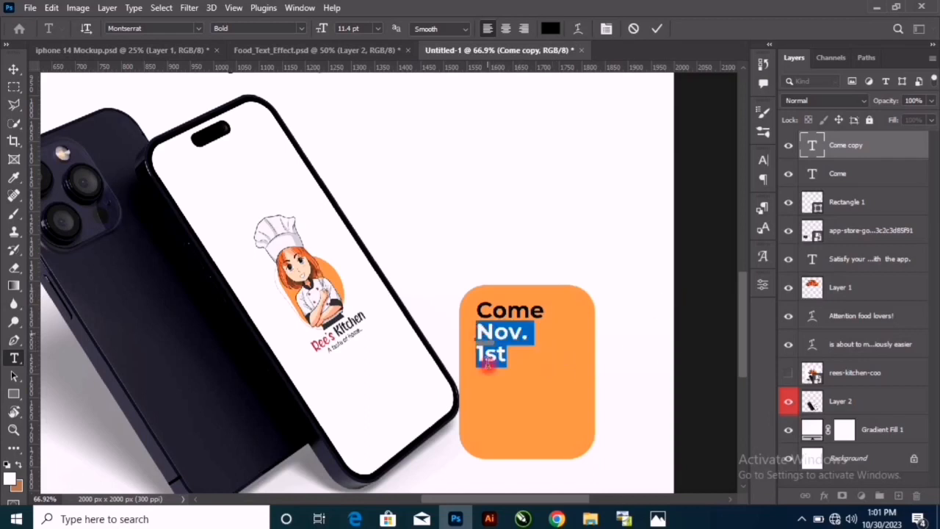
{"action": "left_click", "coordinate": [183, 29]}
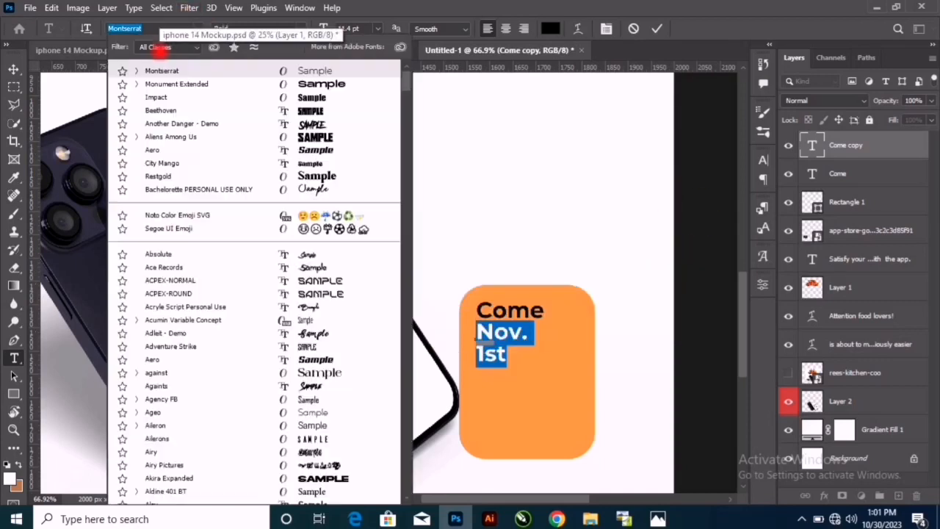
{"action": "type", "text": "impact"}
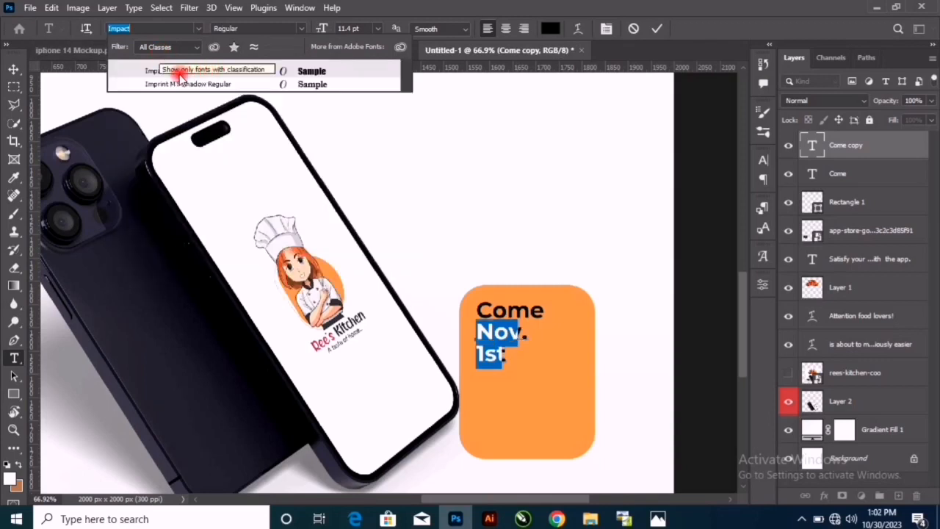
{"action": "left_click", "coordinate": [151, 73]}
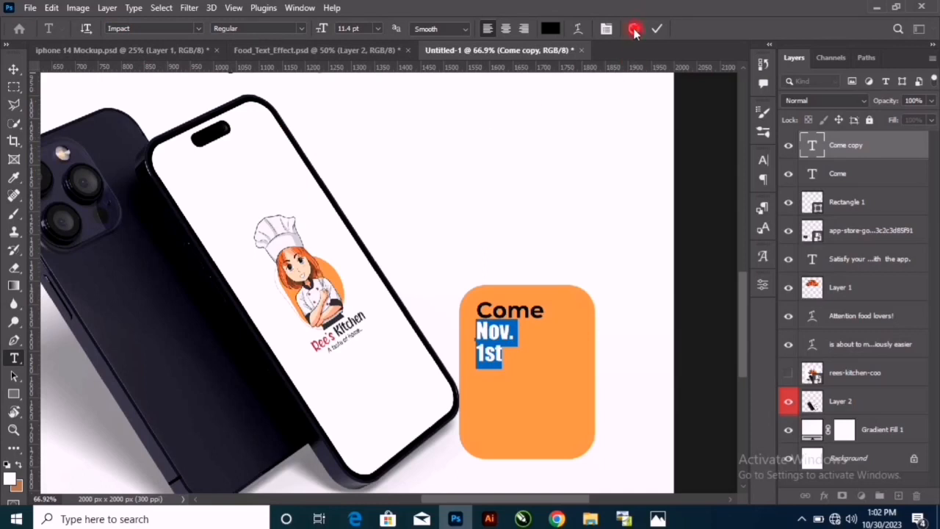
{"action": "left_click", "coordinate": [658, 30]}
Scale the "Nov. 1st" text to 189.47% width and 189.20% height and position it below "Come" in the orange rectangle.
{"action": "key", "text": "v"}
{"action": "key", "text": "ctrl+t"}
{"action": "left_click_drag", "start_coordinate": [518, 373], "coordinate": [542, 395]}
{"action": "left_click_drag", "start_coordinate": [507, 339], "coordinate": [528, 343]}
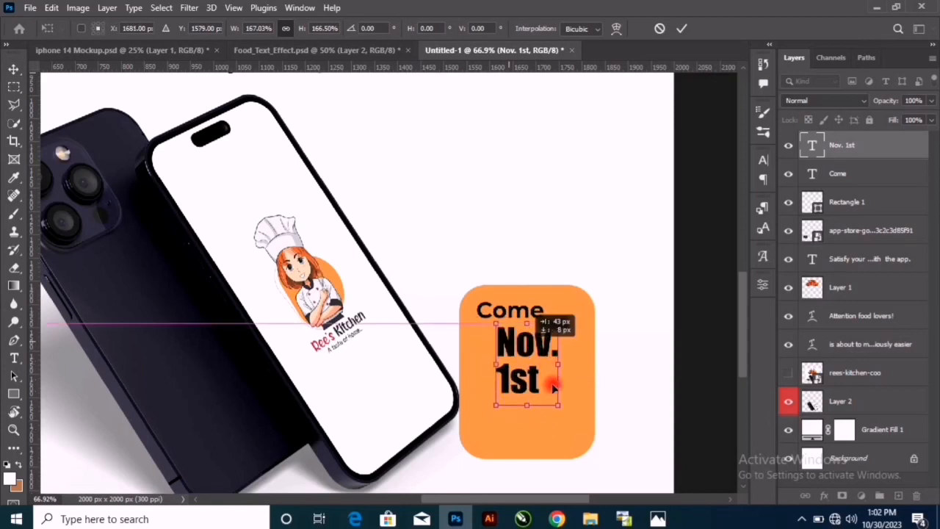
{"action": "left_click_drag", "start_coordinate": [560, 409], "coordinate": [564, 415]}
{"action": "left_click", "coordinate": [681, 28]}
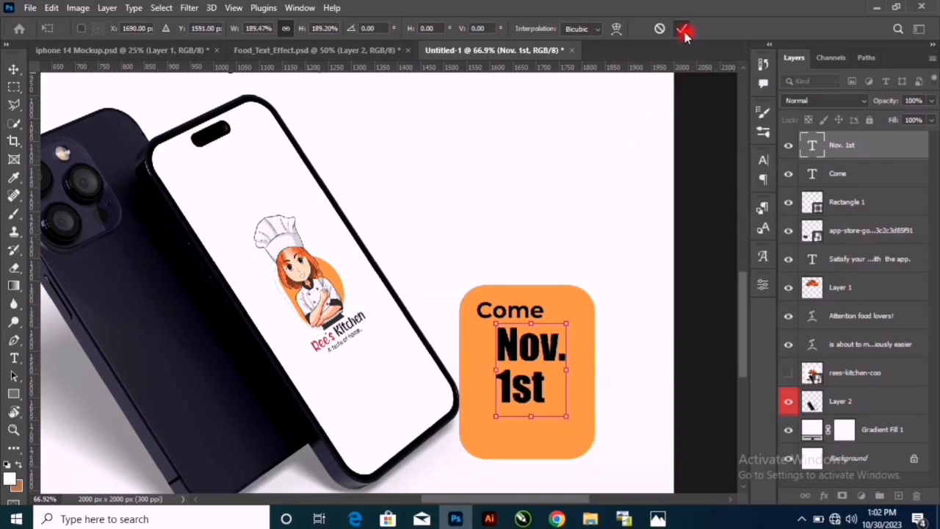
{"action": "left_click_drag", "start_coordinate": [540, 352], "coordinate": [528, 354]}
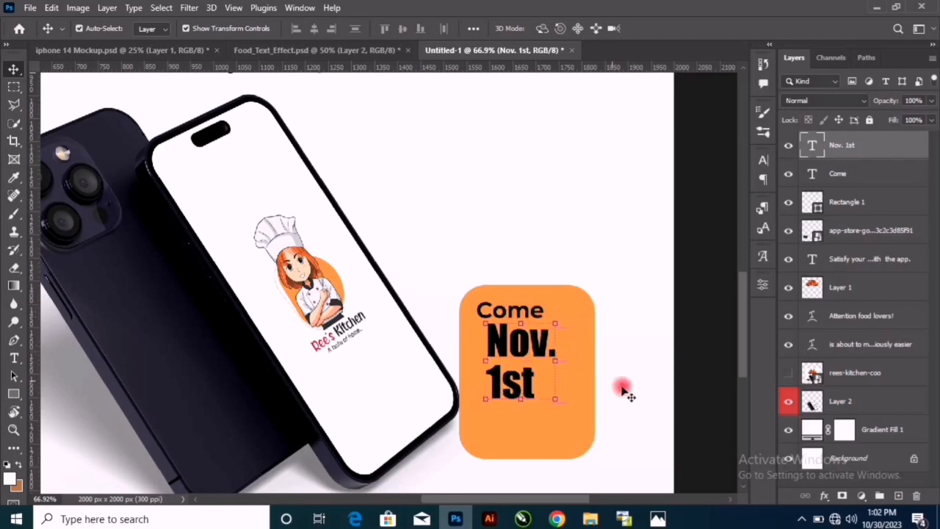
{"action": "left_click_drag", "start_coordinate": [523, 356], "coordinate": [534, 363]}
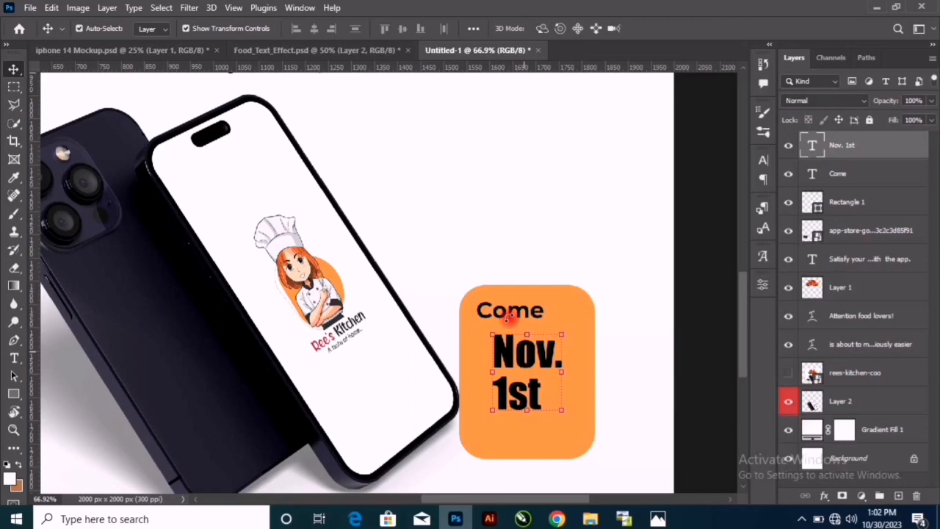
Move the "Come" text just above "Nov. 1st", aligned with its left edge and with a small gap between them.
{"action": "left_click", "coordinate": [510, 308]}
{"action": "left_click_drag", "start_coordinate": [523, 314], "coordinate": [539, 328]}
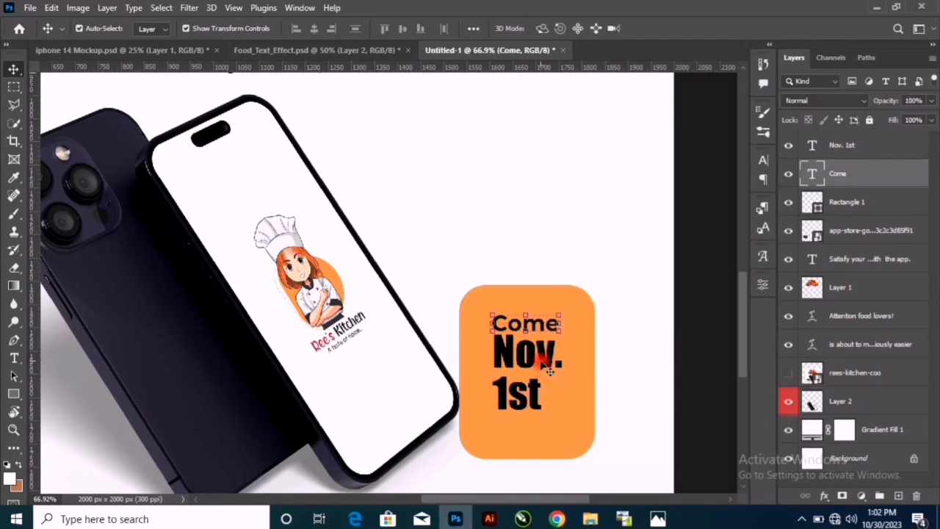
{"action": "key", "text": "Up"}
{"action": "key", "text": "Up"}
{"action": "key", "text": "Up"}
{"action": "key", "text": "Up"}
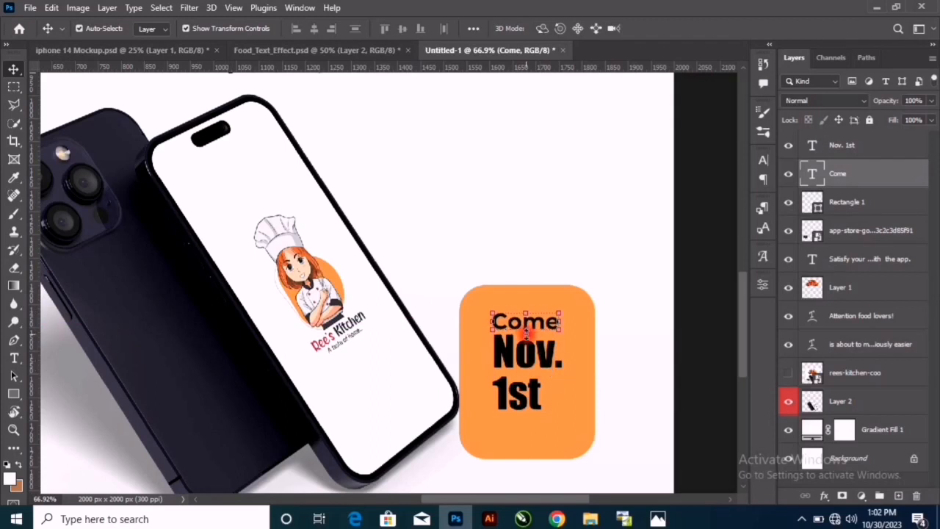
Nudge the "Come" and "Nov. 1st" texts together slightly down and right within the orange badge, and compare the flyer with the reference image.
{"action": "left_click", "coordinate": [520, 360], "text": "shift"}
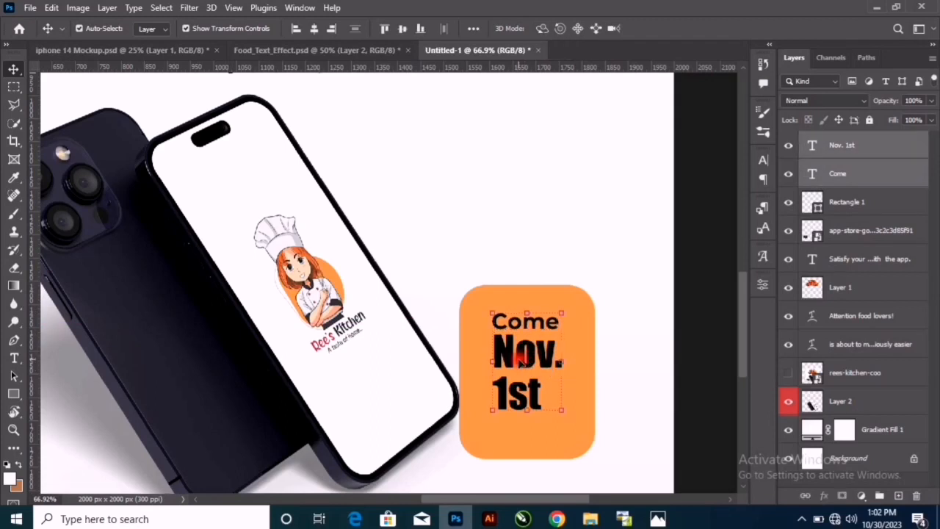
{"action": "key", "text": "Down"}
{"action": "key", "text": "Down"}
{"action": "key", "text": "Down"}
{"action": "key", "text": "Down"}
{"action": "key", "text": "Down"}
{"action": "key", "text": "Down"}
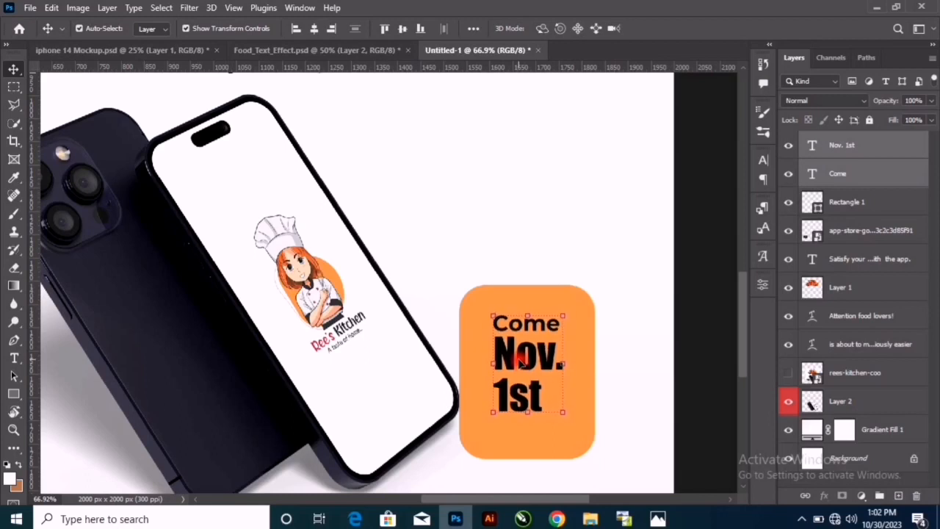
{"action": "key", "text": "Down"}
{"action": "key", "text": "Down"}
{"action": "key", "text": "Right"}
{"action": "key", "text": "Right"}
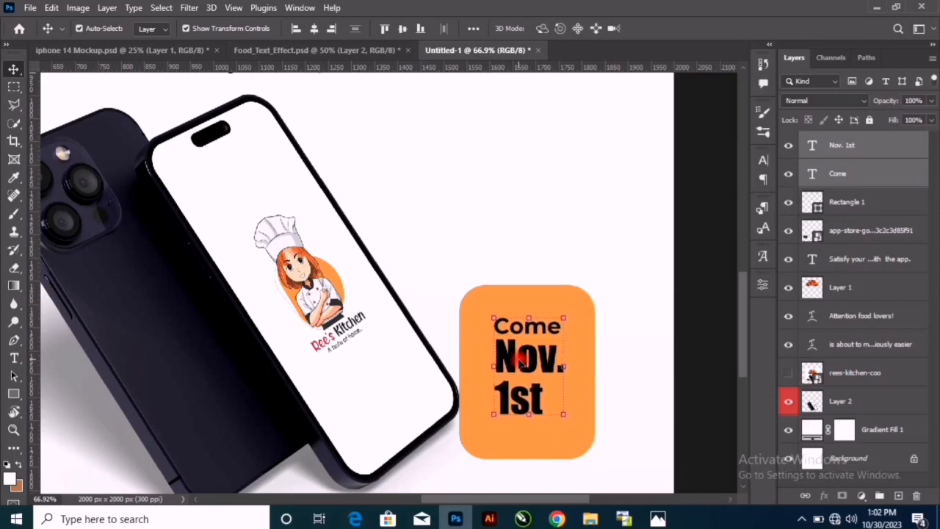
{"action": "key", "text": "ctrl+0"}
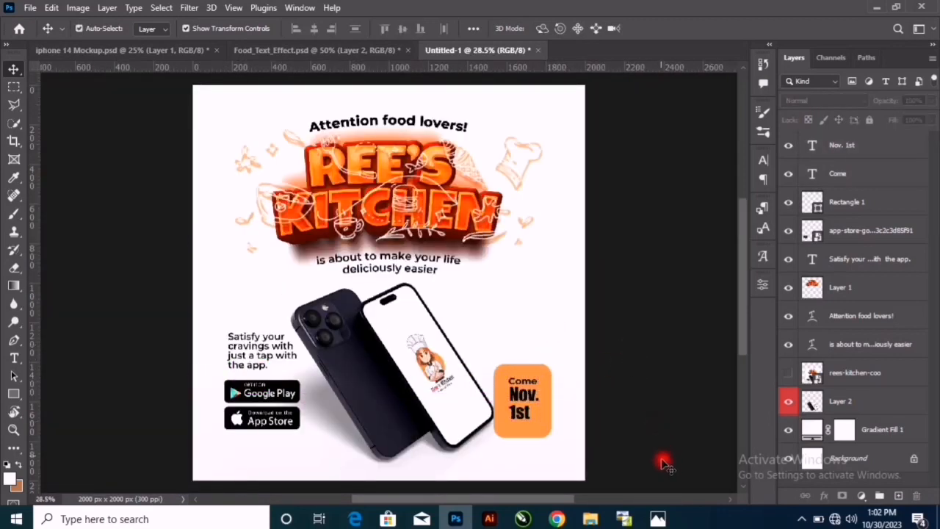
{"action": "left_click", "coordinate": [660, 518]}
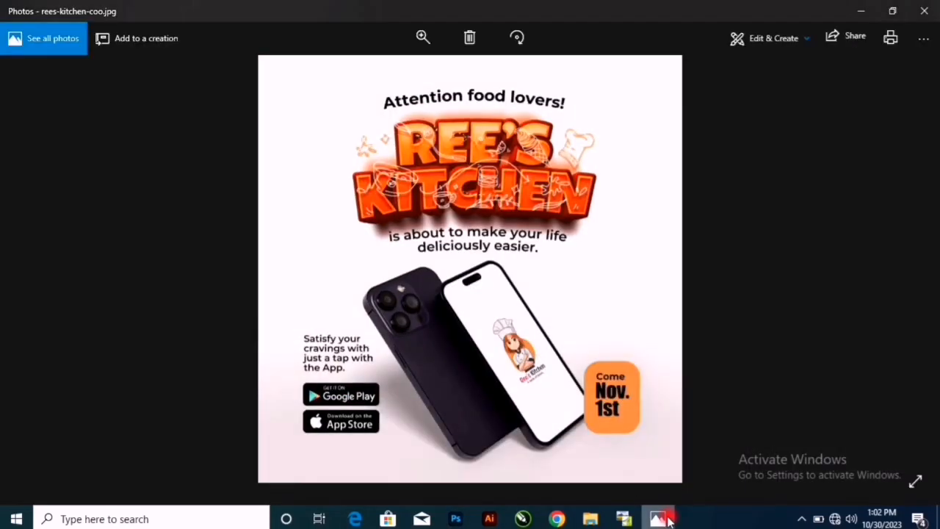
{"action": "left_click", "coordinate": [660, 518]}
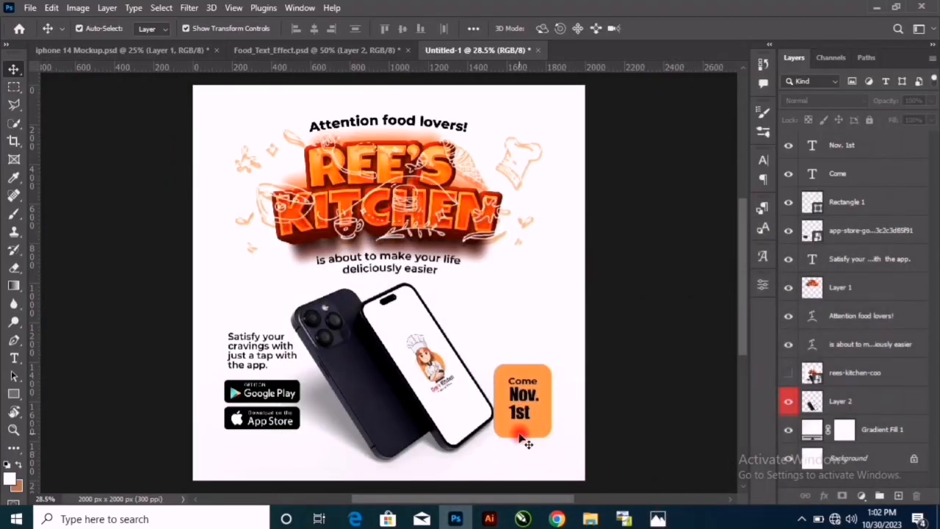
Scale the orange badge rectangle to 89.12% proportionally and nudge it slightly down behind the "Come Nov. 1st" text.
{"action": "left_click", "coordinate": [520, 435]}
{"action": "left_click_drag", "start_coordinate": [526, 441], "coordinate": [526, 435]}
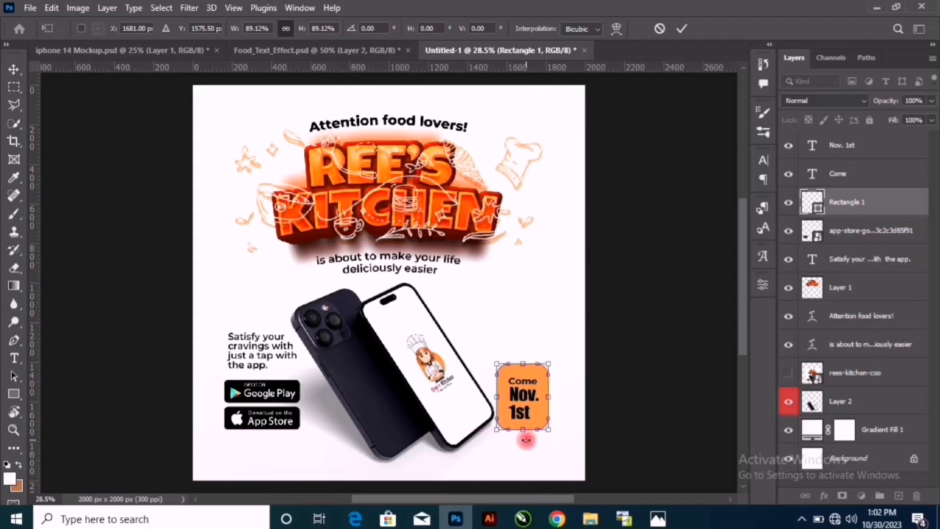
{"action": "key", "text": "Down"}
{"action": "key", "text": "Down"}
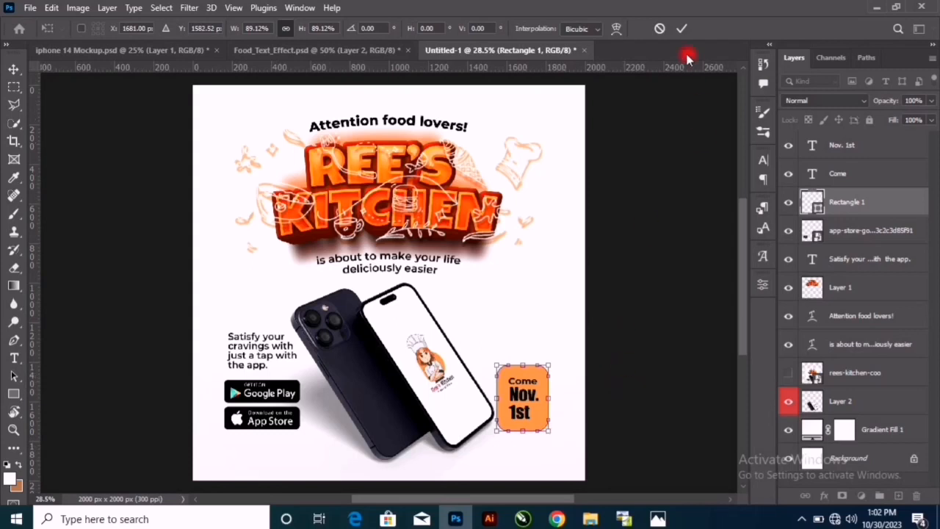
{"action": "left_click", "coordinate": [682, 28]}
{"action": "left_click", "coordinate": [501, 464]}
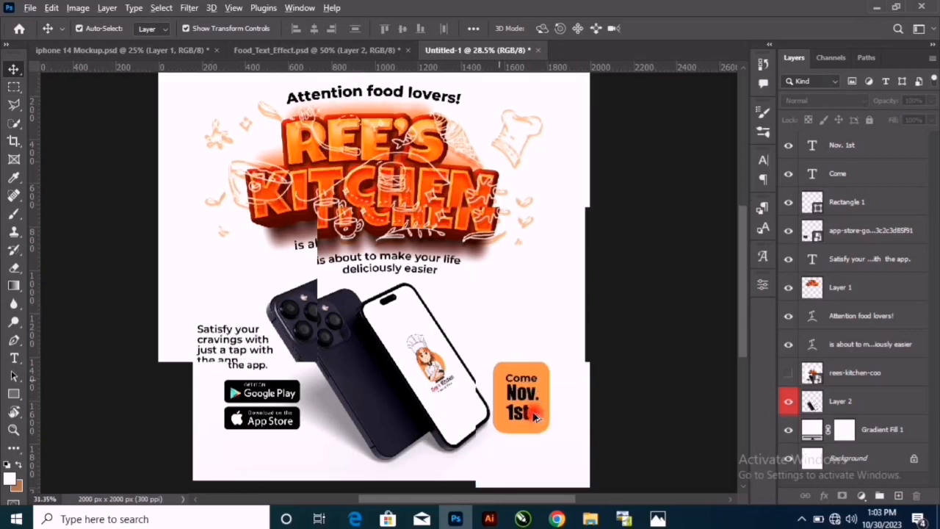
Move the orange rectangle and its "Come" and "Nov. 1st" texts together to the right, away from the phone mockup.
{"action": "scroll", "coordinate": [537, 419], "scroll_direction": "up", "scroll_amount": 5}
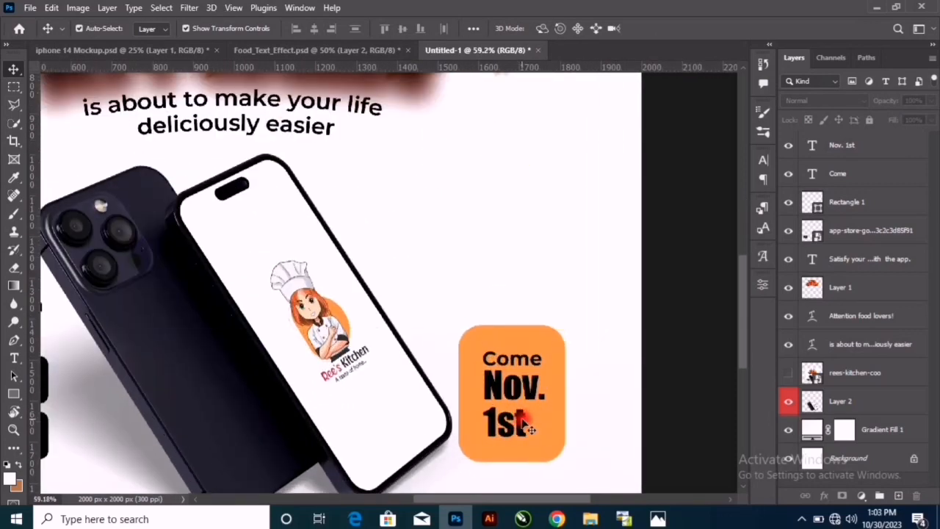
{"action": "left_click", "coordinate": [531, 419]}
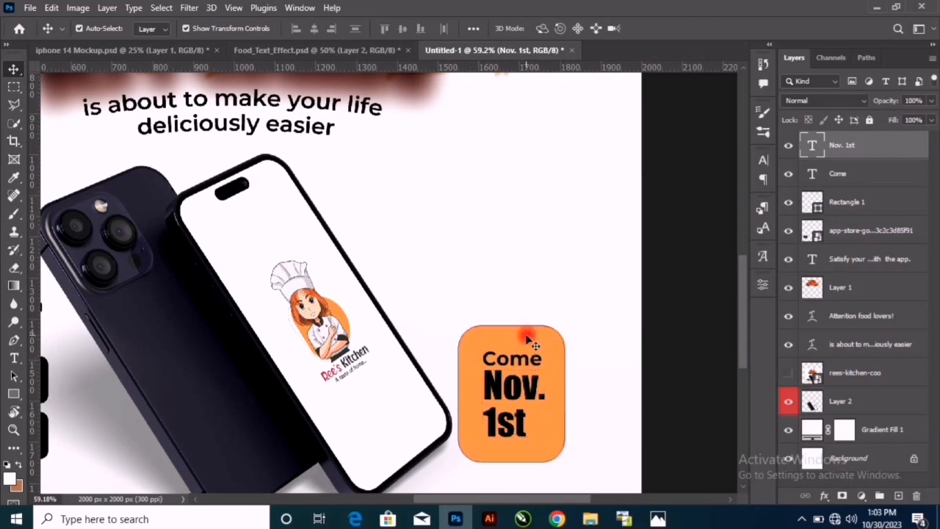
{"action": "left_click", "coordinate": [528, 357], "text": "shift"}
{"action": "left_click", "coordinate": [531, 358], "text": "shift"}
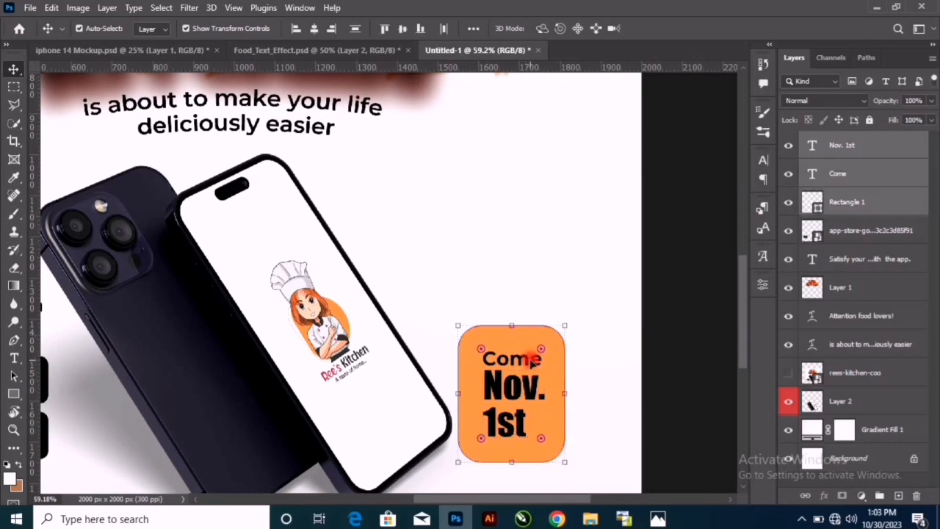
{"action": "key", "text": "Right"}
{"action": "key", "text": "Right"}
{"action": "key", "text": "Right"}
{"action": "key", "text": "Right"}
{"action": "key", "text": "Right"}
{"action": "key", "text": "Right"}
{"action": "key", "text": "Right"}
{"action": "key", "text": "Right"}
{"action": "key", "text": "Right"}
{"action": "key", "text": "Right"}
{"action": "key", "text": "Right"}
{"action": "key", "text": "Right"}
{"action": "key", "text": "Right"}
{"action": "key", "text": "Right"}
{"action": "key", "text": "Right"}
{"action": "key", "text": "Right"}
{"action": "key", "text": "Right"}
{"action": "key", "text": "Right"}
{"action": "key", "text": "Right"}
{"action": "key", "text": "Right"}
{"action": "key", "text": "Right"}
{"action": "key", "text": "Right"}
{"action": "key", "text": "Right"}
{"action": "key", "text": "Right"}
{"action": "key", "text": "Right"}
{"action": "key", "text": "Right"}
{"action": "key", "text": "Right"}
{"action": "key", "text": "Right"}
{"action": "key", "text": "Right"}
{"action": "key", "text": "Right"}
{"action": "key", "text": "Right"}
{"action": "key", "text": "Right"}
{"action": "key", "text": "Right"}
{"action": "key", "text": "Right"}
{"action": "key", "text": "Right"}
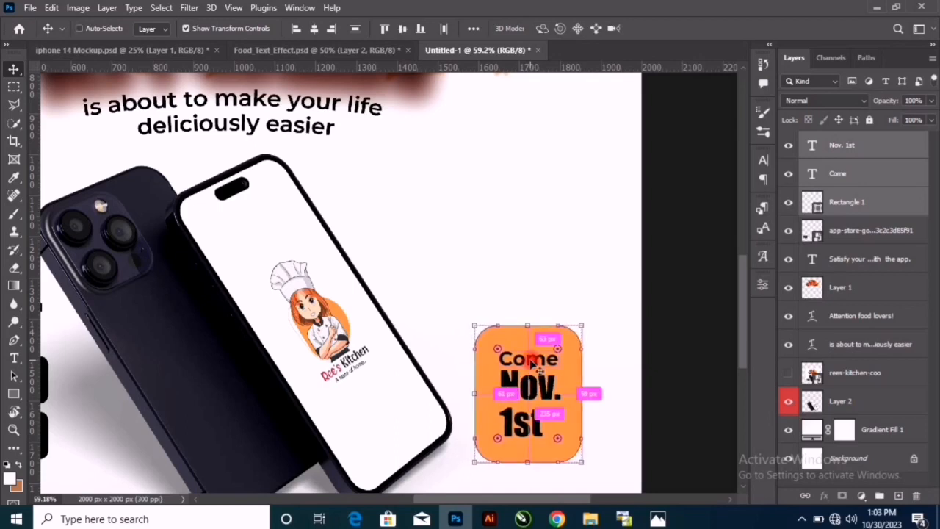
{"action": "scroll", "coordinate": [530, 360], "scroll_direction": "down", "scroll_amount": 4}
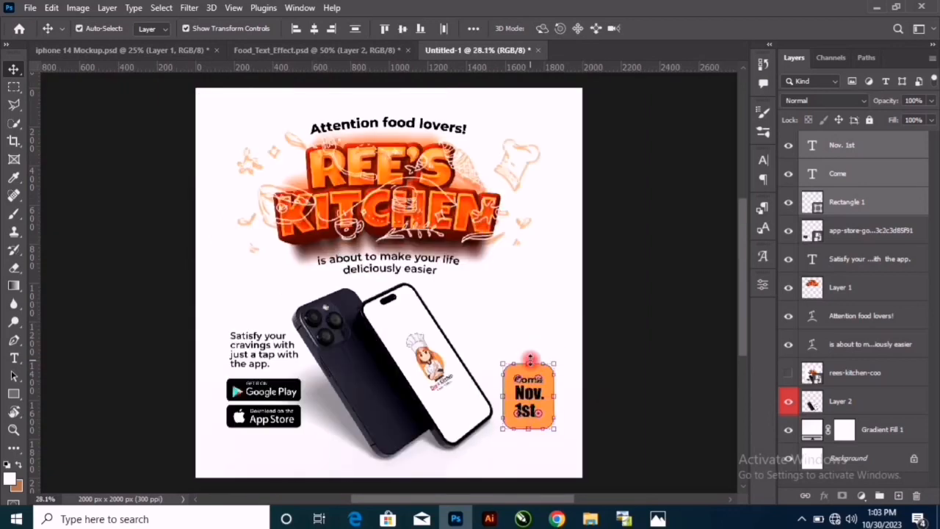
Nudge the iPhone mockup layer slightly to the right.
{"action": "left_click", "coordinate": [457, 379], "text": "ctrl"}
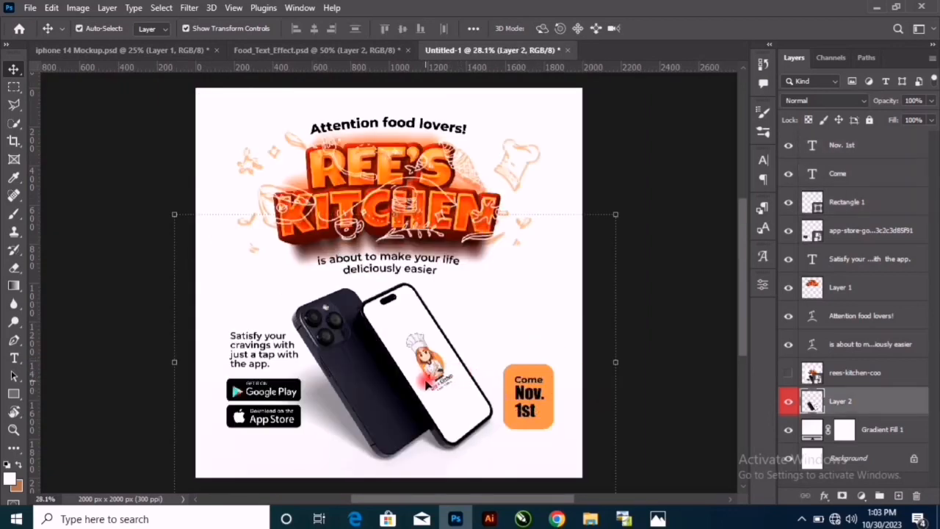
{"action": "key", "text": "Right"}
{"action": "key", "text": "Right"}
{"action": "key", "text": "Right"}
{"action": "key", "text": "Right"}
{"action": "key", "text": "Right"}
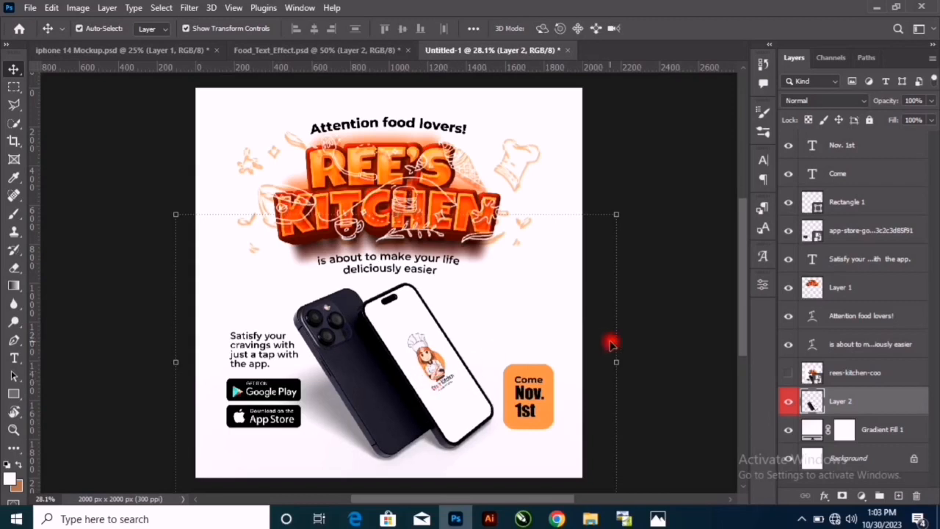
{"action": "left_click", "coordinate": [653, 321]}
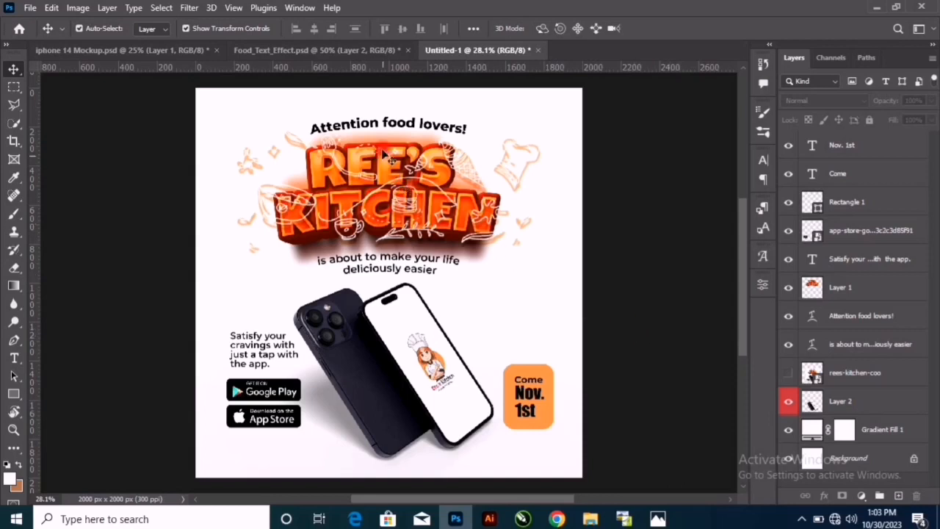
Nudge the "Attention food lovers!" headline slightly to the left.
{"action": "left_click", "coordinate": [386, 126]}
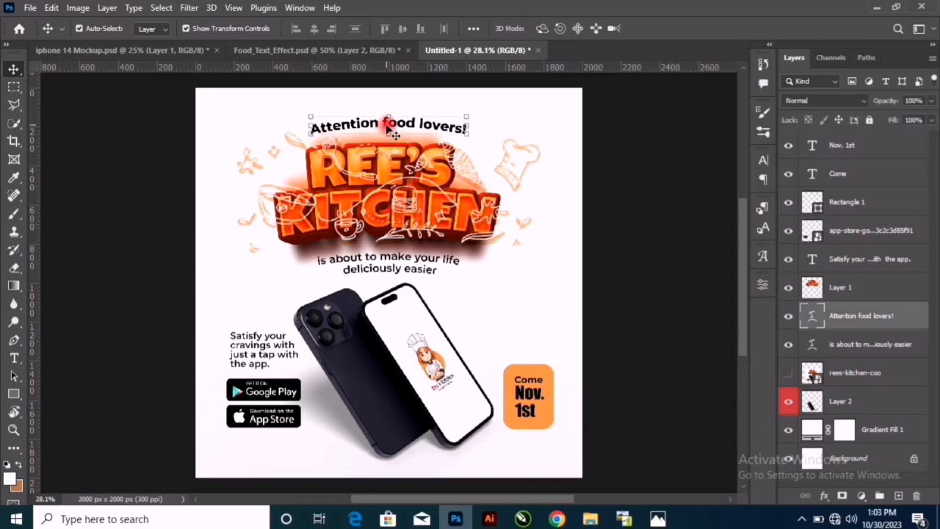
{"action": "key", "text": "Left"}
{"action": "key", "text": "Left"}
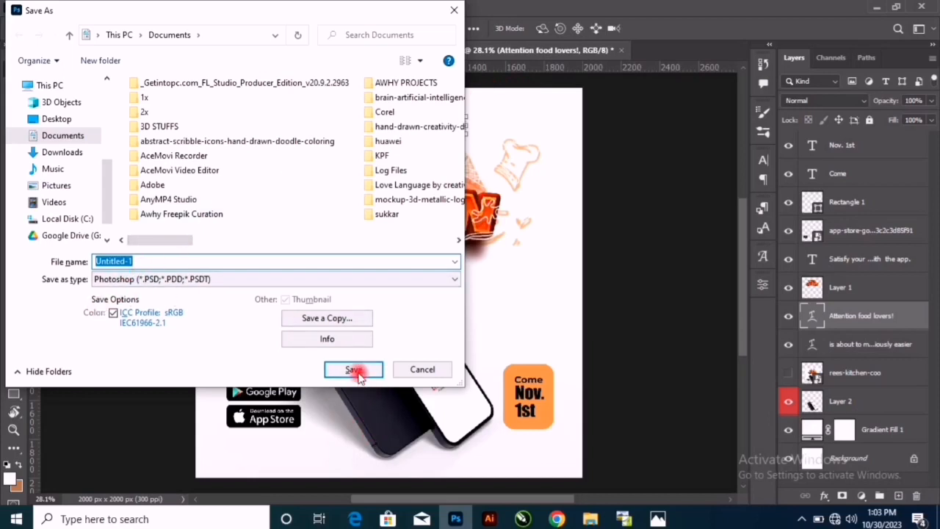
{"action": "type", "text": "jguhkhgh"}
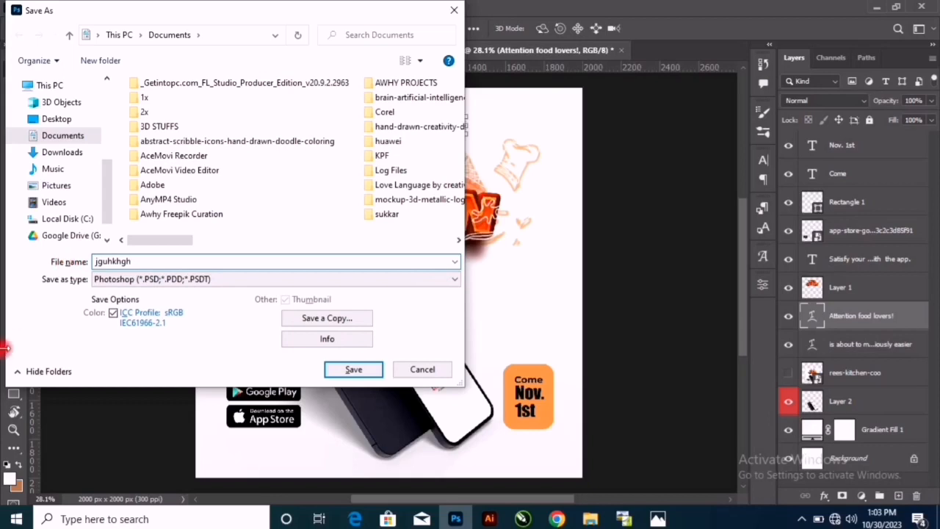
{"action": "left_click", "coordinate": [455, 14]}
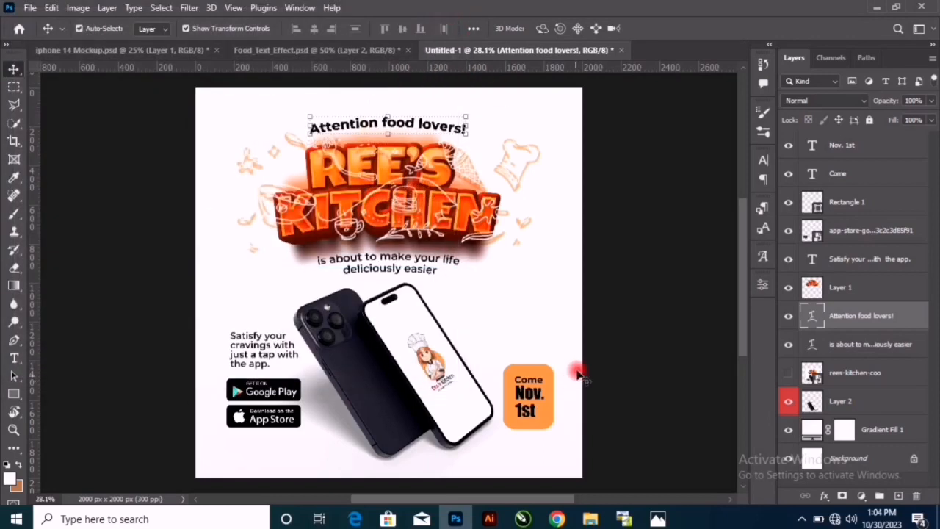
{"action": "left_click", "coordinate": [571, 328]}
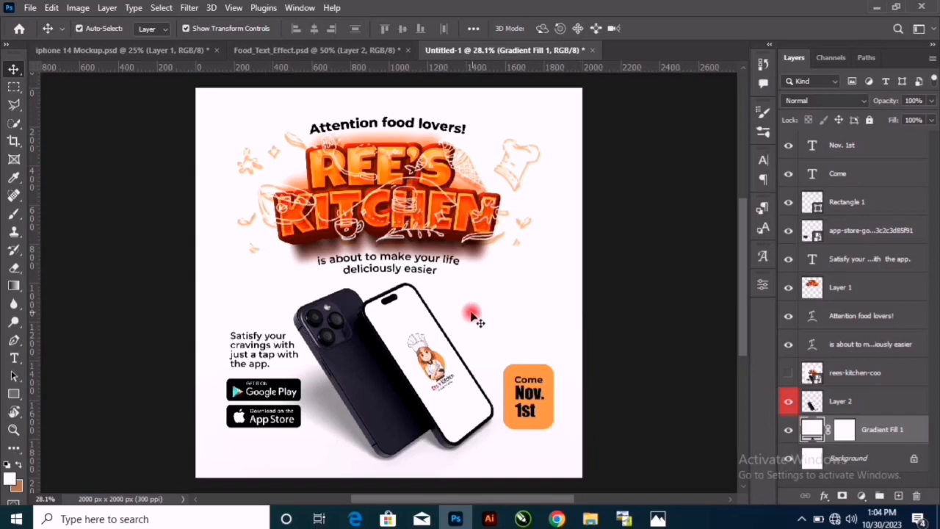
Group all layers from "Nov. 1st" down to Gradient Fill 1.
{"action": "left_click", "coordinate": [879, 147]}
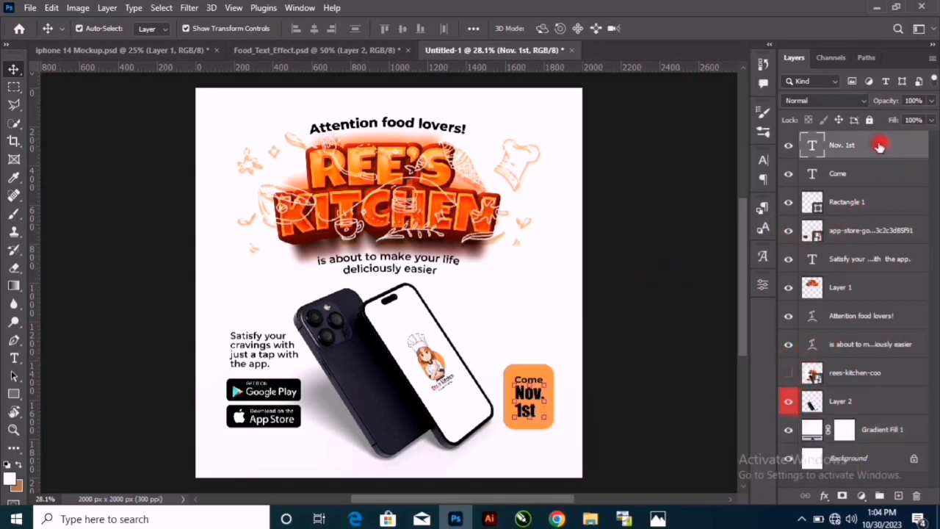
{"action": "left_click", "coordinate": [883, 433], "text": "shift"}
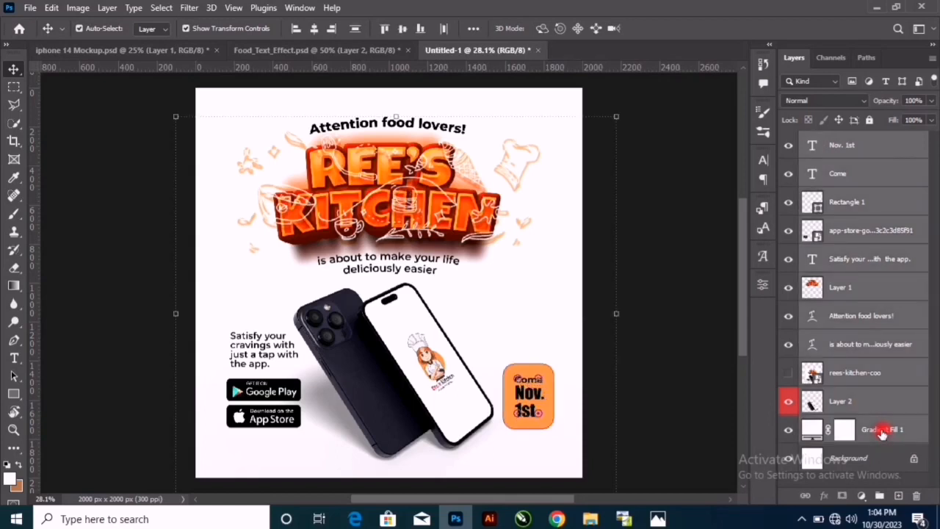
{"action": "key", "text": "ctrl"}
{"action": "key", "text": "ctrl+g"}
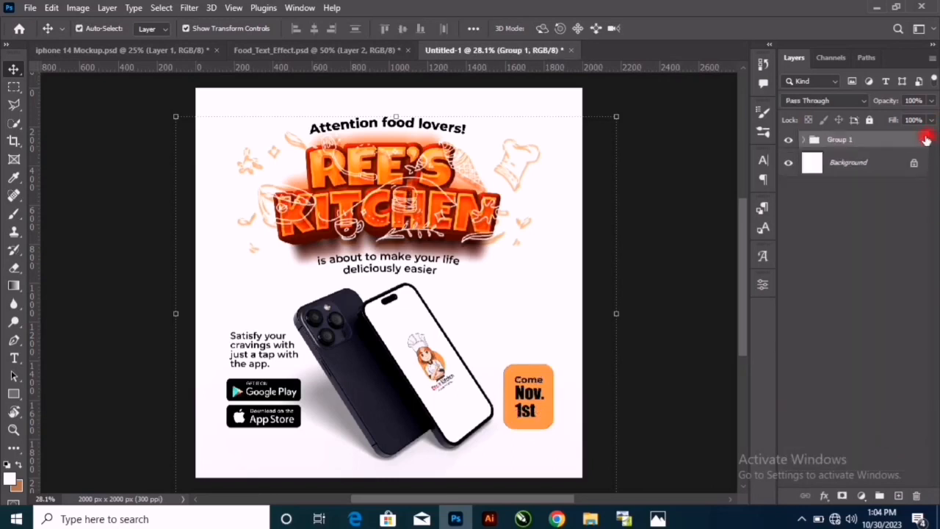
Unlock the white Background layer and delete it.
{"action": "left_click", "coordinate": [913, 165]}
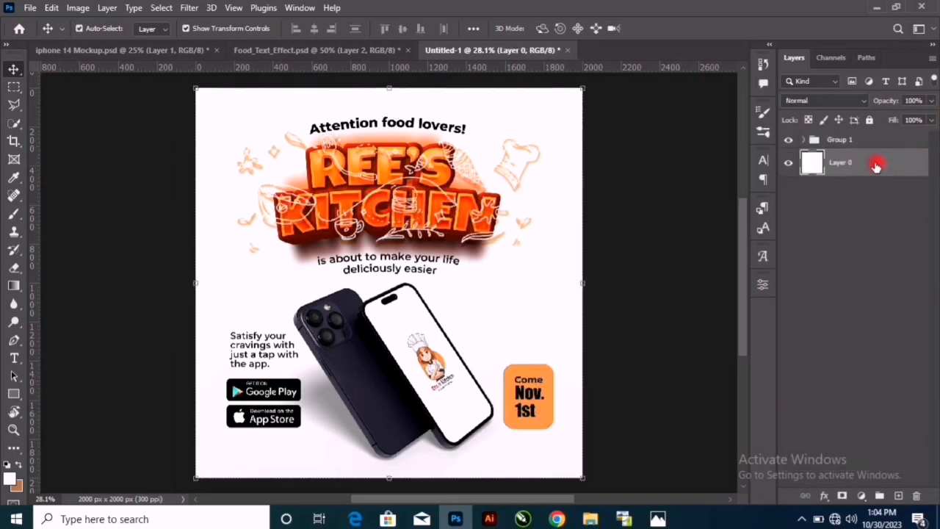
{"action": "left_click", "coordinate": [791, 162]}
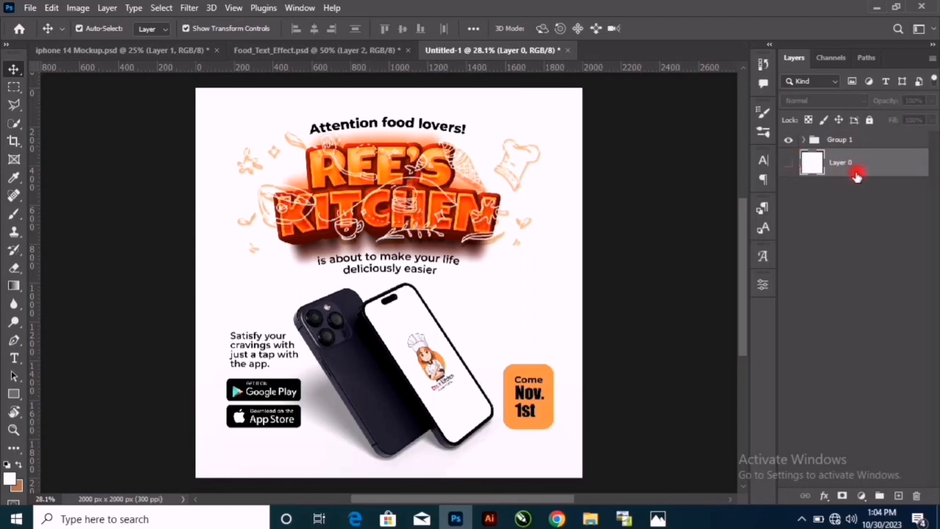
{"action": "key", "text": "Delete"}
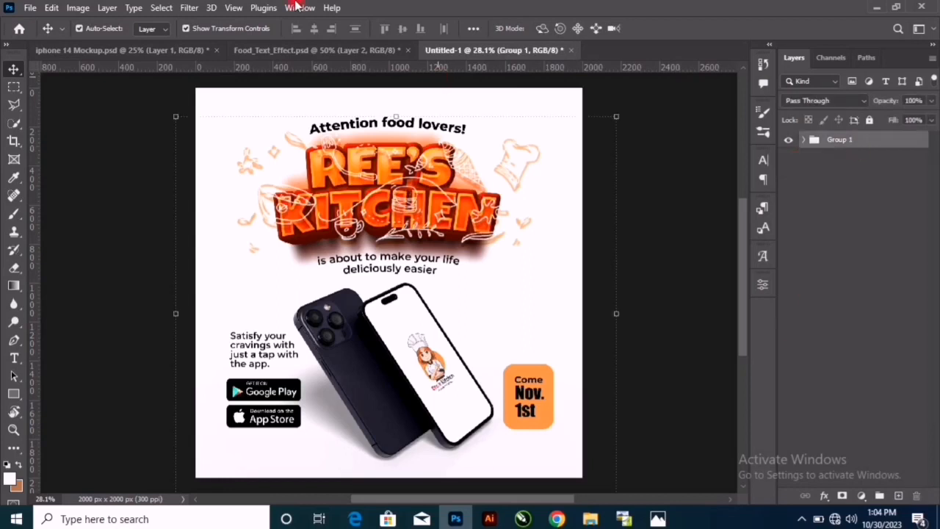
{"action": "left_click", "coordinate": [659, 296]}
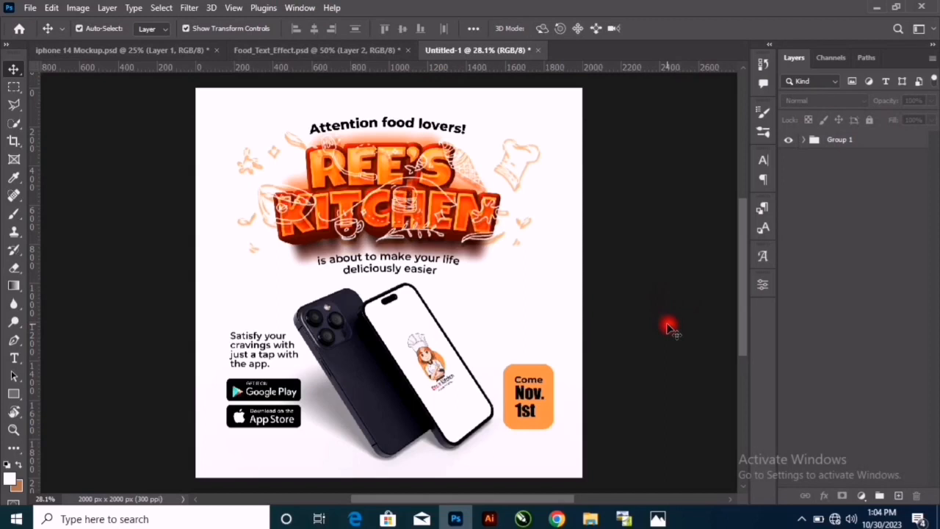
Nudge the "Ree's Kitchen" 3D title slightly to the right.
{"action": "left_click", "coordinate": [463, 229]}
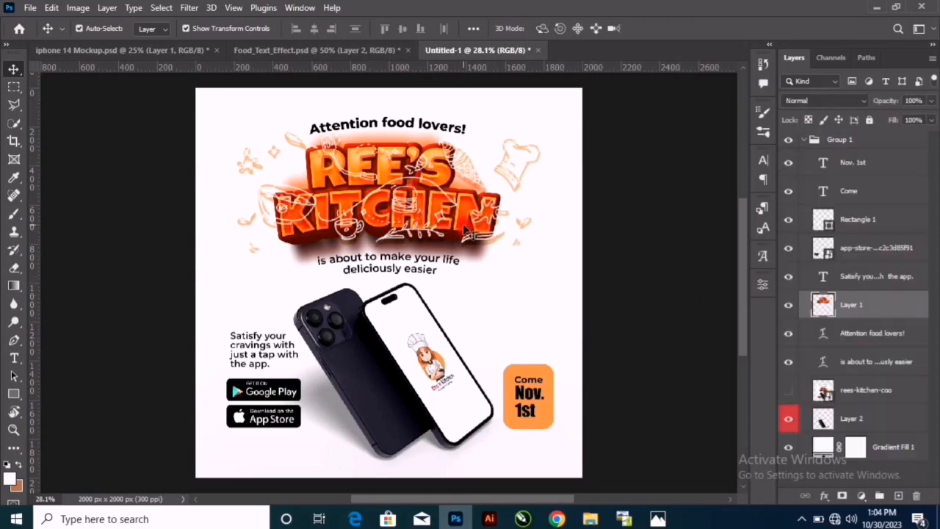
{"action": "key", "text": "Right"}
{"action": "key", "text": "Right"}
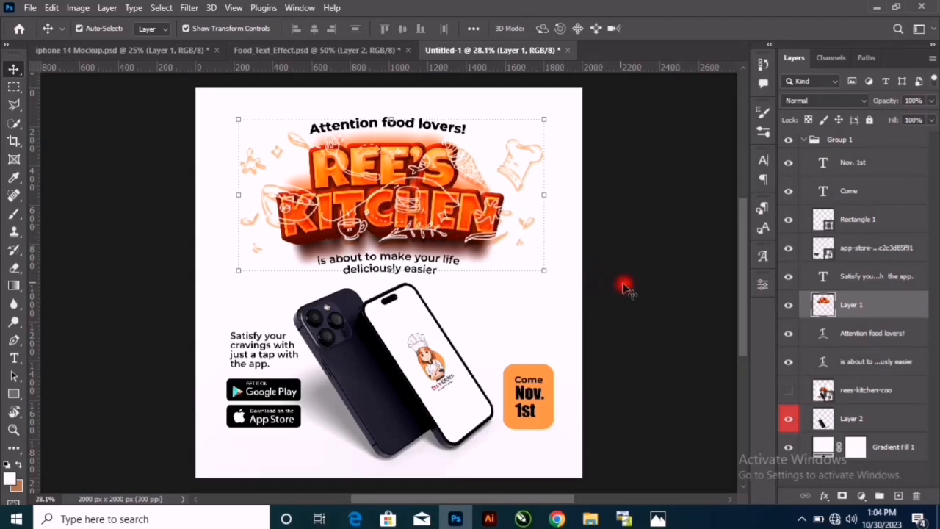
{"action": "left_click", "coordinate": [637, 308]}
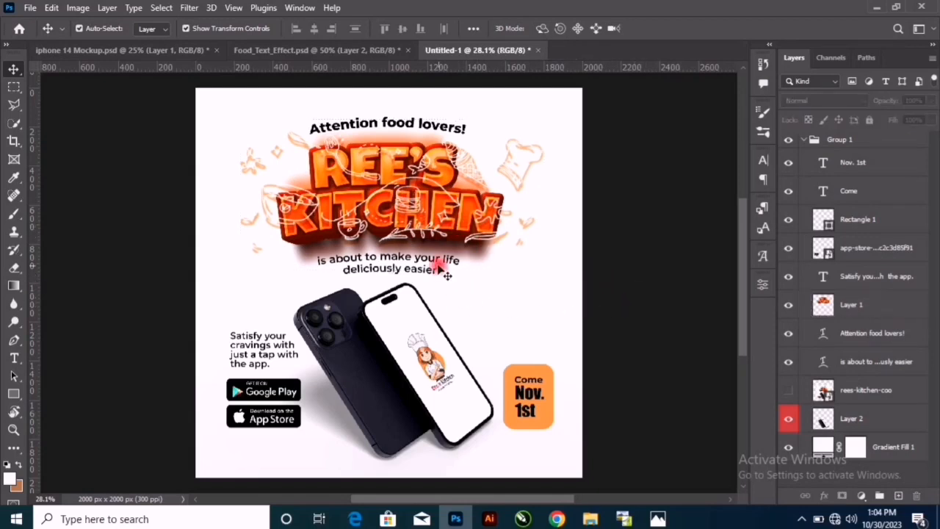
Nudge the "is about to make your life deliciously easier" tagline slightly right, under the title.
{"action": "left_click", "coordinate": [435, 269]}
{"action": "key", "text": "Right"}
{"action": "key", "text": "Right"}
{"action": "key", "text": "Right"}
{"action": "key", "text": "Right"}
{"action": "key", "text": "Right"}
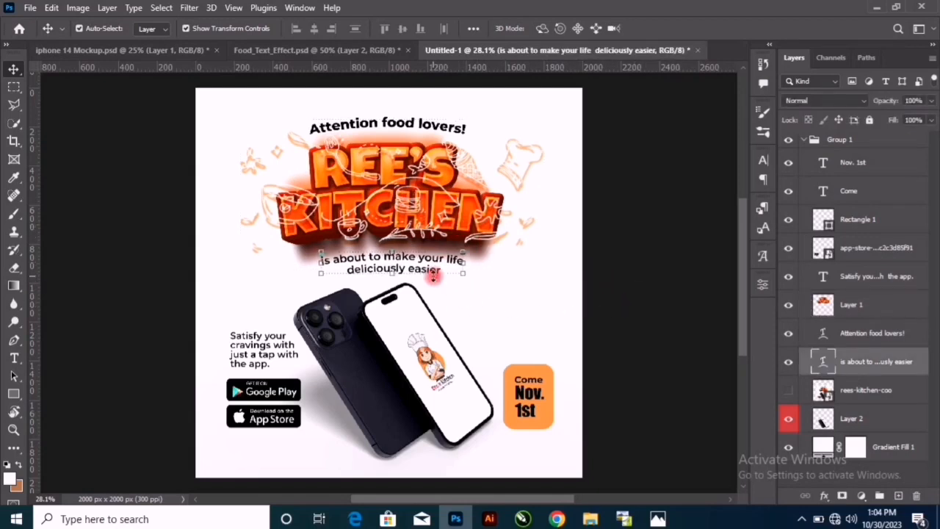
Nudge the "Attention food lovers!" headline slightly right, above the title.
{"action": "left_click", "coordinate": [408, 127]}
{"action": "key", "text": "Right"}
{"action": "key", "text": "Right"}
{"action": "key", "text": "Right"}
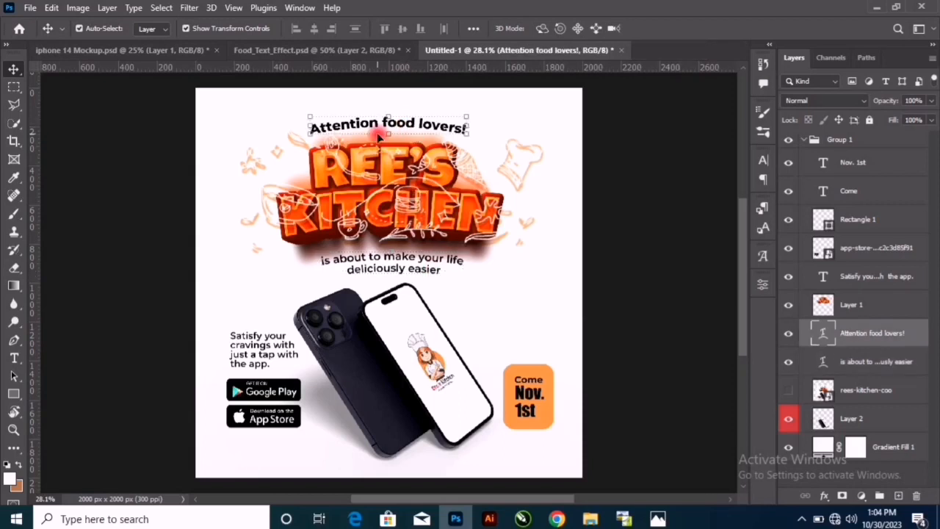
{"action": "left_click", "coordinate": [654, 246]}
Stamp all visible layers into a new merged layer on top, and collapse and hide the layer group below it.
{"action": "key", "text": "ctrl"}
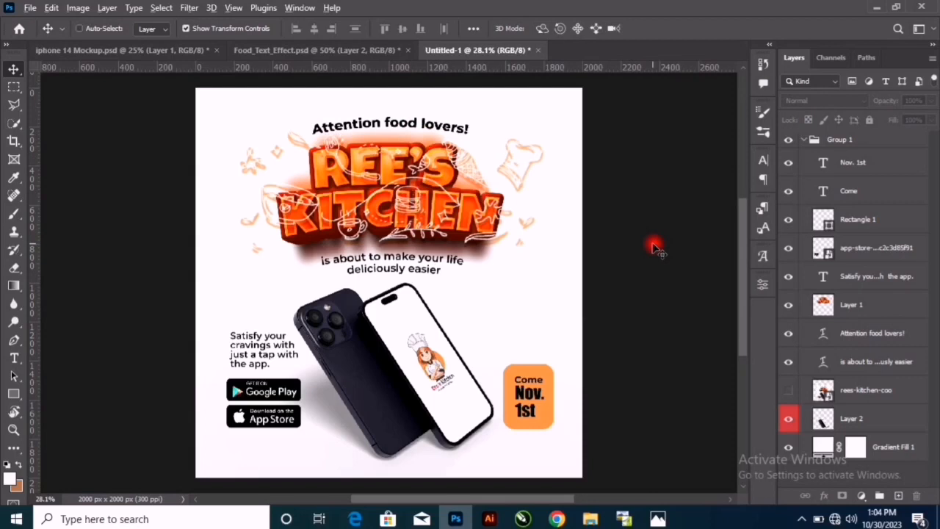
{"action": "key", "text": "ctrl+shift+alt+e"}
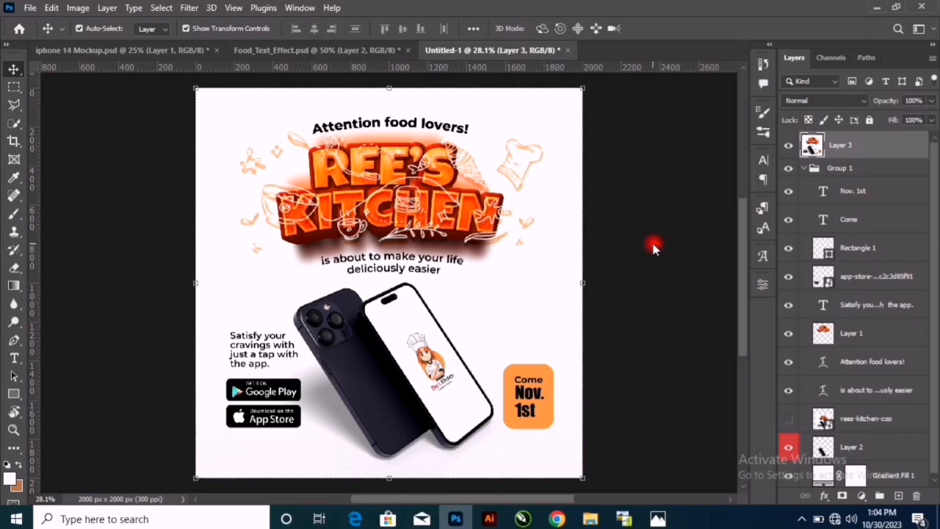
{"action": "left_click", "coordinate": [806, 169]}
{"action": "left_click", "coordinate": [788, 169]}
{"action": "left_click", "coordinate": [841, 220]}
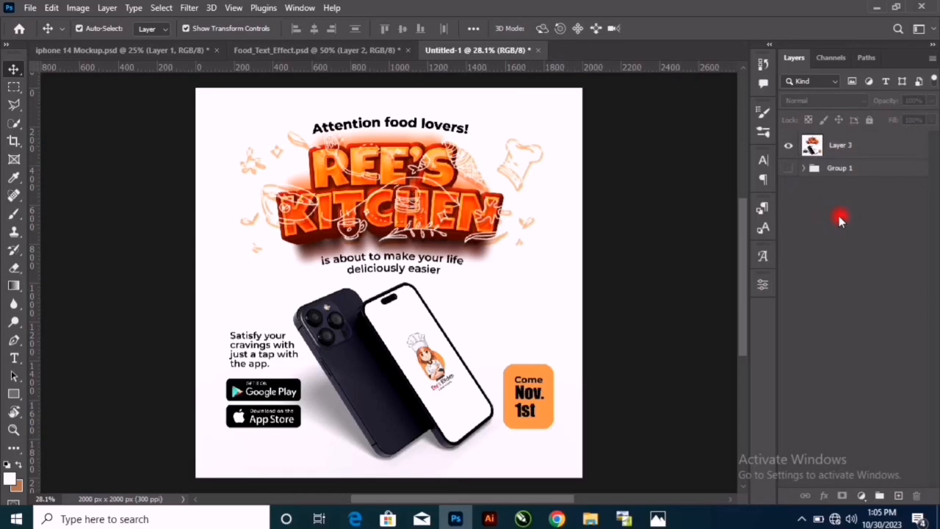
{"action": "left_click", "coordinate": [788, 145]}
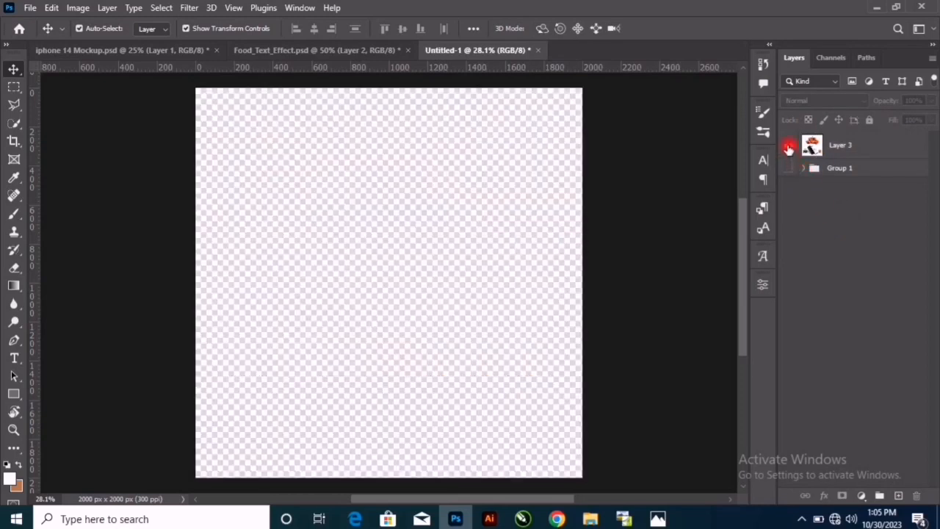
{"action": "left_click", "coordinate": [788, 145]}
Apply the Camera Raw Filter to the merged flyer layer with Texture +14 and Clarity +8.
{"action": "left_click", "coordinate": [859, 144]}
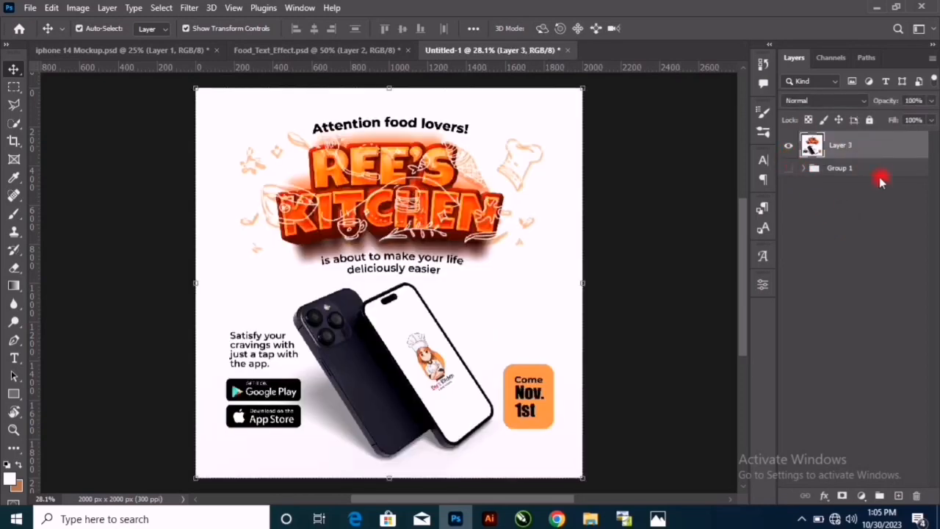
{"action": "left_click", "coordinate": [189, 8]}
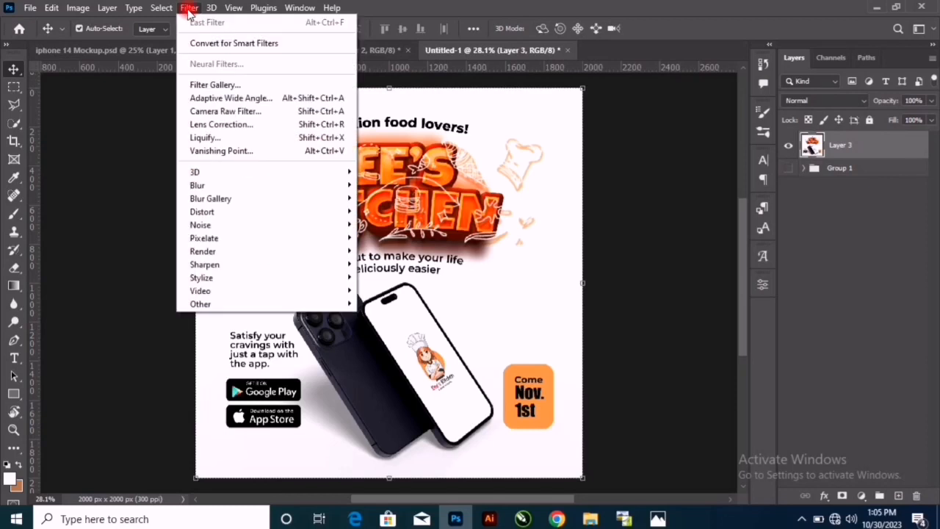
{"action": "left_click", "coordinate": [259, 118]}
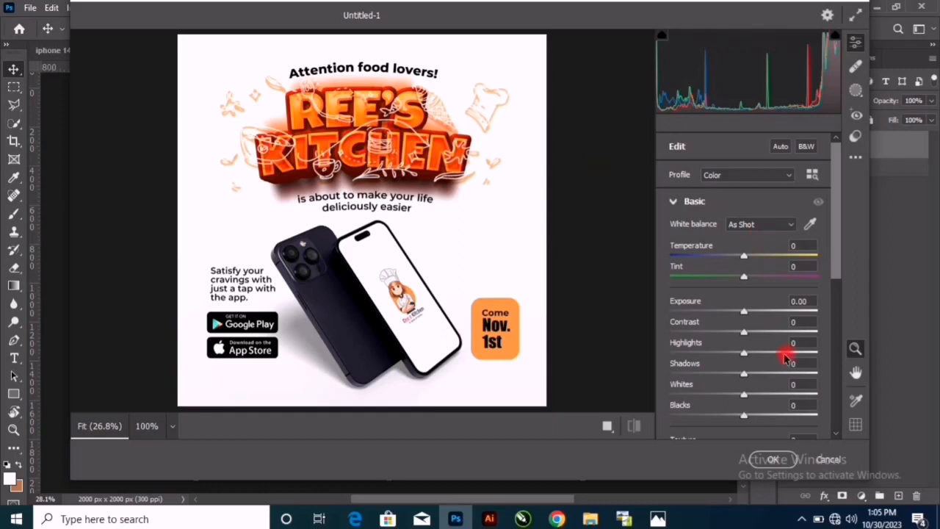
{"action": "scroll", "coordinate": [786, 357], "scroll_direction": "down", "scroll_amount": 1}
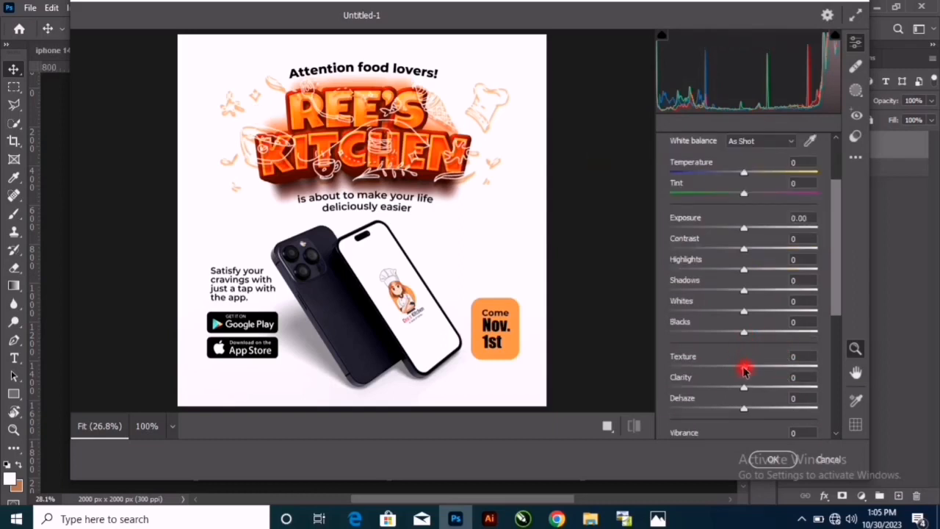
{"action": "left_click_drag", "start_coordinate": [744, 372], "coordinate": [754, 370]}
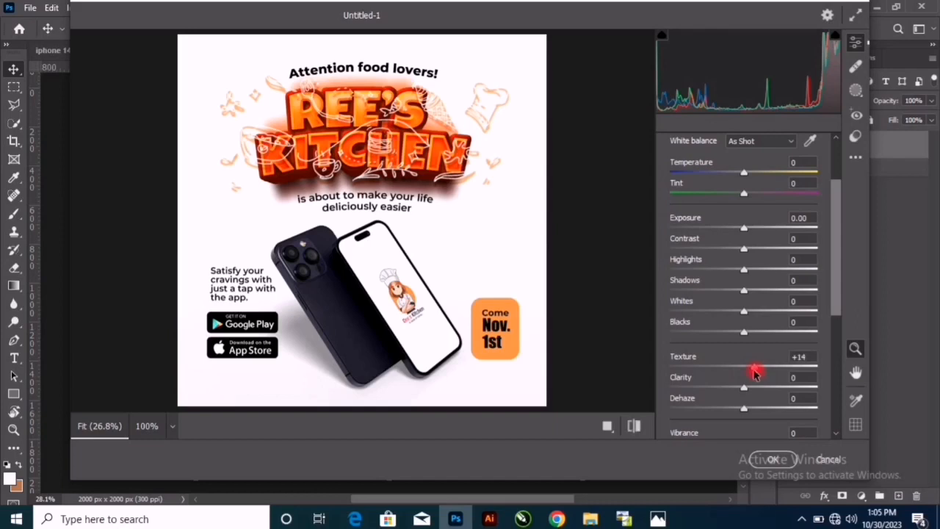
{"action": "left_click_drag", "start_coordinate": [744, 391], "coordinate": [750, 393]}
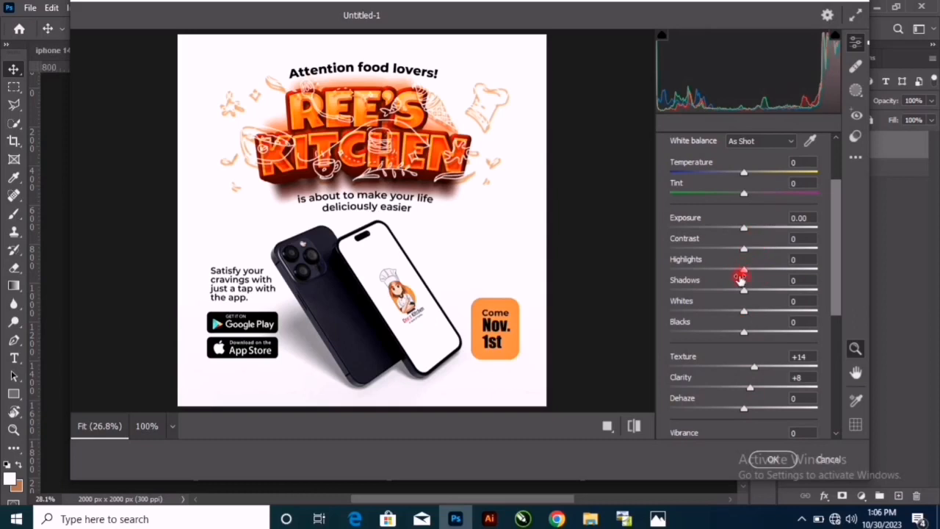
{"action": "scroll", "coordinate": [742, 281], "scroll_direction": "down", "scroll_amount": 1}
{"action": "scroll", "coordinate": [742, 281], "scroll_direction": "down", "scroll_amount": 2}
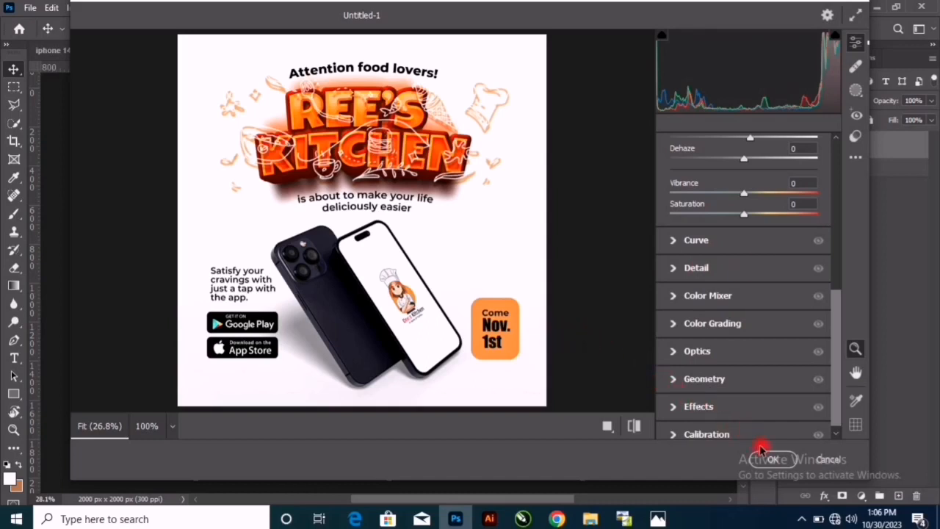
{"action": "left_click", "coordinate": [780, 459]}
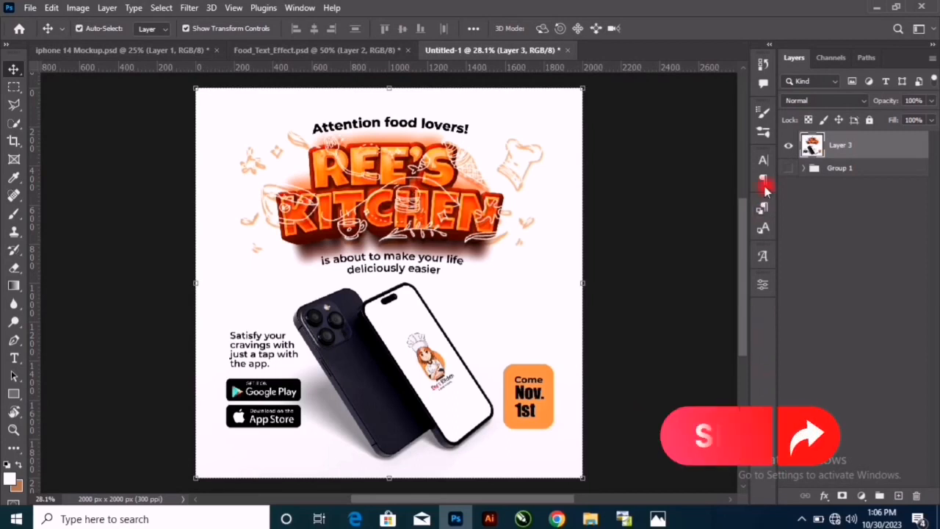
Show the layer group and toggle the merged layer off and on to compare the flyer before and after the filter.
{"action": "left_click", "coordinate": [787, 168]}
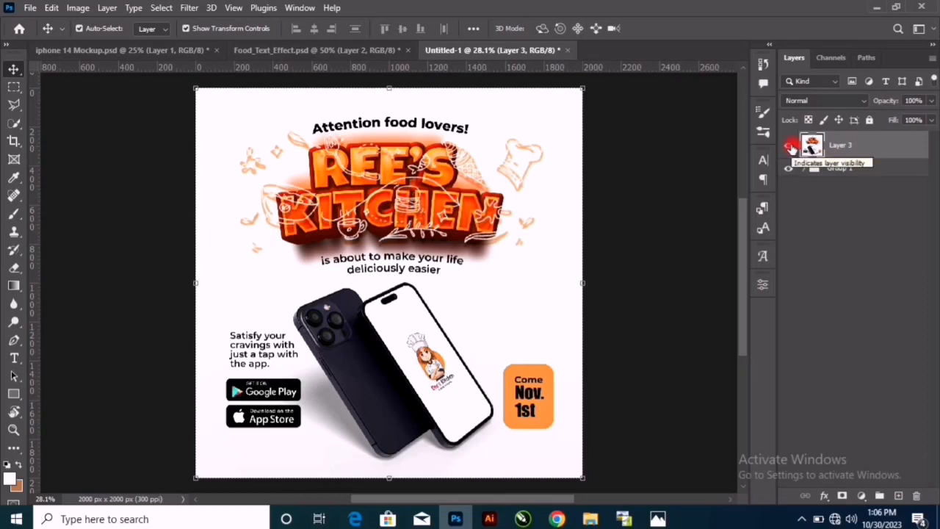
{"action": "left_click", "coordinate": [790, 146]}
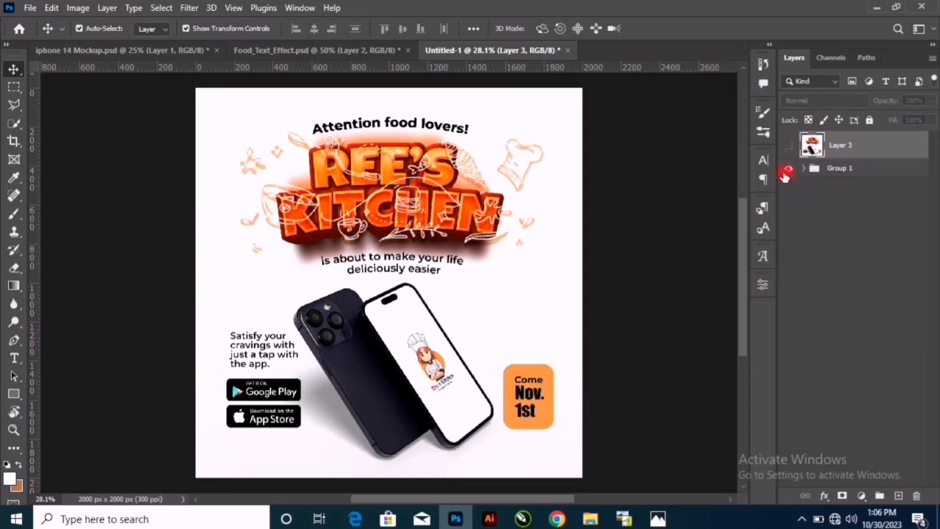
{"action": "left_click", "coordinate": [788, 147]}
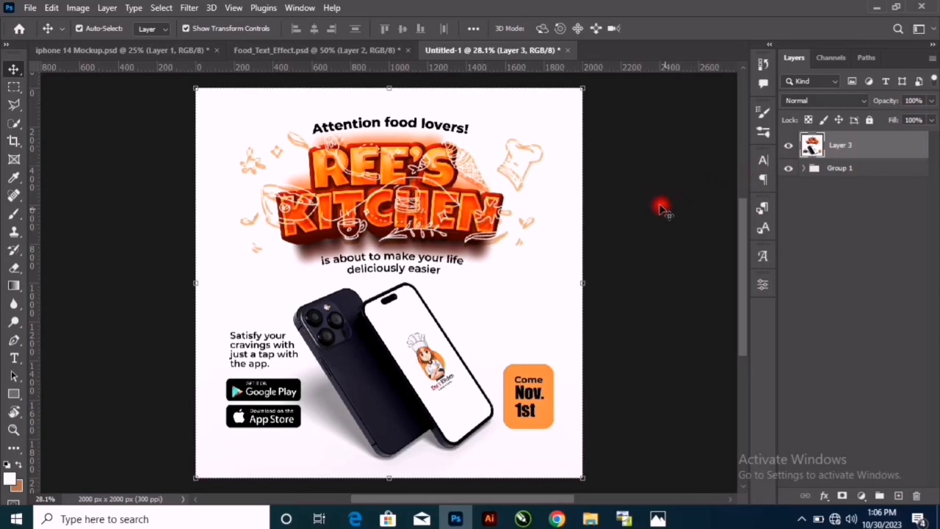
Set up a Save for Web export of the flyer as a JPEG at Maximum quality, 100.
{"action": "left_click", "coordinate": [31, 7]}
{"action": "mouse_move", "coordinate": [146, 226]}
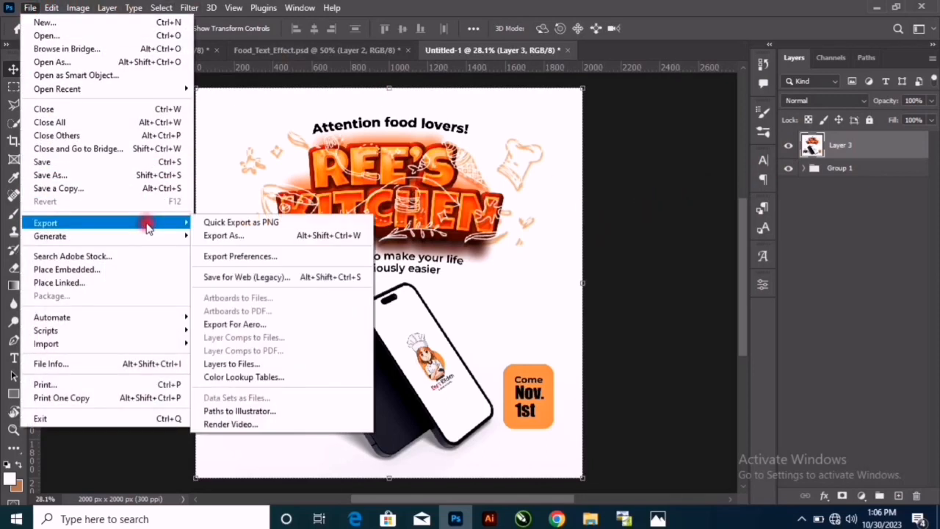
{"action": "left_click", "coordinate": [255, 283]}
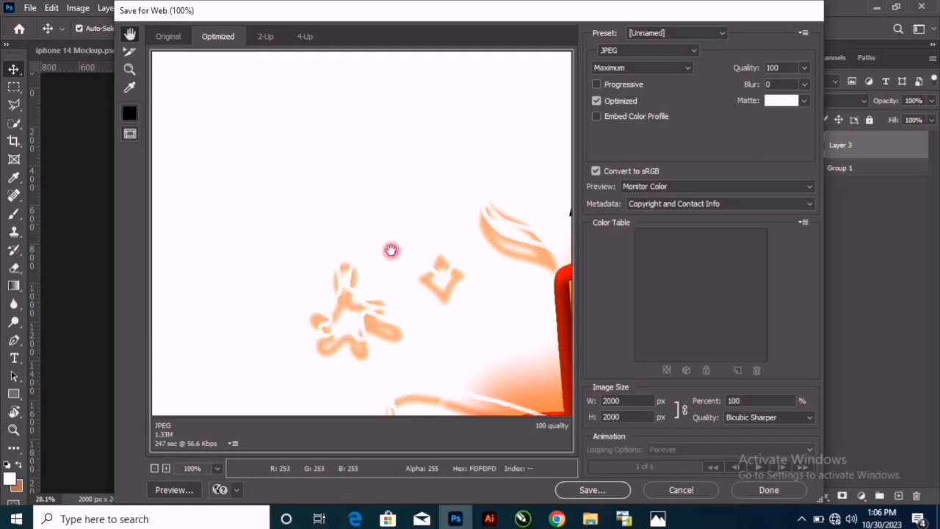
{"action": "left_click", "coordinate": [661, 53]}
{"action": "left_click", "coordinate": [662, 53]}
{"action": "left_click", "coordinate": [662, 66]}
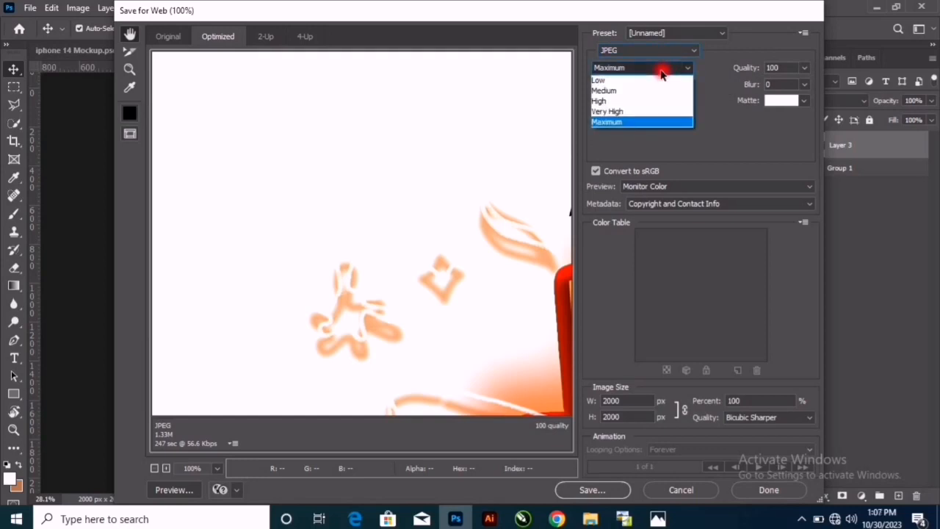
{"action": "left_click", "coordinate": [654, 123]}
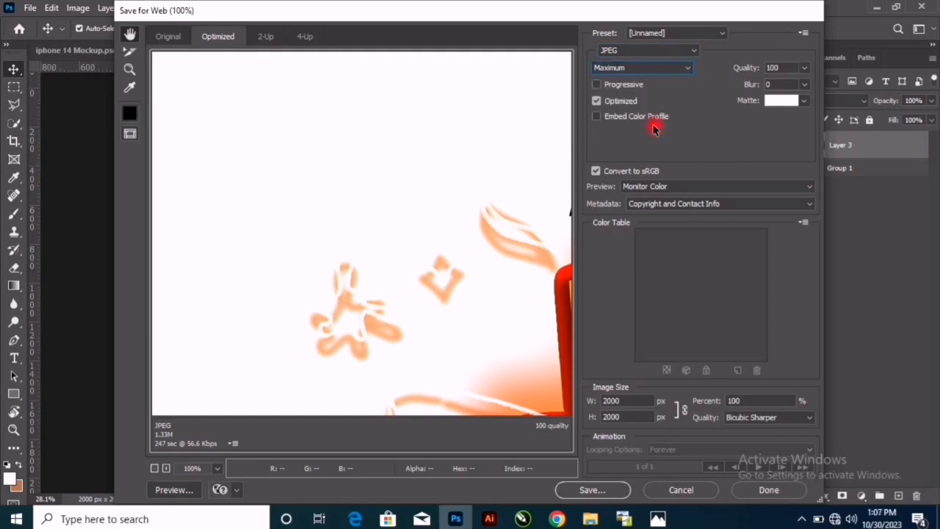
{"action": "left_click", "coordinate": [809, 69]}
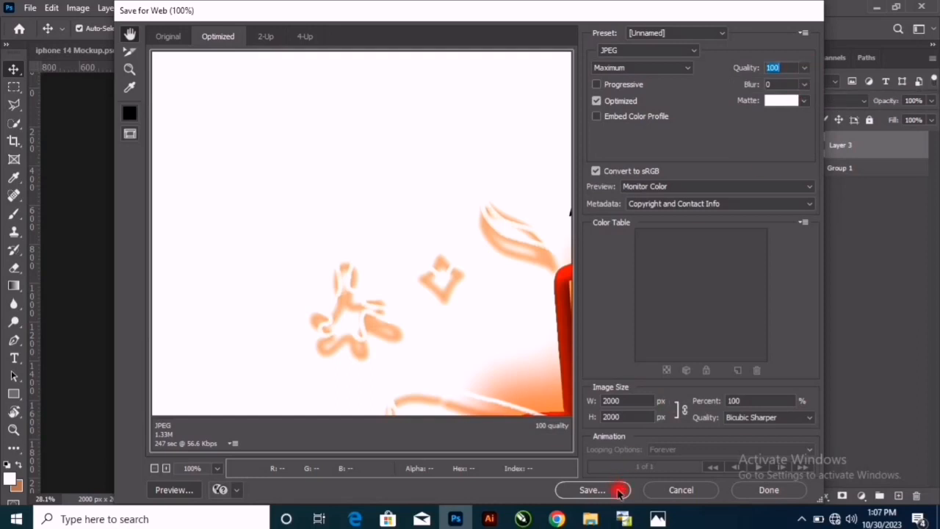
Save the optimized flyer image in the 1x folder under the file name "Awhy".
{"action": "left_click", "coordinate": [618, 492]}
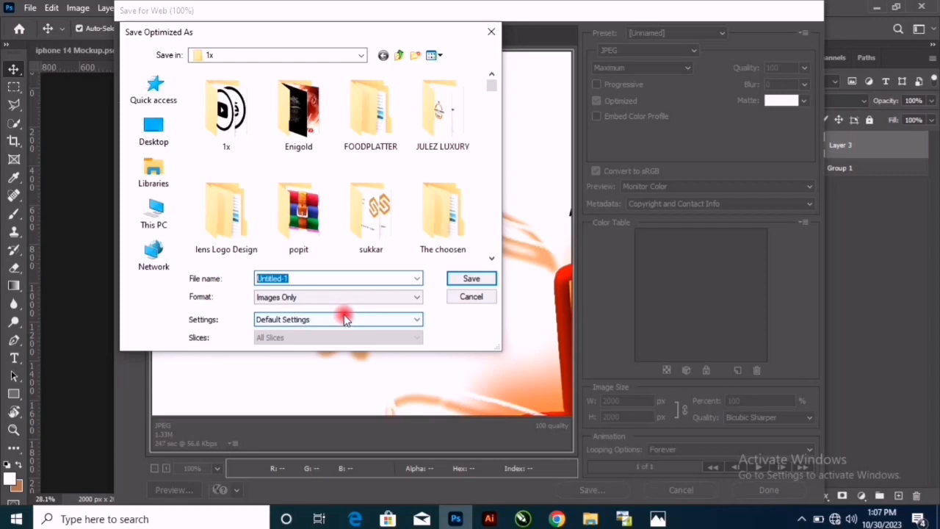
{"action": "type", "text": "Awhy"}
{"action": "left_click", "coordinate": [470, 280]}
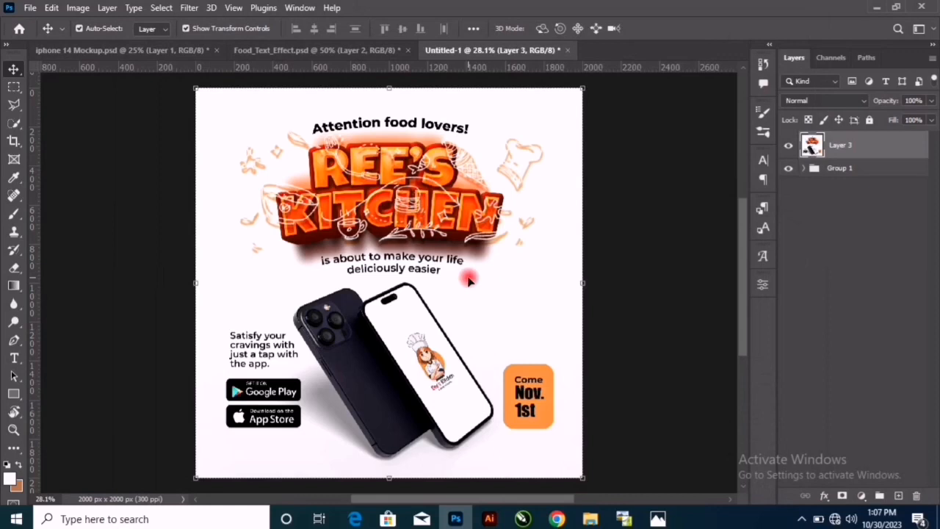